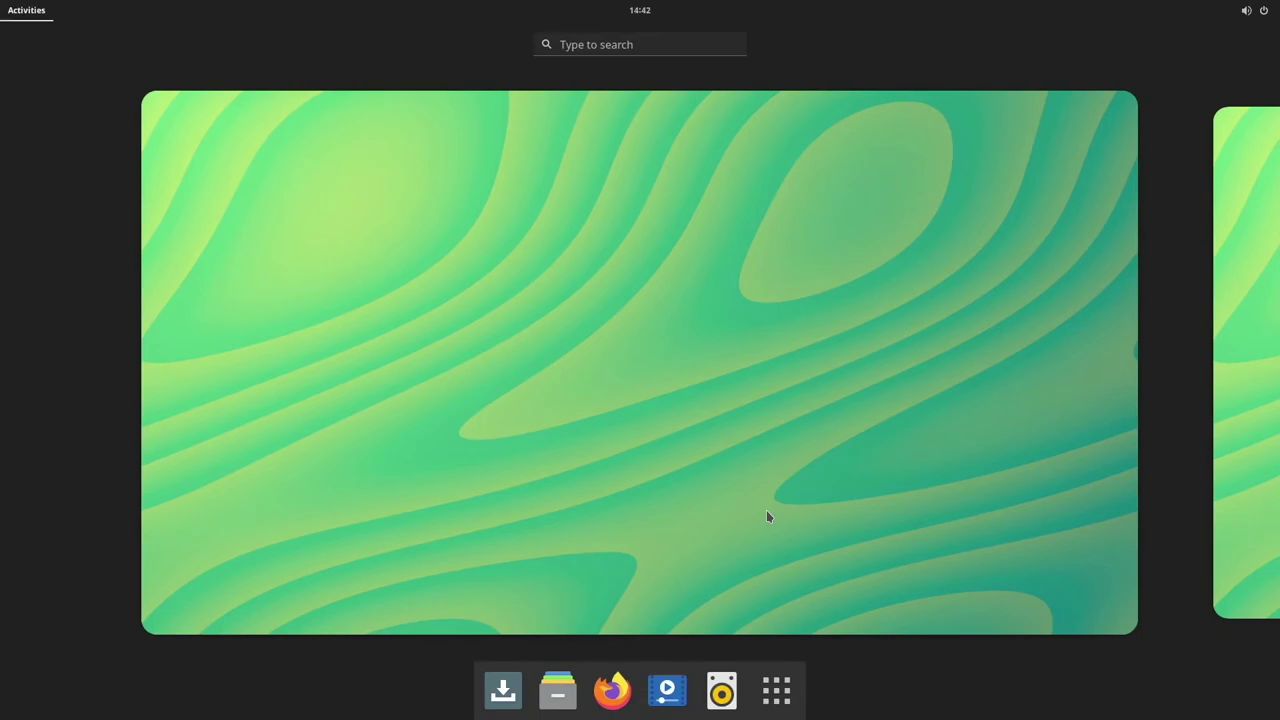
# Restart the computer from the live desktop session
pyautogui.click(1266, 10)
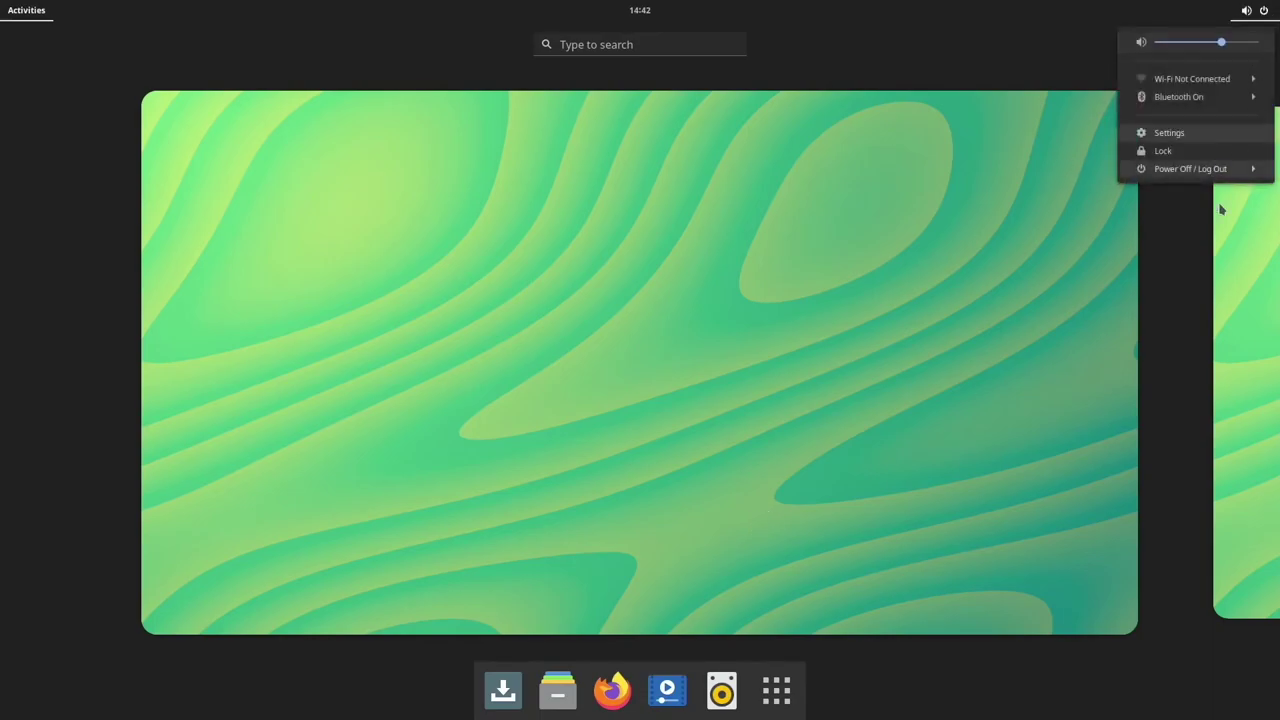
pyautogui.click(1234, 168)
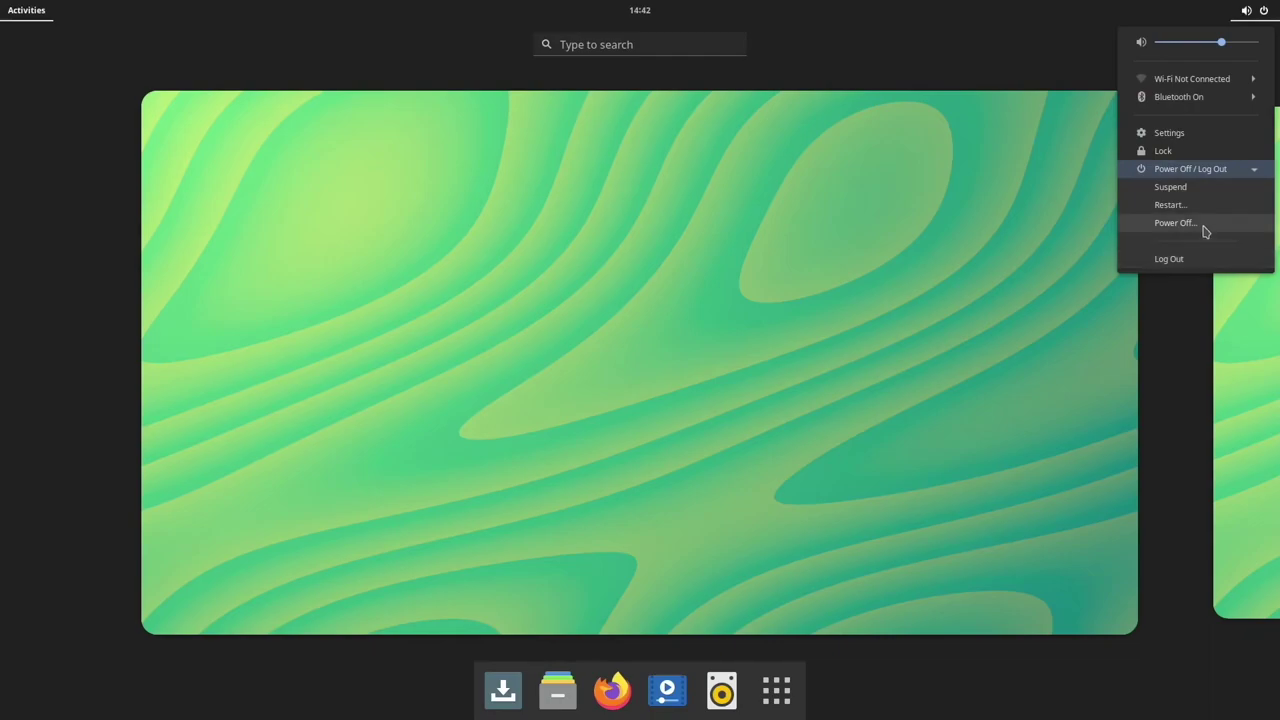
pyautogui.click(1200, 204)
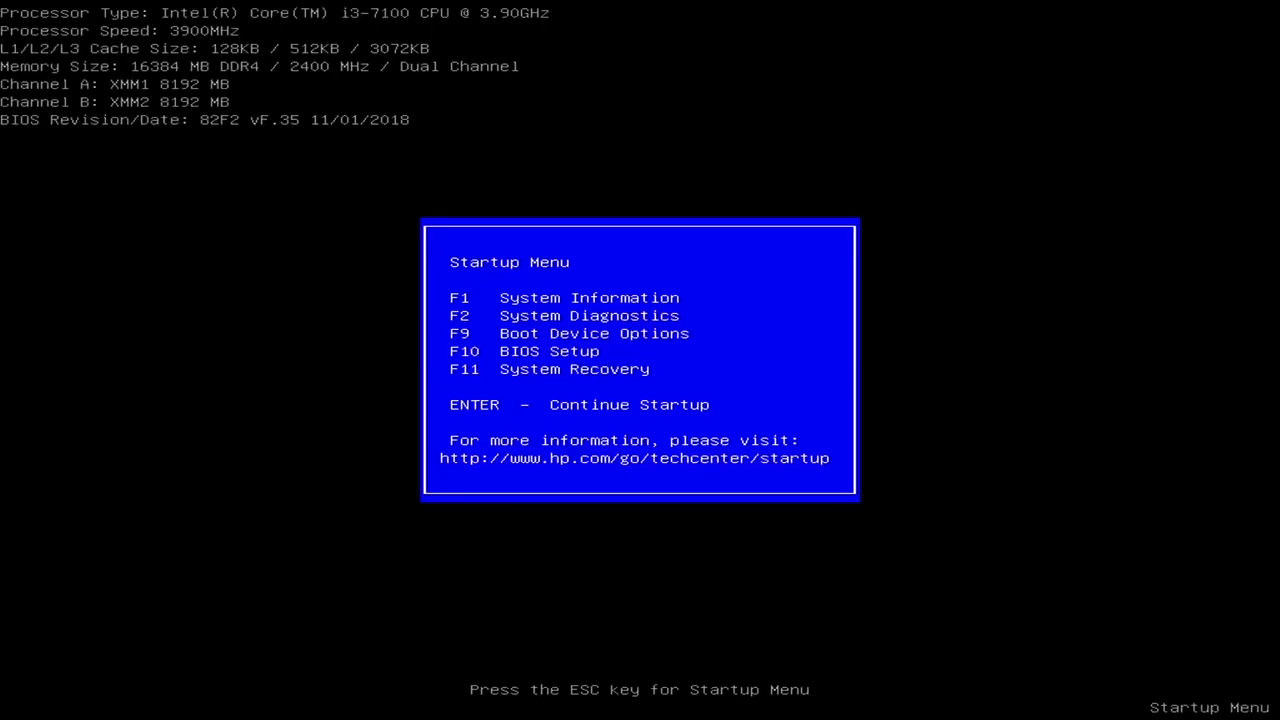
# Open the boot device options at startup and move down three entries to choose the boot device
pyautogui.press('F9')
pyautogui.press('Down')
pyautogui.press('Down')
pyautogui.press('Down')
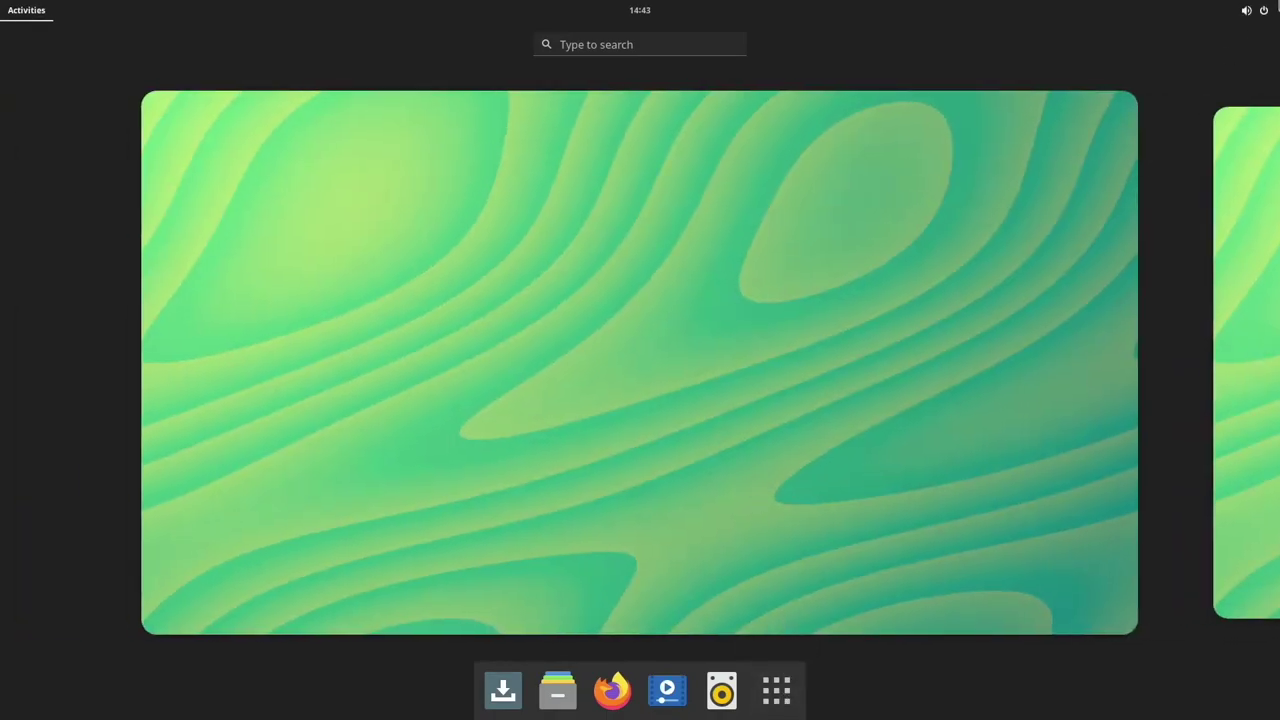
# Connect to the B-LINK-5G_BC6216 Wi-Fi network by entering its password, and check the connection status
pyautogui.click(1248, 10)
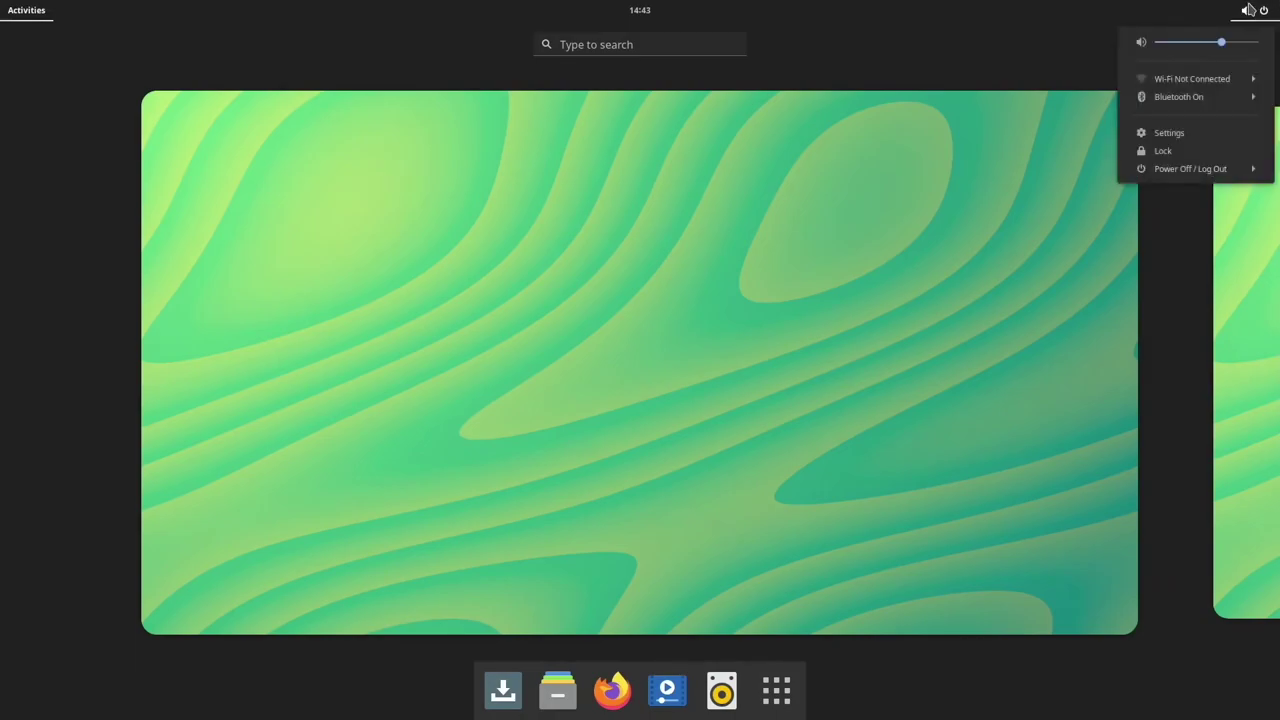
pyautogui.click(1181, 81)
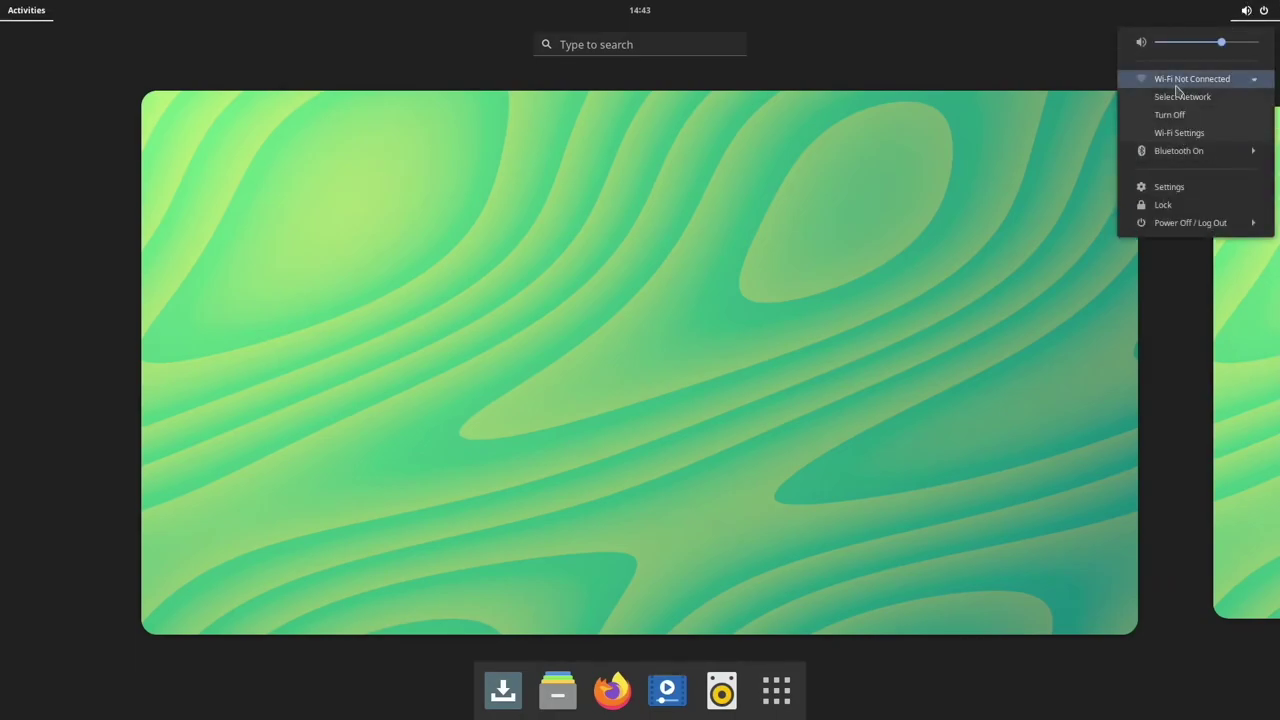
pyautogui.click(1189, 97)
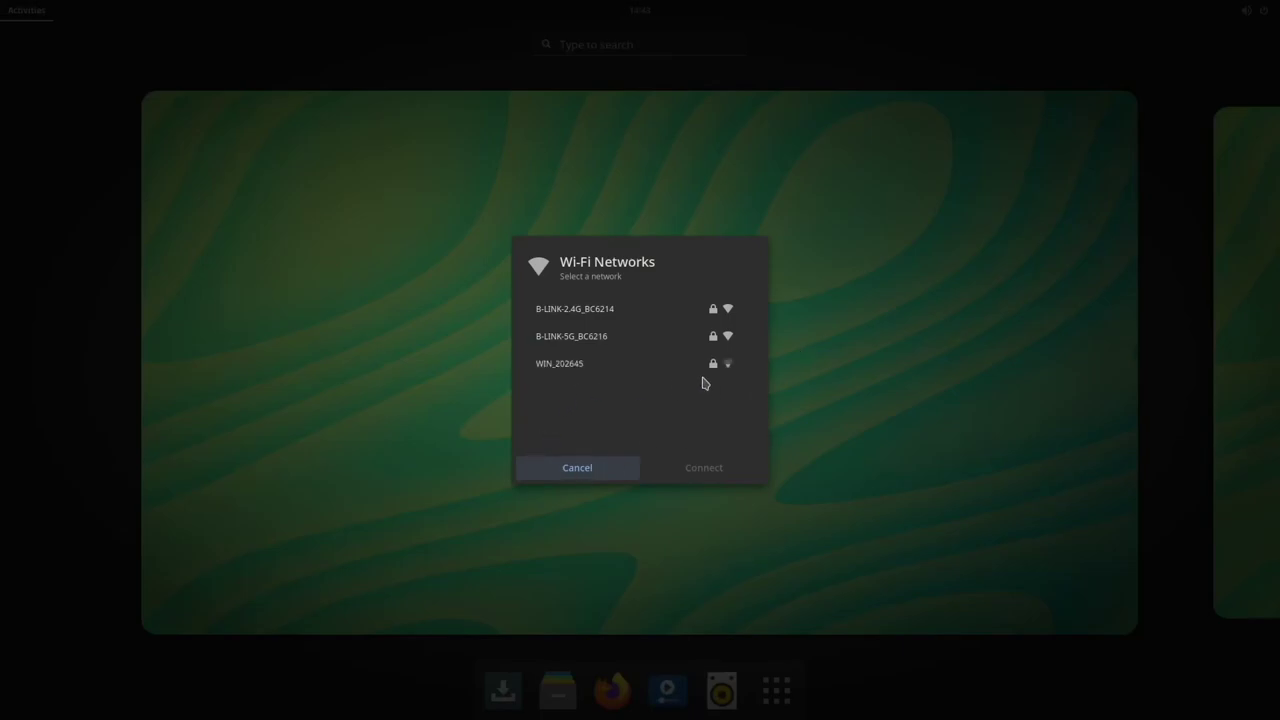
pyautogui.click(650, 337)
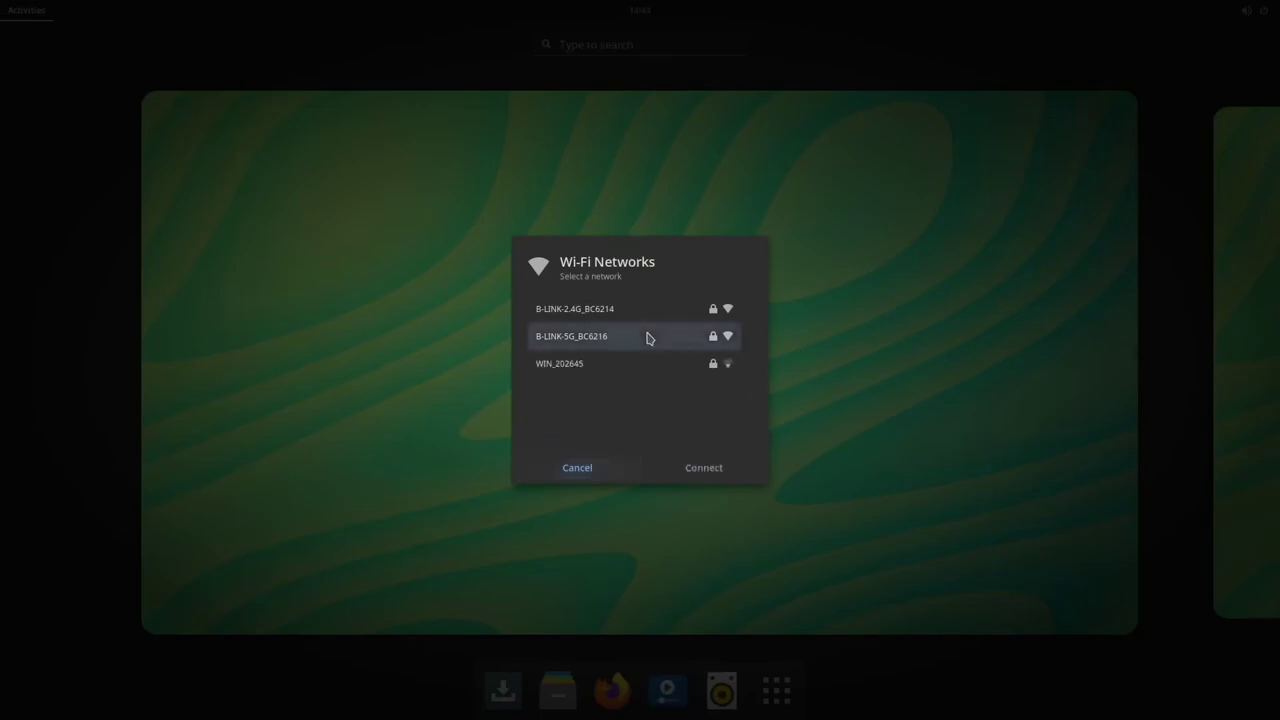
pyautogui.click(691, 470)
pyautogui.write('••')
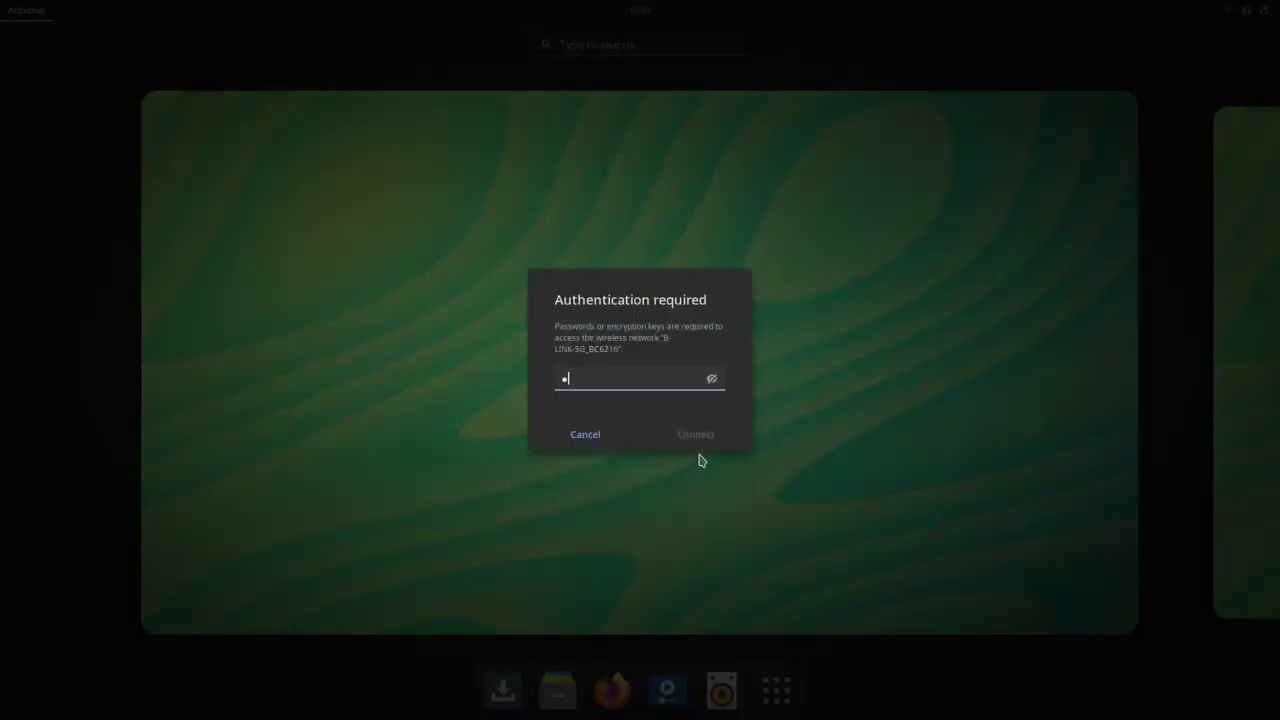
pyautogui.write('•••••••')
pyautogui.press('Return')
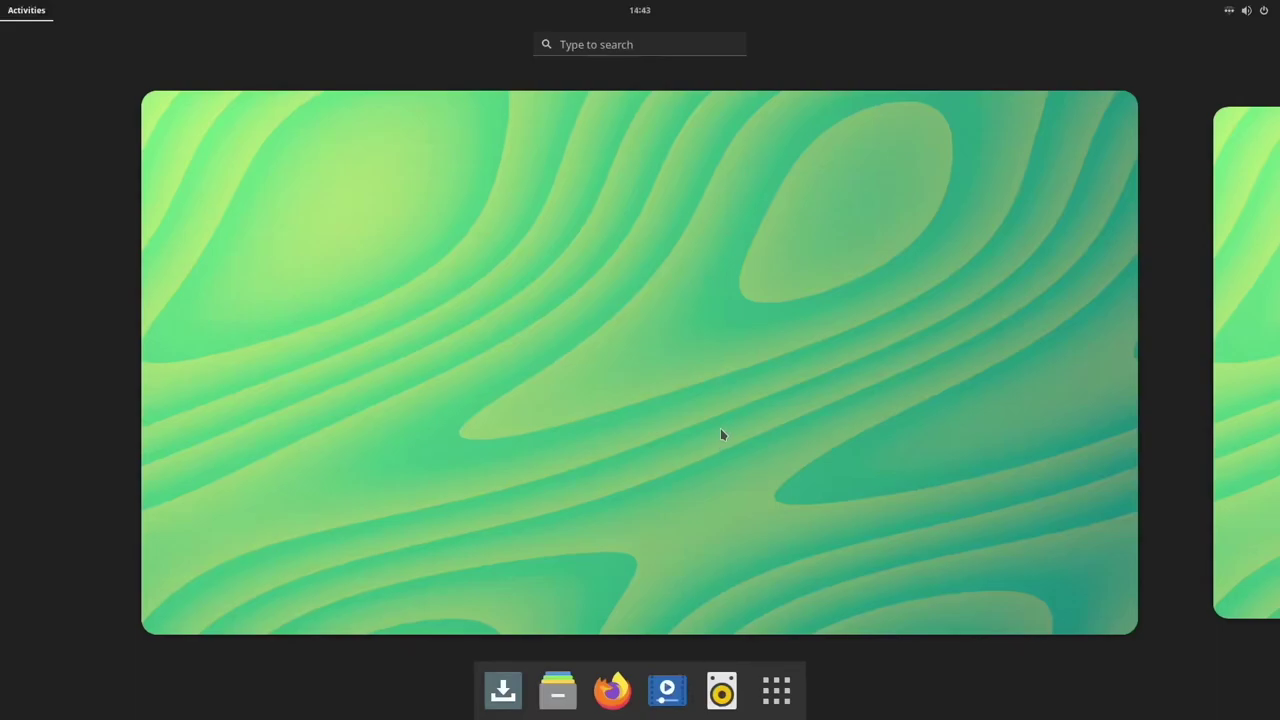
pyautogui.click(1237, 12)
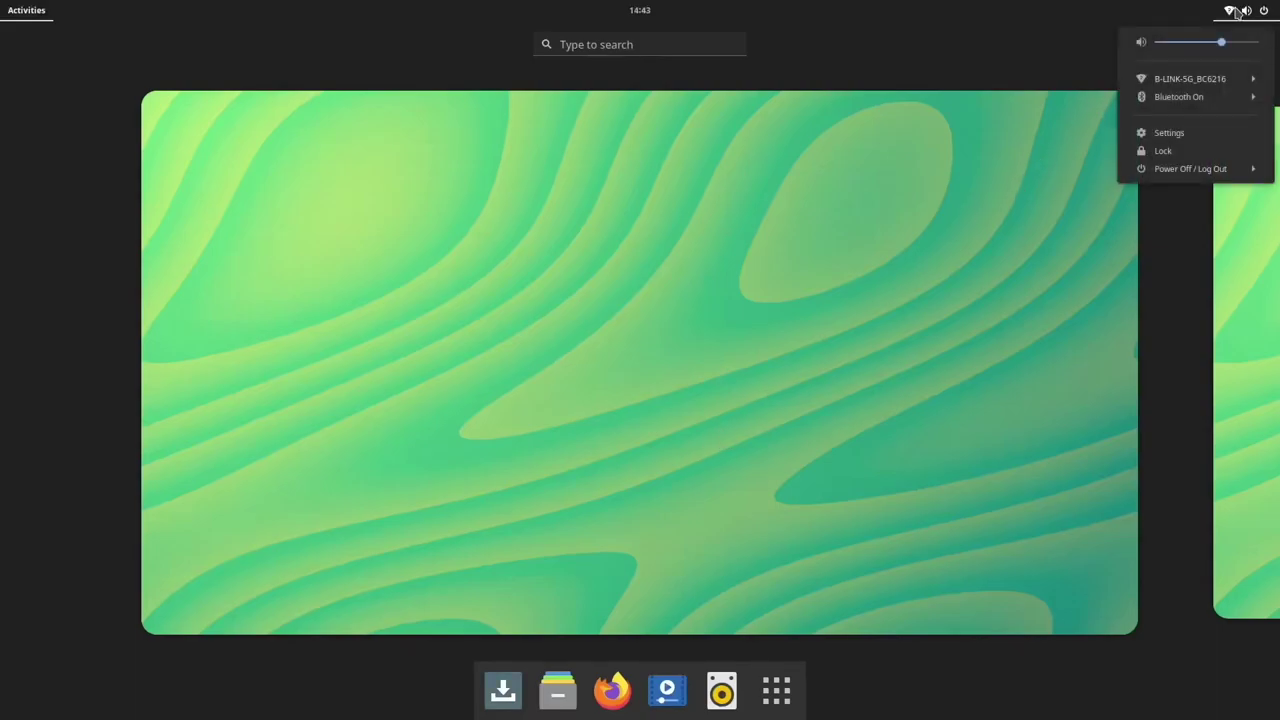
pyautogui.click(846, 407)
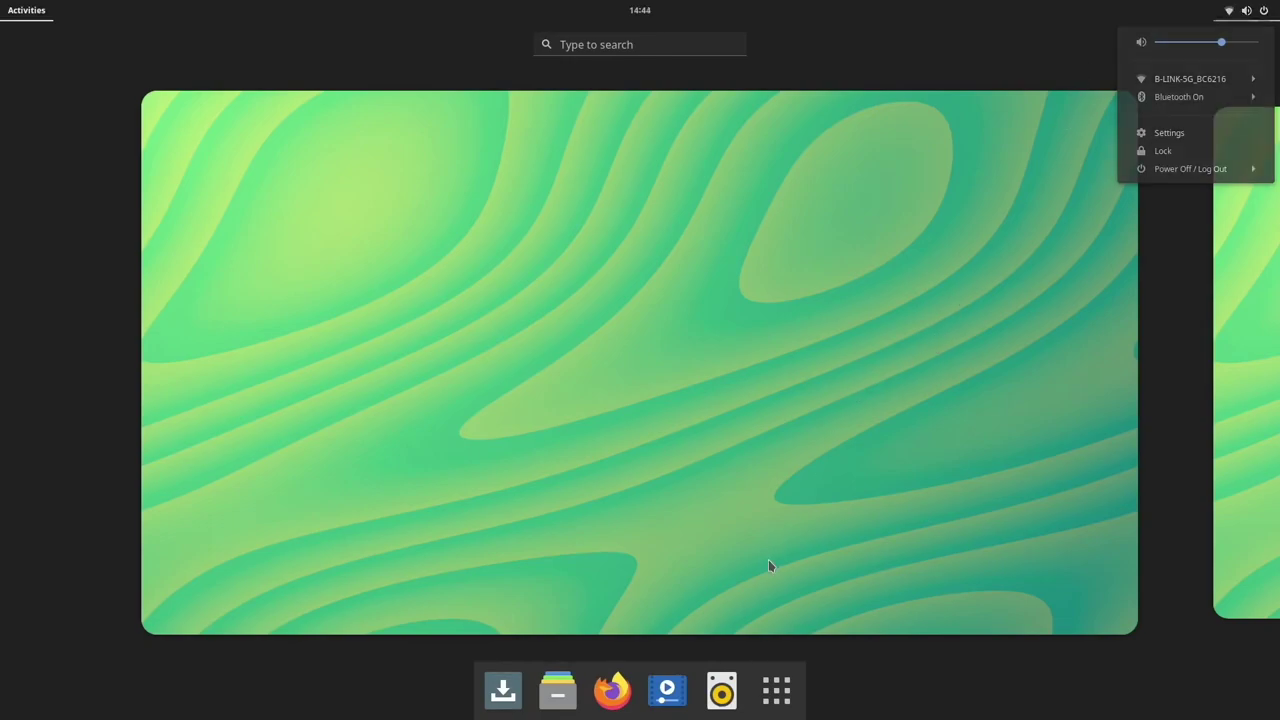
# Search the applications for "inst" and launch Install OS
pyautogui.click(784, 694)
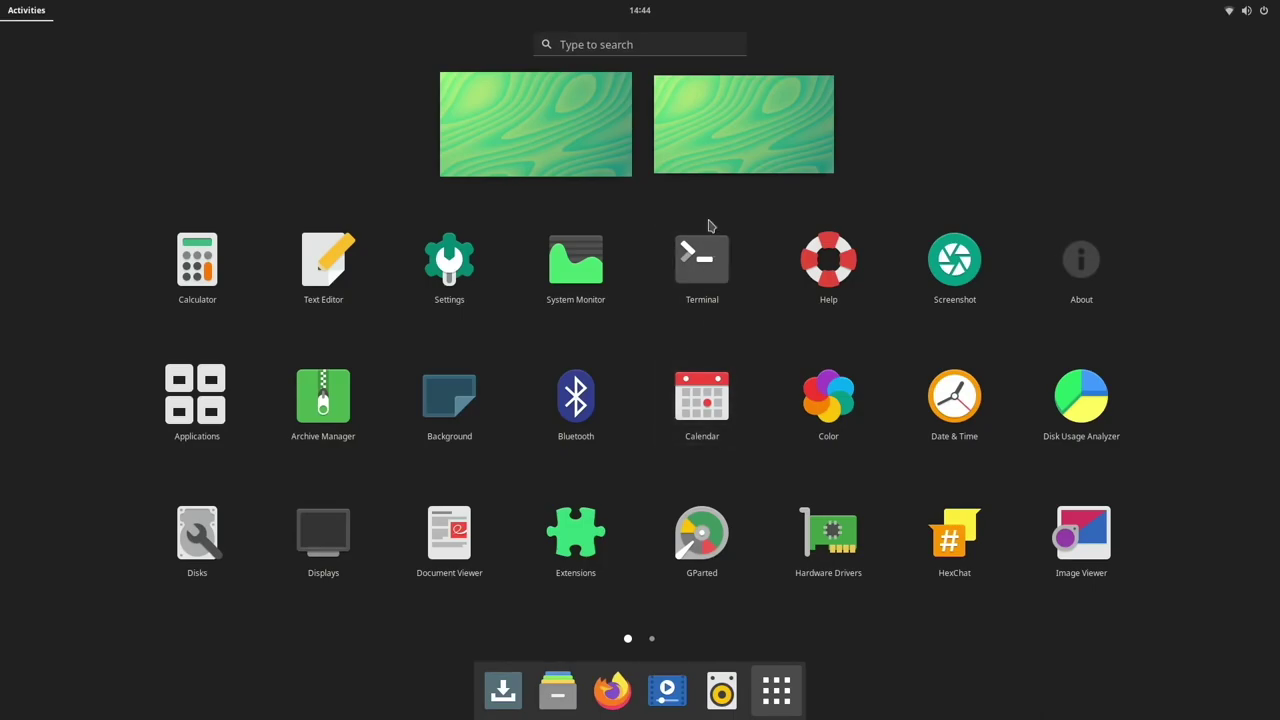
pyautogui.write('inst')
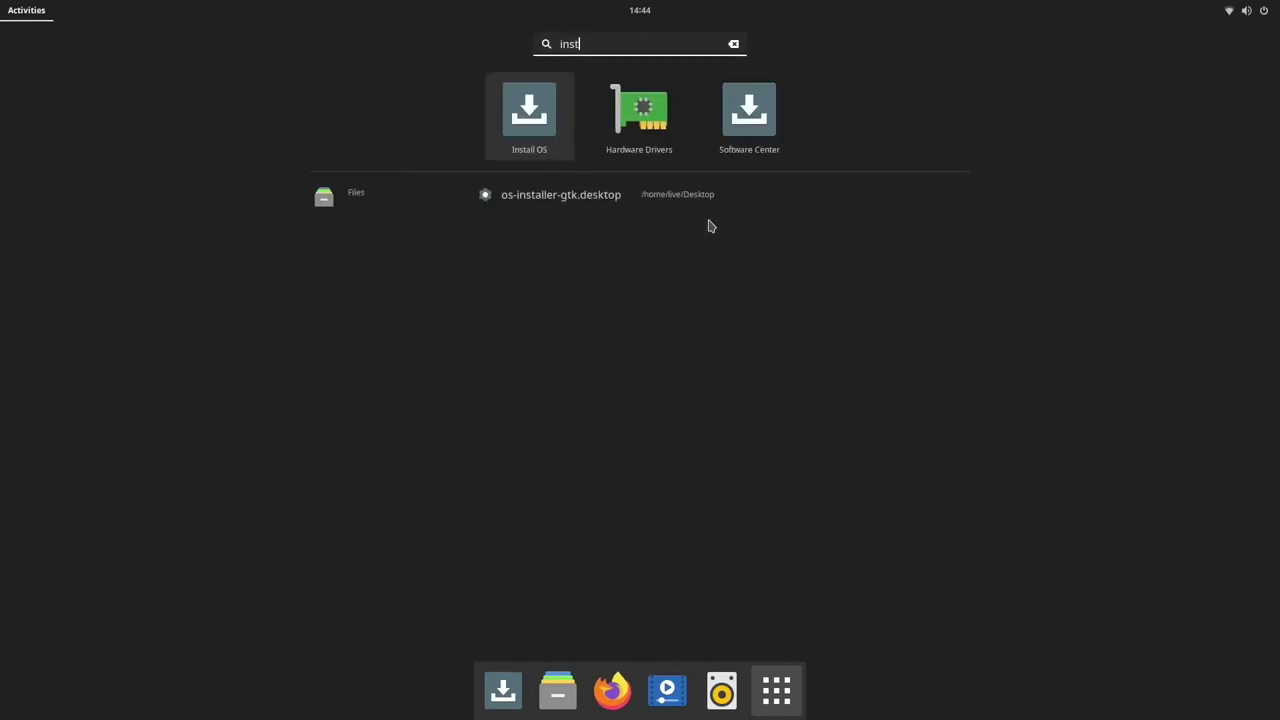
pyautogui.click(522, 112)
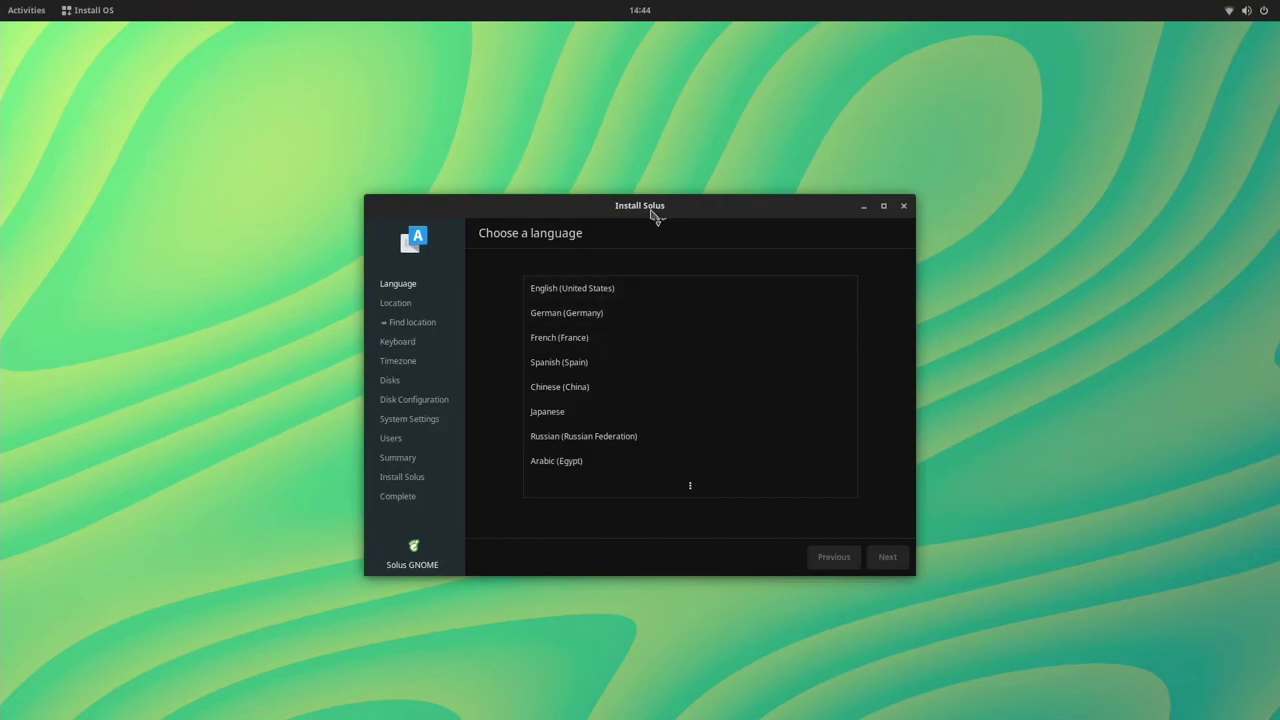
# Set the installation language to English (United States) and skip automatic location detection
pyautogui.moveTo(653, 216); pyautogui.dragTo(502, 205)
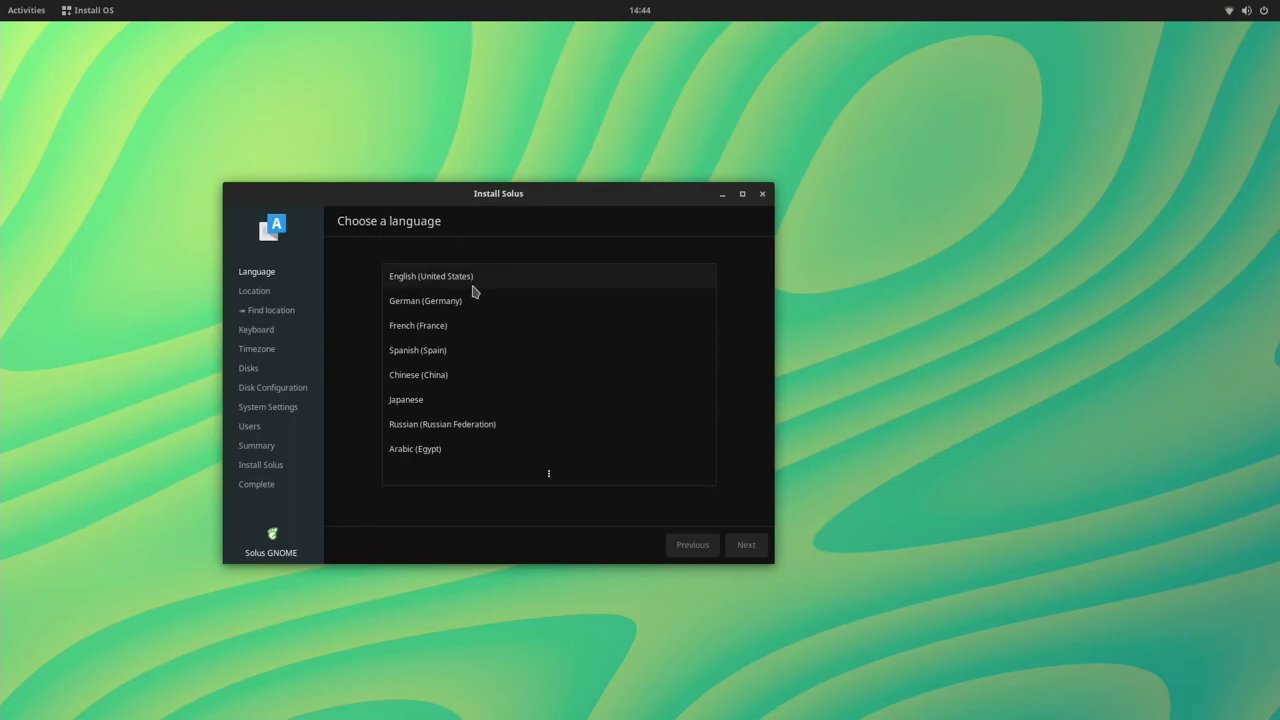
pyautogui.click(671, 277)
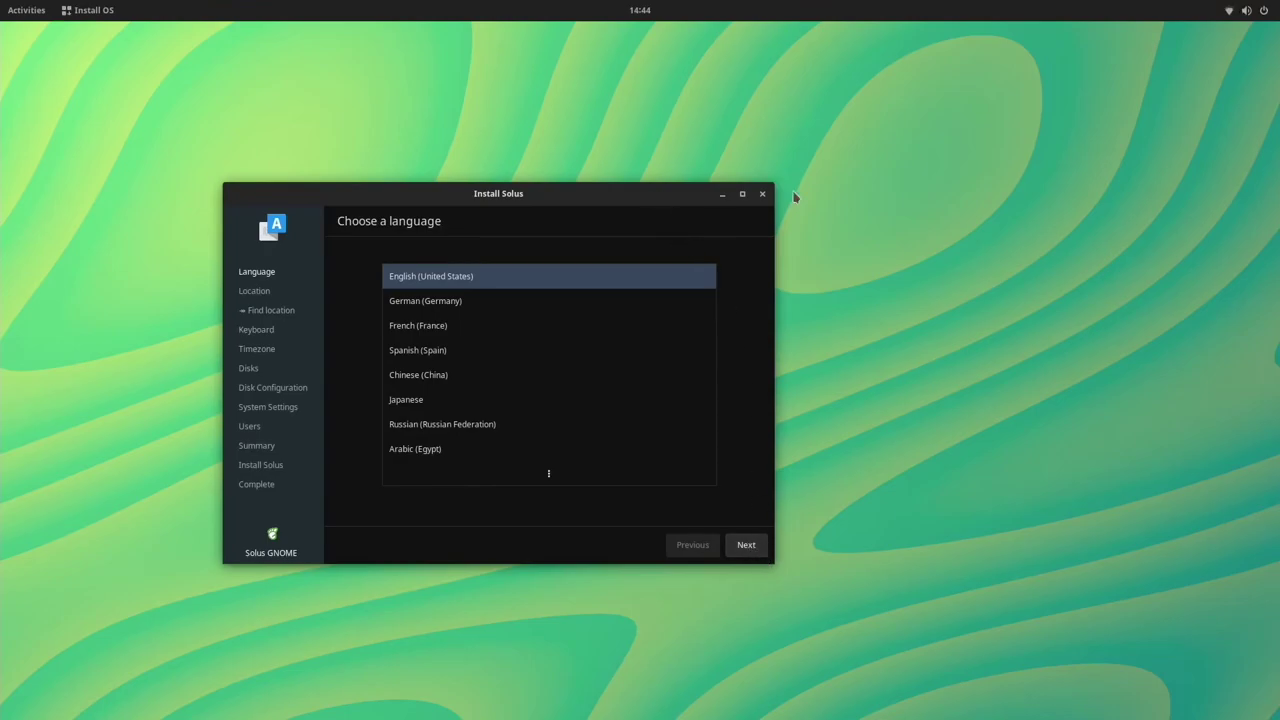
pyautogui.moveTo(611, 207); pyautogui.dragTo(610, 200)
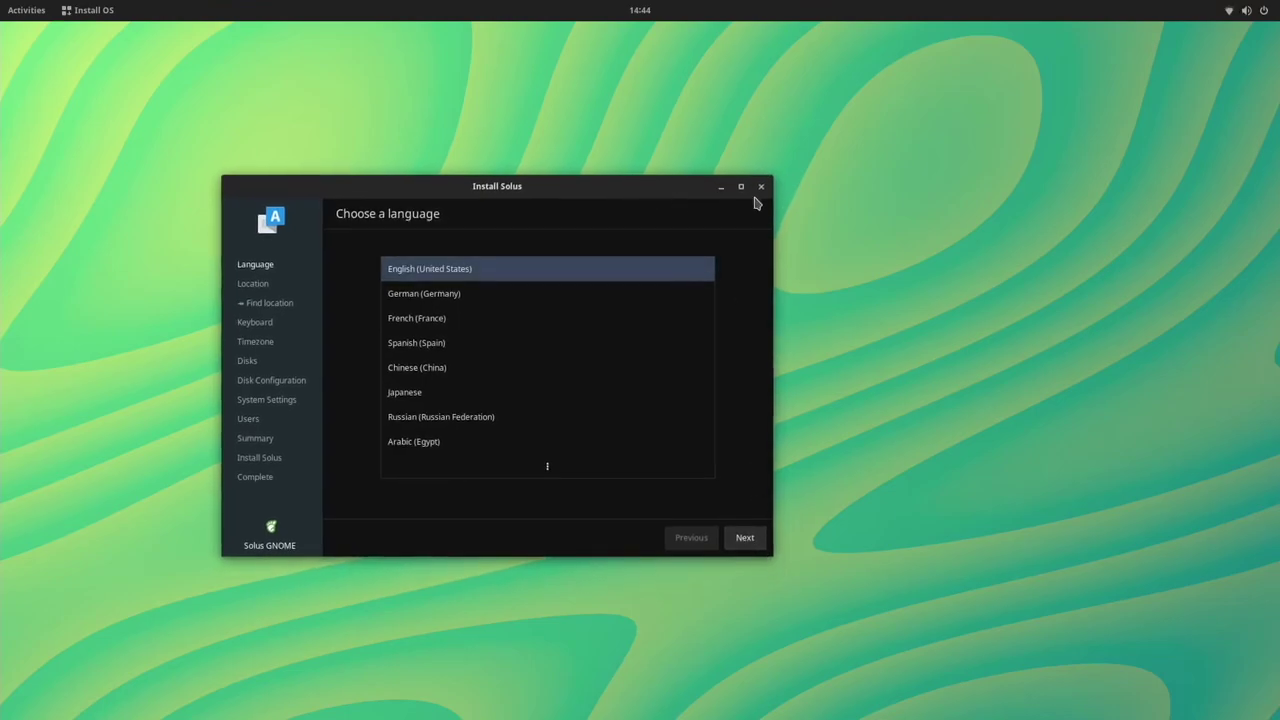
pyautogui.click(750, 539)
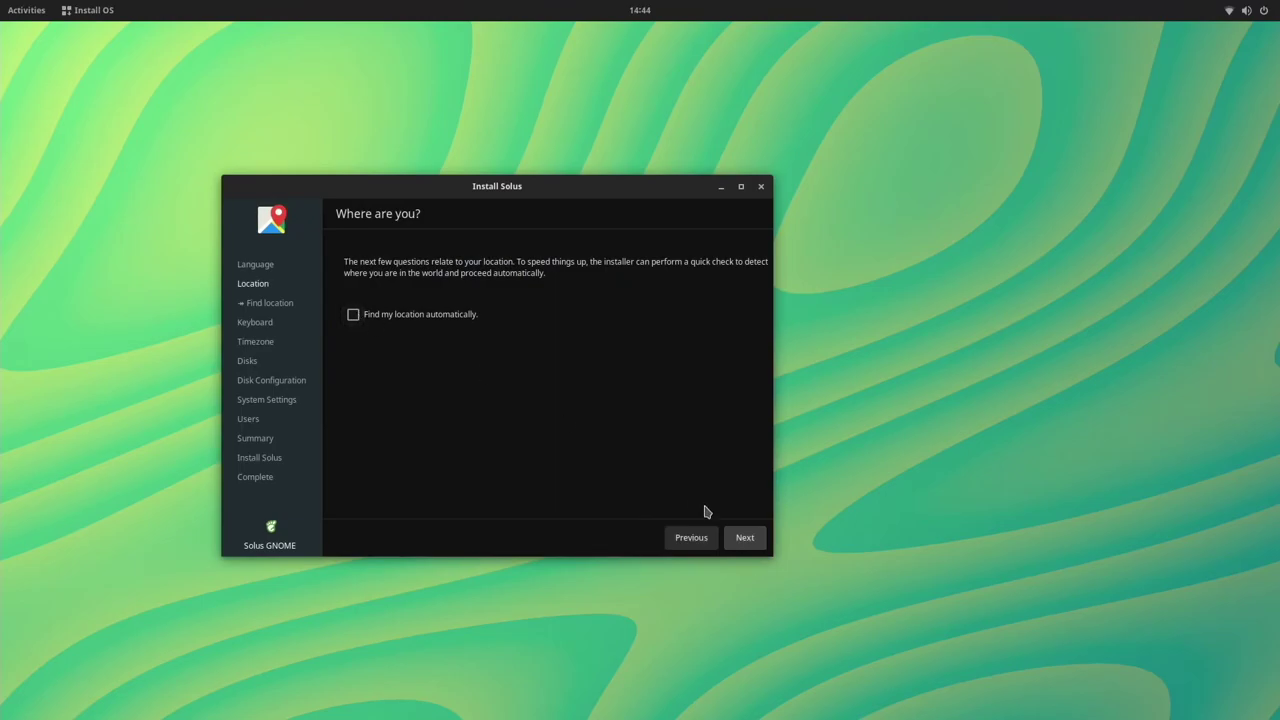
pyautogui.click(746, 539)
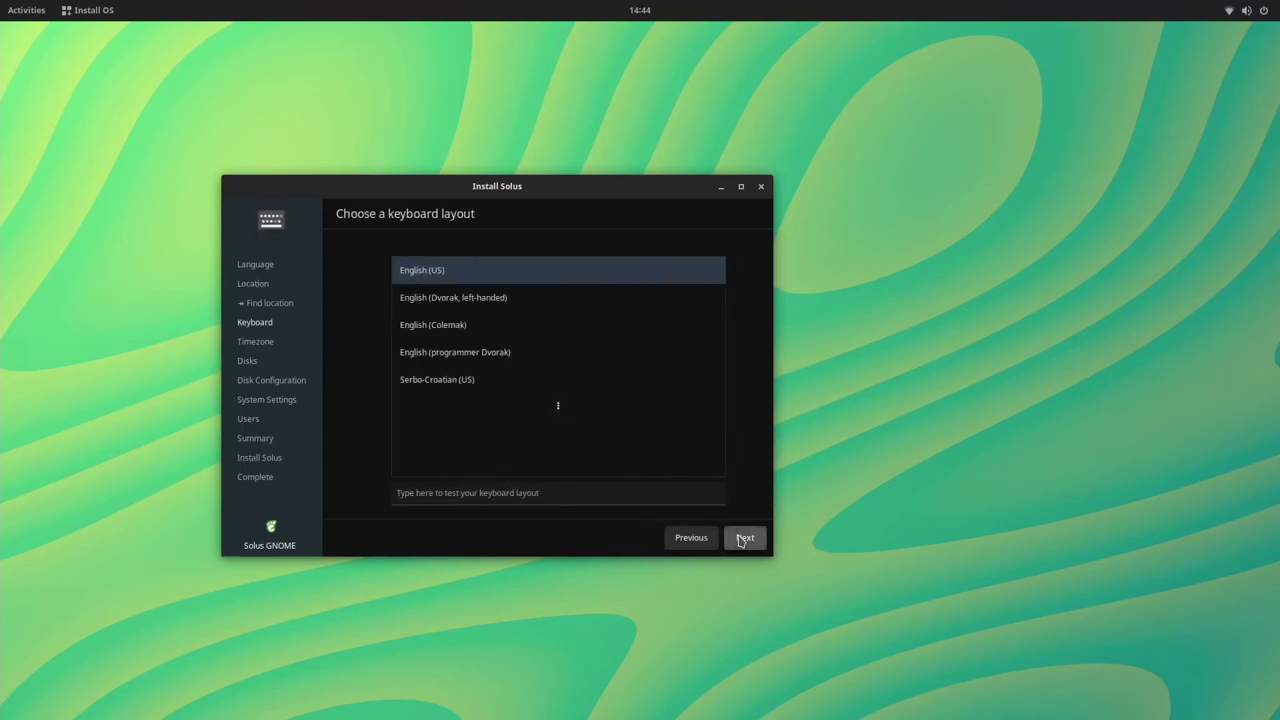
# Accept the English (US) keyboard layout and set the timezone to New York
pyautogui.click(736, 539)
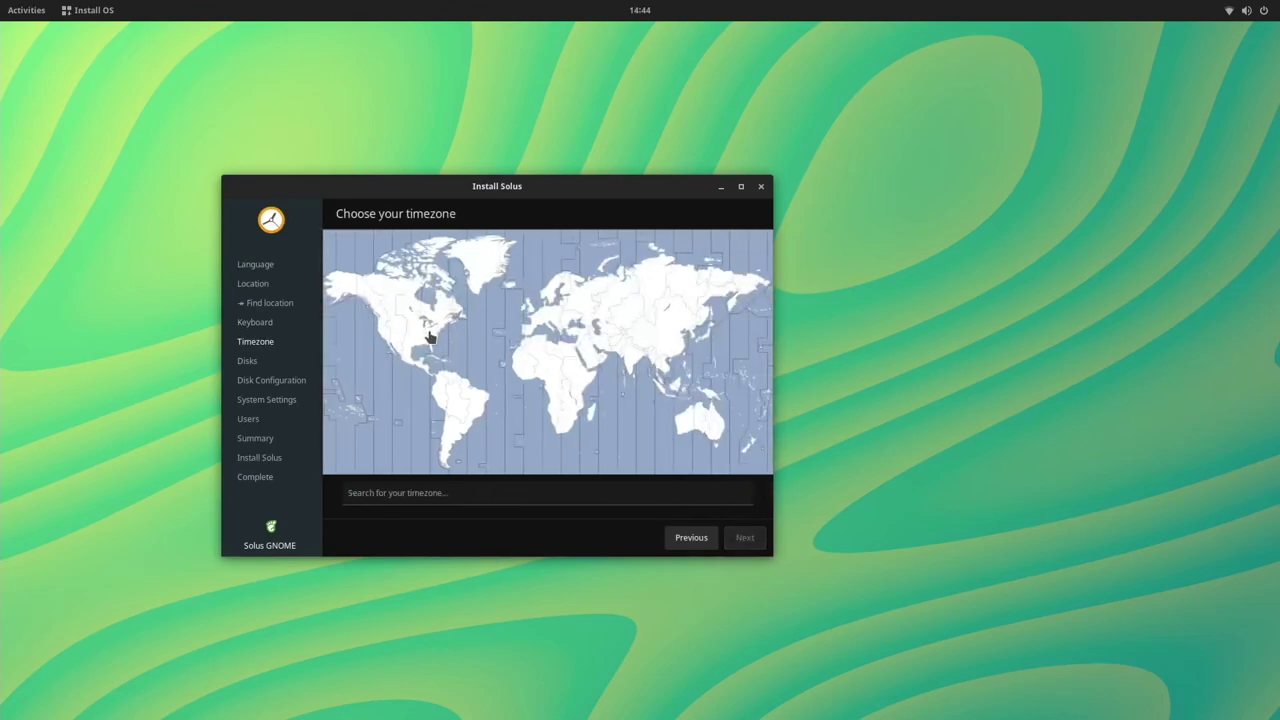
pyautogui.click(430, 337)
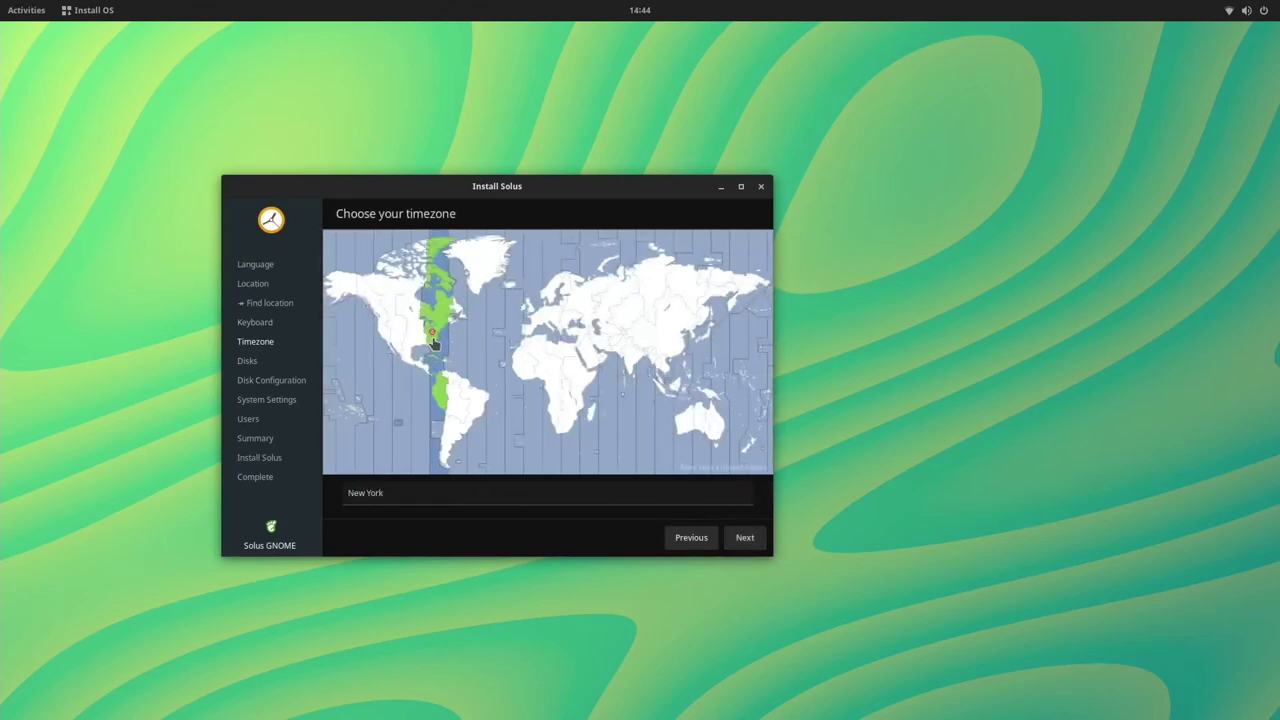
pyautogui.click(746, 540)
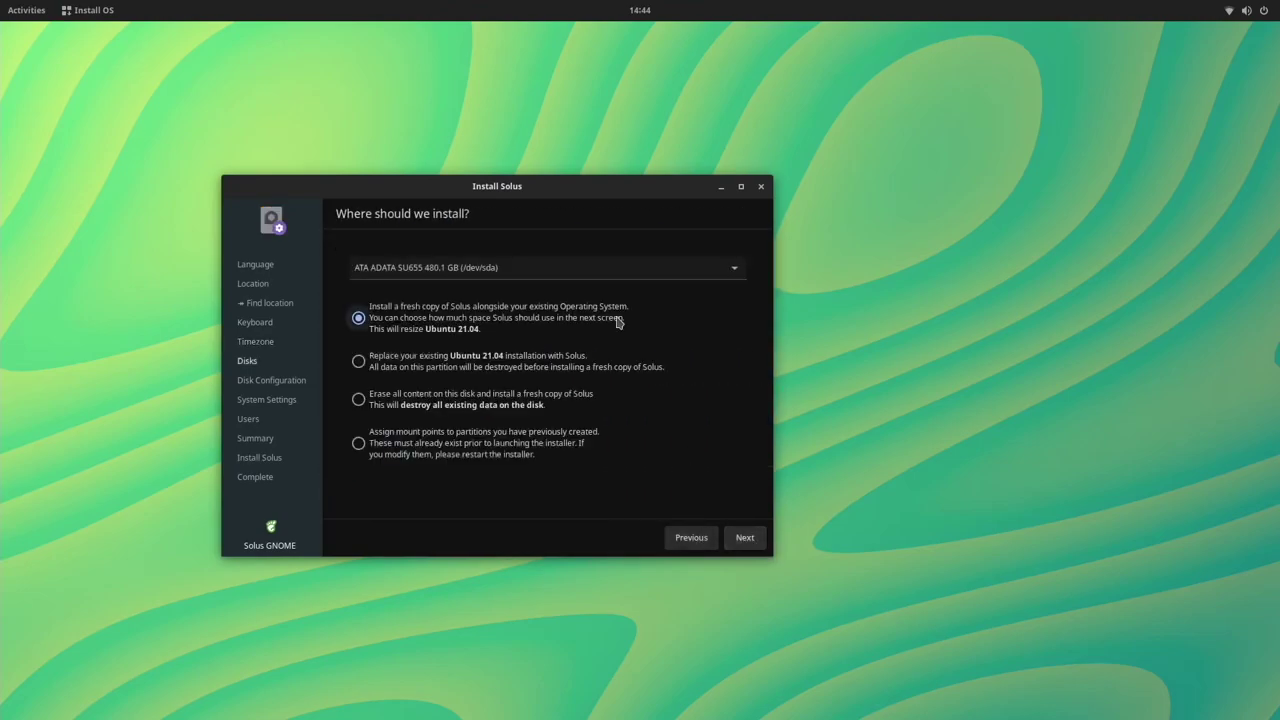
# Choose to erase all content on the ADATA SU655 disk for a fresh copy of Solus, without LVM or encryption
pyautogui.click(361, 401)
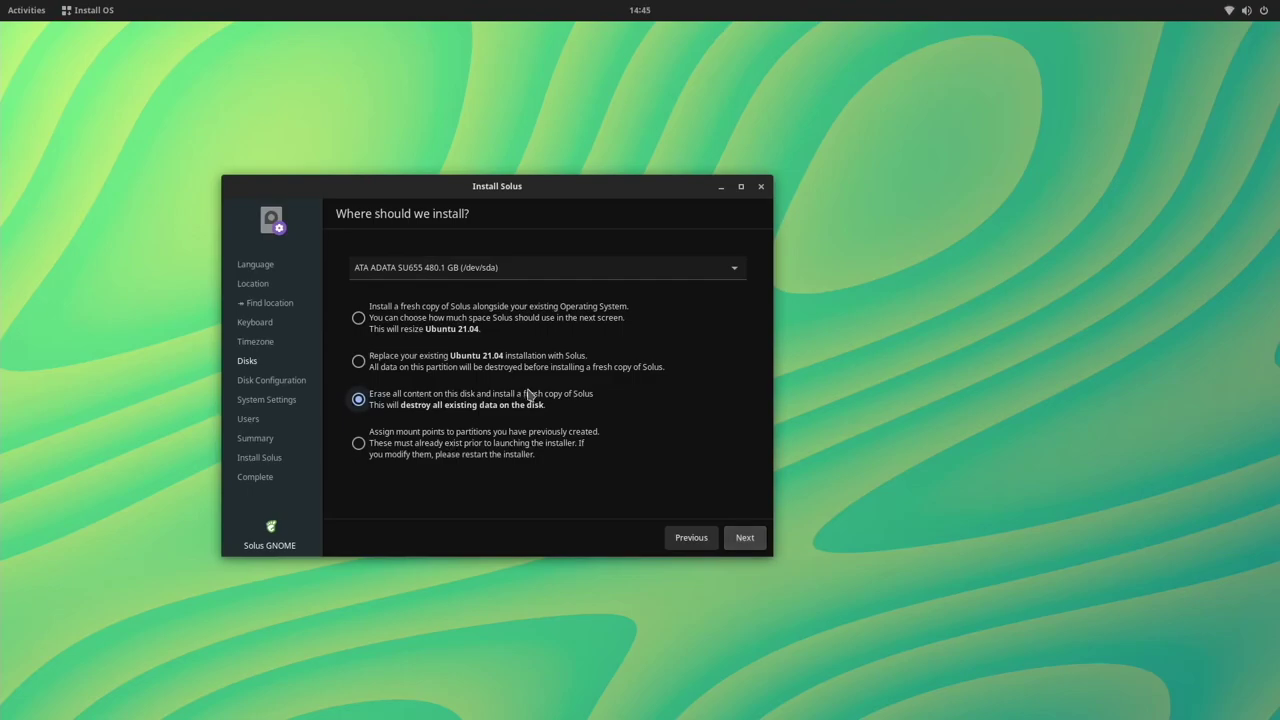
pyautogui.click(745, 538)
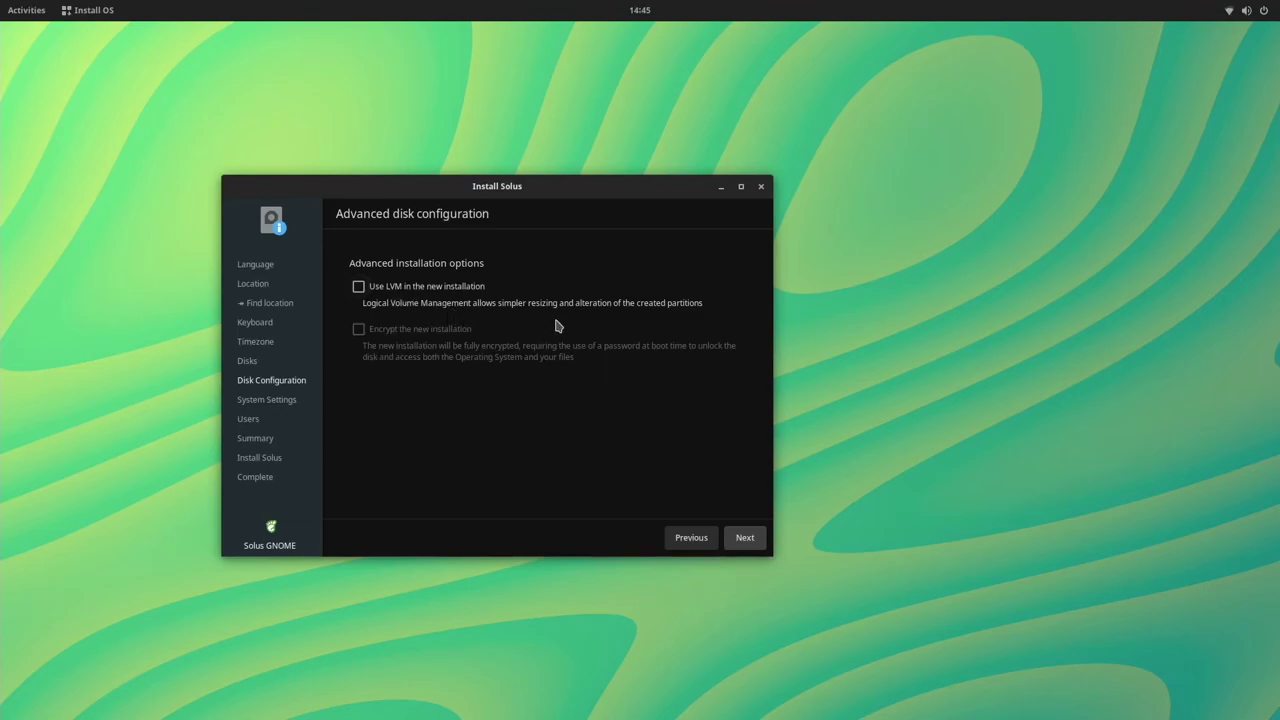
pyautogui.click(740, 546)
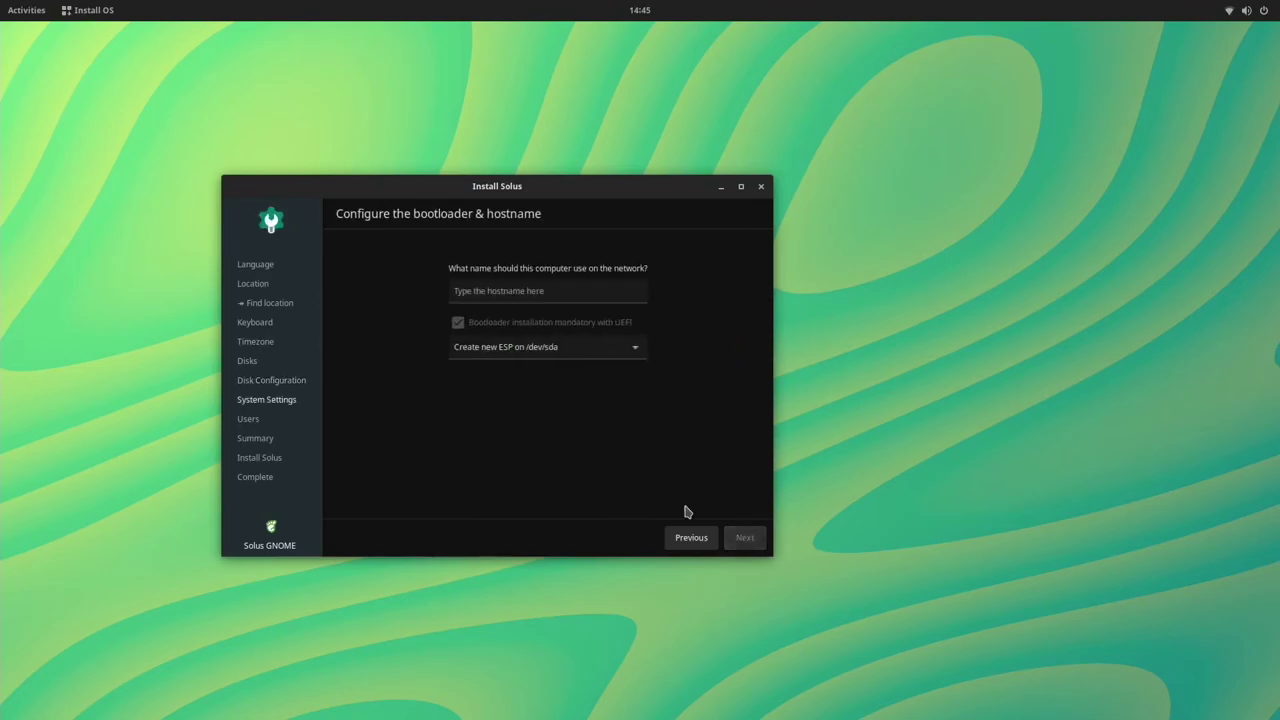
# Enter the computer's hostname and accept creating a new ESP on /dev/sda for the bootloader
pyautogui.click(486, 299)
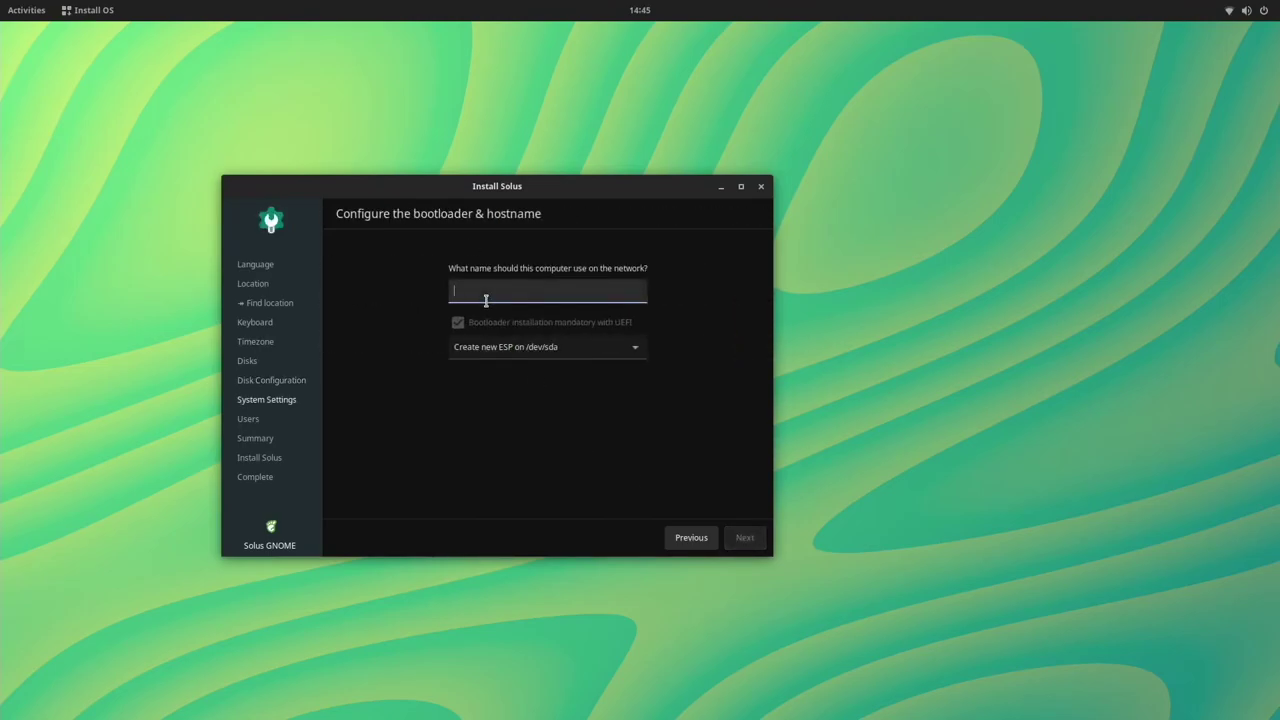
pyautogui.write('joespc')
pyautogui.click(745, 540)
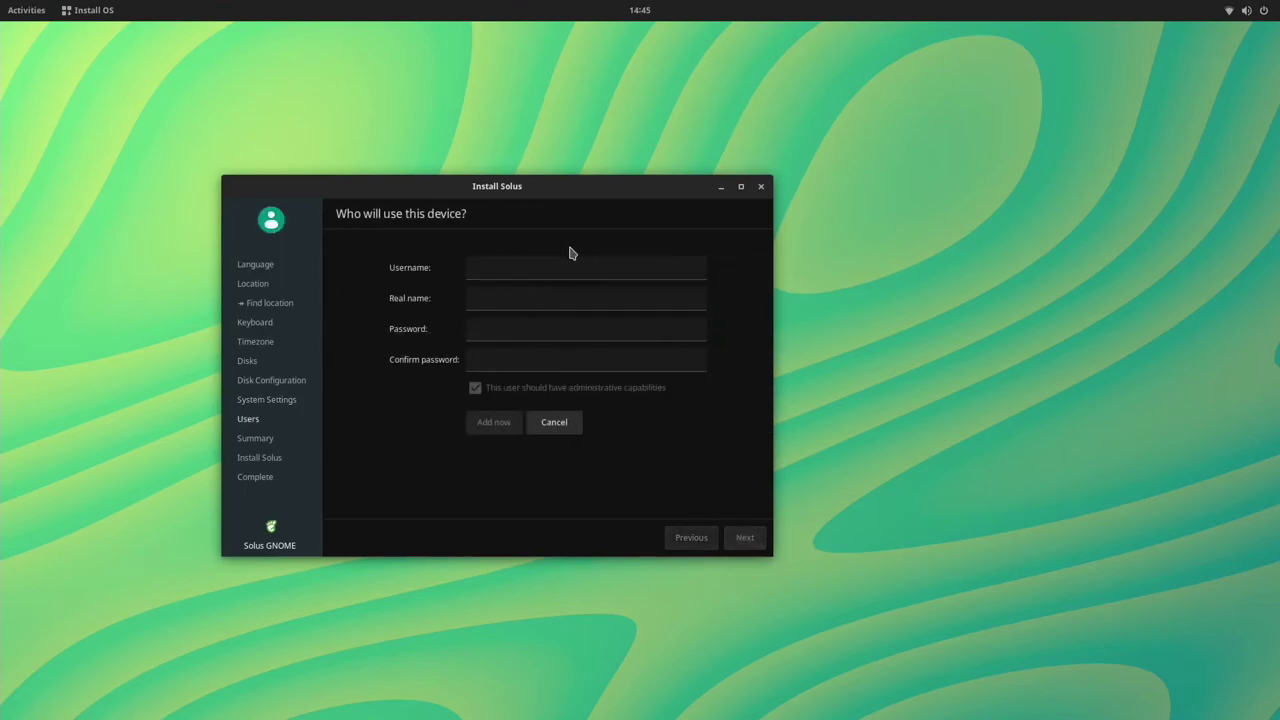
# Add an administrator account by filling in the username, the real name, and the account password with its confirmation
pyautogui.click(563, 268)
pyautogui.write('joe')
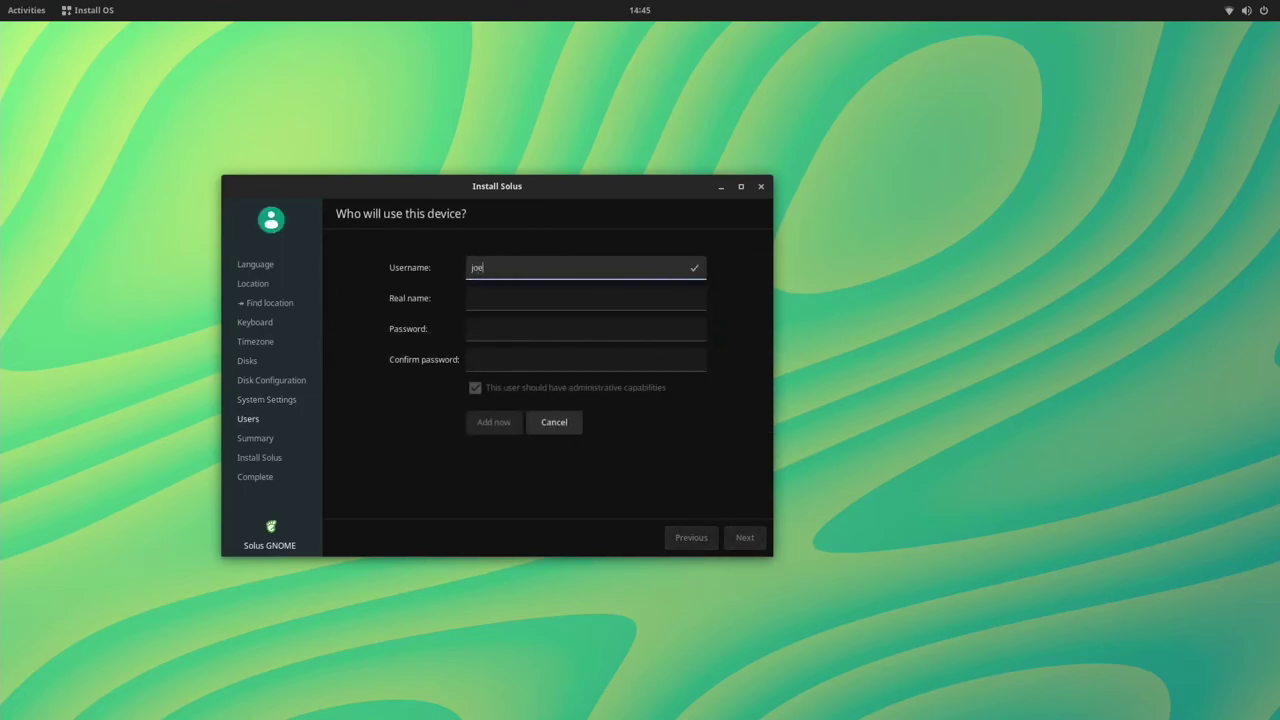
pyautogui.press('Tab')
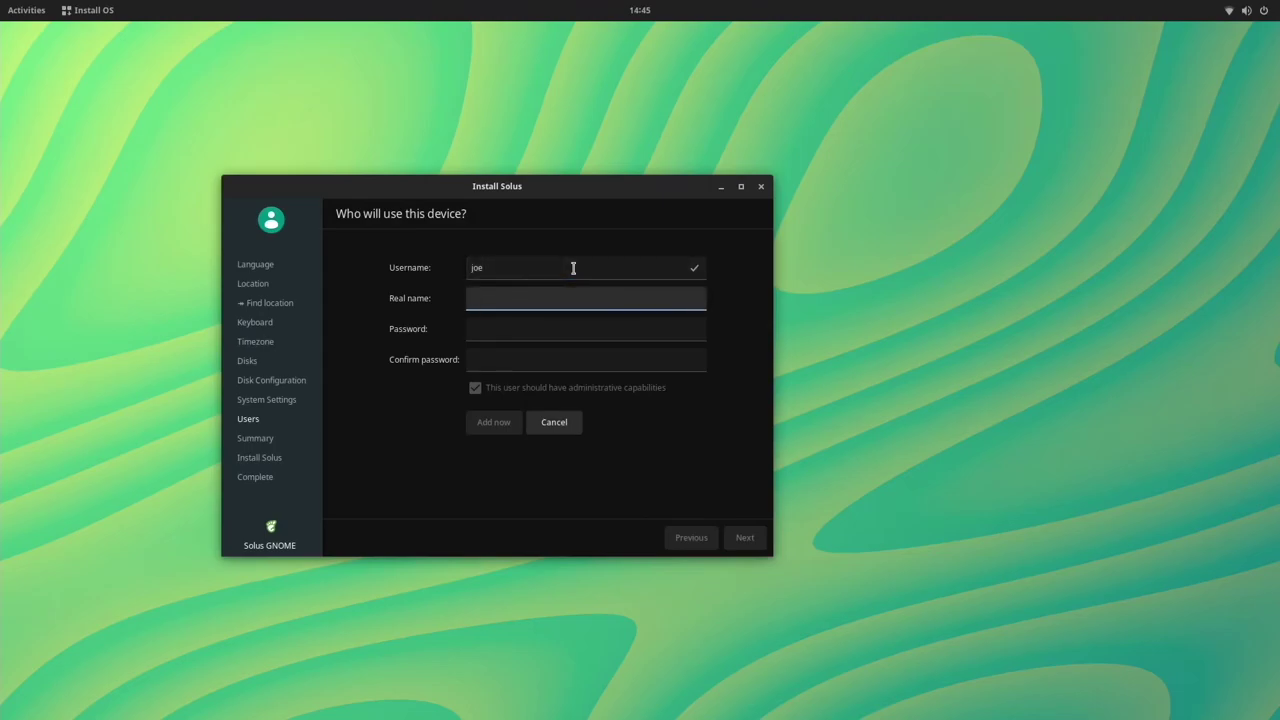
pyautogui.write('joe')
pyautogui.press('Tab')
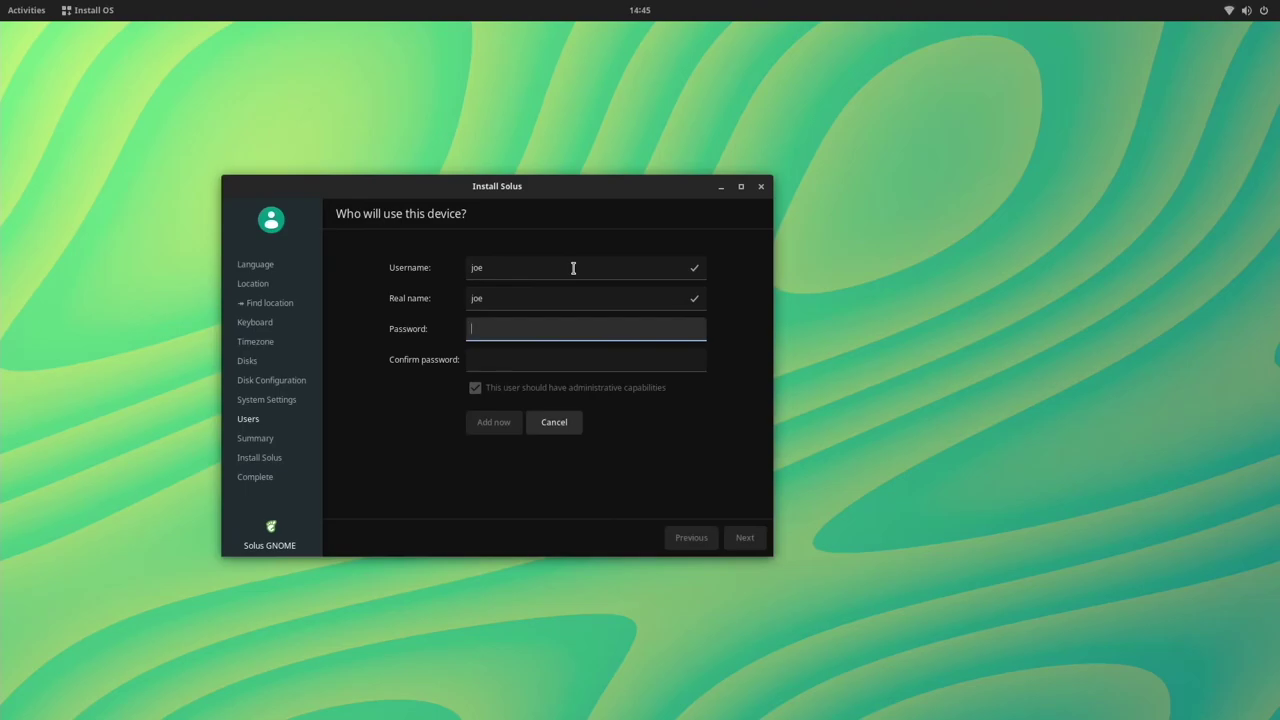
pyautogui.write('••••••')
pyautogui.press('Tab')
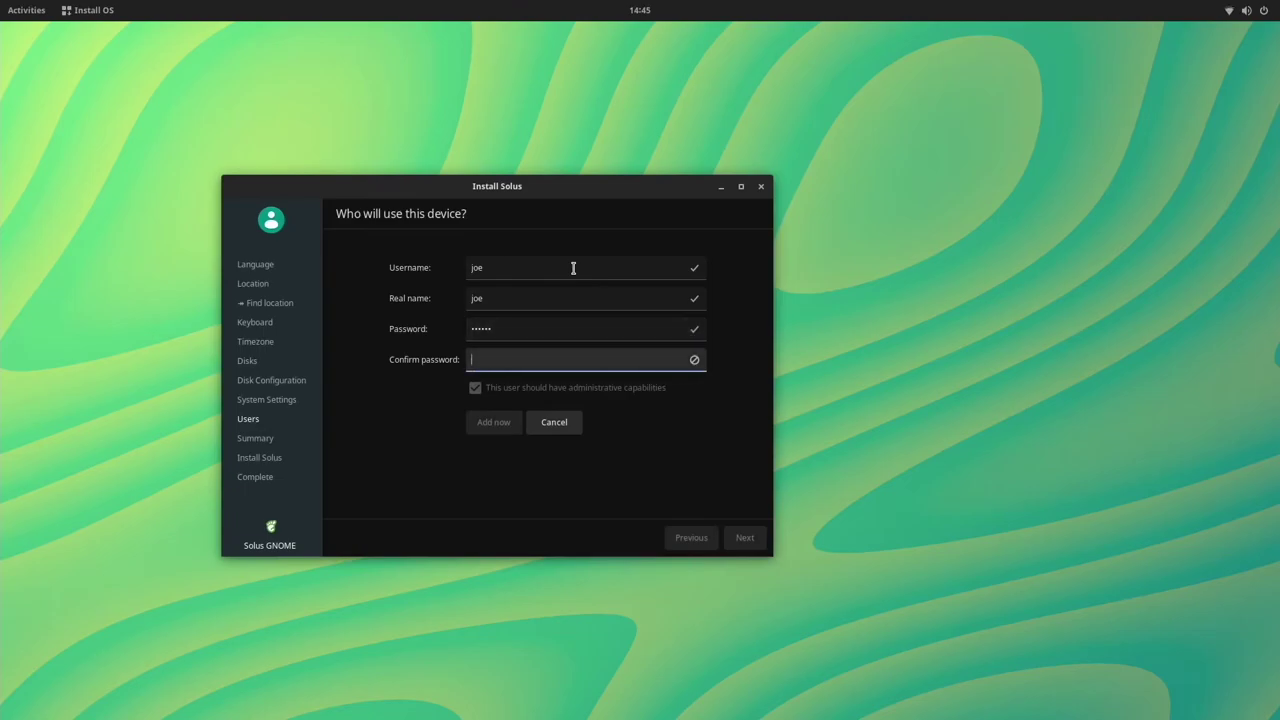
pyautogui.write('••••••')
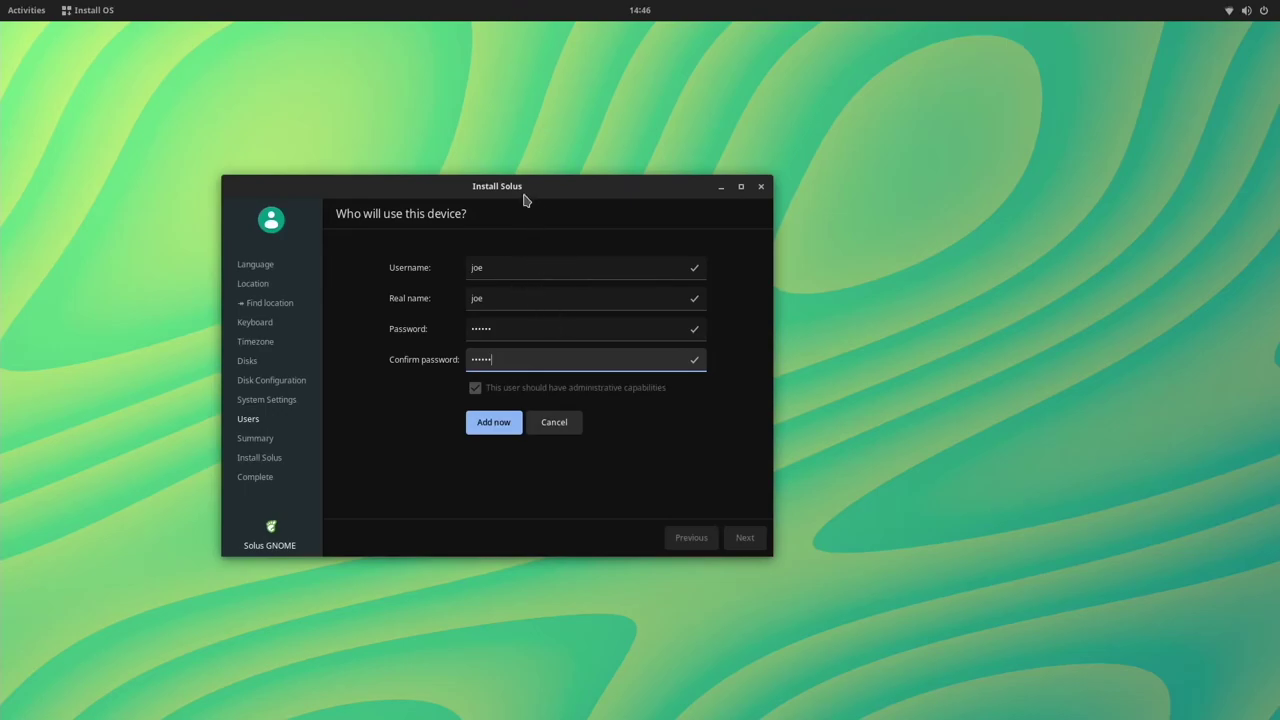
pyautogui.moveTo(572, 196)
pyautogui.mouseDown()
pyautogui.moveTo(531, 180)
pyautogui.moveTo(620, 189)
pyautogui.moveTo(600, 219)
pyautogui.moveTo(561, 202)
pyautogui.mouseUp()
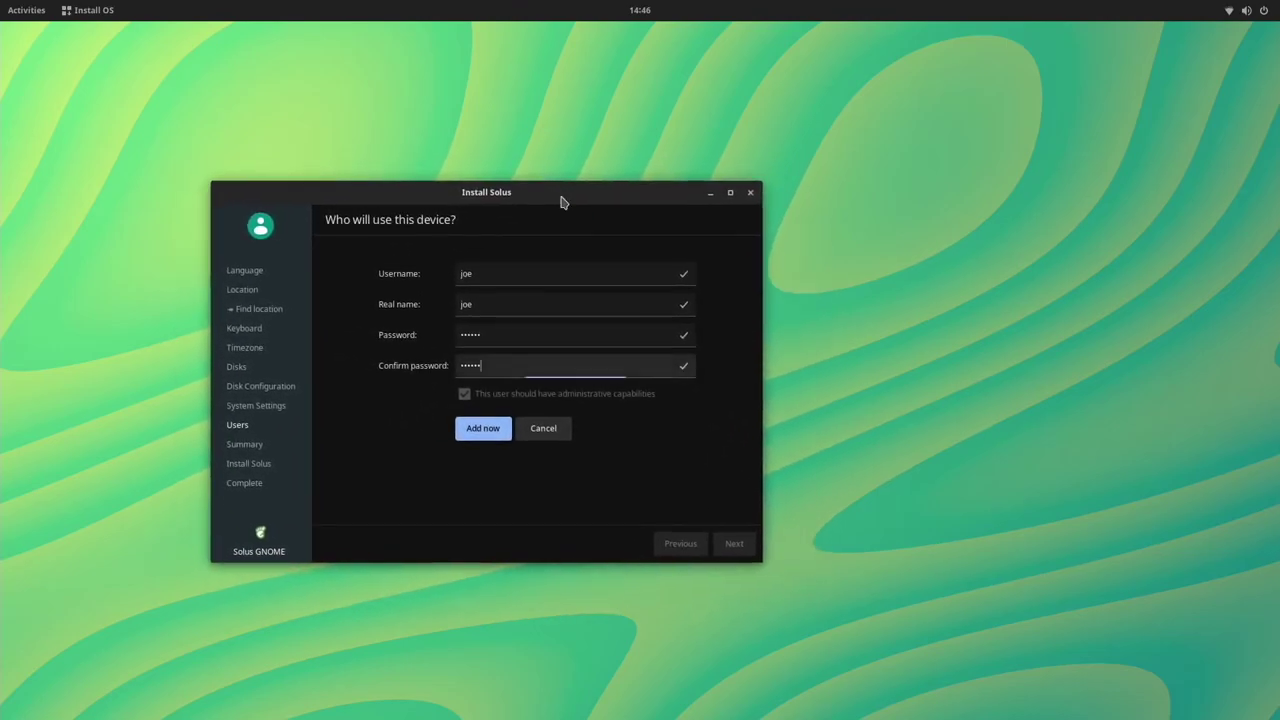
pyautogui.click(495, 432)
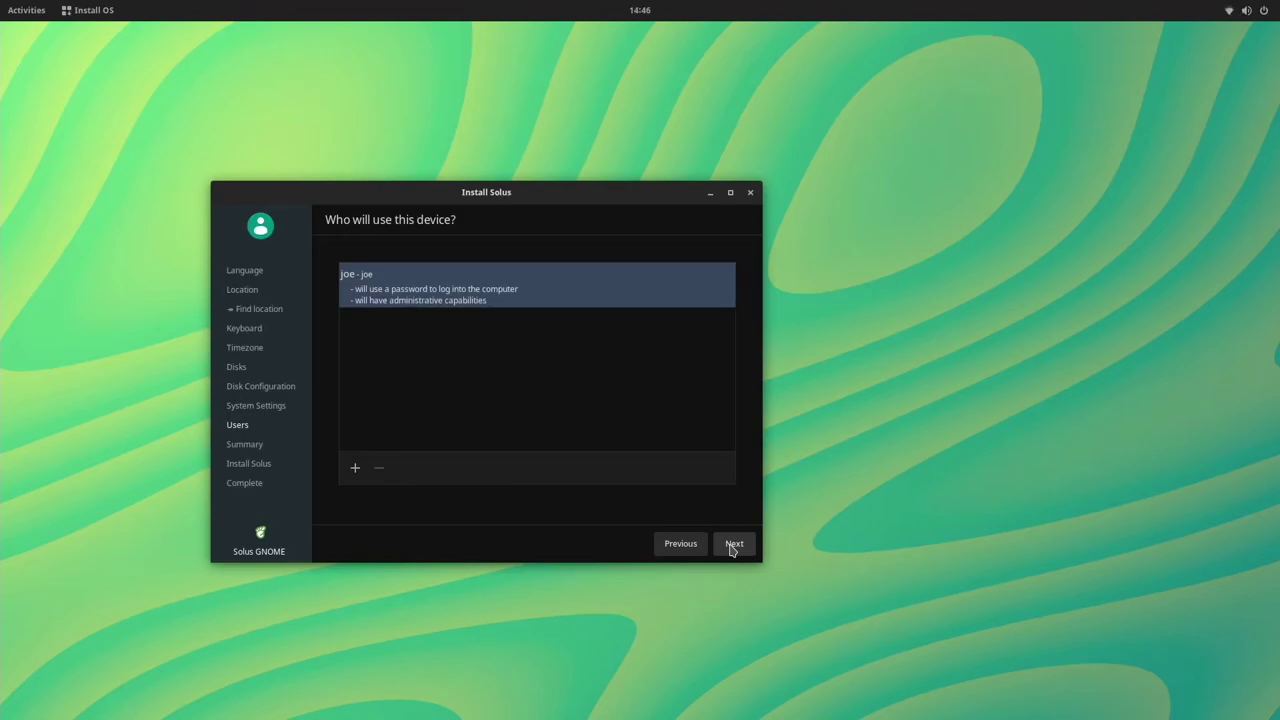
# Accept the user list and the installation summary, and confirm installing Solus with the listed disk changes
pyautogui.click(731, 546)
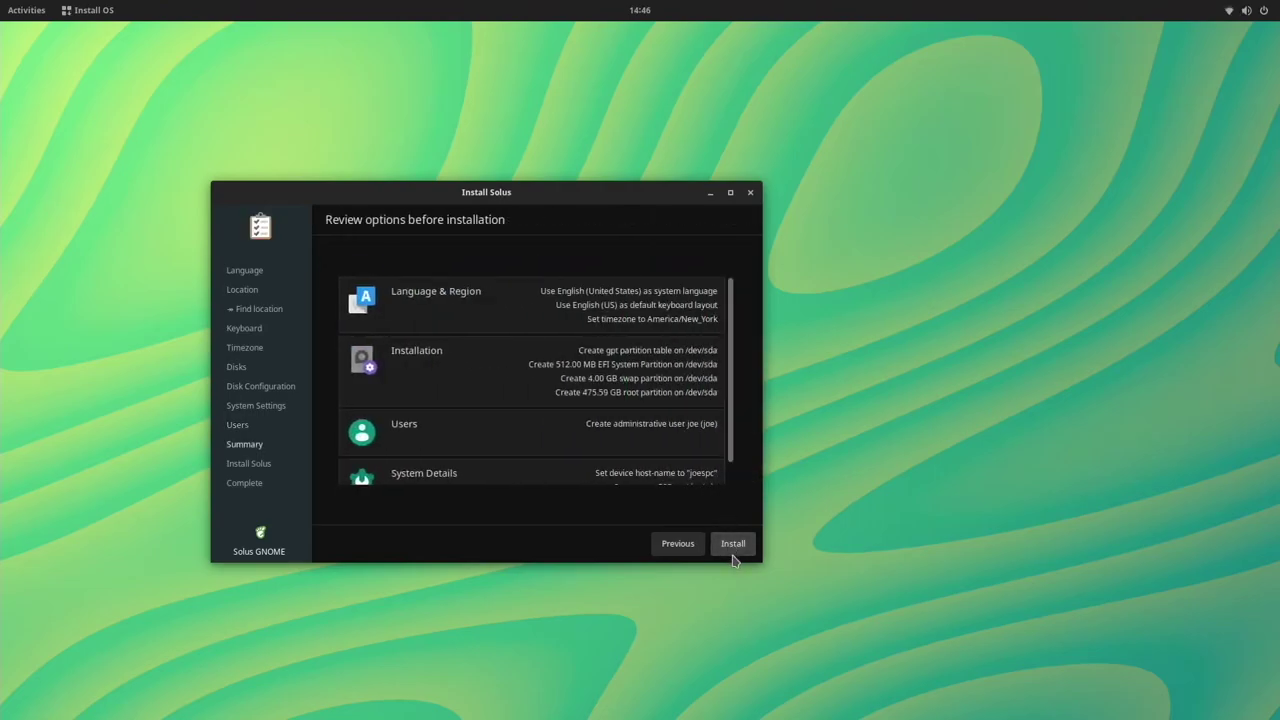
pyautogui.click(735, 548)
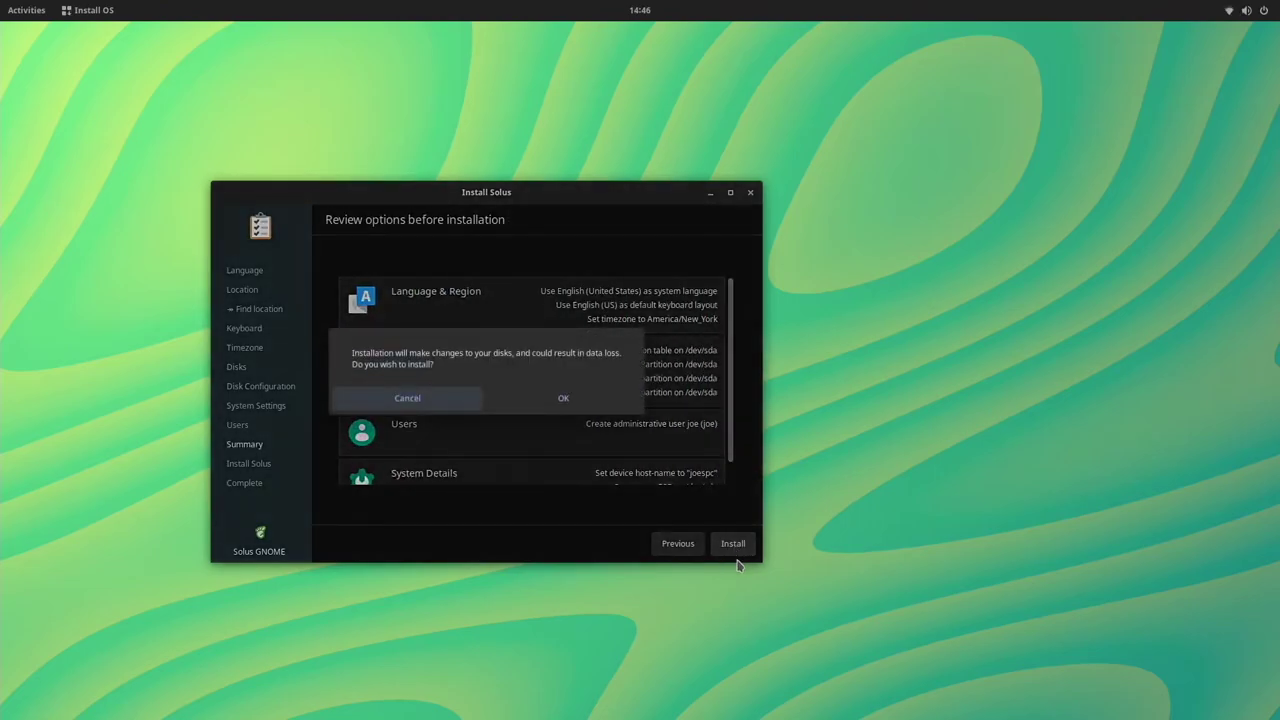
pyautogui.click(534, 400)
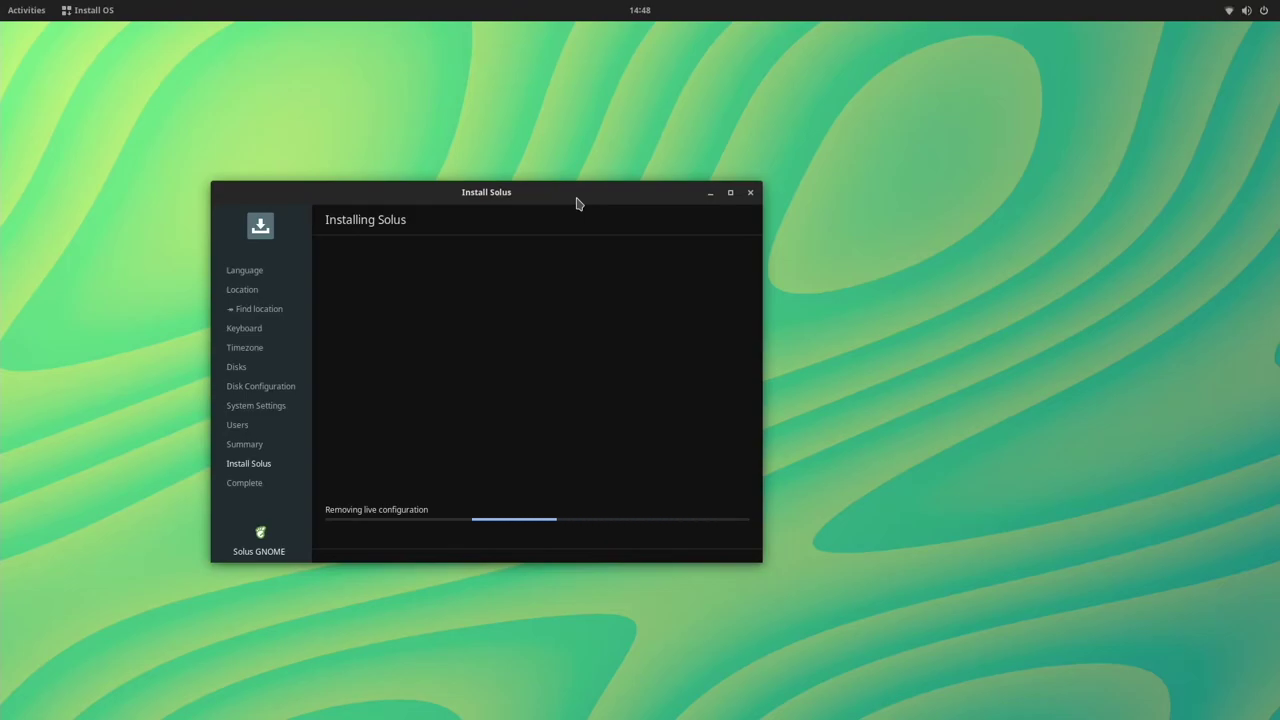
# Restart the computer once the installation completes and select the new administrator account at the login screen
pyautogui.moveTo(575, 203); pyautogui.dragTo(660, 156)
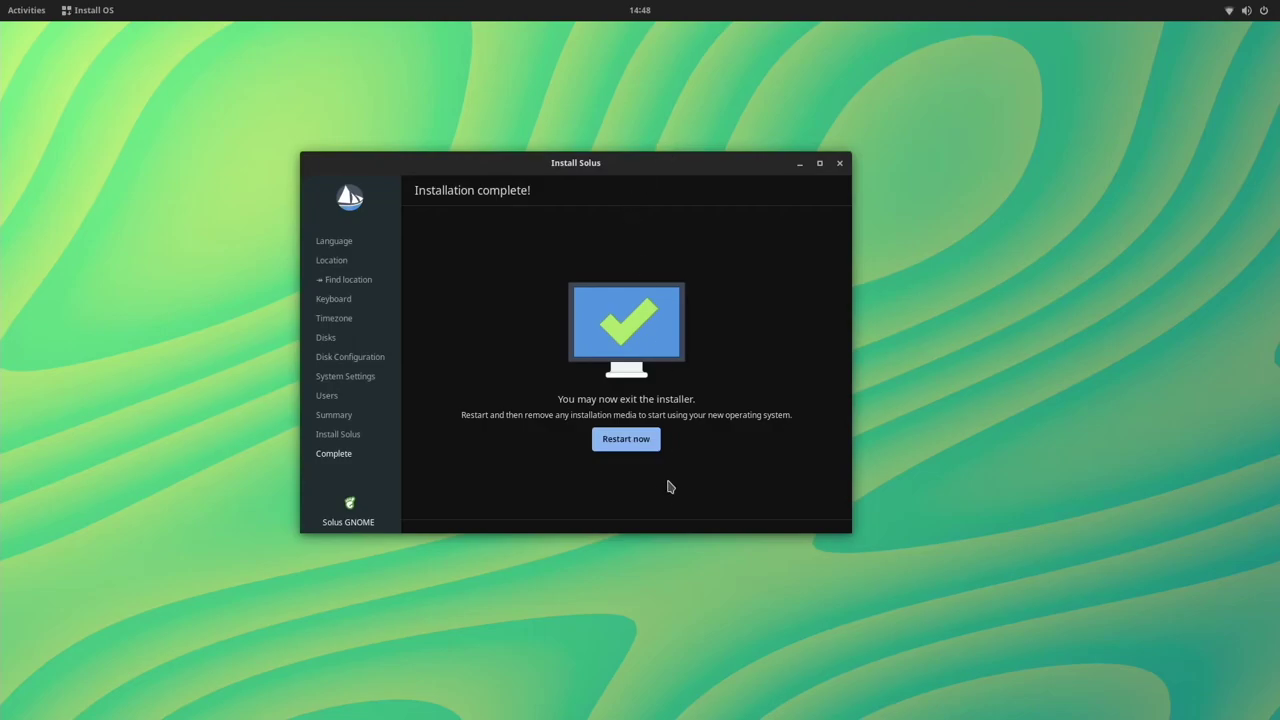
pyautogui.click(633, 448)
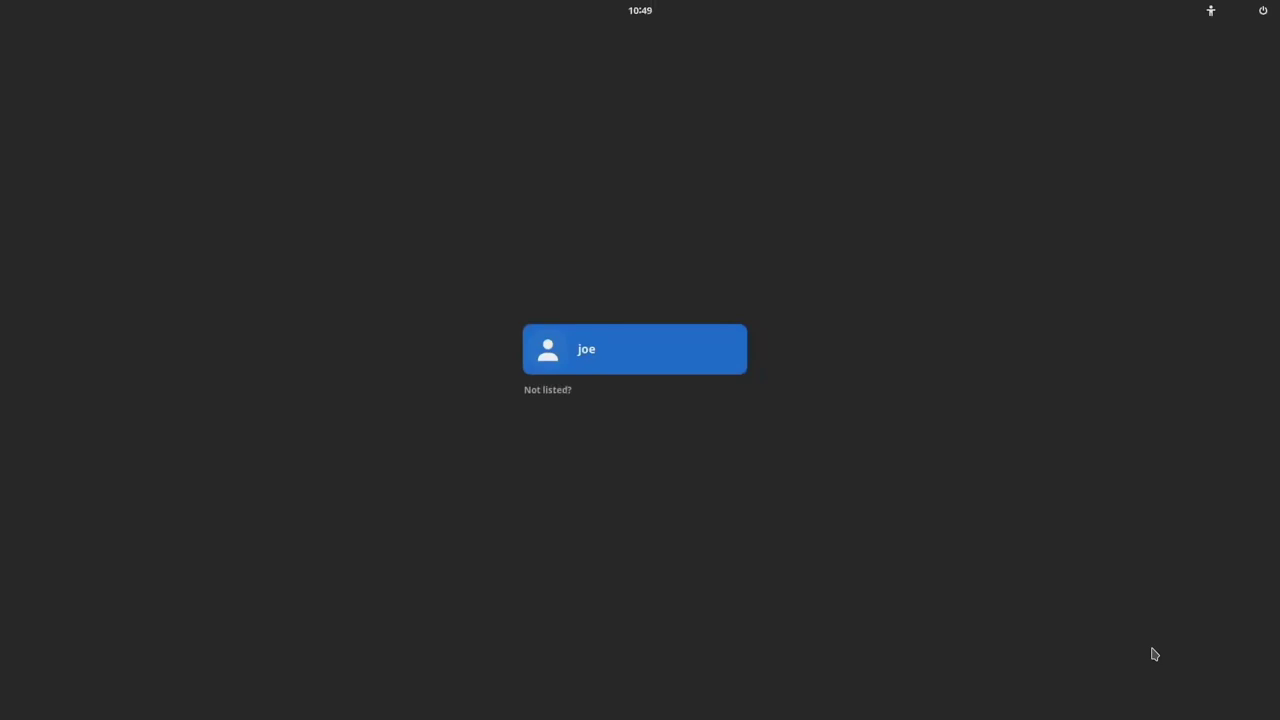
pyautogui.click(643, 355)
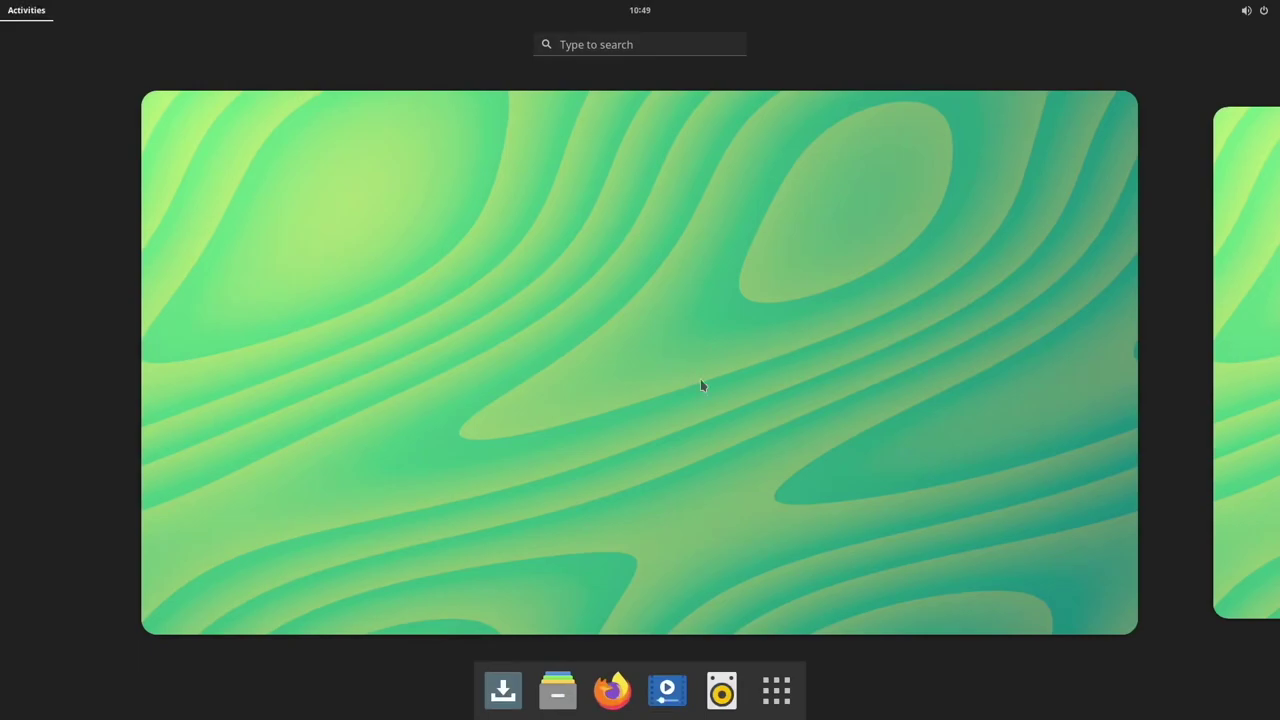
pyautogui.click(776, 688)
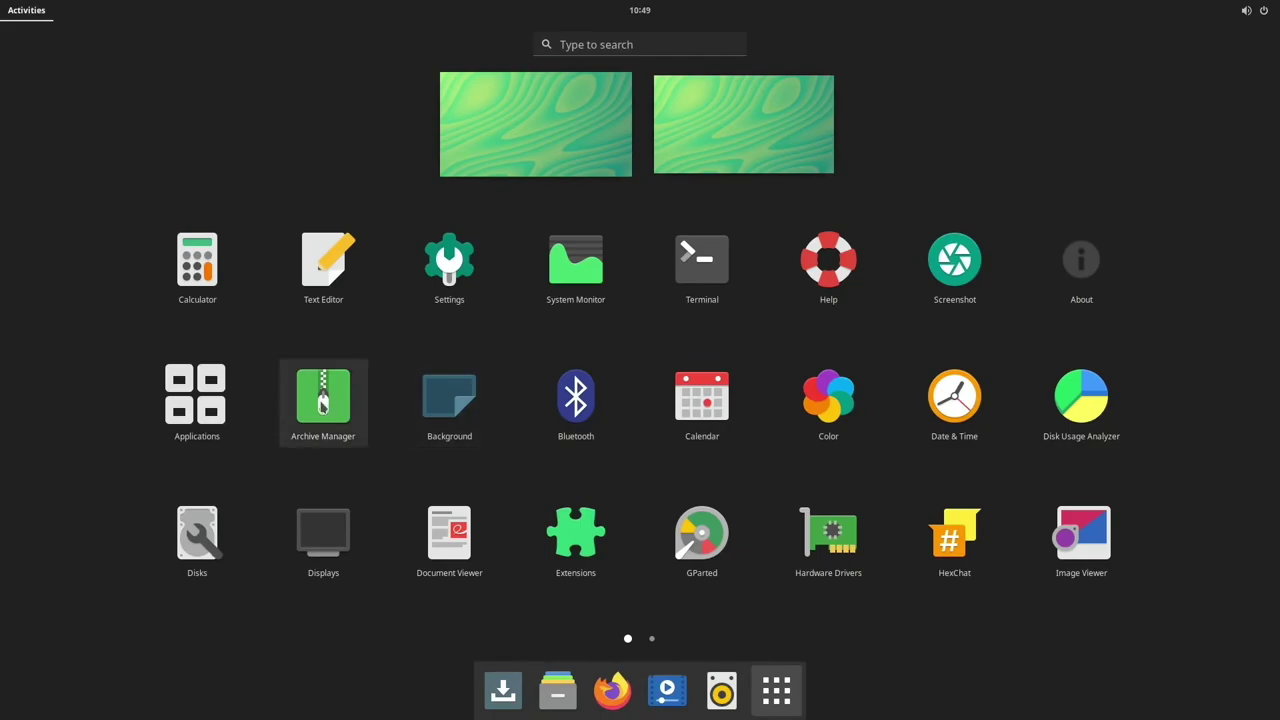
pyautogui.click(323, 405)
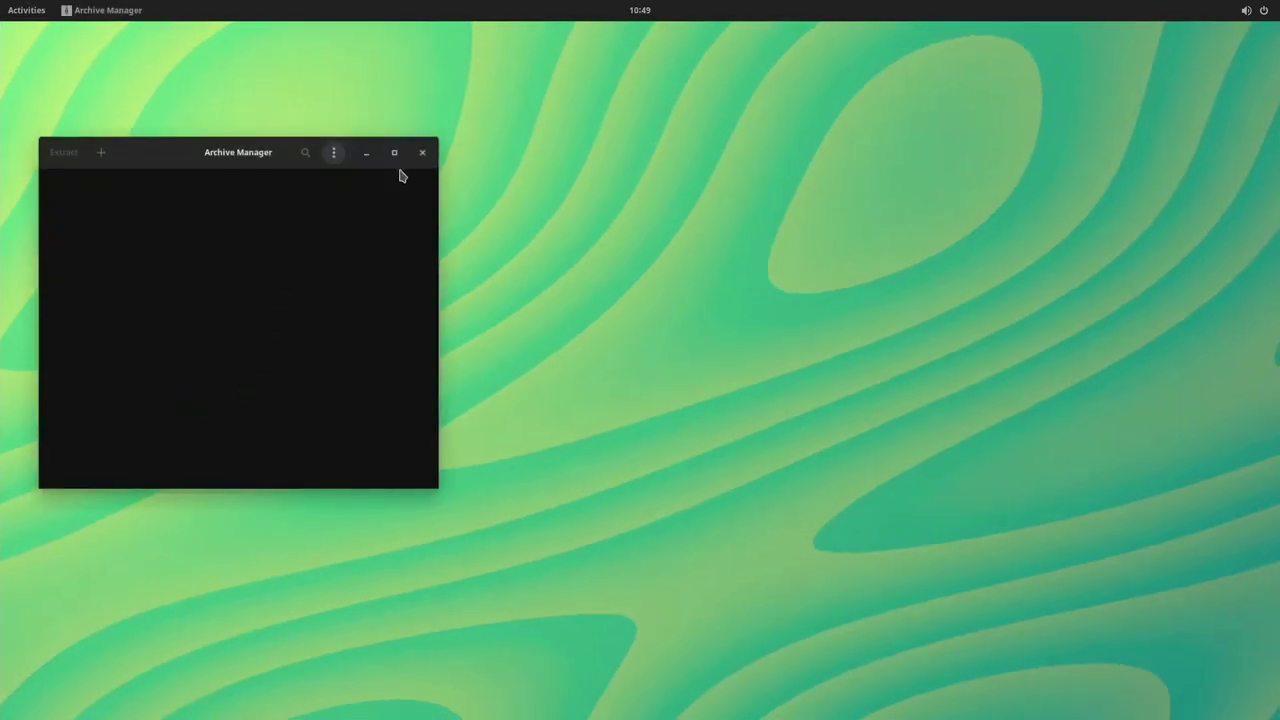
pyautogui.click(422, 152)
# Examine the preinstalled applications on both pages of the application overview
pyautogui.click(30, 12)
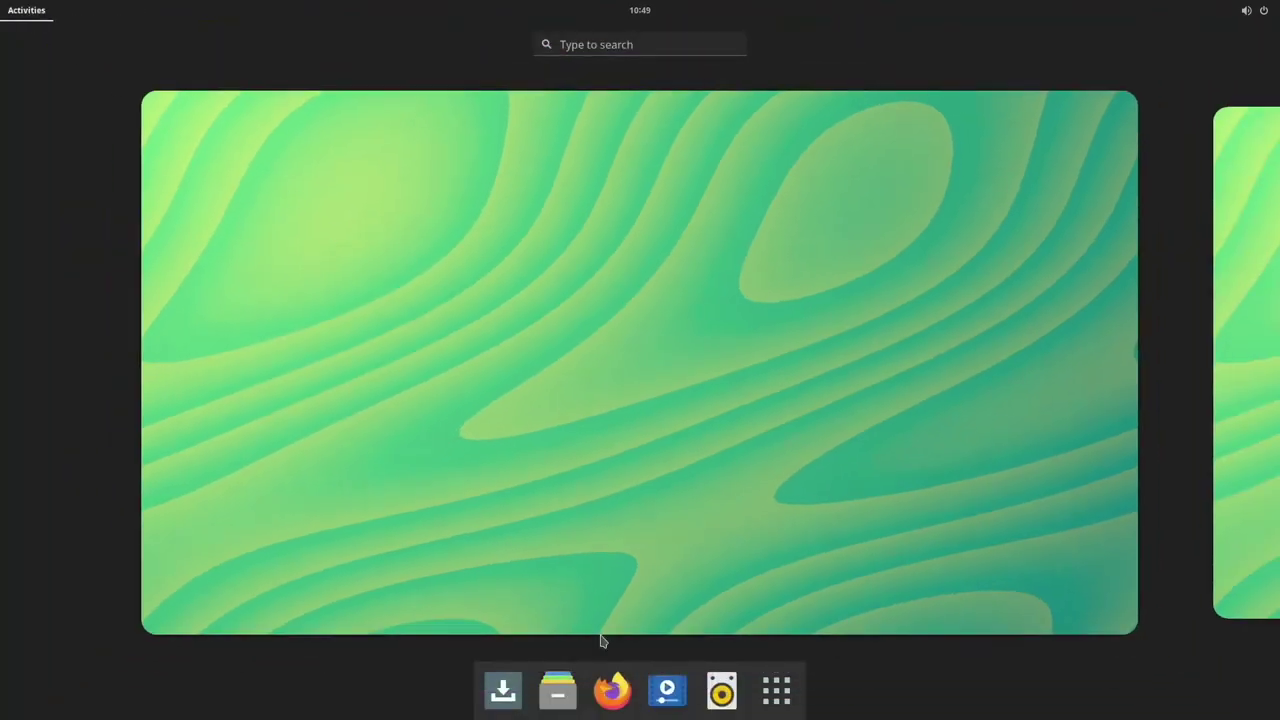
pyautogui.click(794, 703)
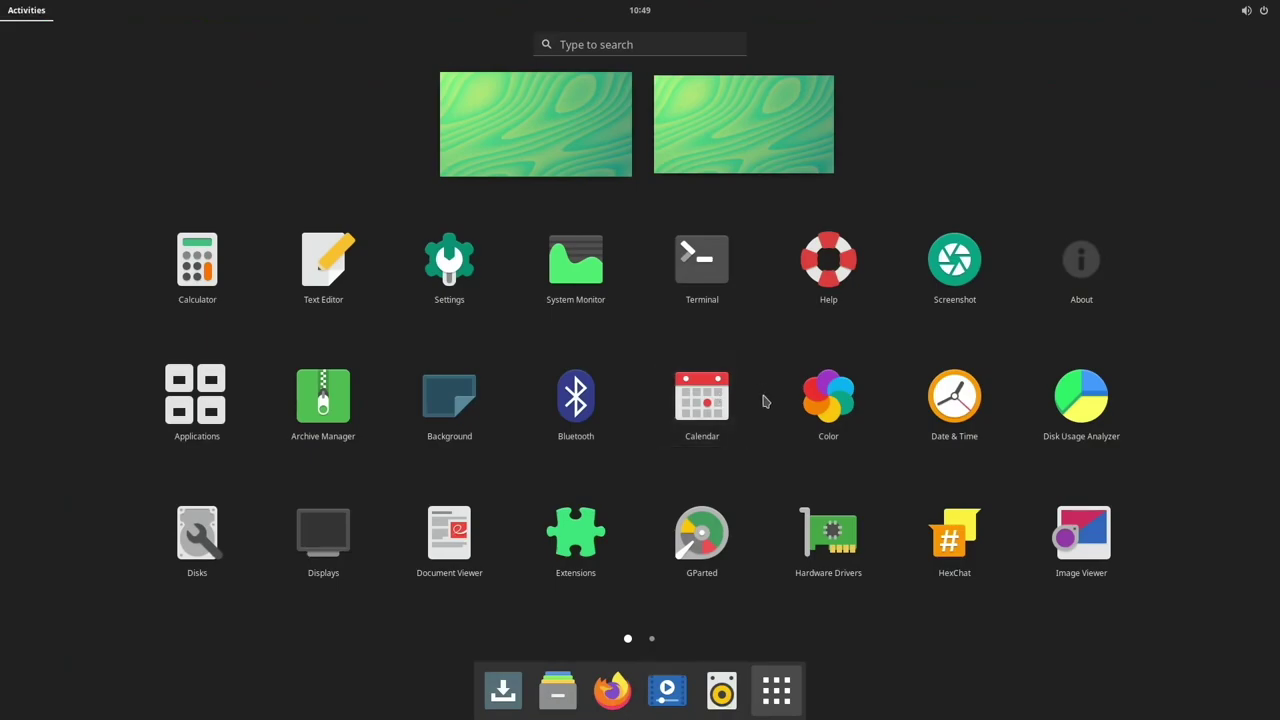
pyautogui.scroll(-1, 764, 400)
pyautogui.scroll(1, 764, 400)
pyautogui.scroll(-1, 764, 400)
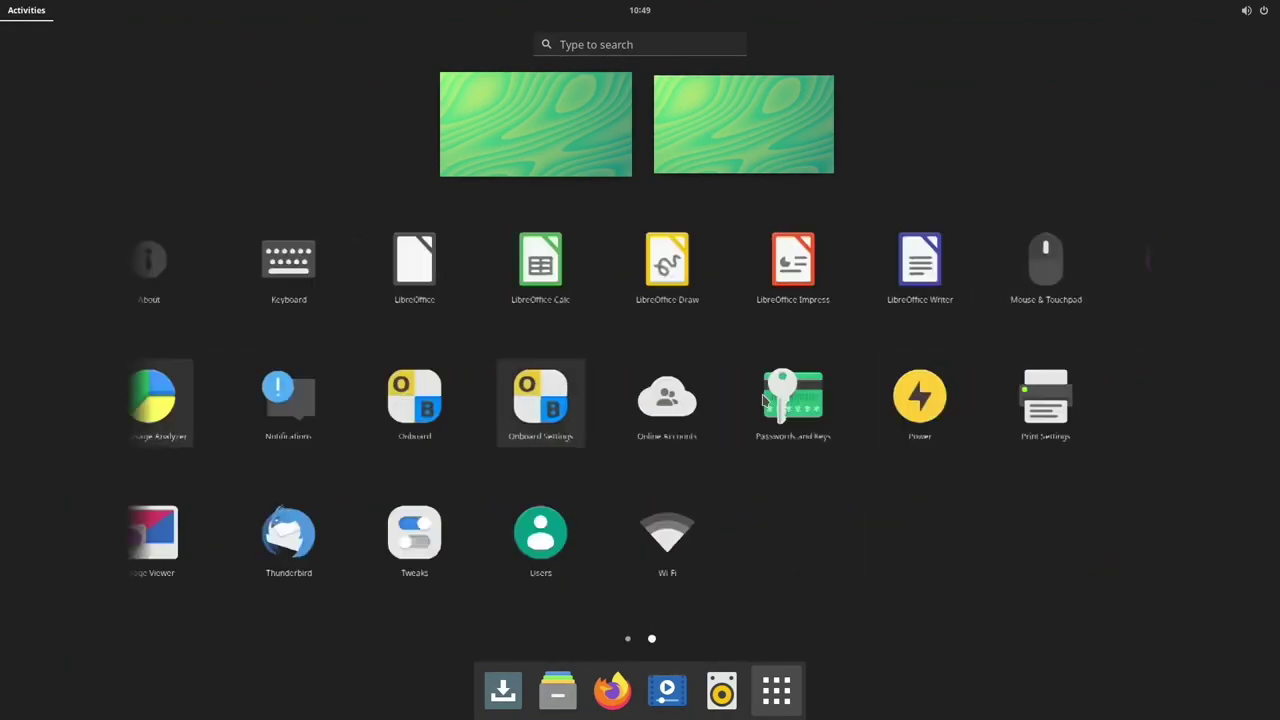
pyautogui.scroll(1, 764, 400)
pyautogui.scroll(-1, 764, 400)
pyautogui.scroll(1, 764, 400)
pyautogui.scroll(-1, 764, 400)
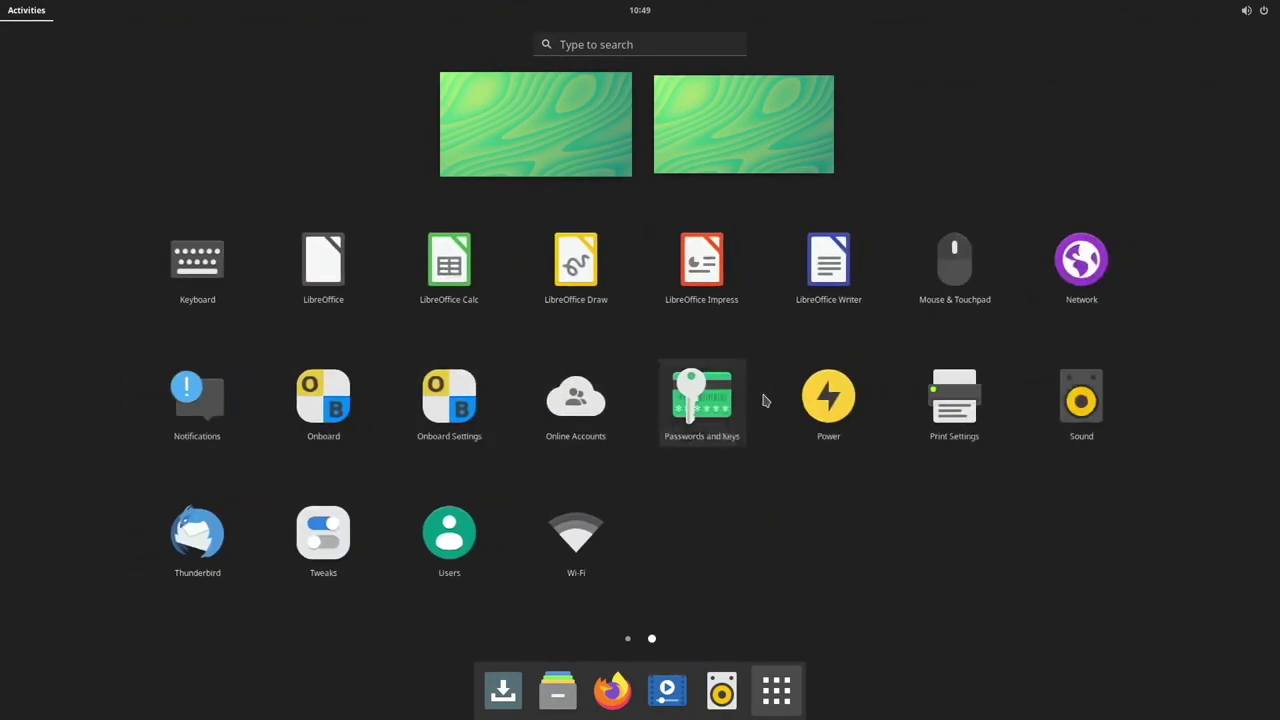
pyautogui.scroll(1, 764, 400)
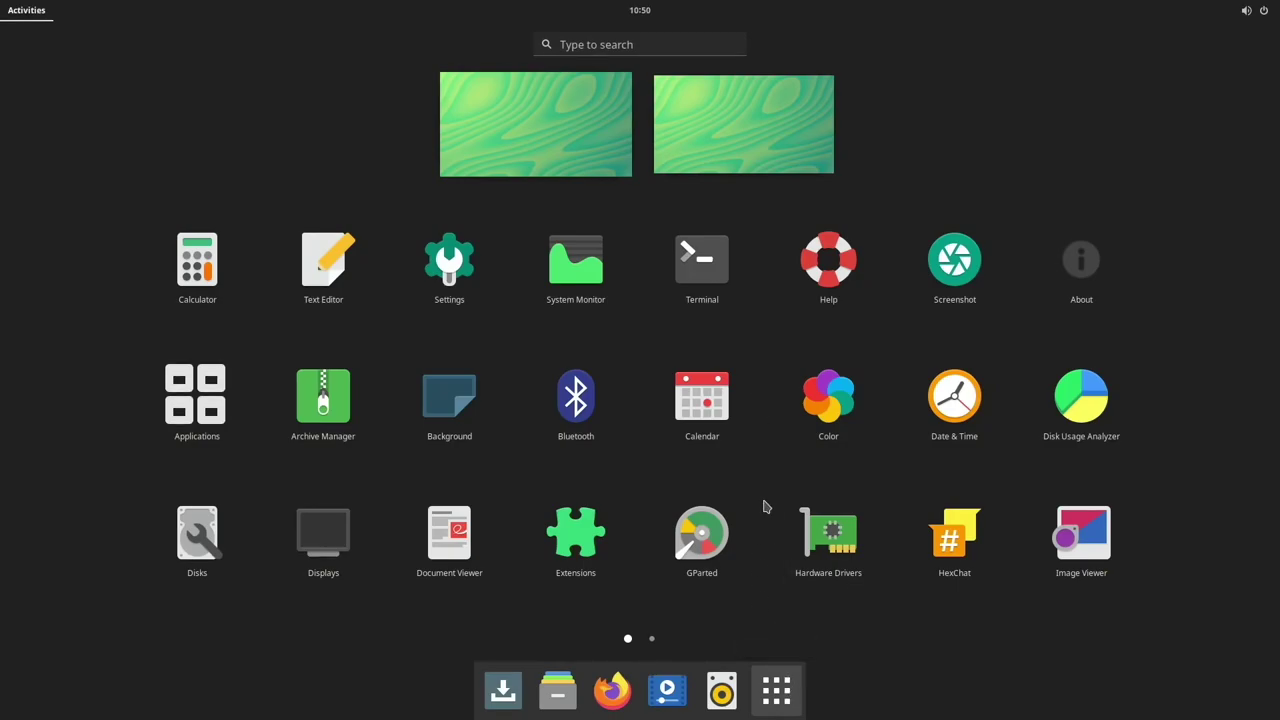
pyautogui.scroll(-1, 765, 506)
pyautogui.scroll(1, 765, 506)
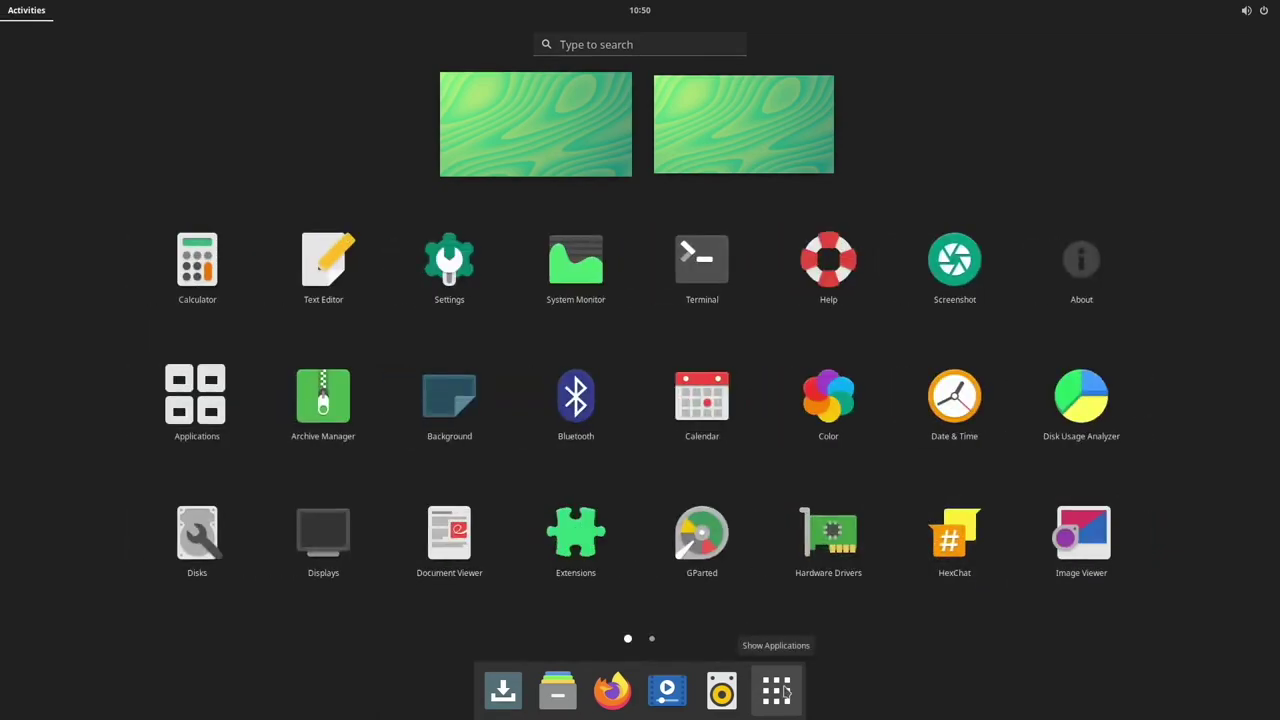
pyautogui.click(785, 692)
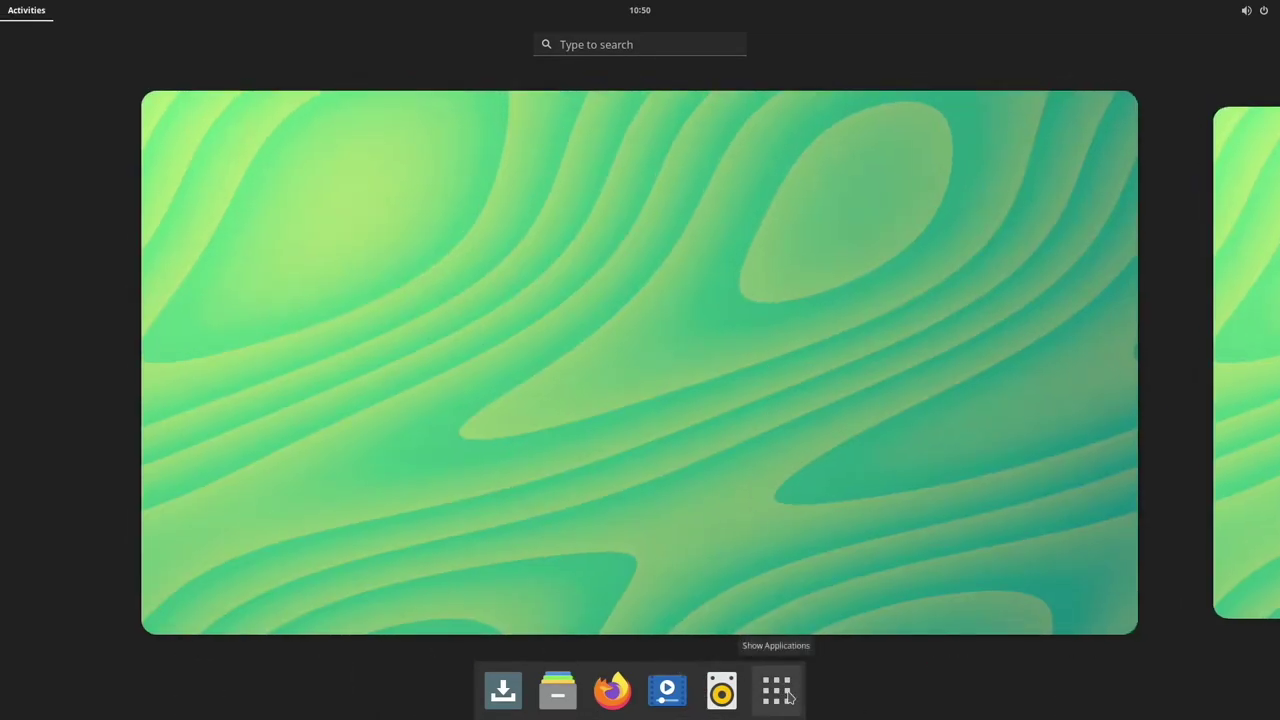
pyautogui.click(788, 696)
pyautogui.click(790, 696)
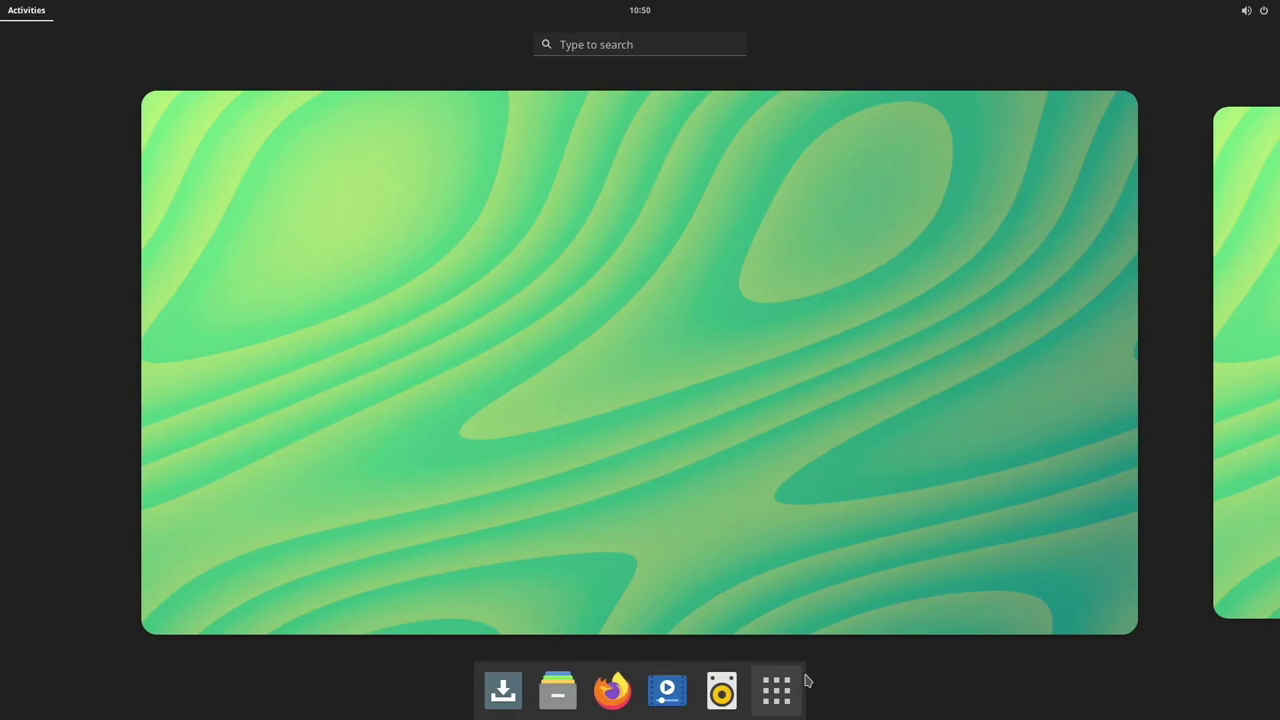
pyautogui.press('super')
pyautogui.press('super')
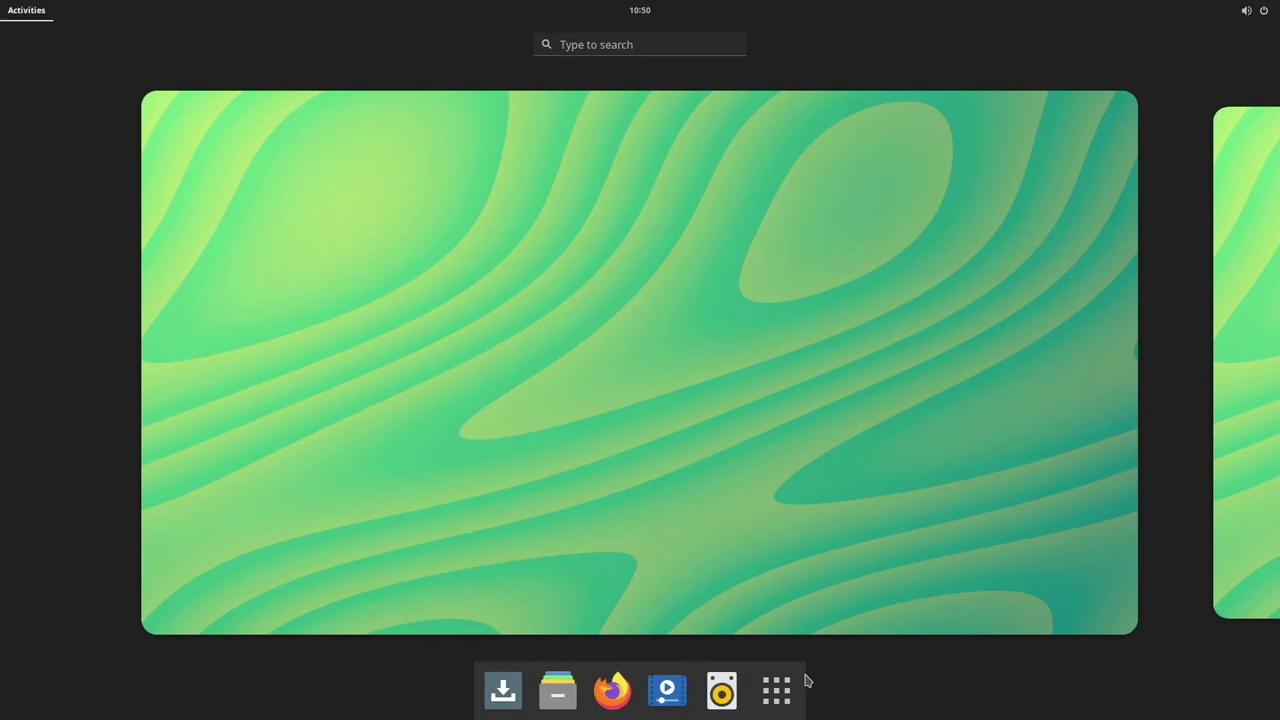
# Open Extensions and Tweaks, and place the Tweaks window beside the Extensions window
pyautogui.click(771, 686)
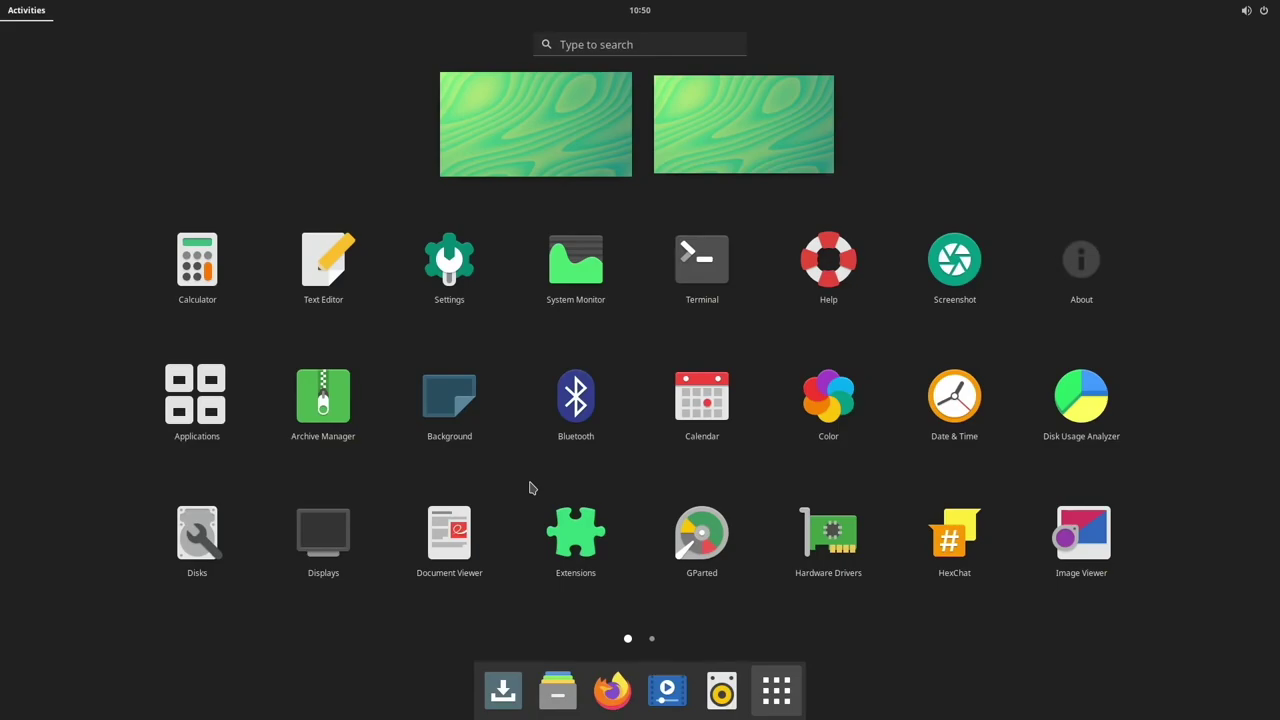
pyautogui.click(578, 511)
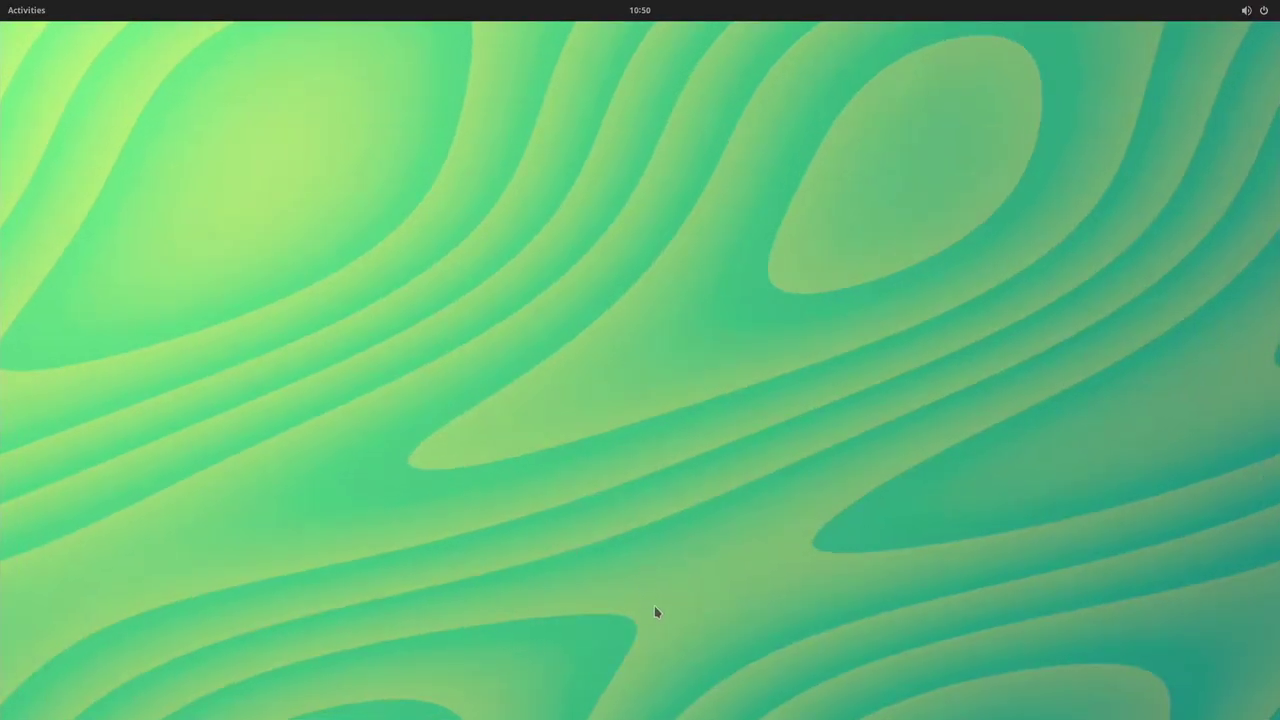
pyautogui.press('super')
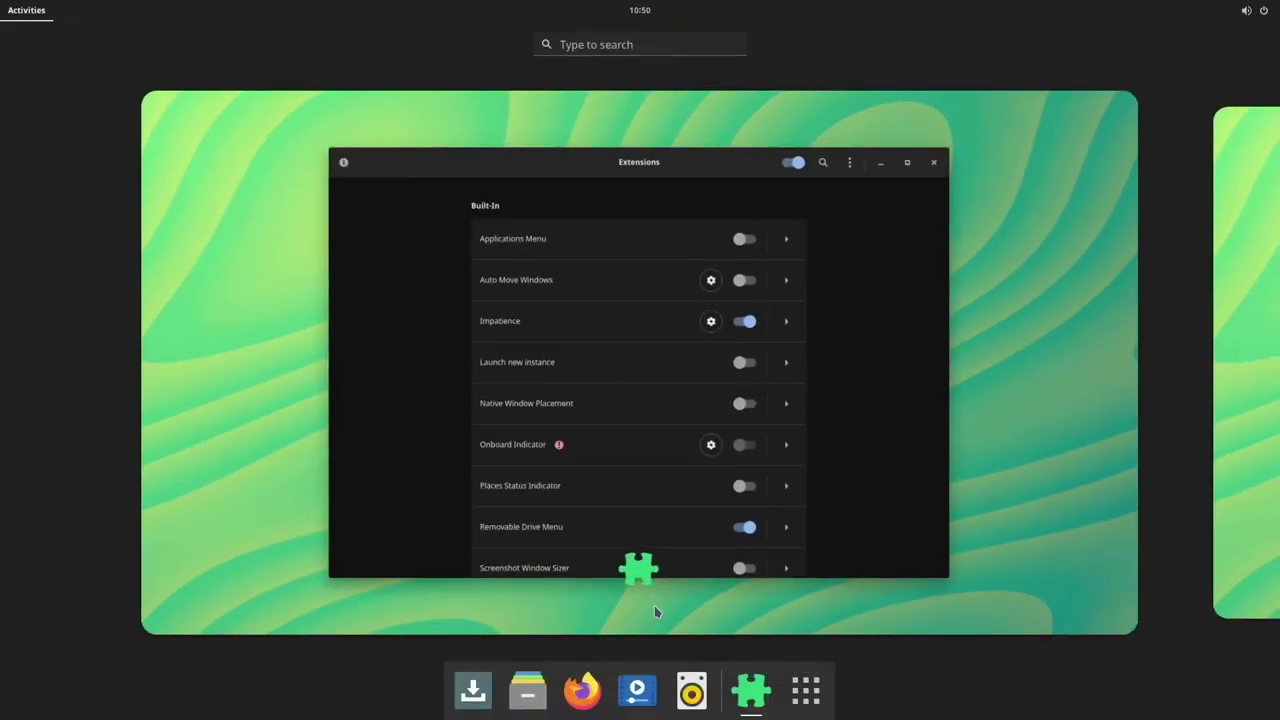
pyautogui.write('twea')
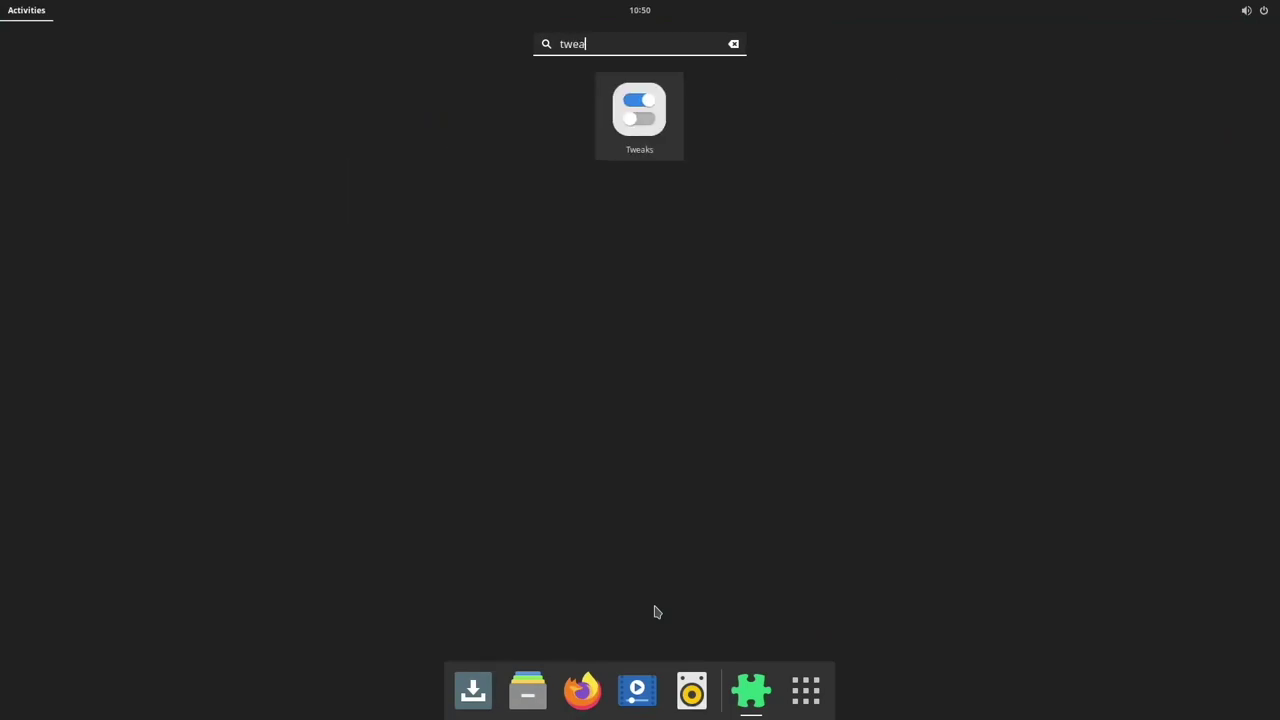
pyautogui.press('Return')
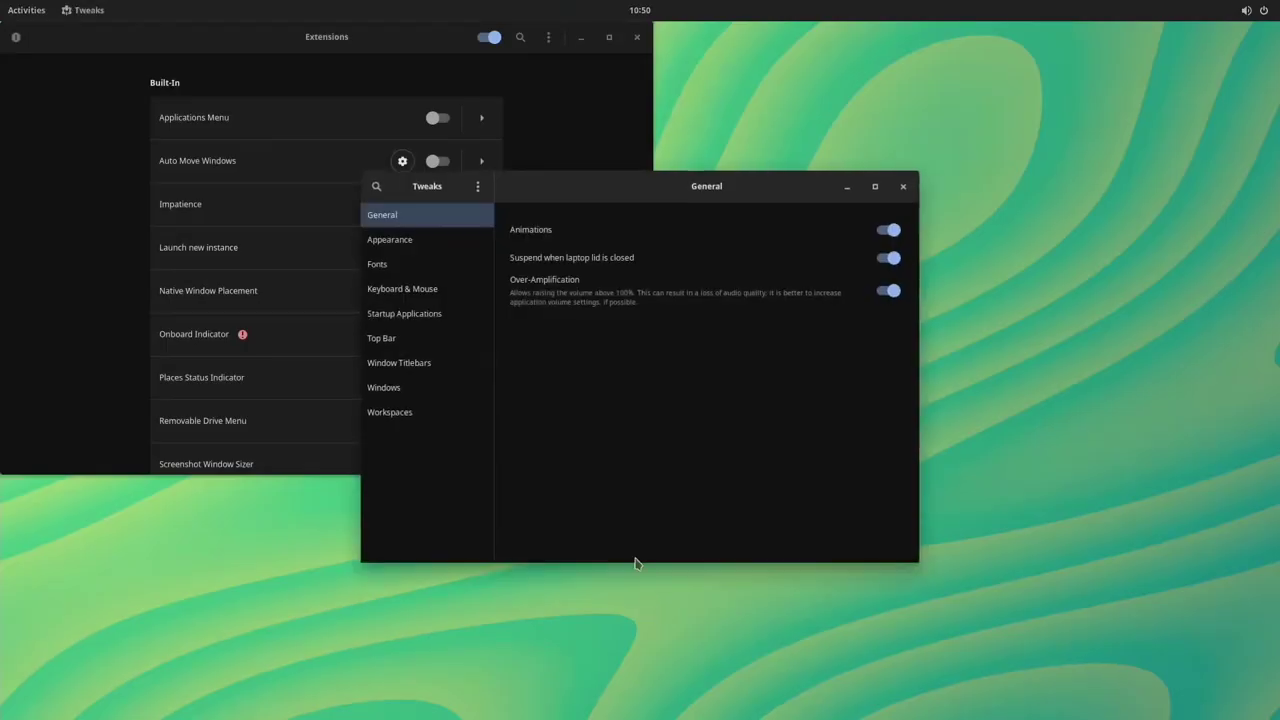
pyautogui.moveTo(592, 191); pyautogui.dragTo(849, 109)
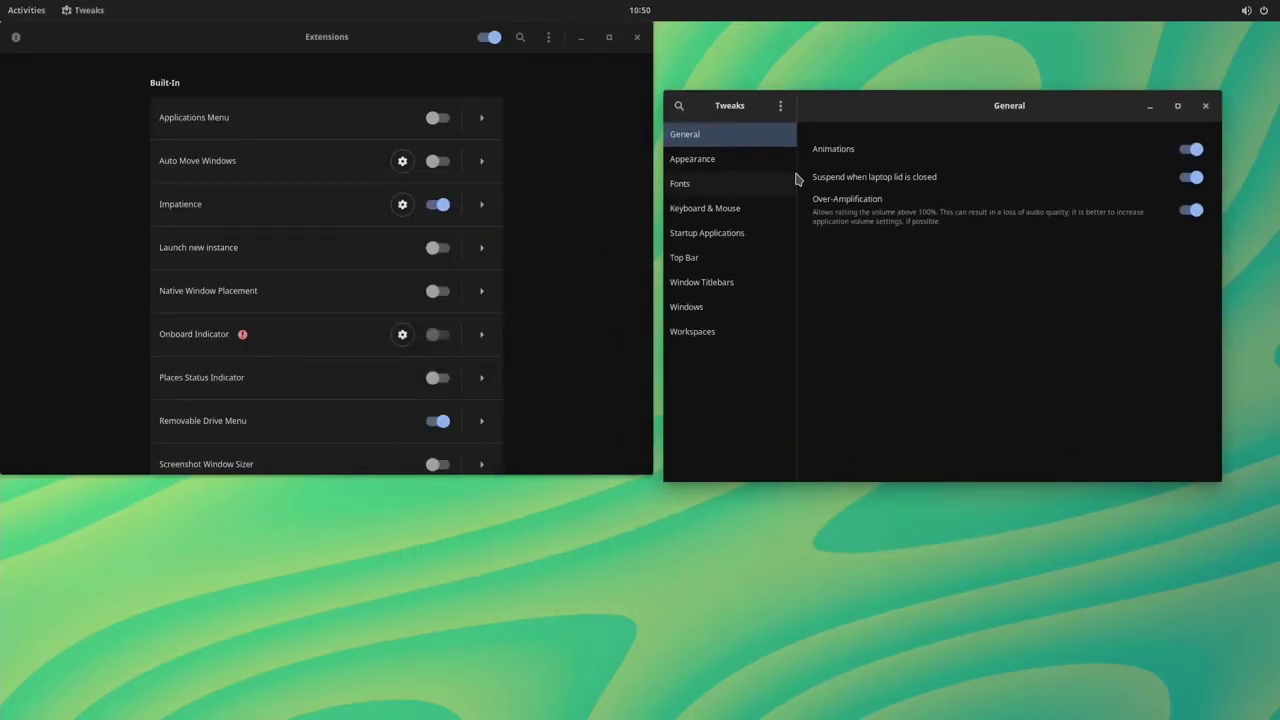
# Search the applications for "sett" and open Settings
pyautogui.press('super')
pyautogui.write('sett')
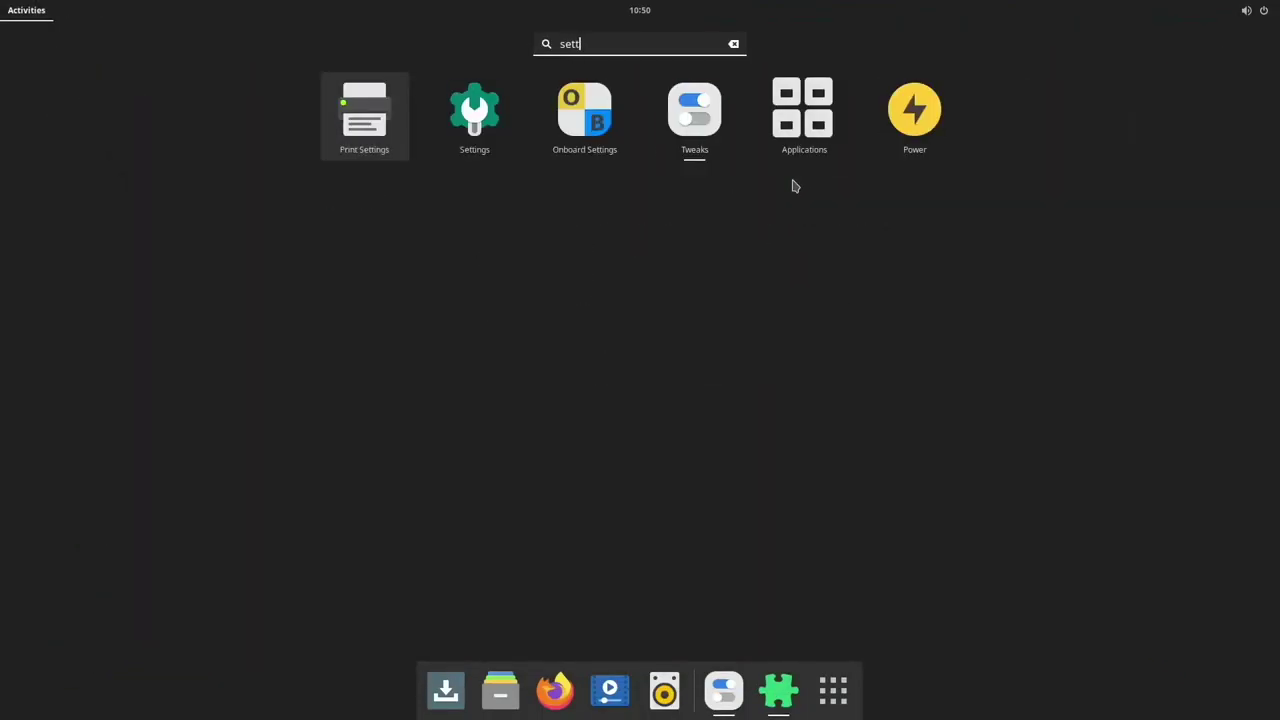
pyautogui.press('Right')
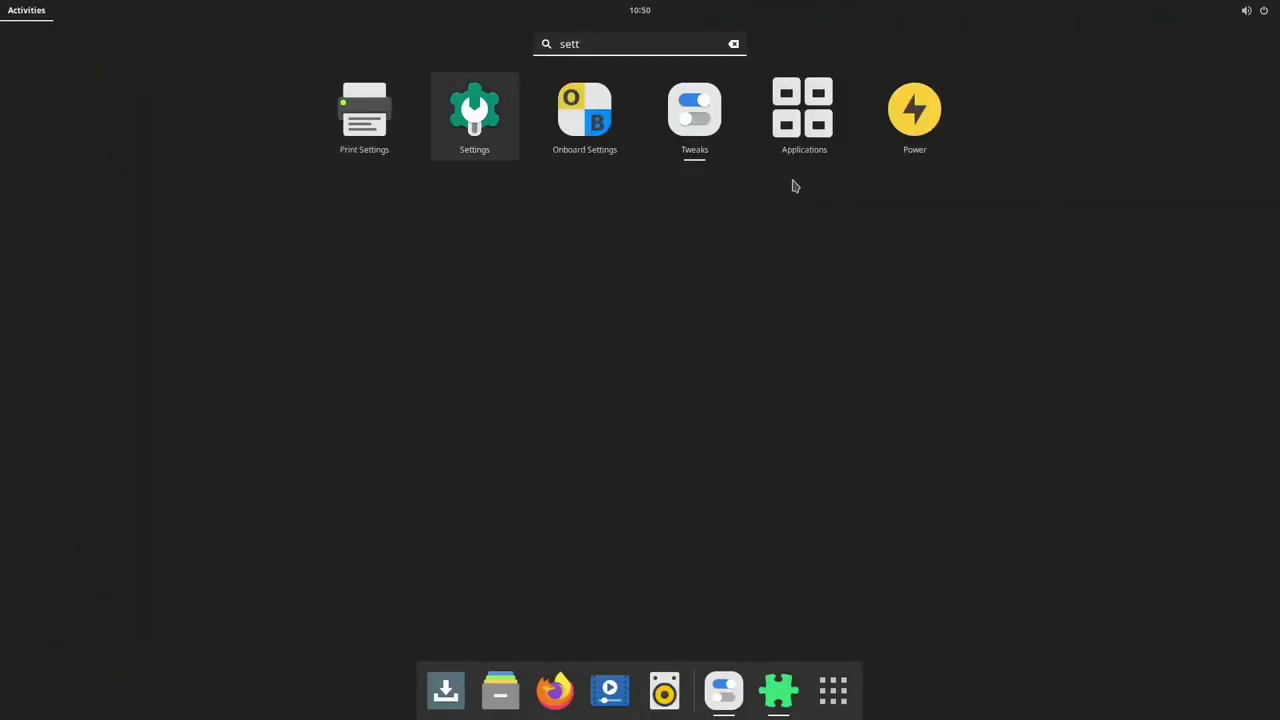
pyautogui.press('Return')
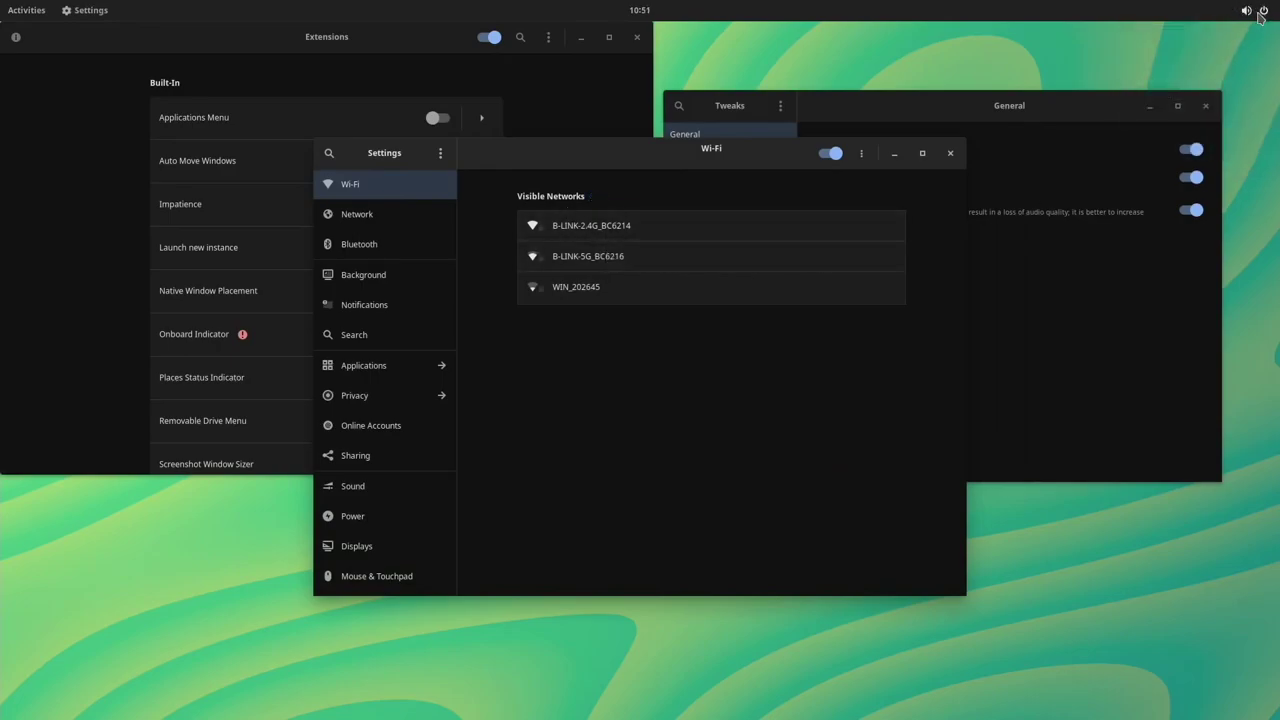
# Connect to the Wi-Fi network B-LINK-5G_BC6216, entering the network password
pyautogui.click(1251, 14)
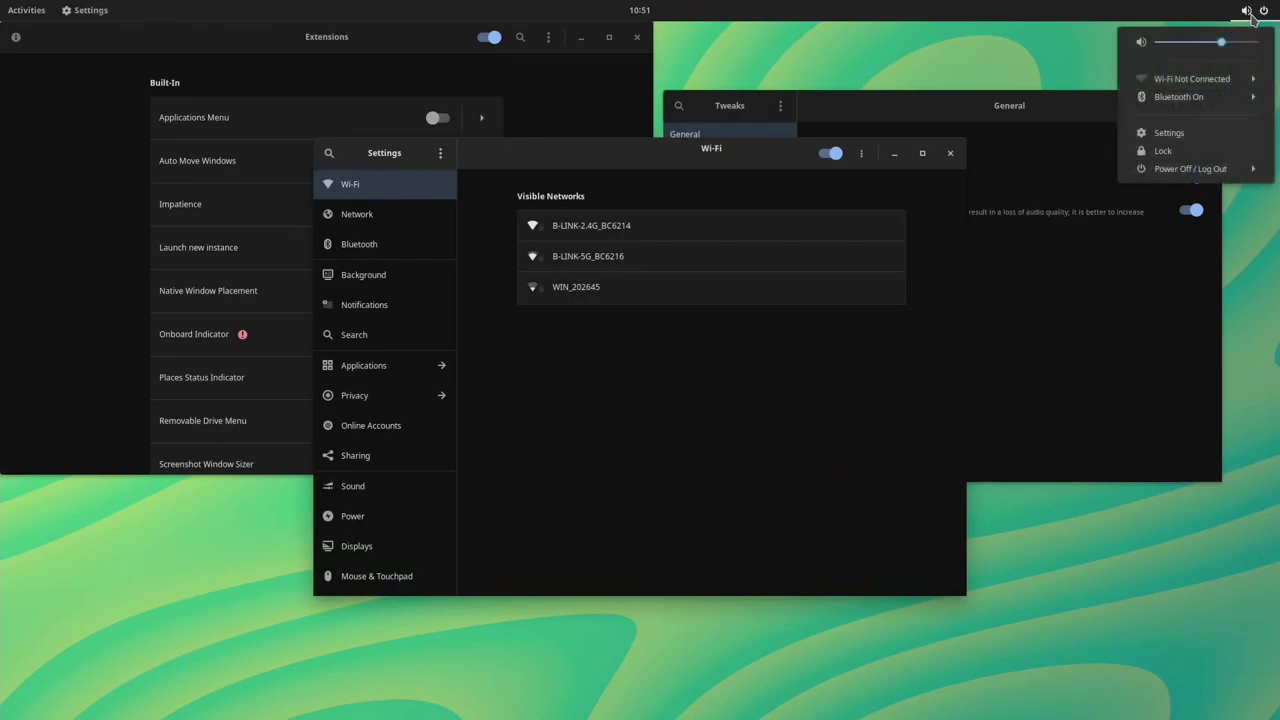
pyautogui.click(1206, 84)
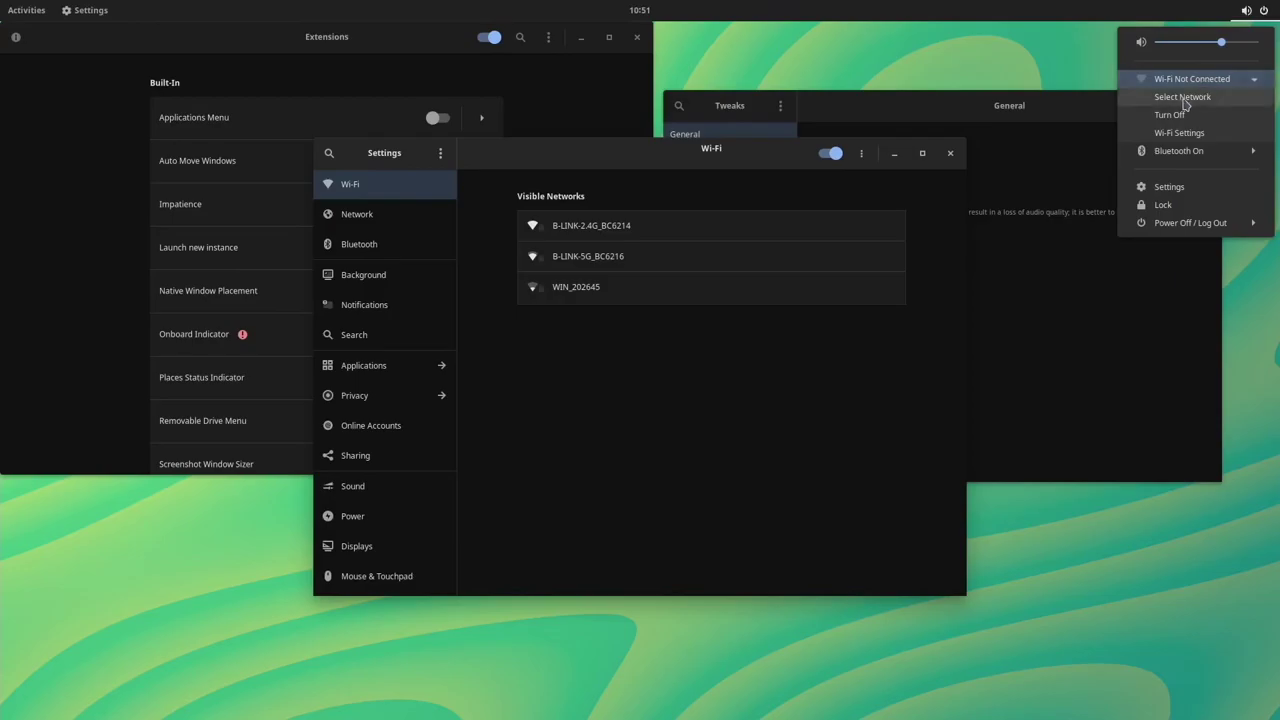
pyautogui.click(1184, 98)
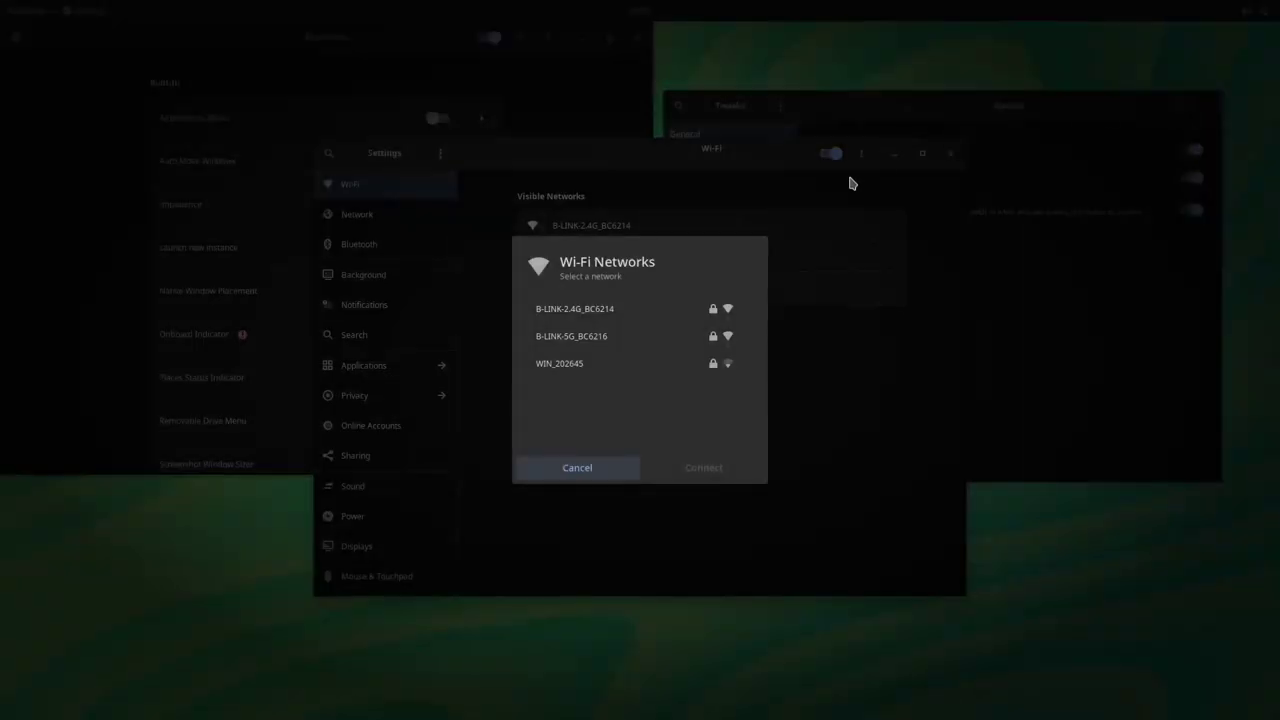
pyautogui.click(572, 338)
pyautogui.click(696, 470)
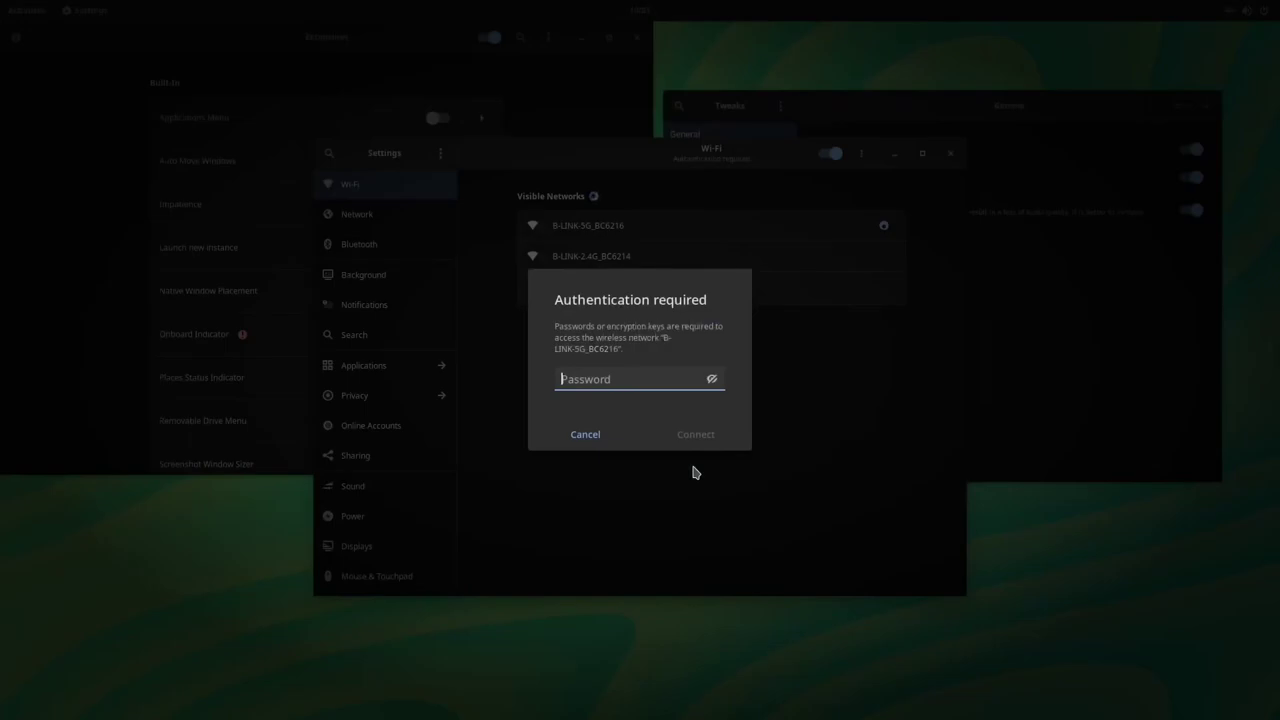
pyautogui.write('••••••••••')
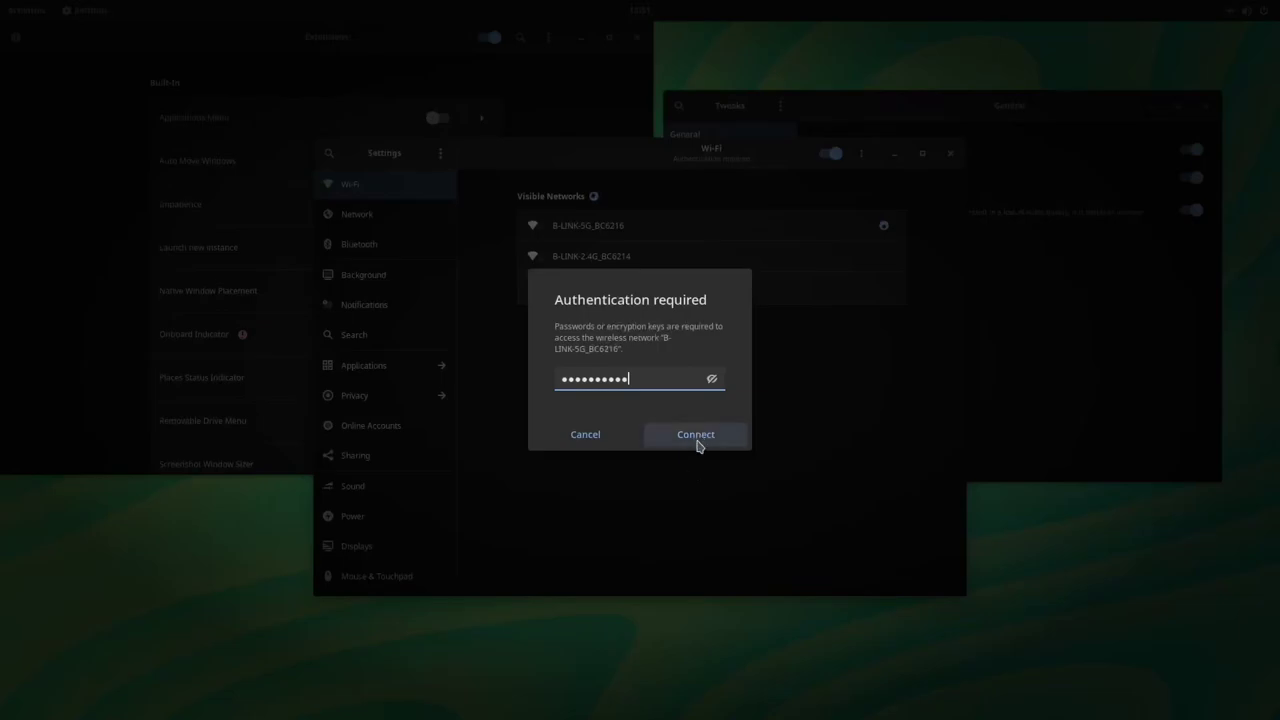
pyautogui.click(697, 437)
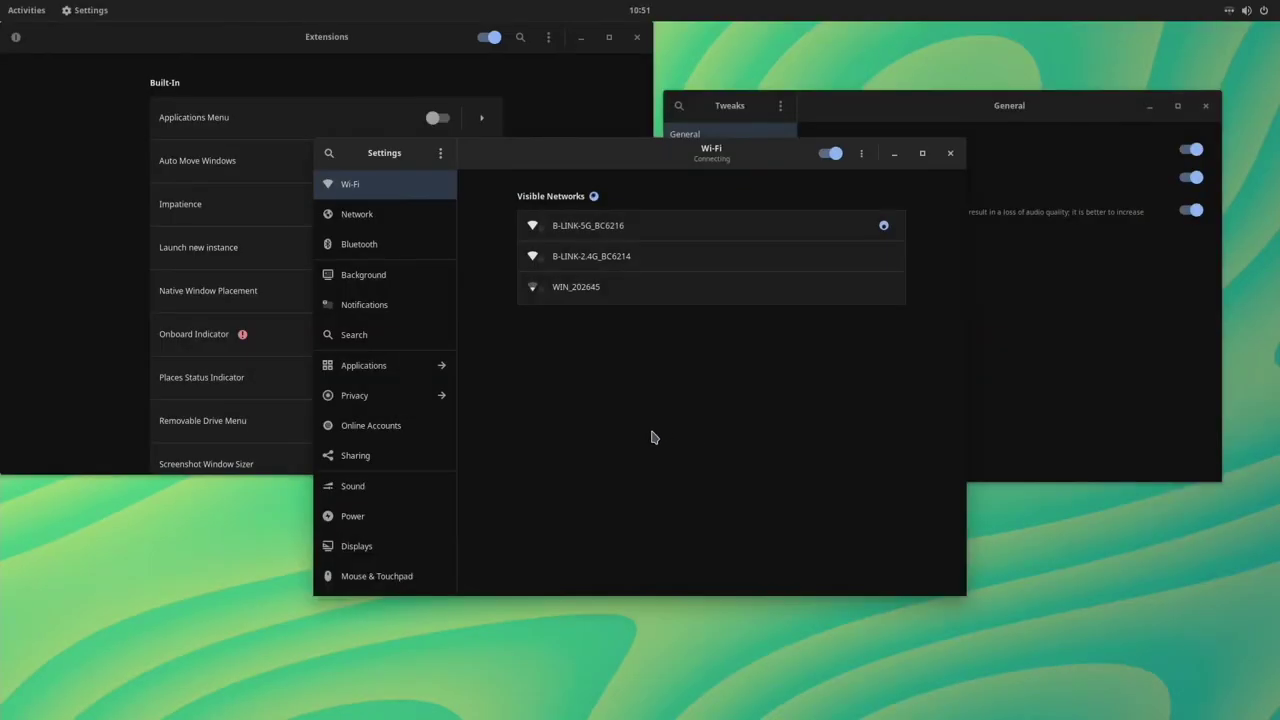
# Set Blank Screen to Never in the Power settings
pyautogui.click(421, 514)
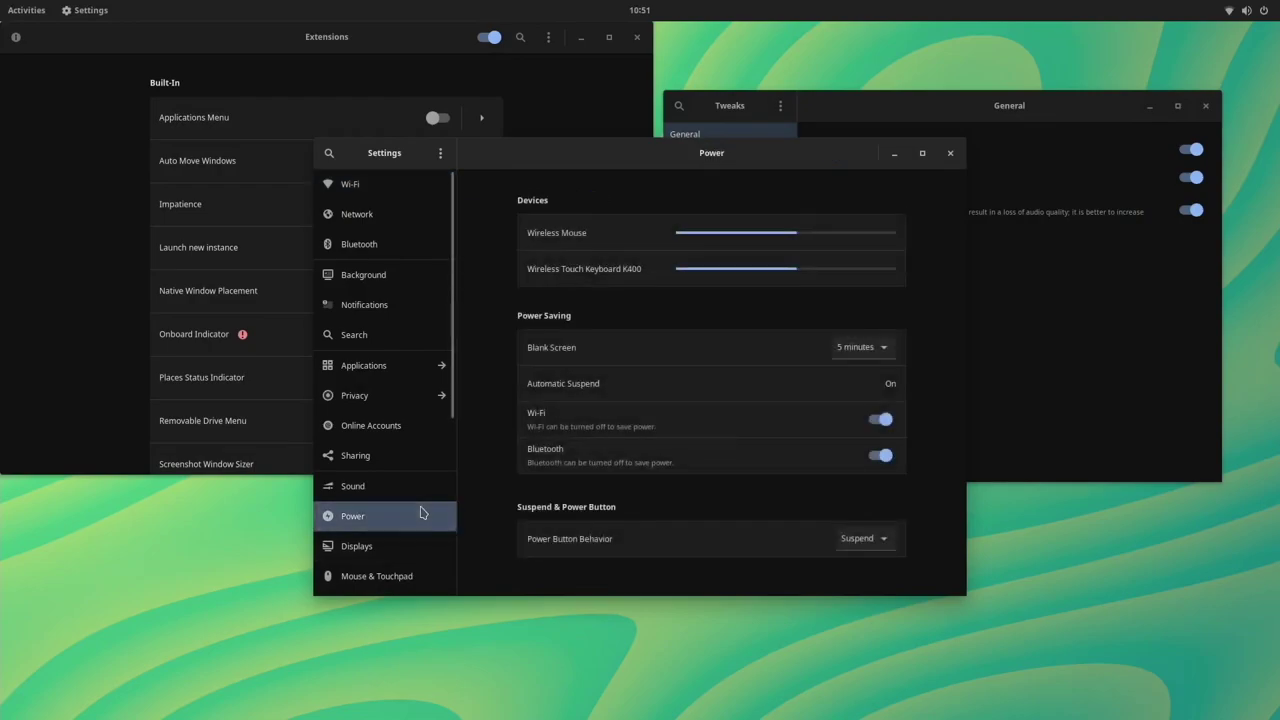
pyautogui.click(856, 350)
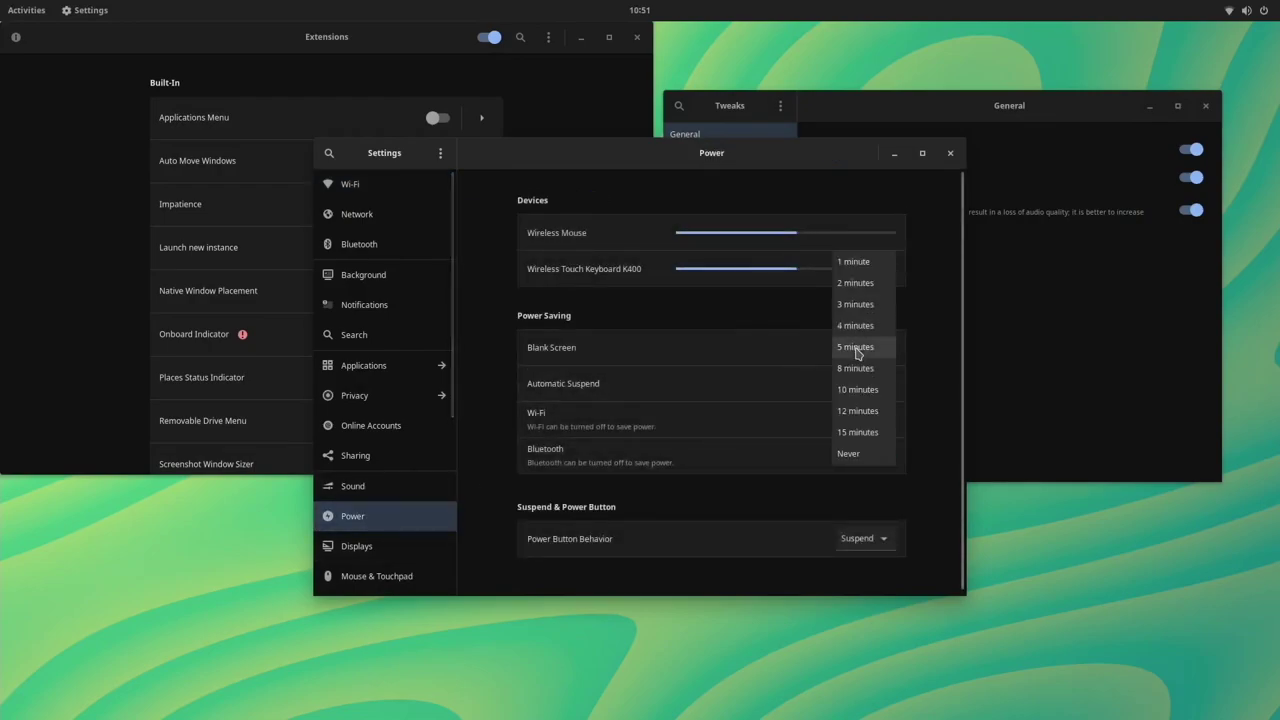
pyautogui.click(846, 456)
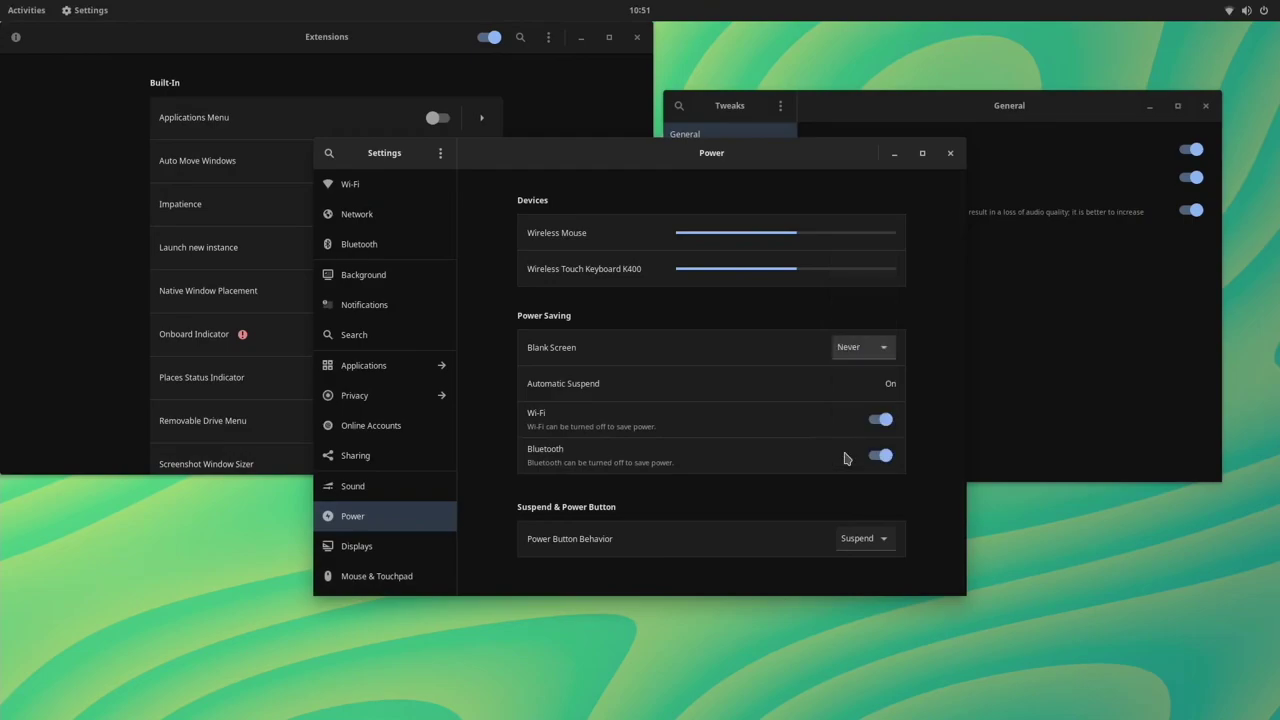
# Turn off Automatic Suspend when idle in the Power settings
pyautogui.click(889, 382)
pyautogui.click(701, 371)
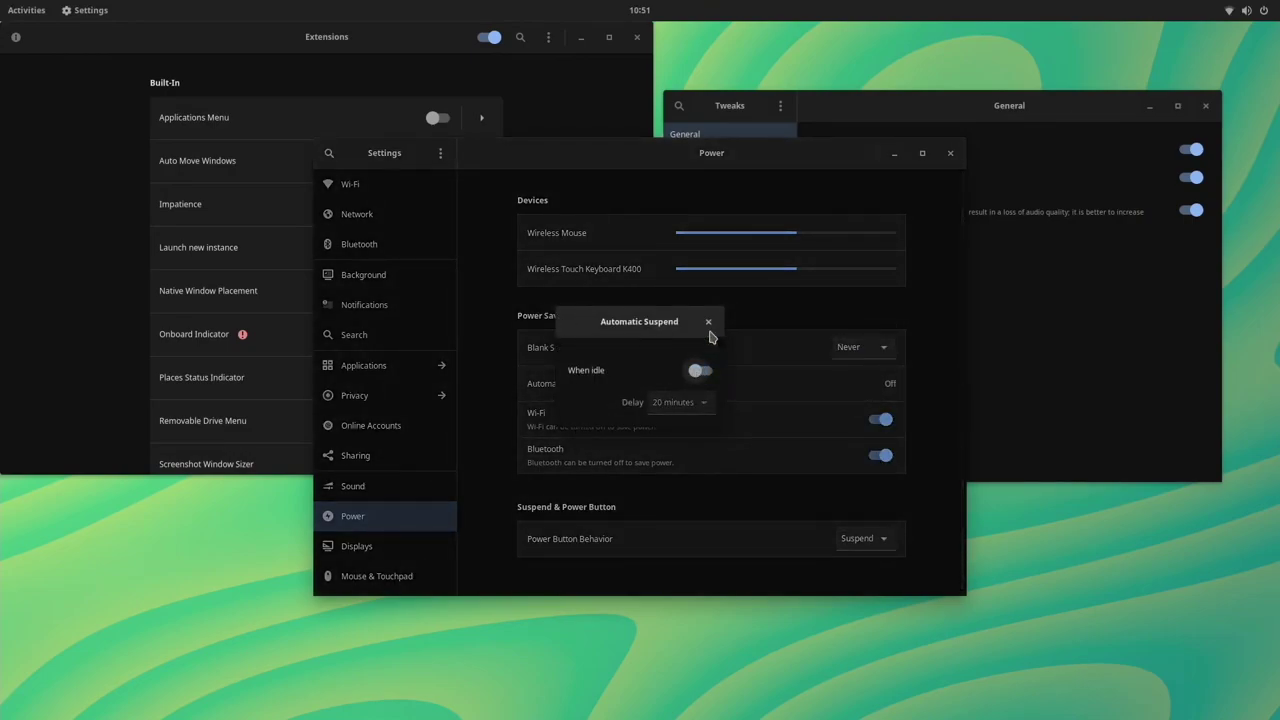
pyautogui.click(708, 321)
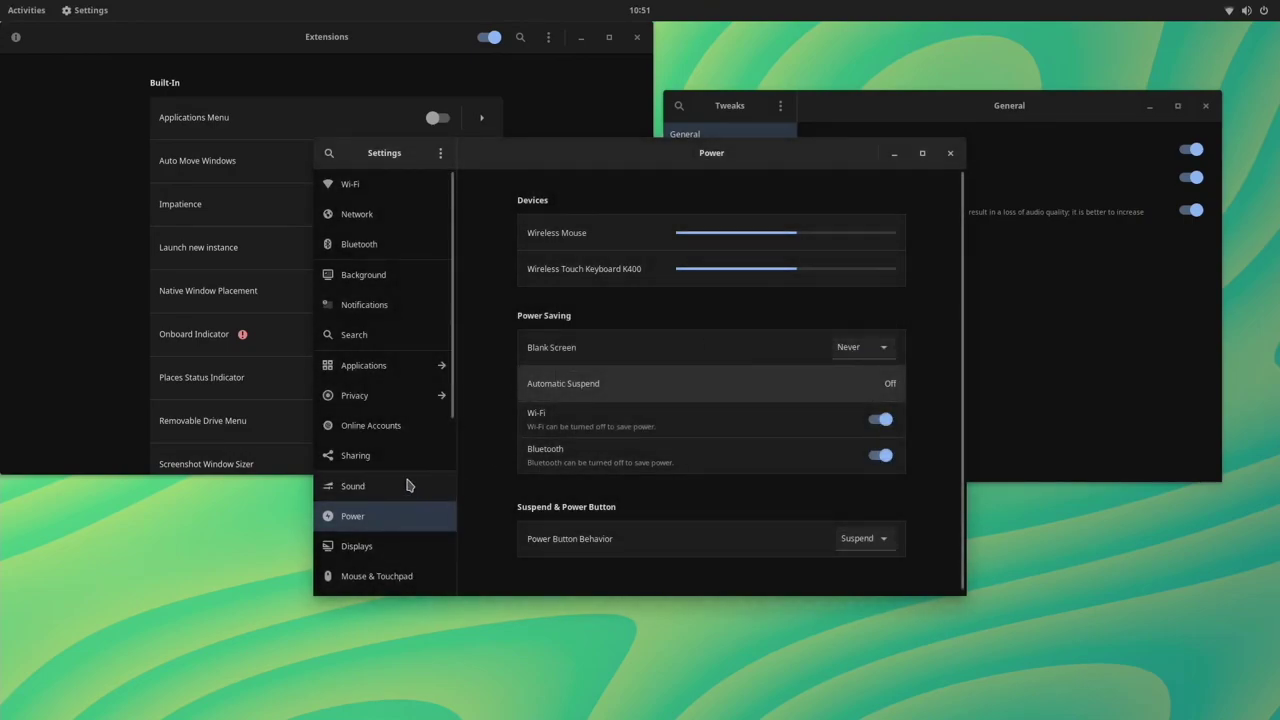
# Turn on Natural Scrolling for the mouse in the Mouse & Touchpad settings
pyautogui.scroll(-5, 407, 485)
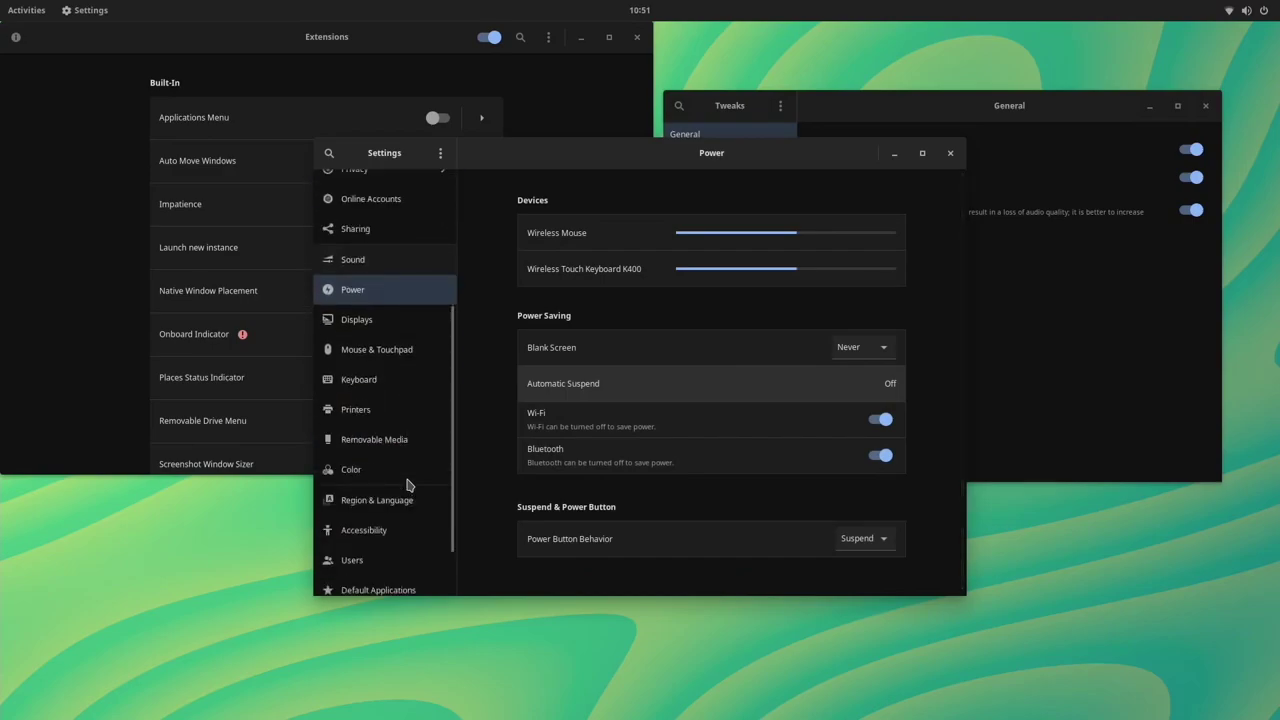
pyautogui.click(411, 346)
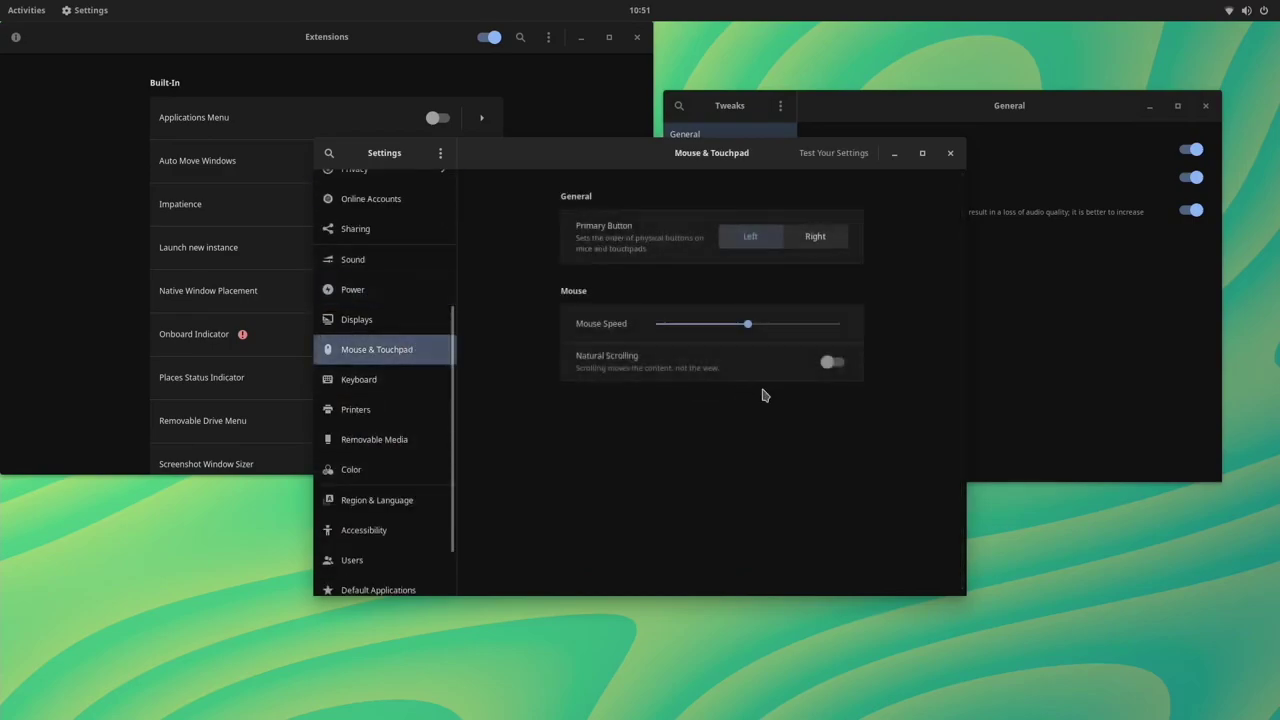
pyautogui.click(828, 362)
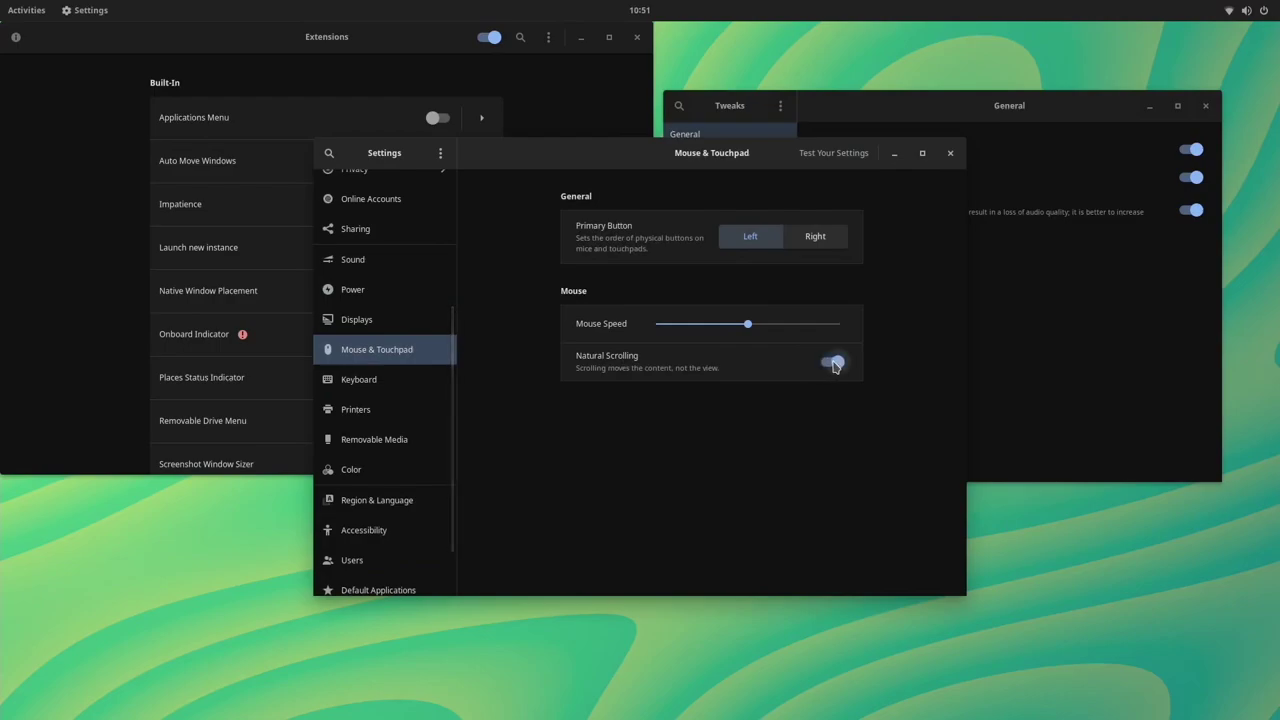
# Set the time format to AM / PM, enable Automatic Date & Time, and check the calendar under the clock
pyautogui.scroll(-3, 372, 455)
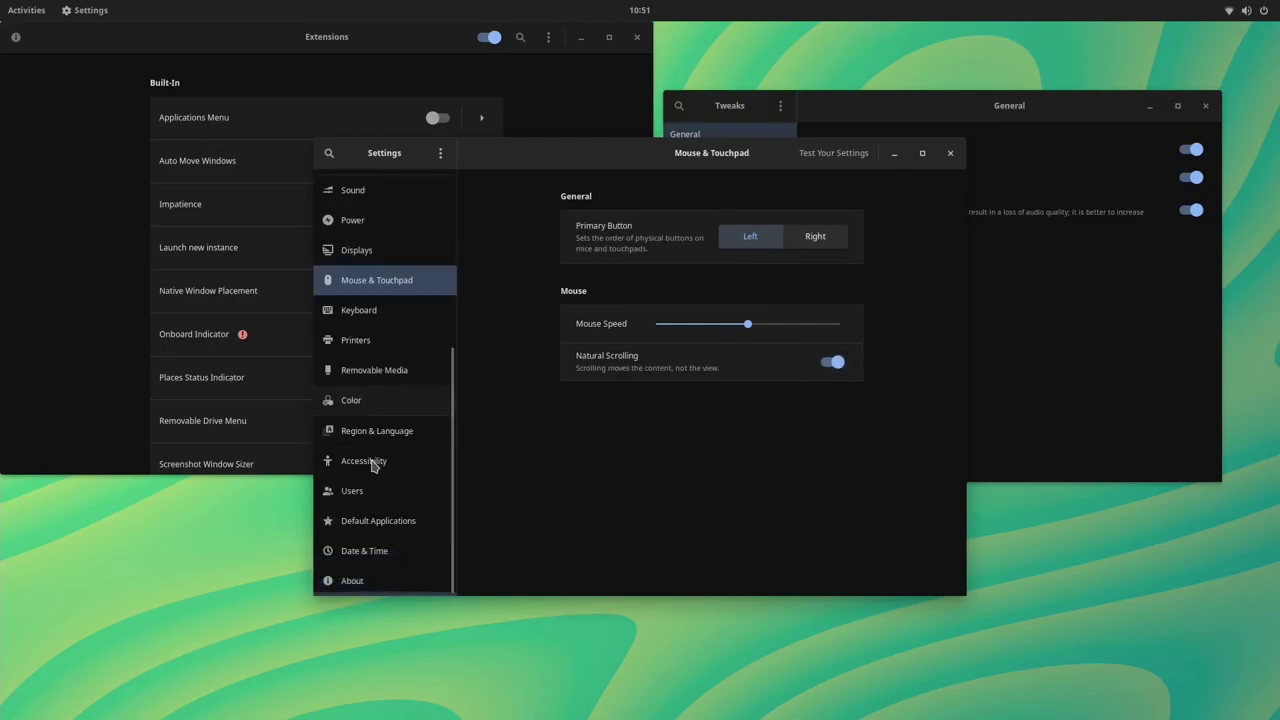
pyautogui.click(405, 550)
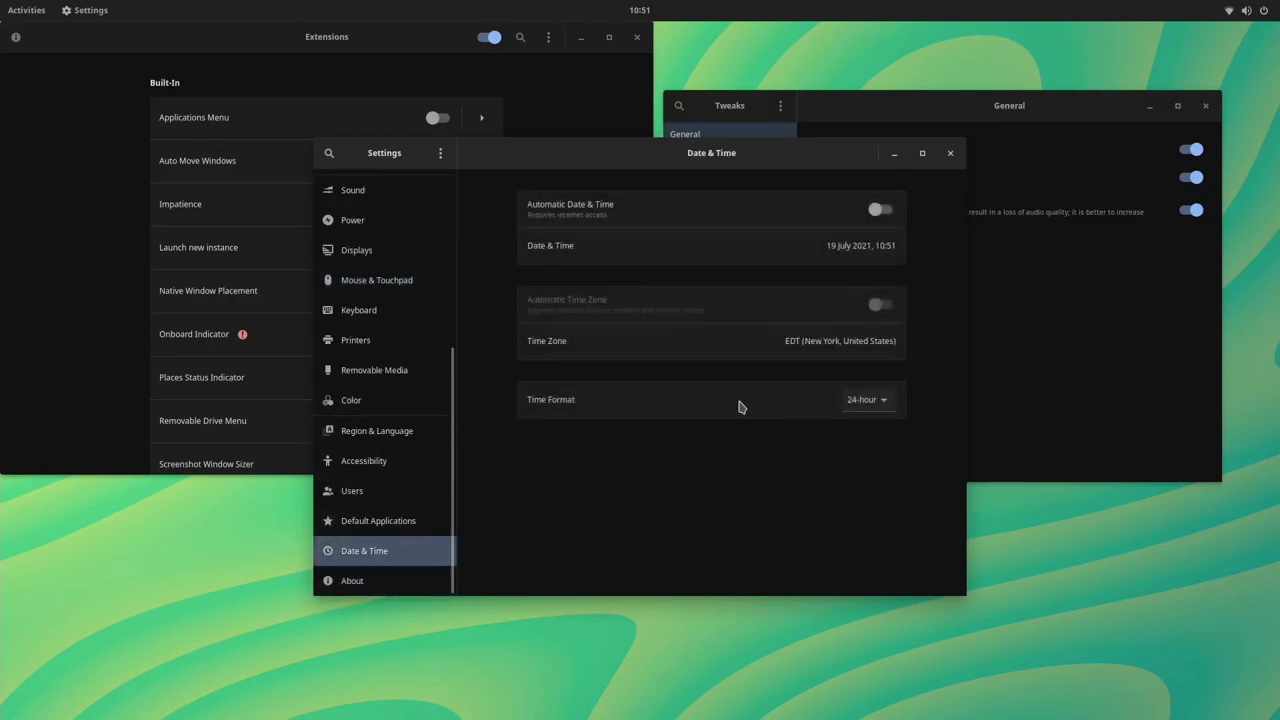
pyautogui.click(853, 405)
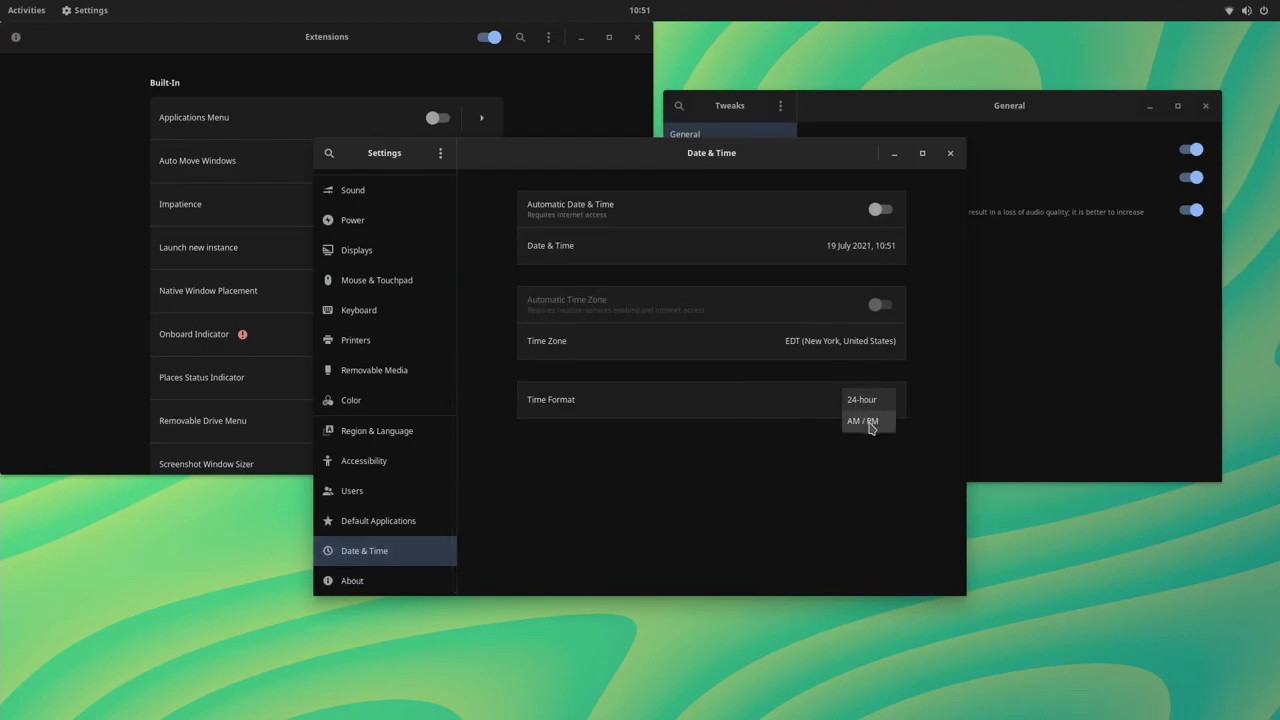
pyautogui.click(869, 425)
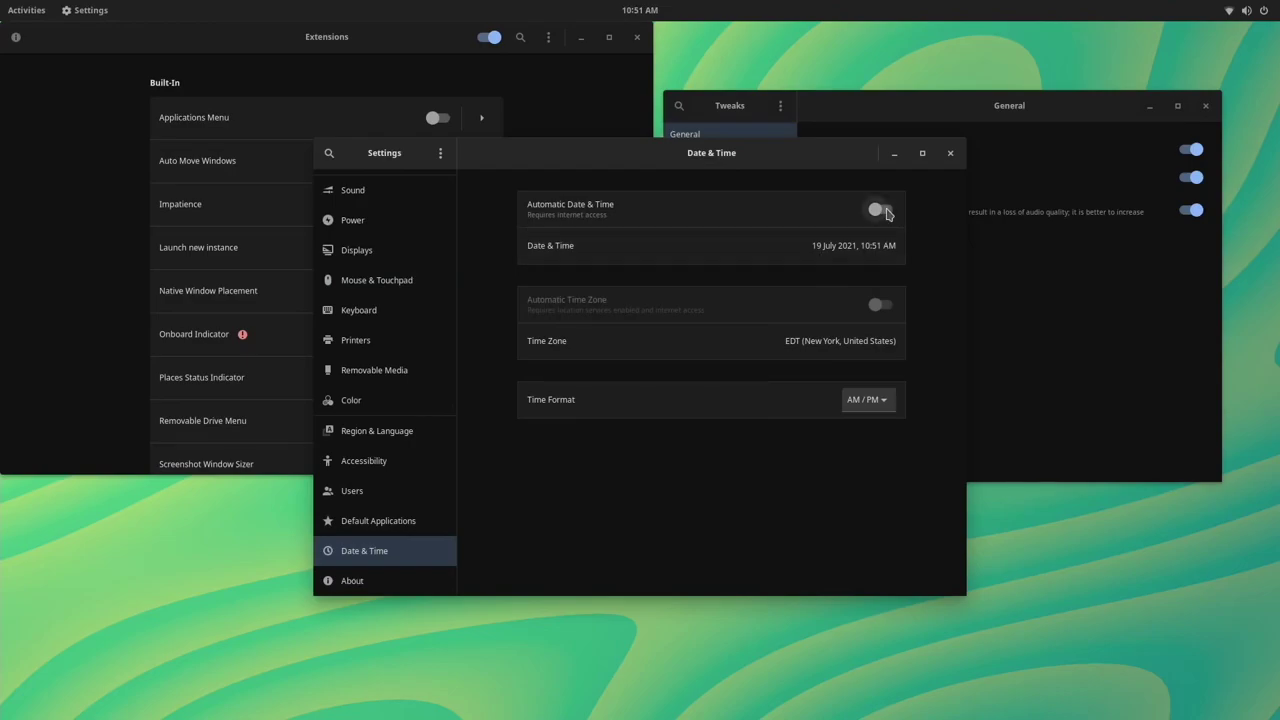
pyautogui.click(880, 210)
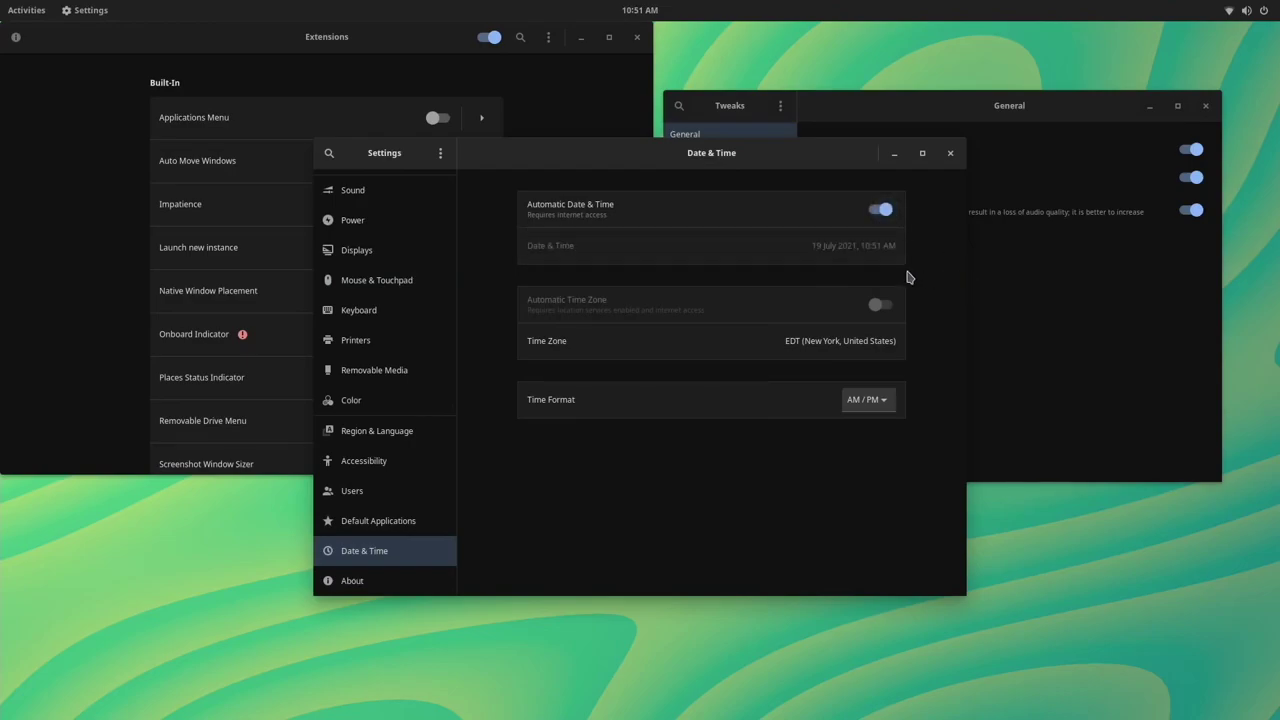
pyautogui.click(649, 8)
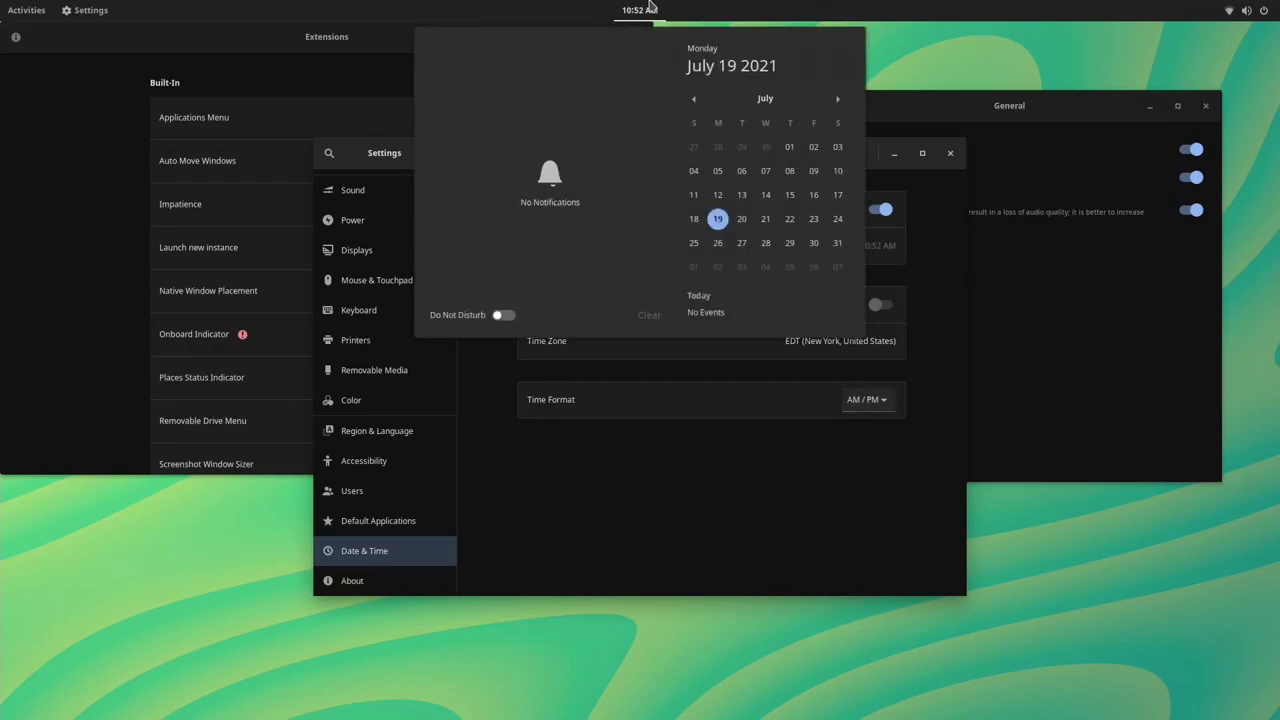
pyautogui.click(649, 8)
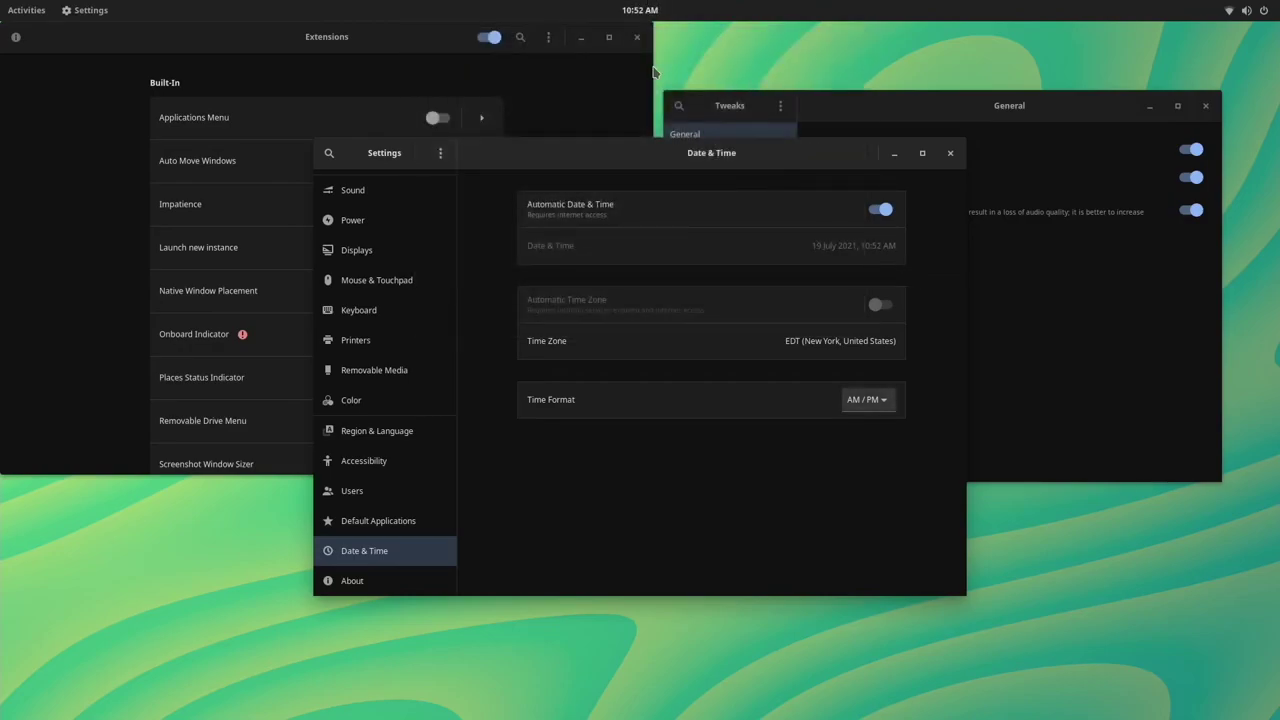
# Show the system's About information in Settings and maximize the window
pyautogui.click(356, 581)
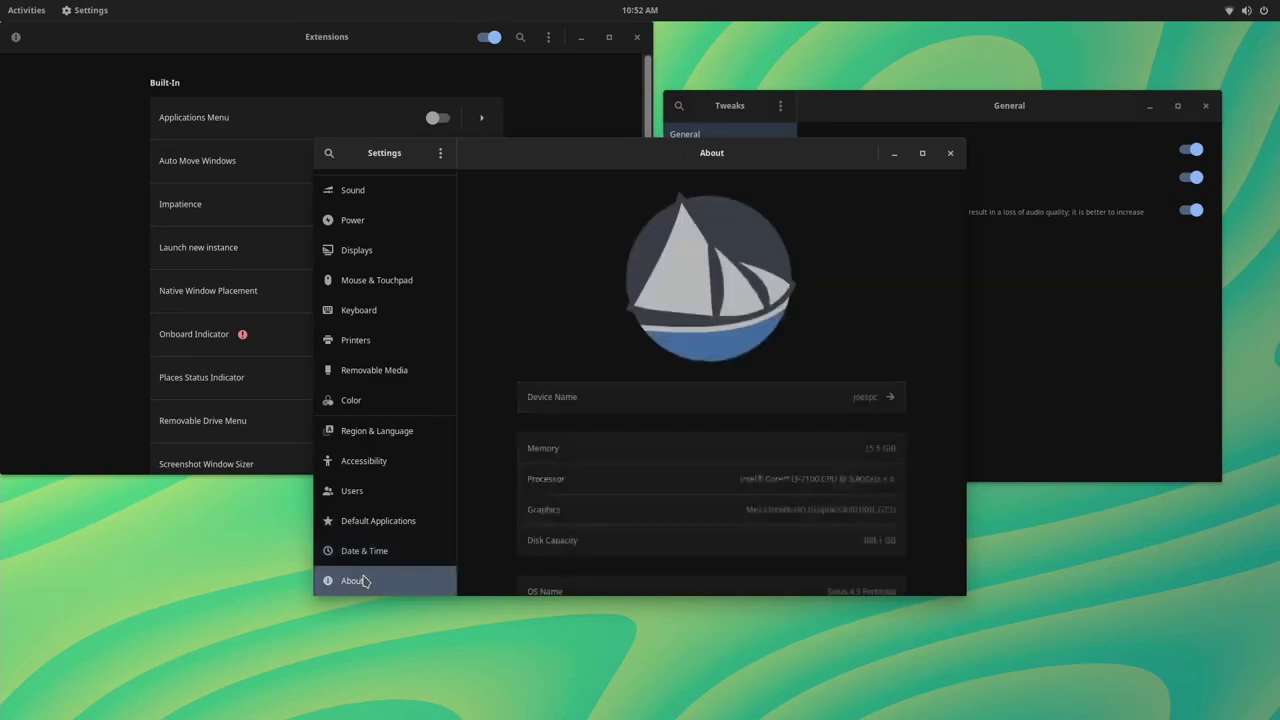
pyautogui.doubleClick(594, 156)
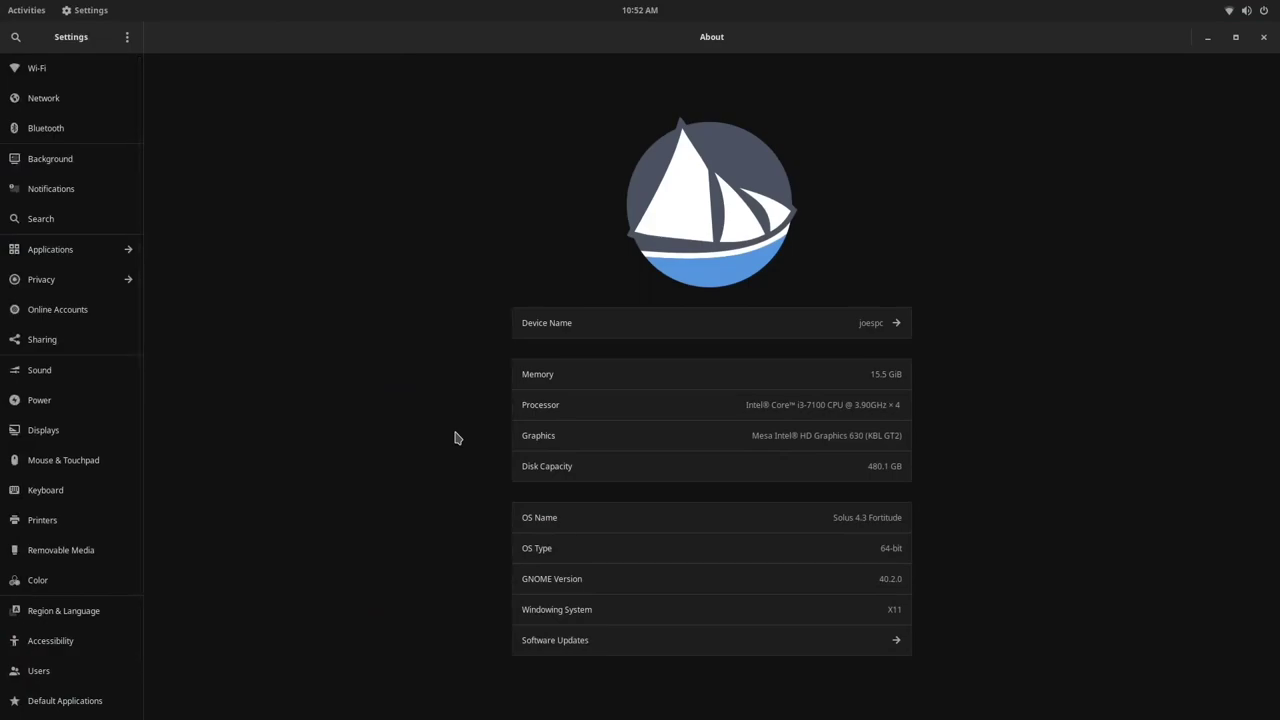
# Search the applications for "tas", examine the resource graphs in System Monitor beside the About page, and close System Monitor and Settings
pyautogui.press('super')
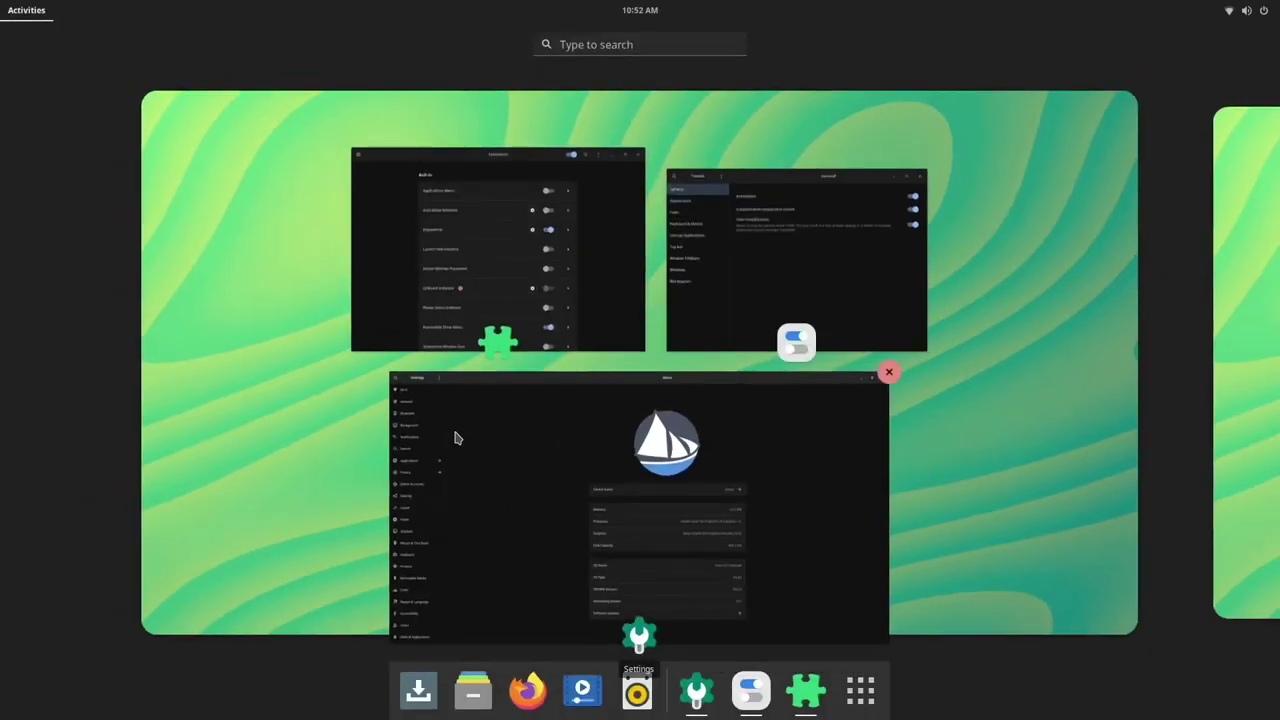
pyautogui.write('tas')
pyautogui.press('Return')
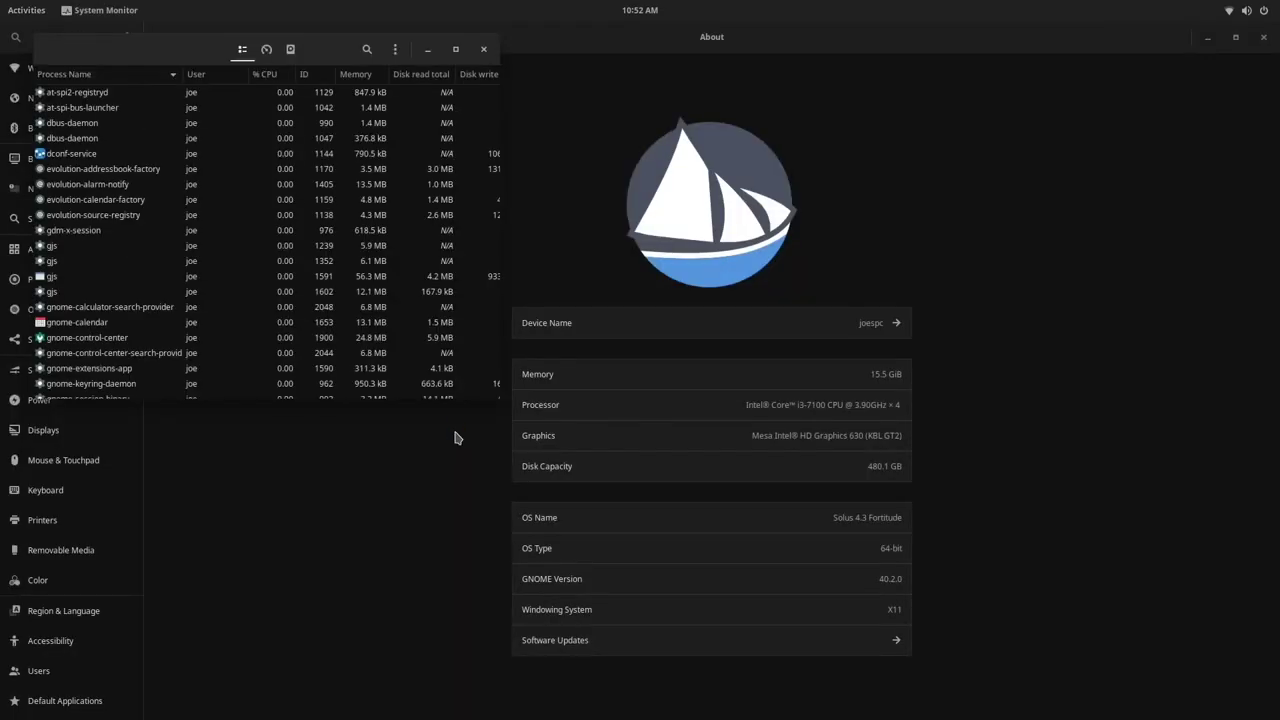
pyautogui.click(266, 49)
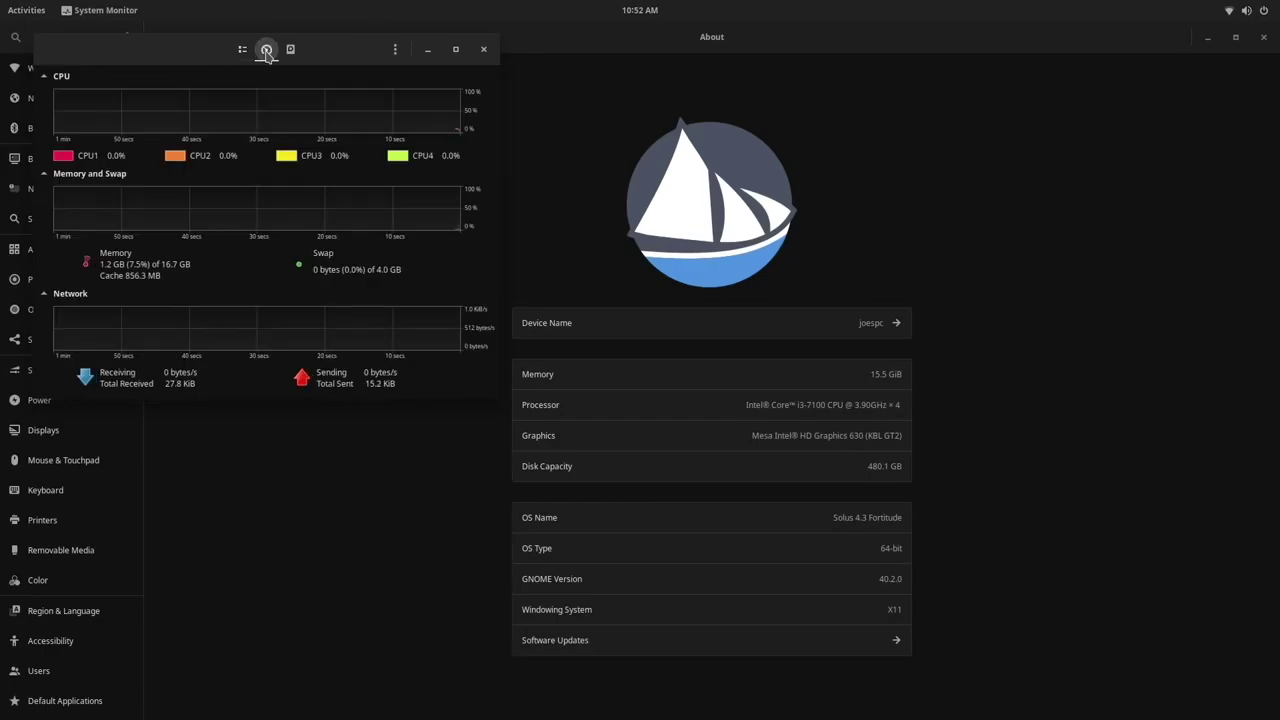
pyautogui.moveTo(366, 56); pyautogui.dragTo(12, 152)
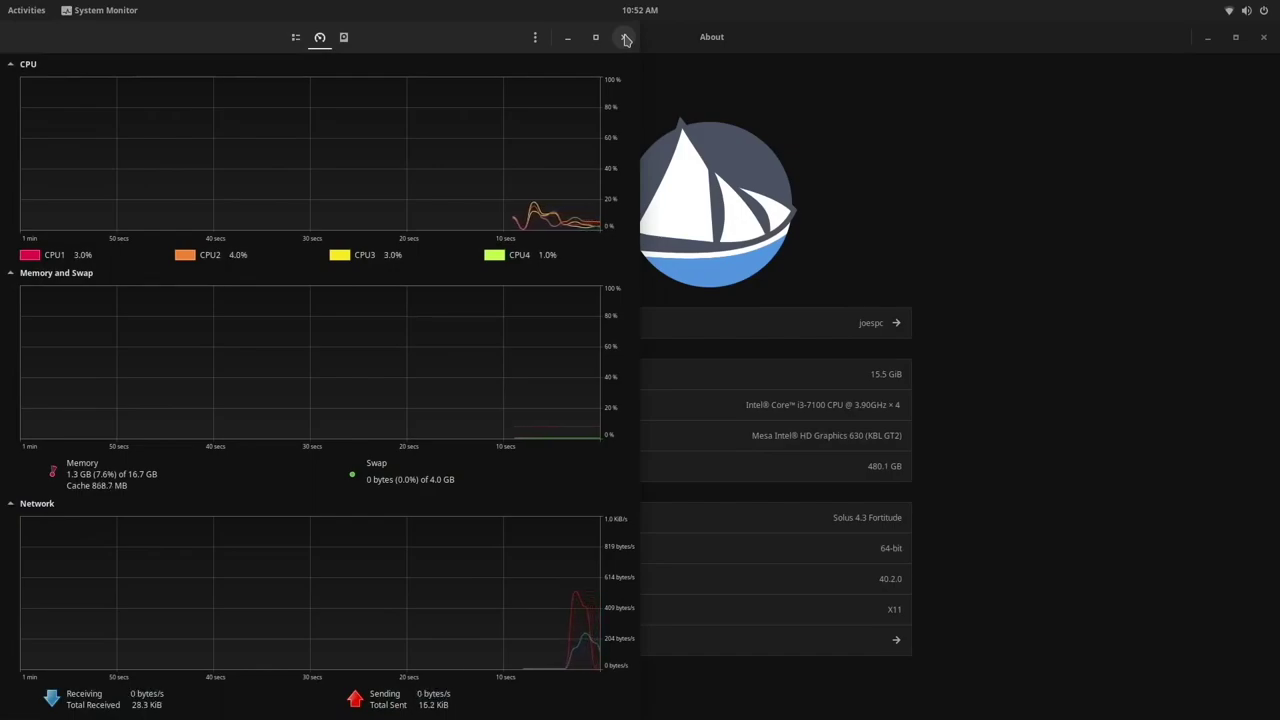
pyautogui.click(625, 38)
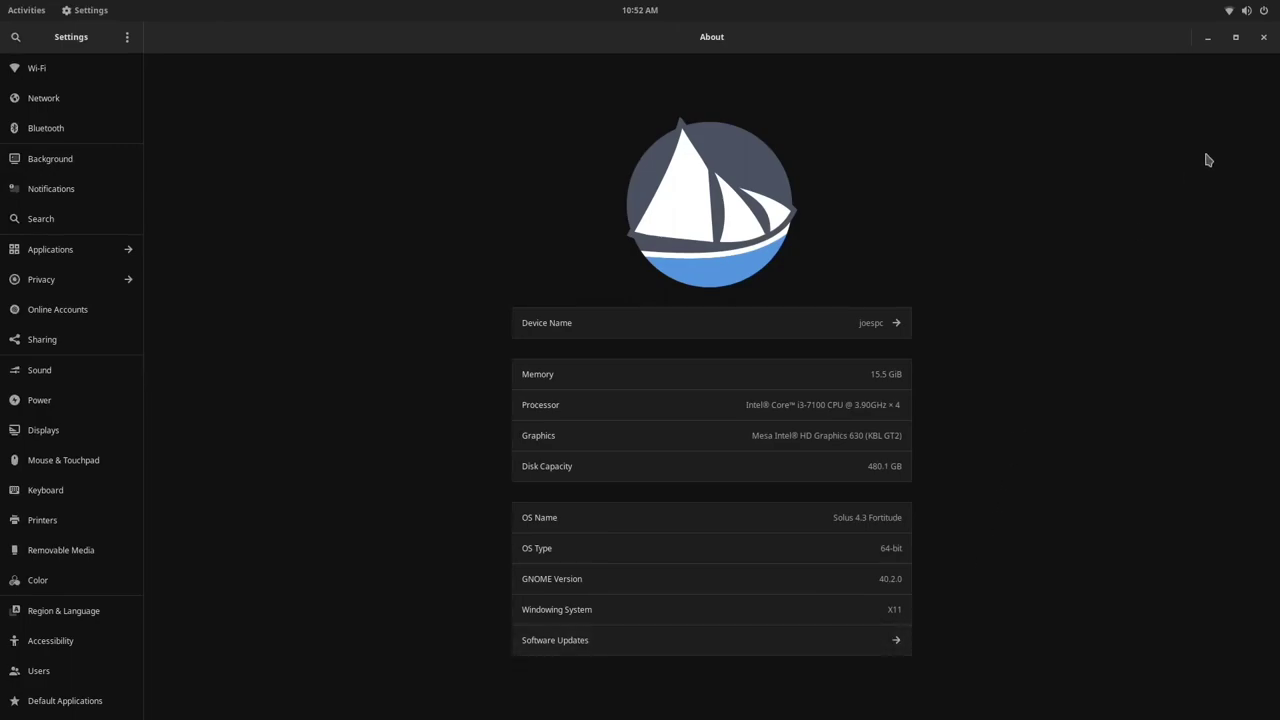
pyautogui.click(1263, 38)
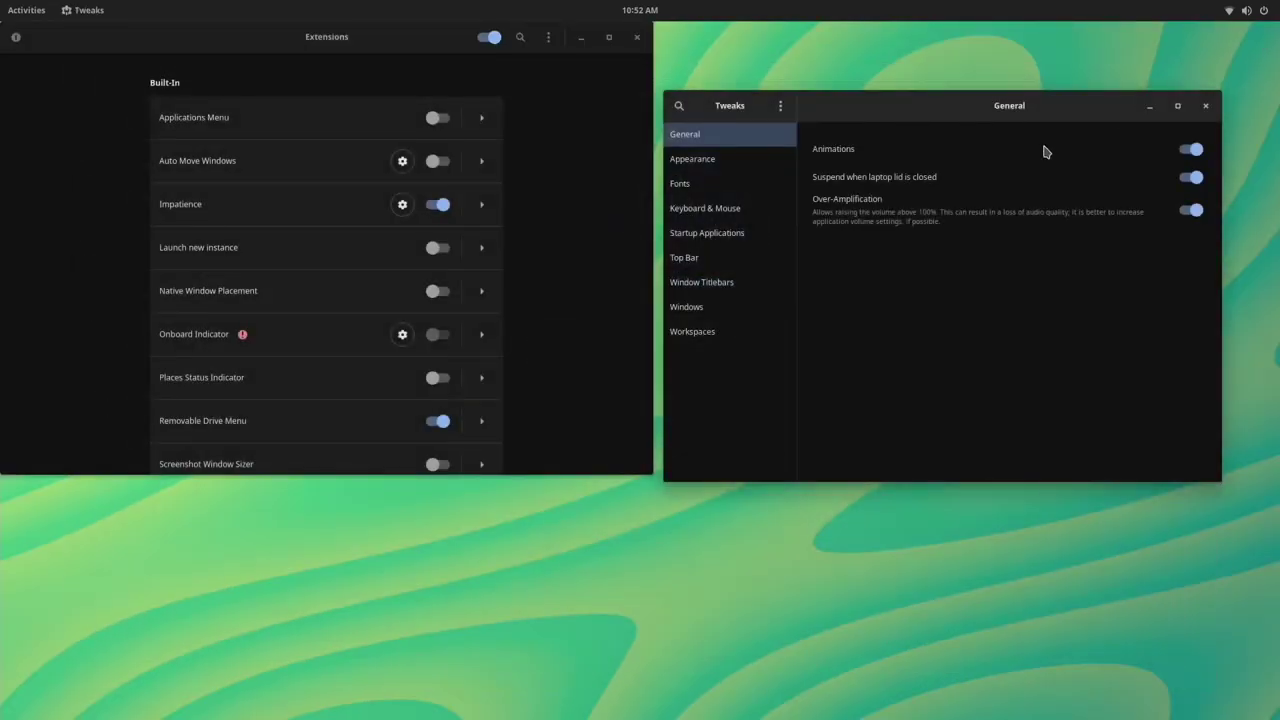
# Try the Adwaita-dark applications theme in the Tweaks appearance settings and return it to Materia-dark
pyautogui.click(745, 175)
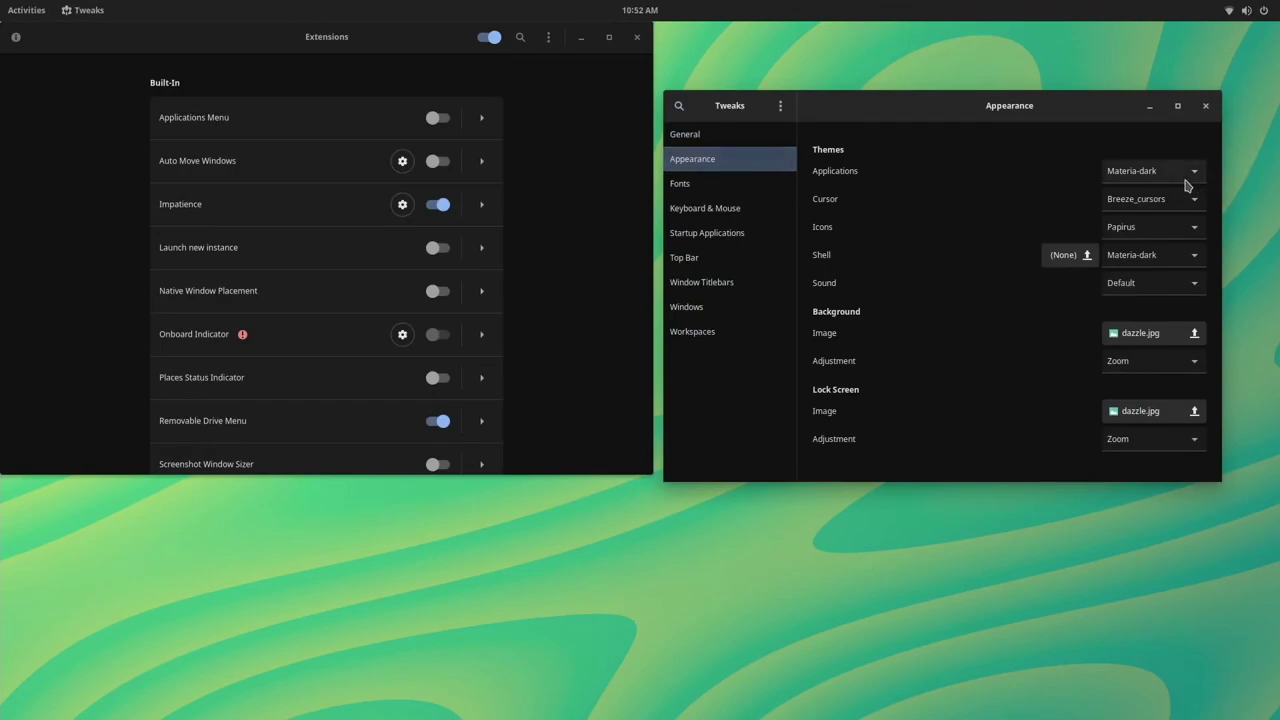
pyautogui.click(1176, 181)
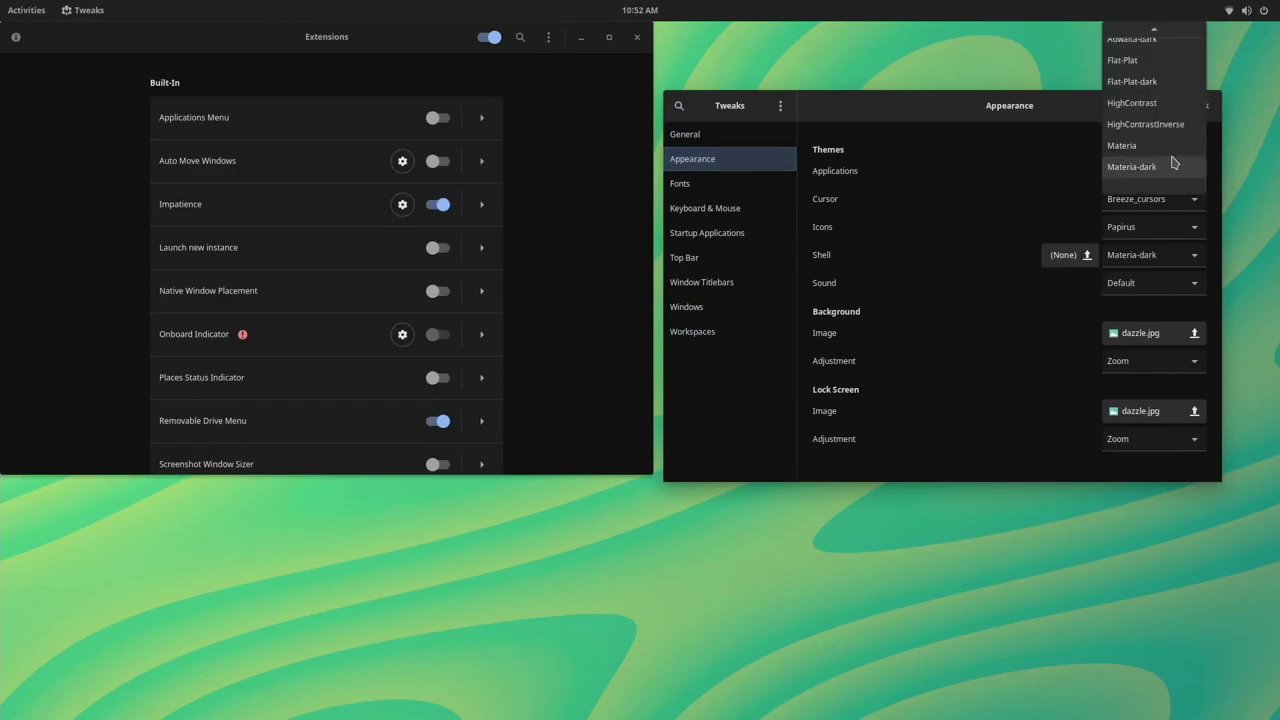
pyautogui.click(1159, 58)
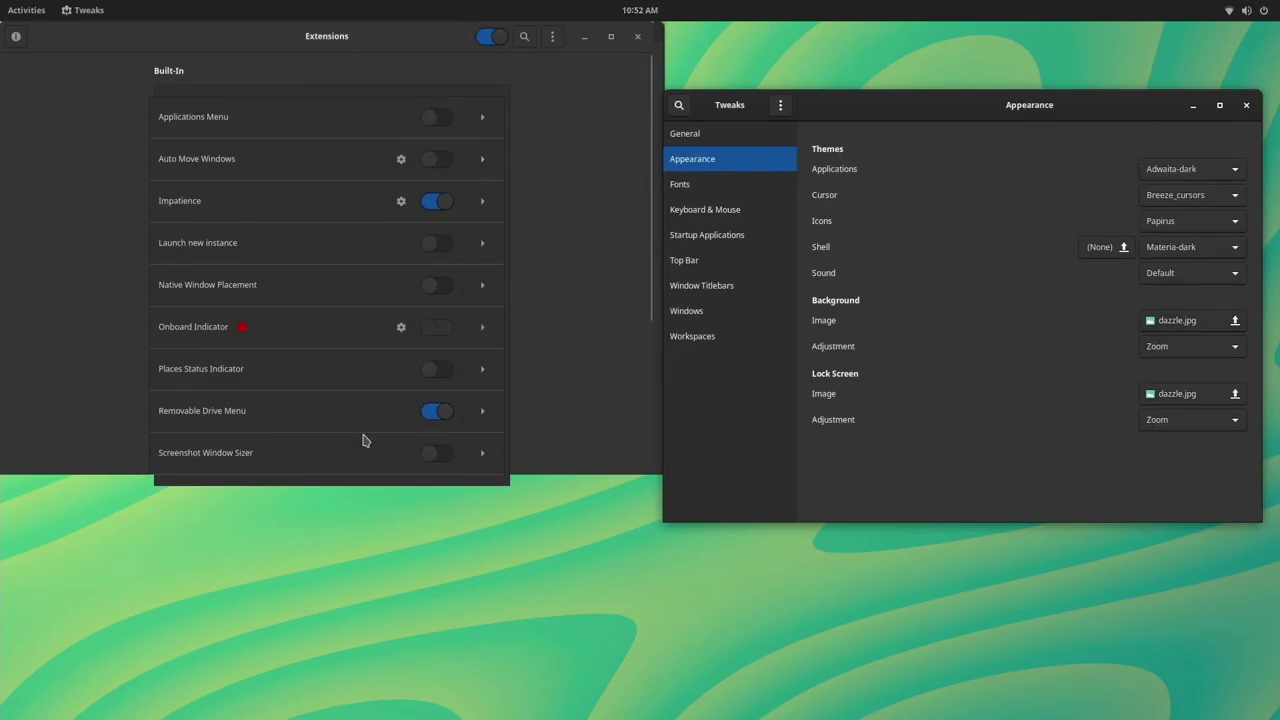
pyautogui.moveTo(409, 36)
pyautogui.mouseDown()
pyautogui.moveTo(414, 51)
pyautogui.moveTo(407, 38)
pyautogui.mouseUp()
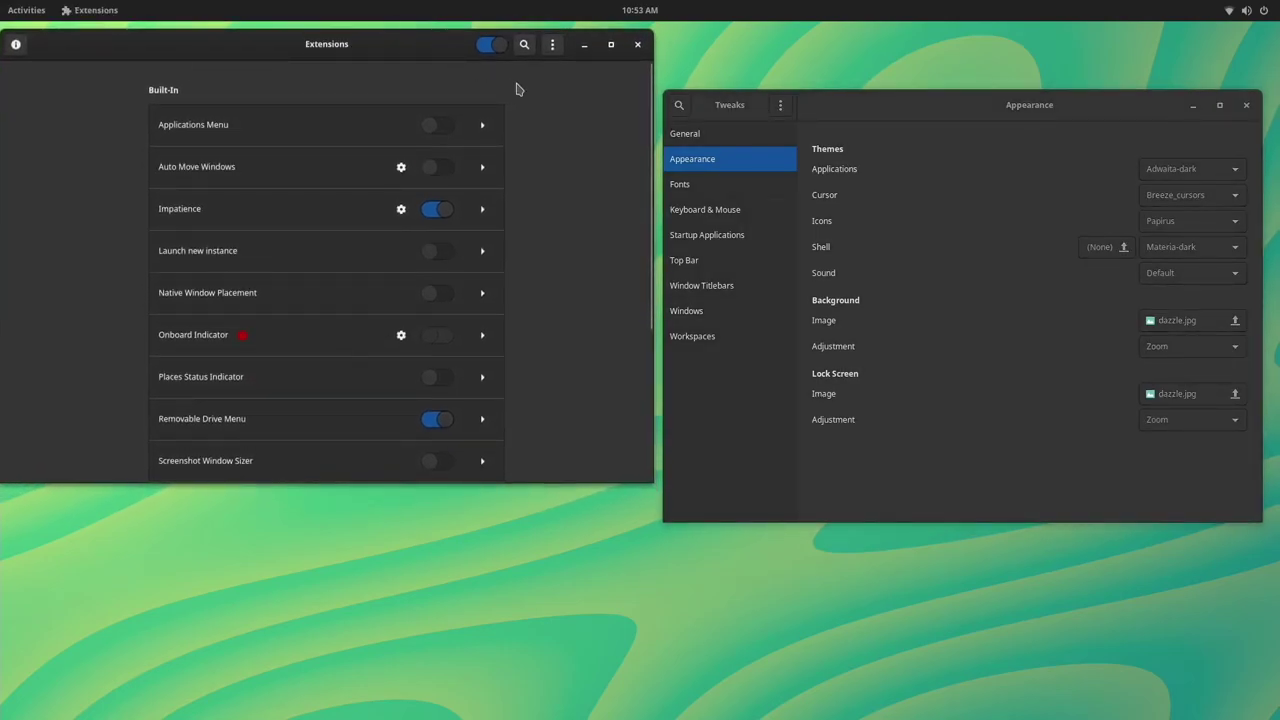
pyautogui.click(1177, 173)
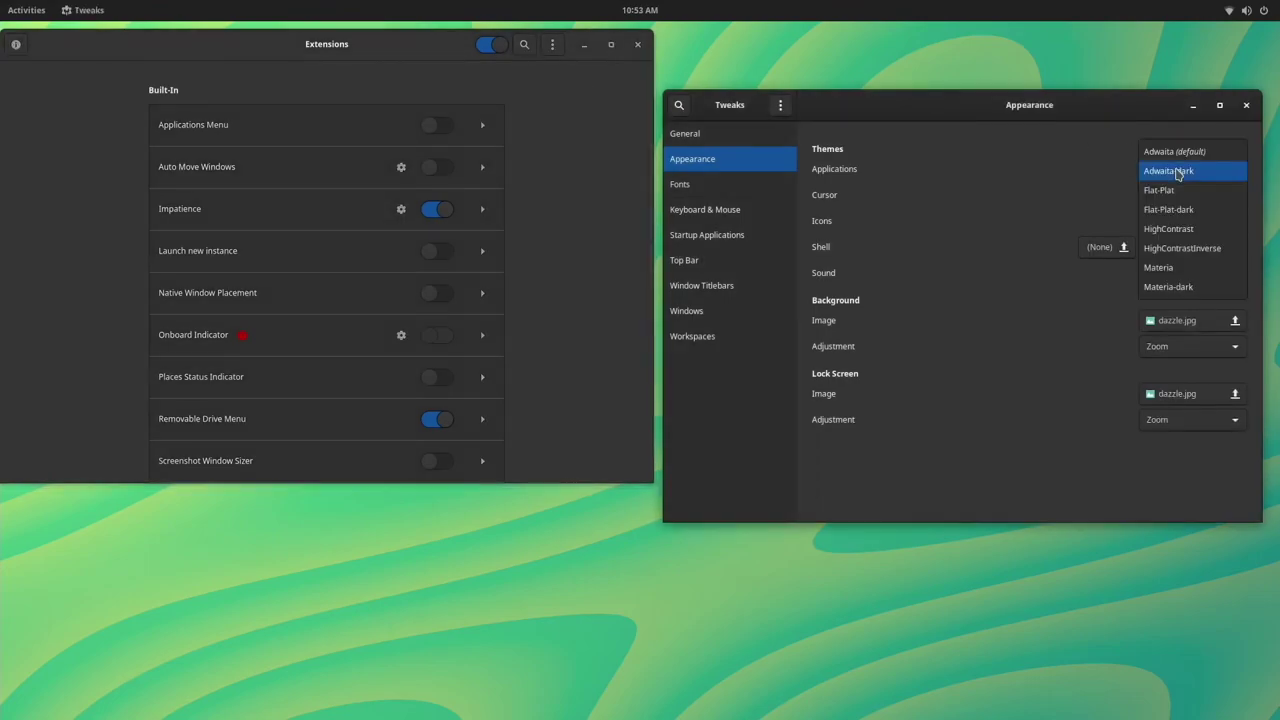
pyautogui.click(1165, 286)
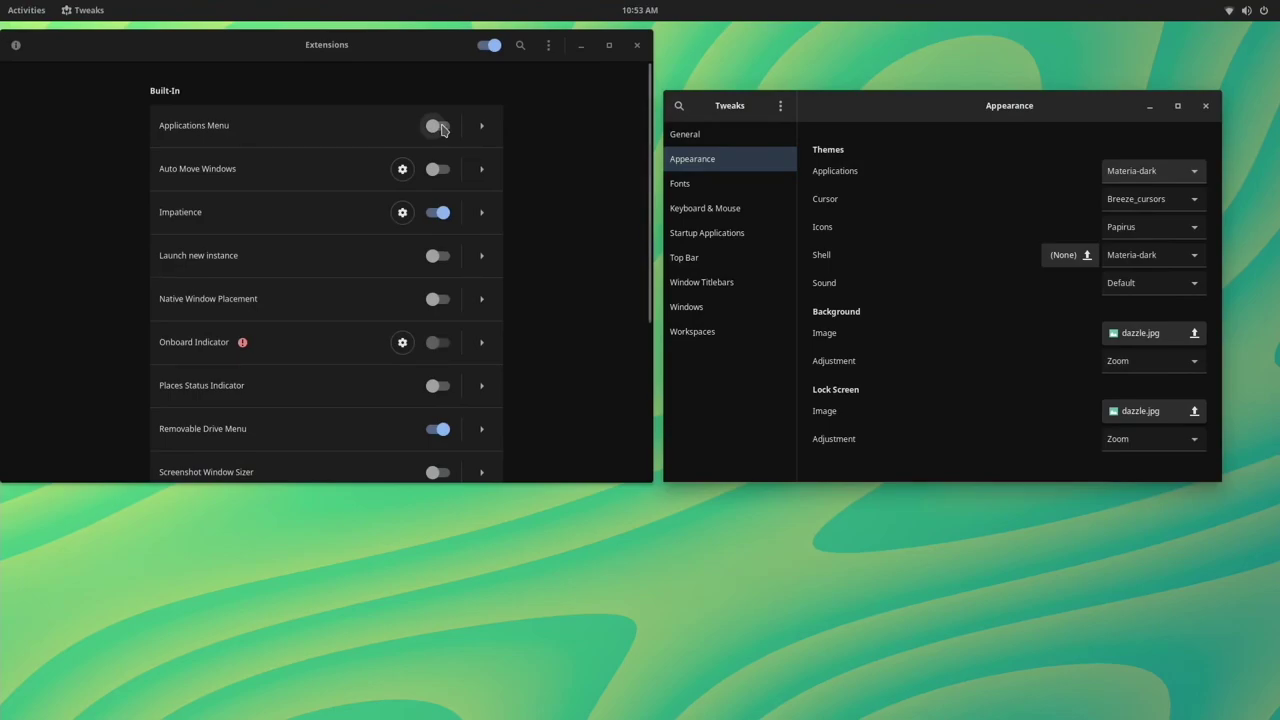
# Enable the Applications Menu extension and look through its application categories
pyautogui.click(440, 127)
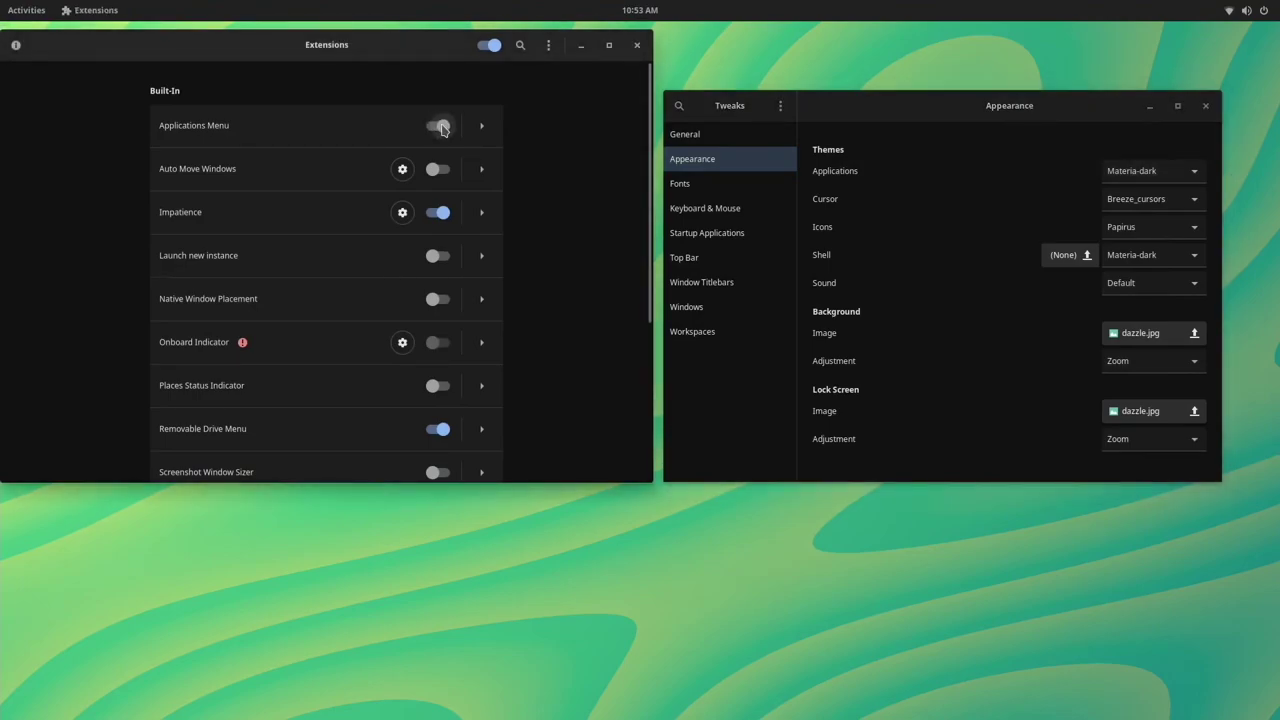
pyautogui.click(64, 12)
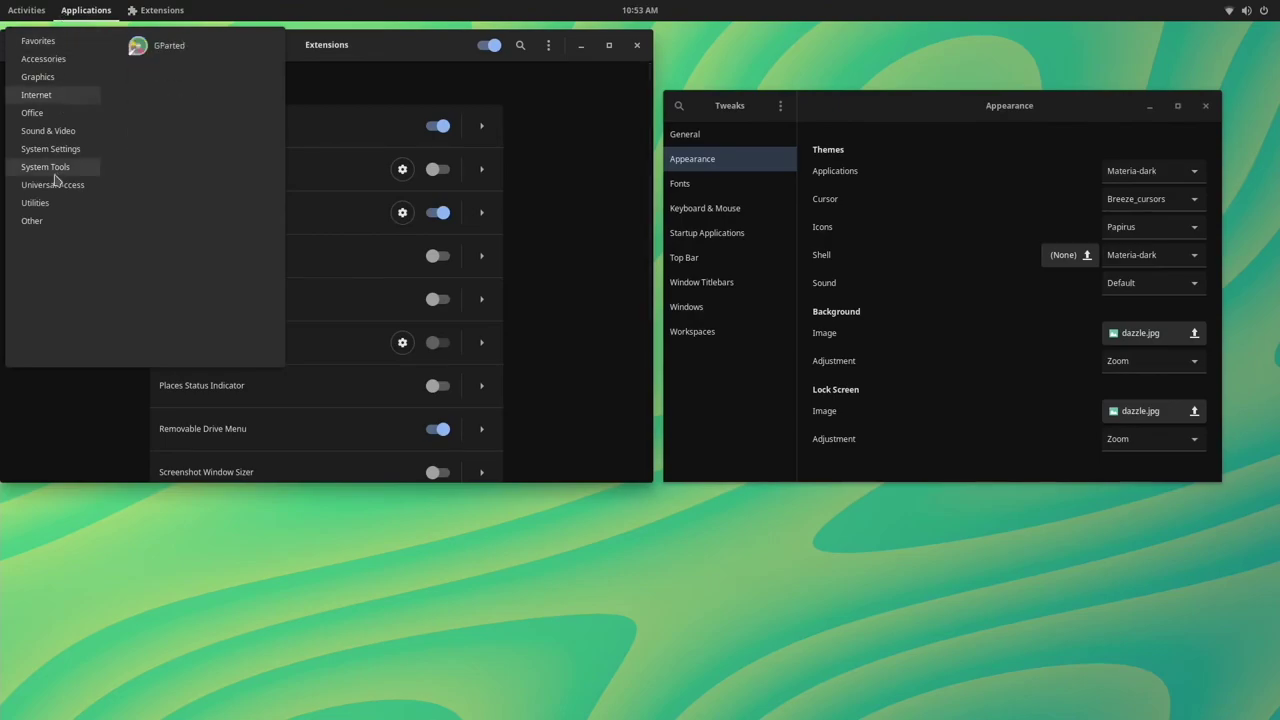
pyautogui.click(78, 16)
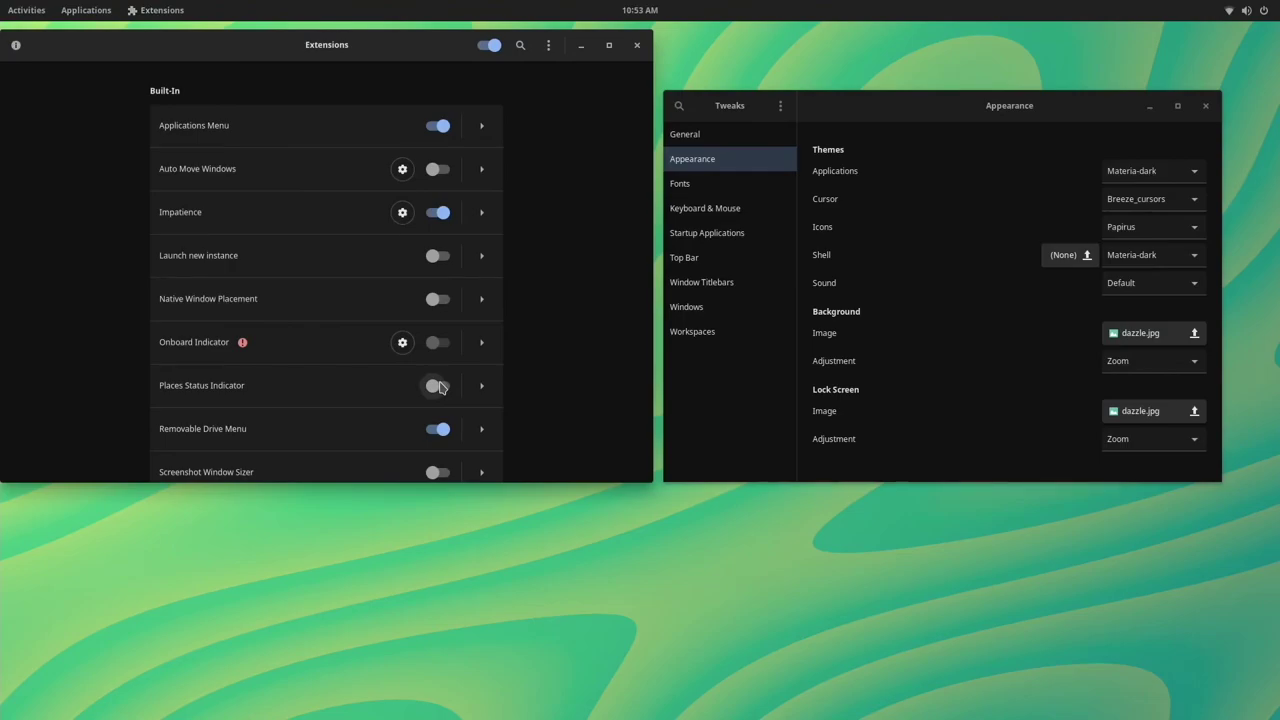
# Enable the Places Status Indicator extension
pyautogui.click(437, 386)
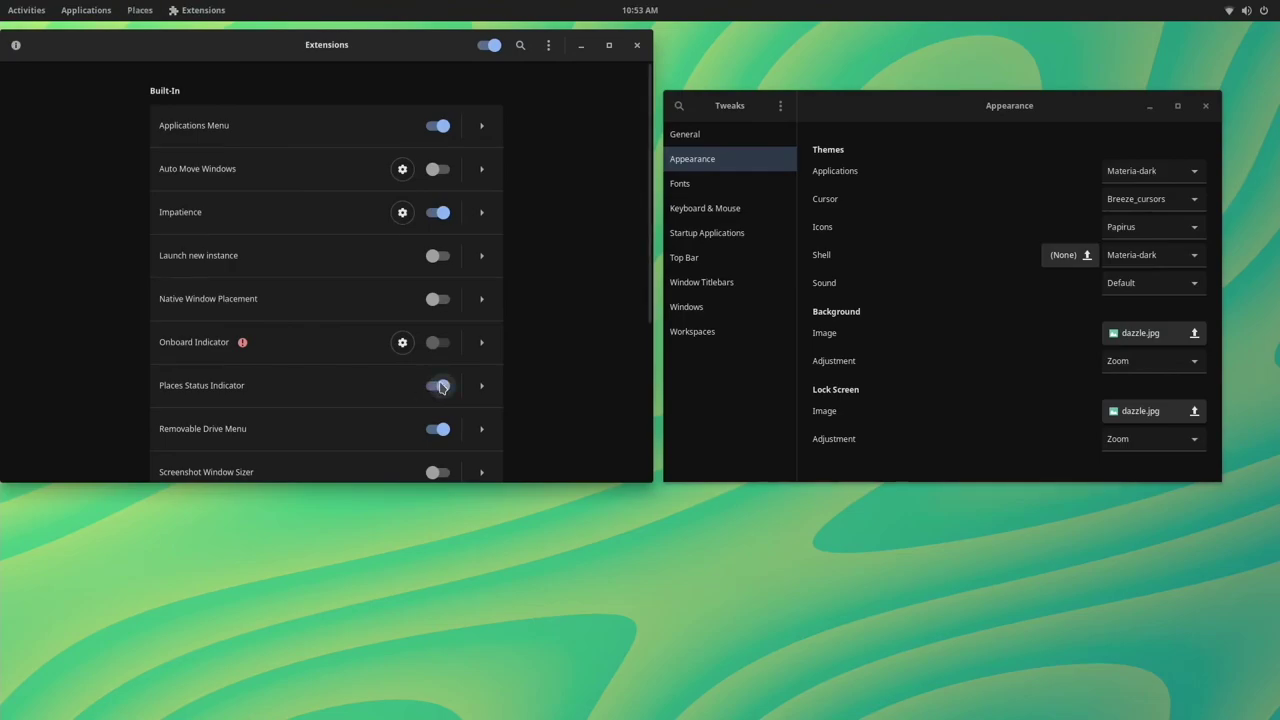
pyautogui.click(140, 11)
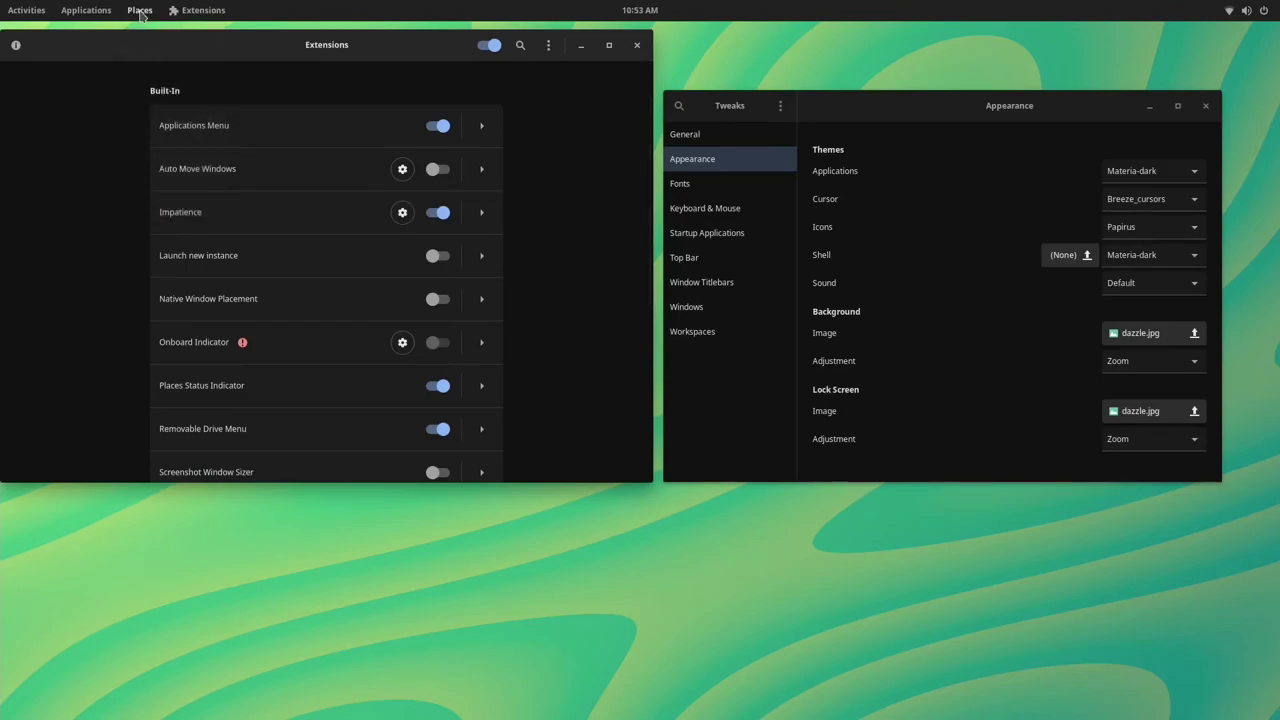
pyautogui.press('super')
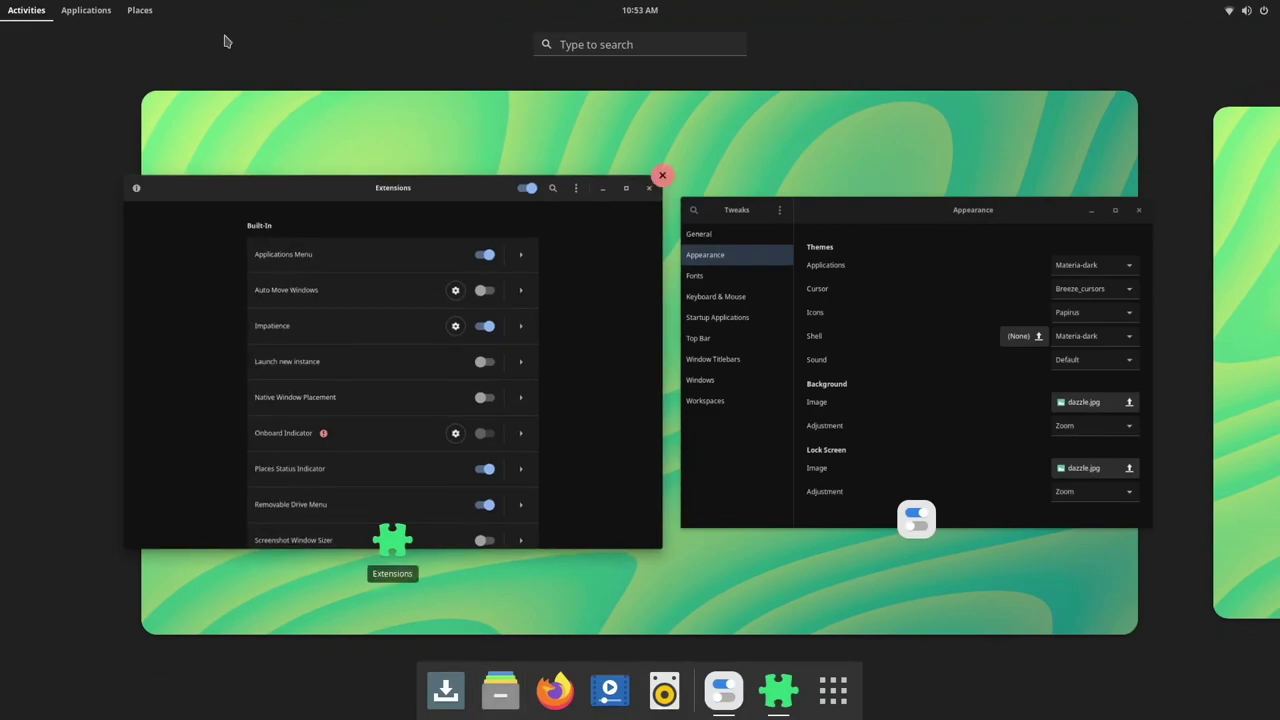
pyautogui.press('super')
# Open the Home folder through the Places indicator and move its window lower across the Extensions and Tweaks windows
pyautogui.click(132, 10)
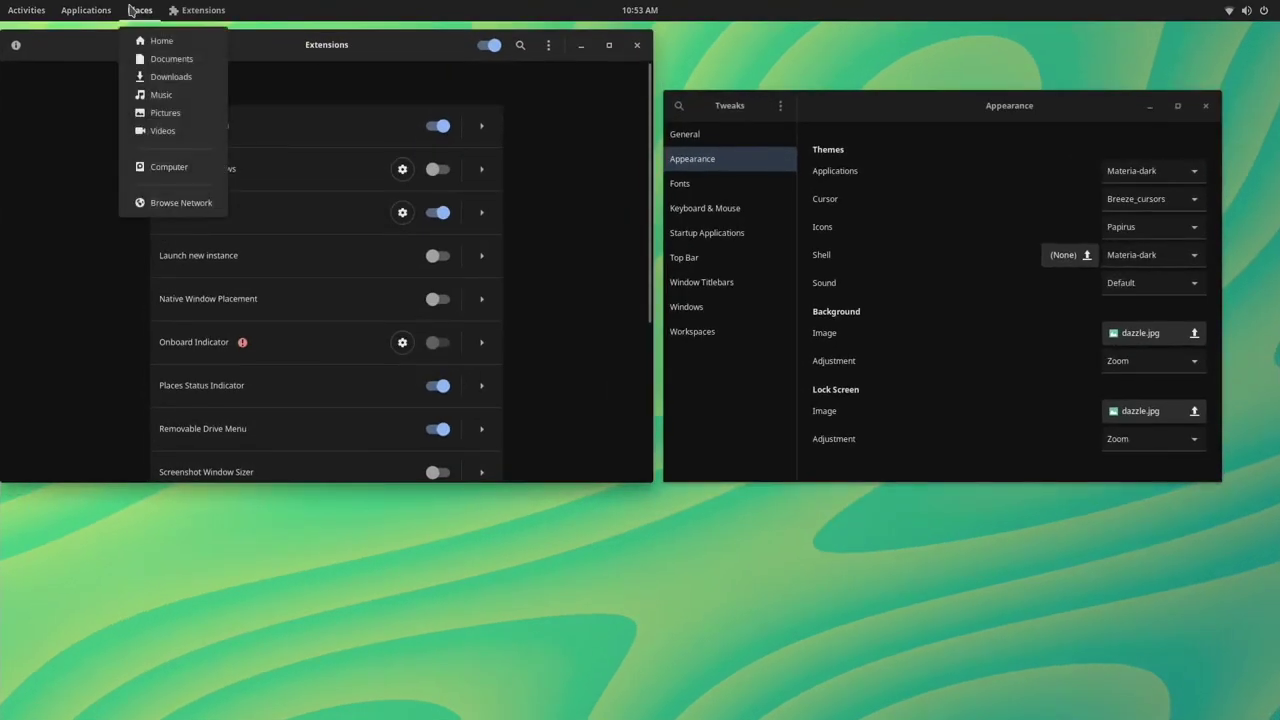
pyautogui.click(148, 42)
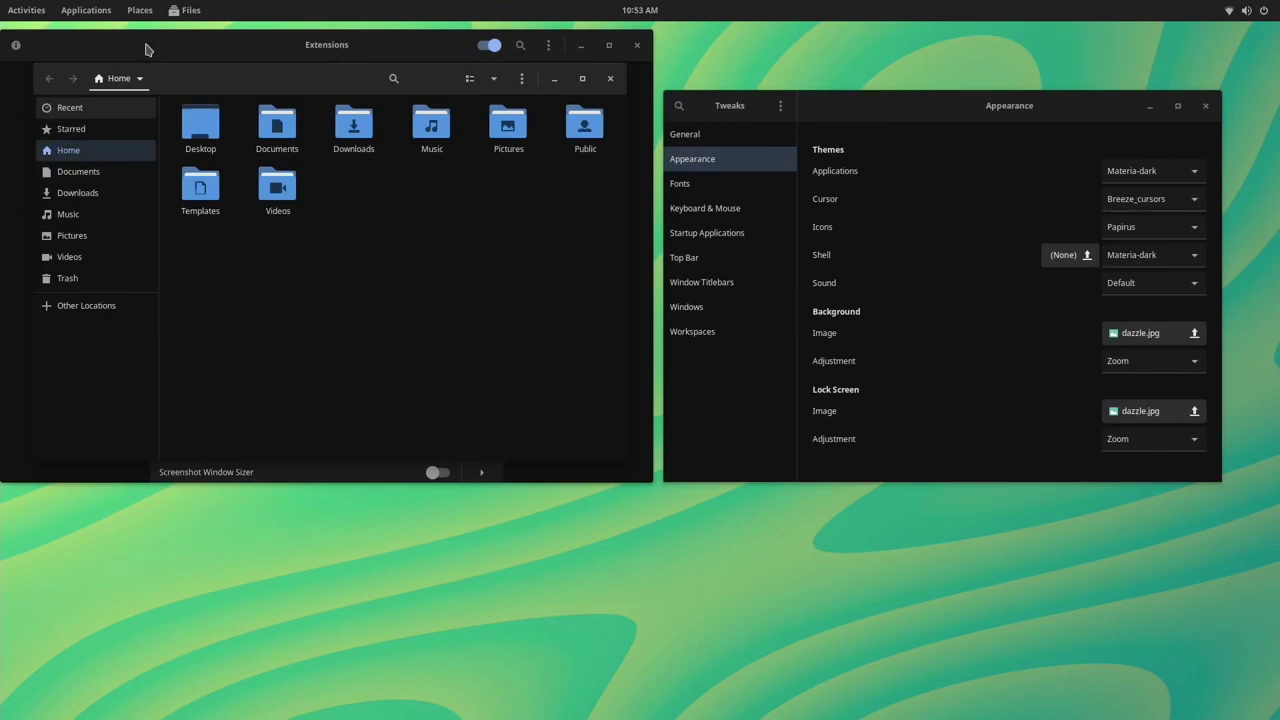
pyautogui.moveTo(208, 88); pyautogui.dragTo(316, 232)
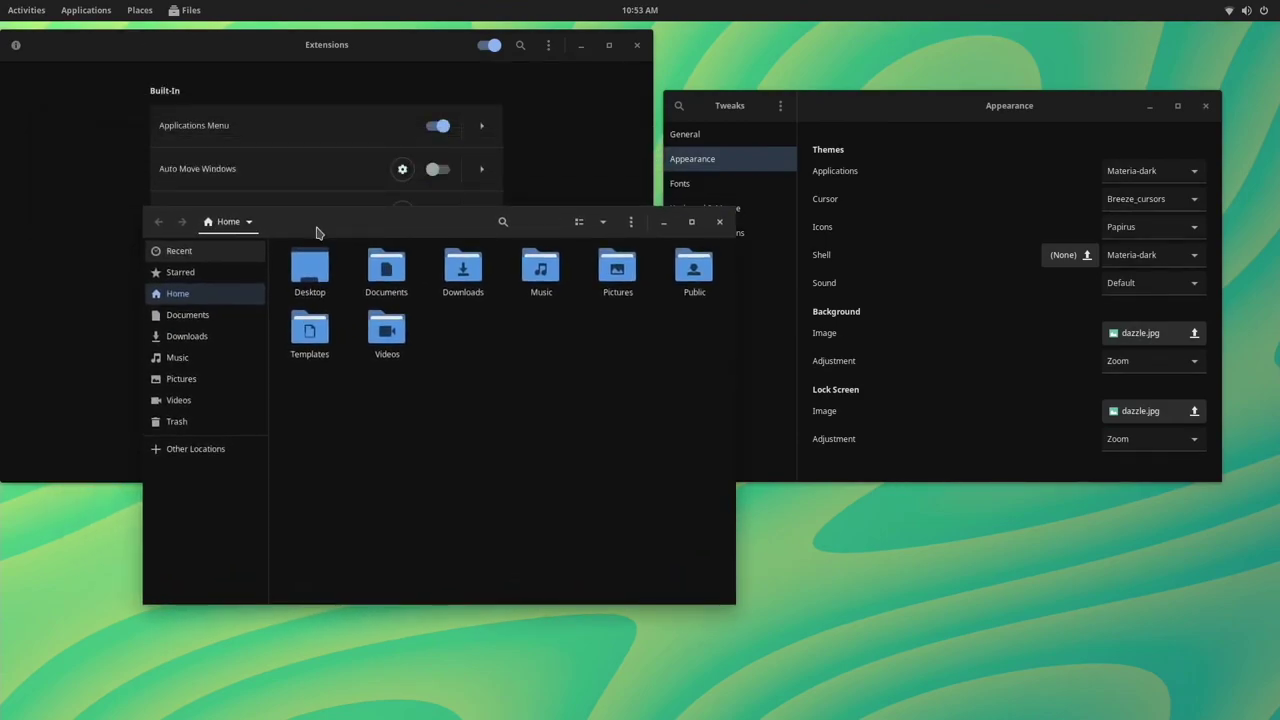
# Set the file manager's open action to double click to open items in its behavior preferences
pyautogui.click(631, 221)
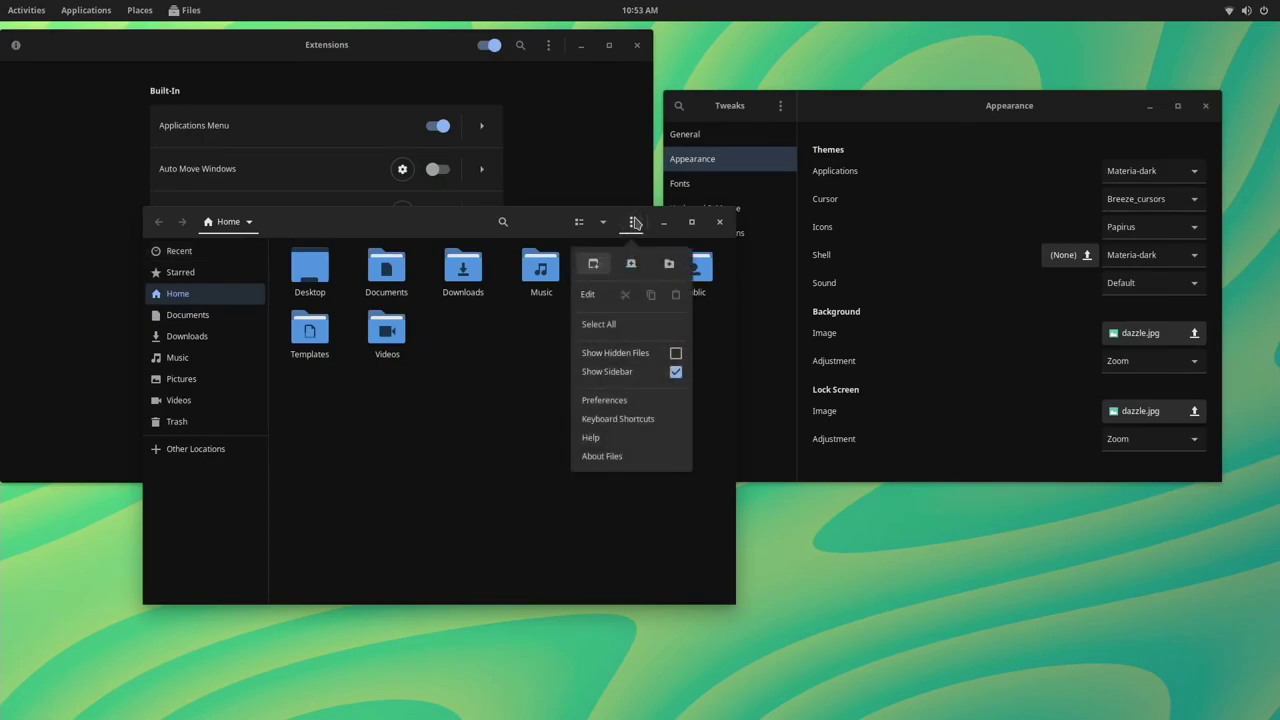
pyautogui.click(598, 401)
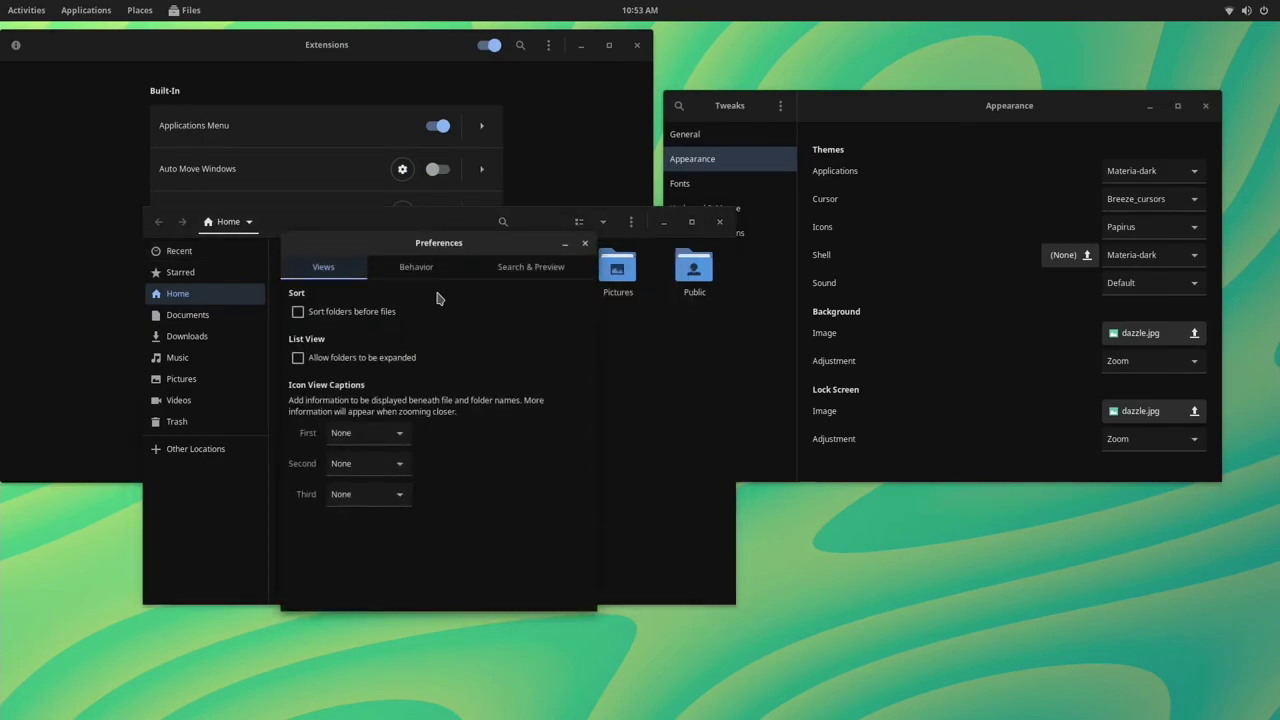
pyautogui.click(416, 267)
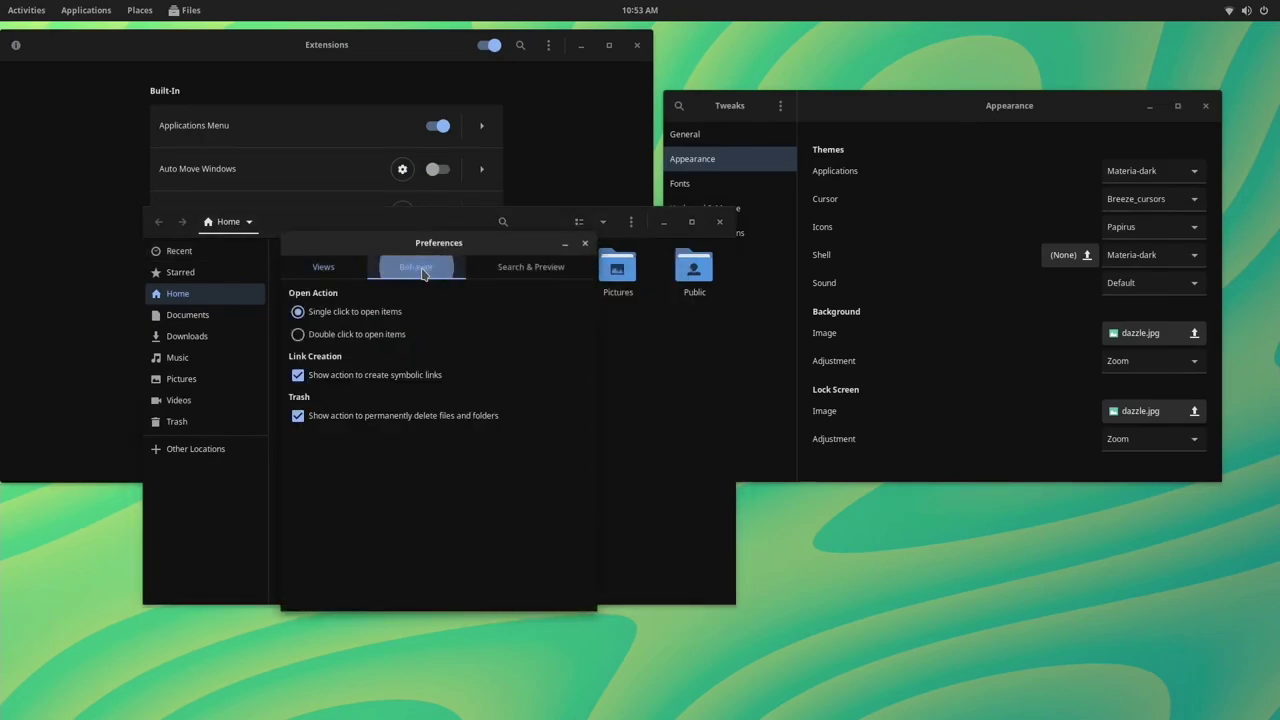
pyautogui.click(299, 335)
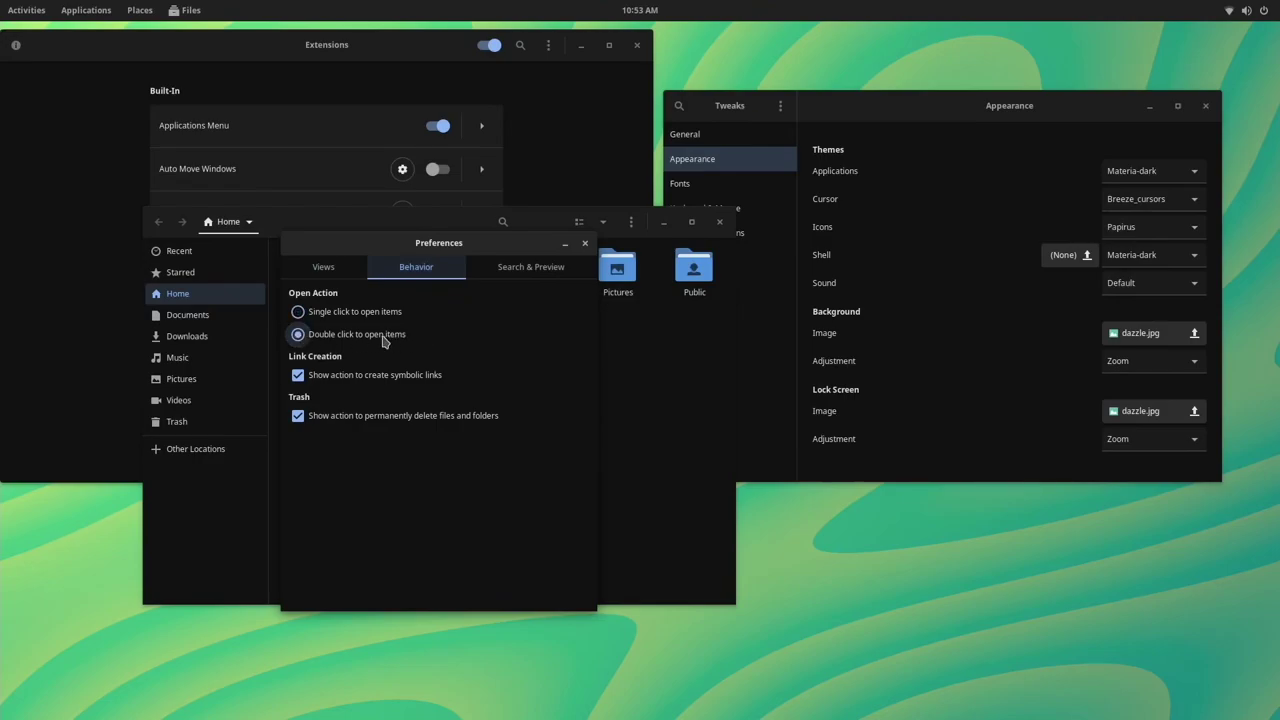
pyautogui.click(585, 244)
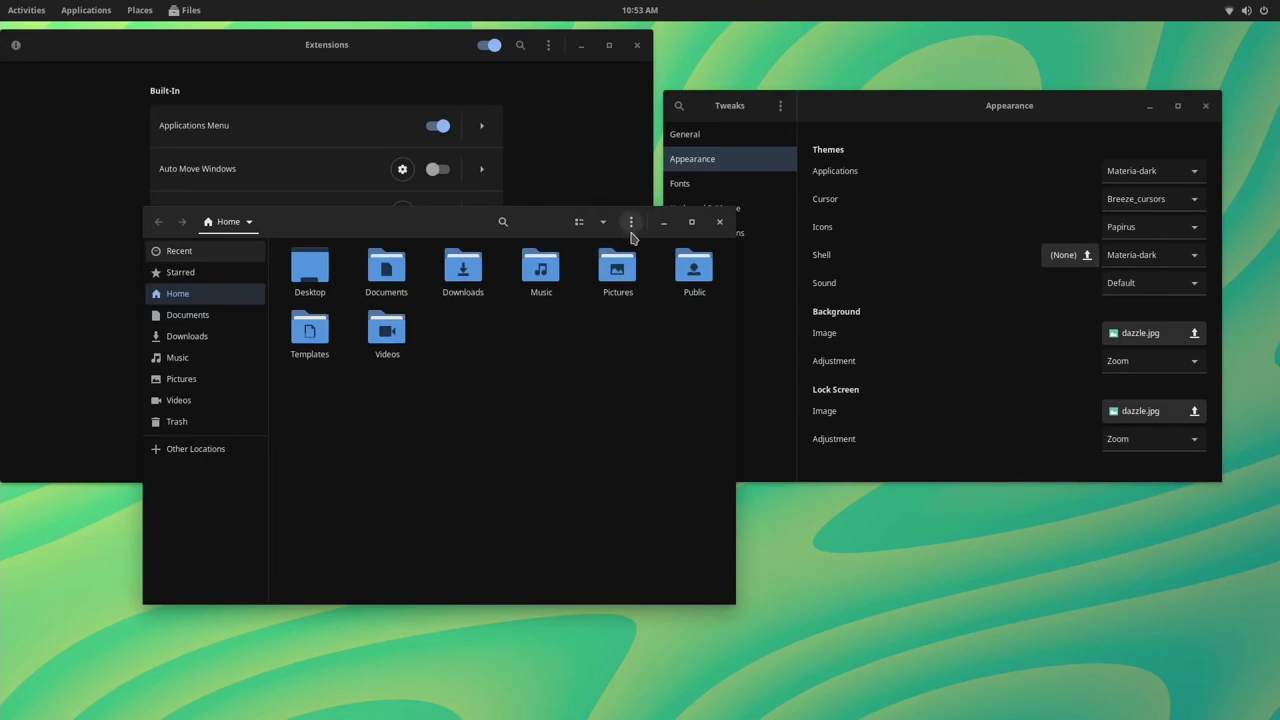
# Look through the file manager's Search & Preview preferences and close them
pyautogui.click(631, 224)
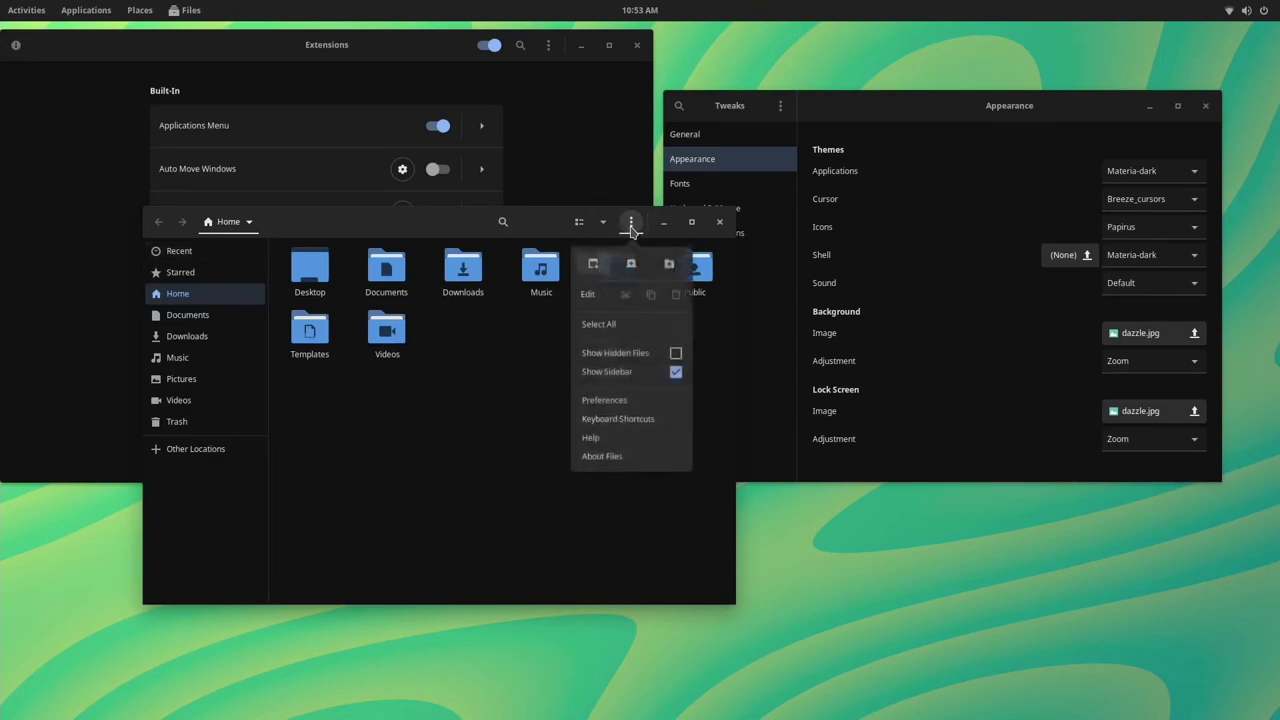
pyautogui.click(609, 400)
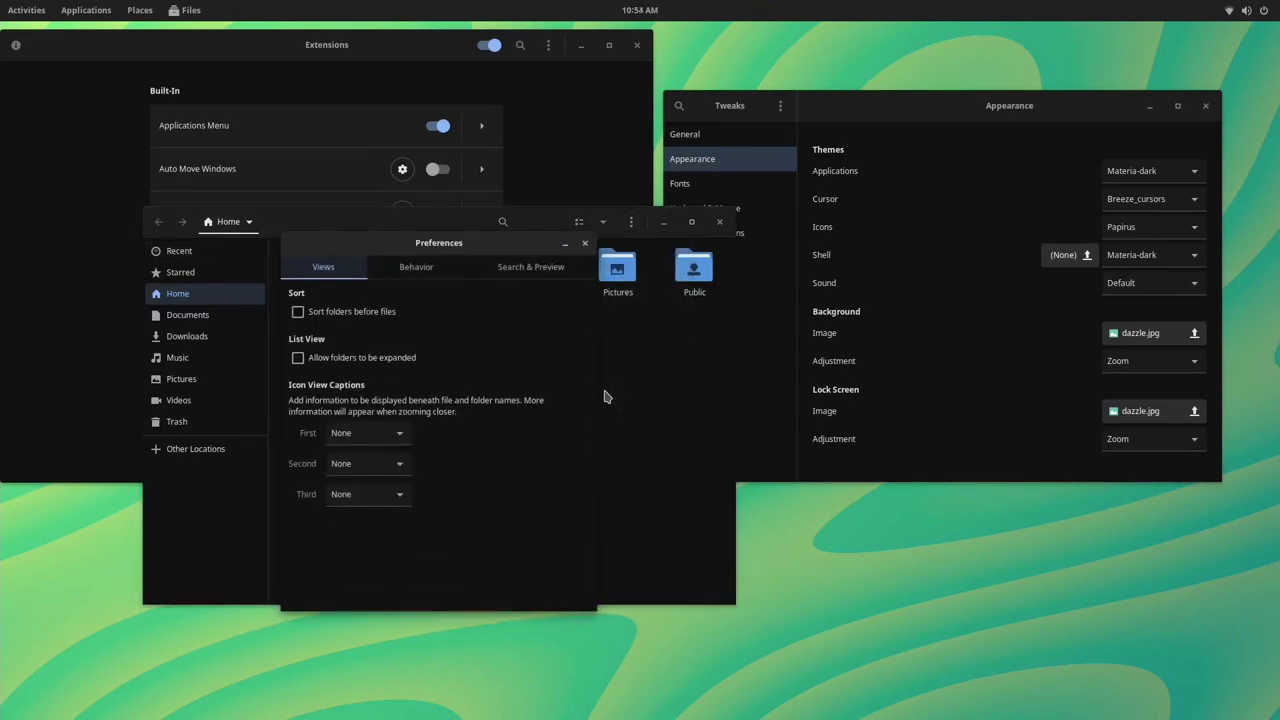
pyautogui.click(530, 268)
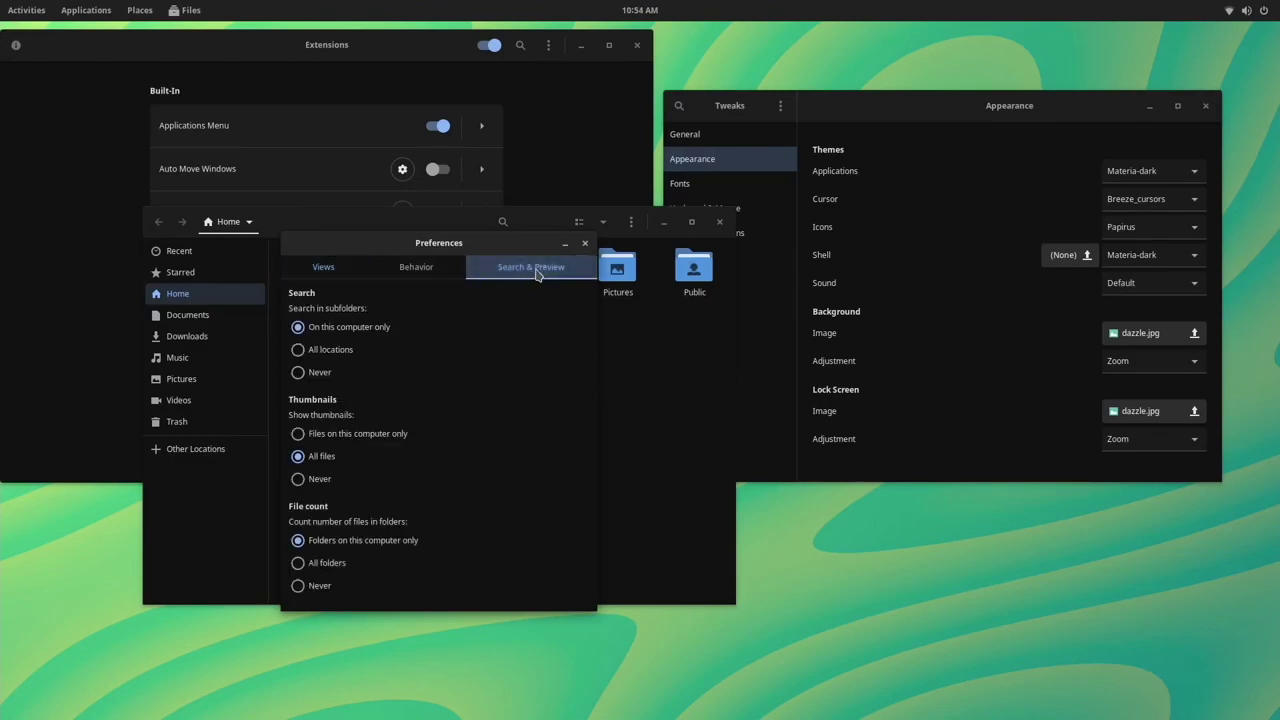
pyautogui.click(585, 243)
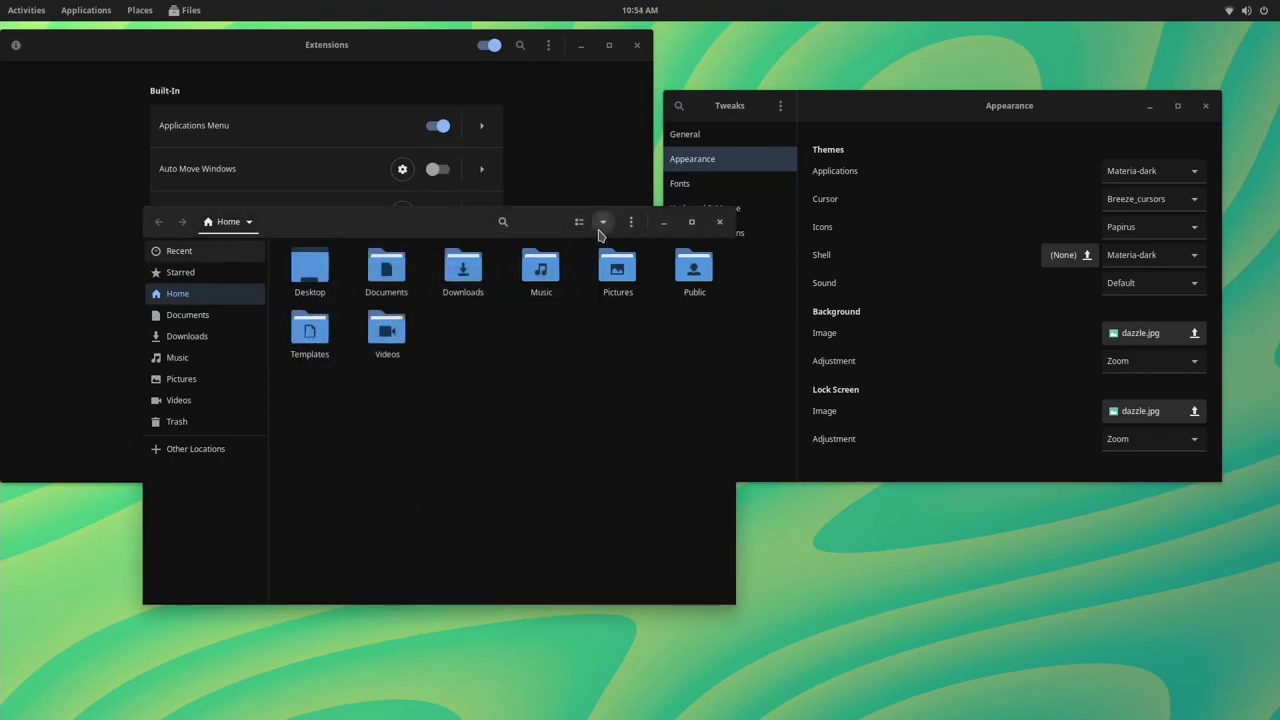
# Enlarge the Home folder's icons, settle on 100% zoom, and close the file manager window
pyautogui.click(602, 226)
pyautogui.click(639, 259)
pyautogui.click(639, 259)
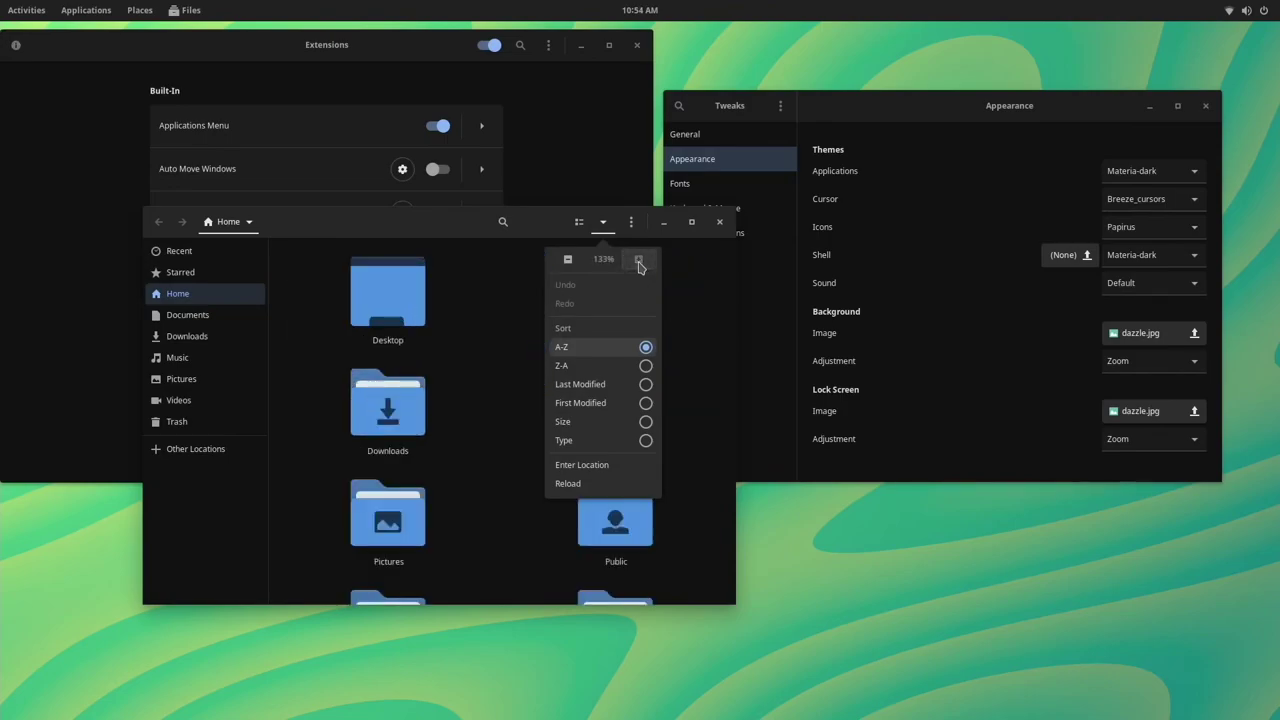
pyautogui.click(567, 259)
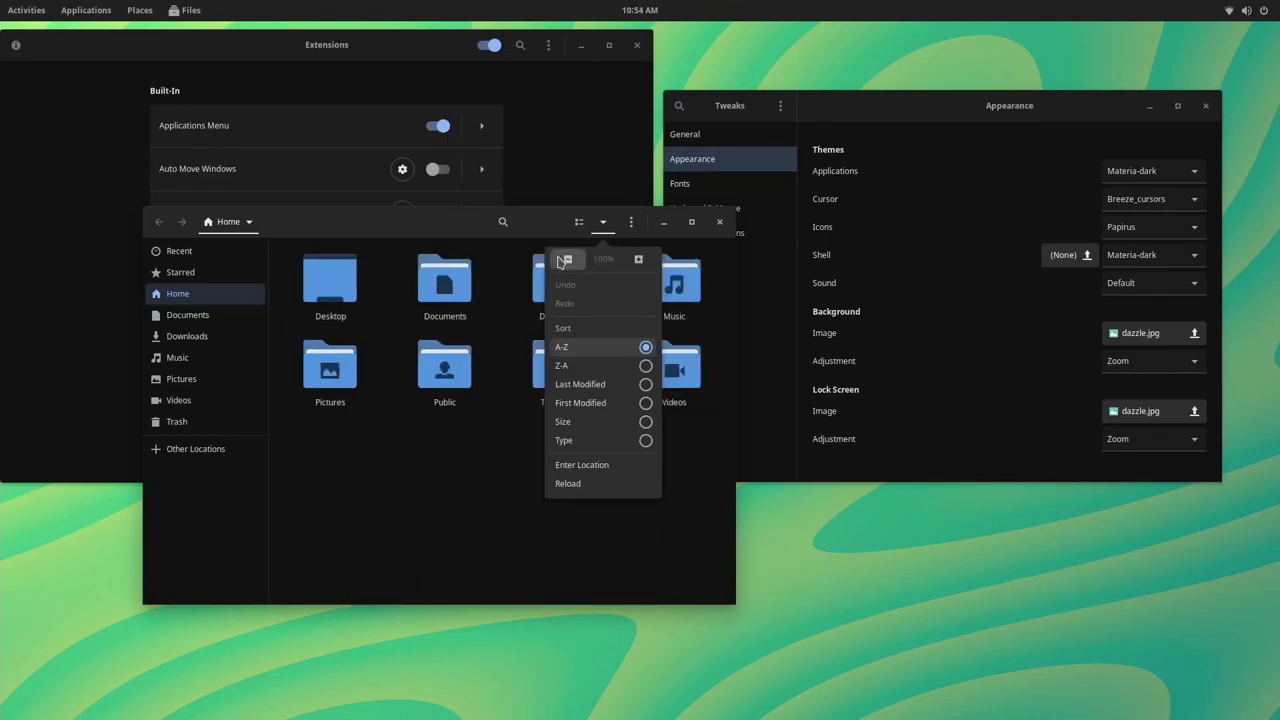
pyautogui.click(435, 493)
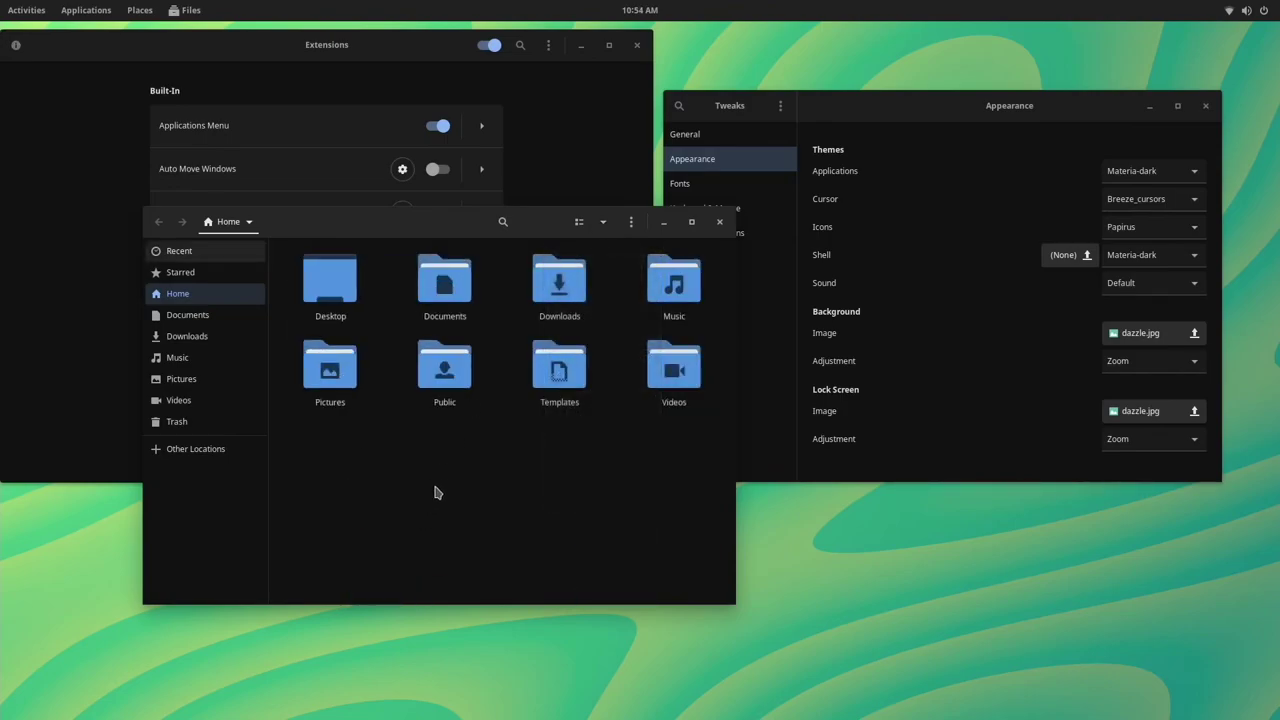
pyautogui.click(717, 223)
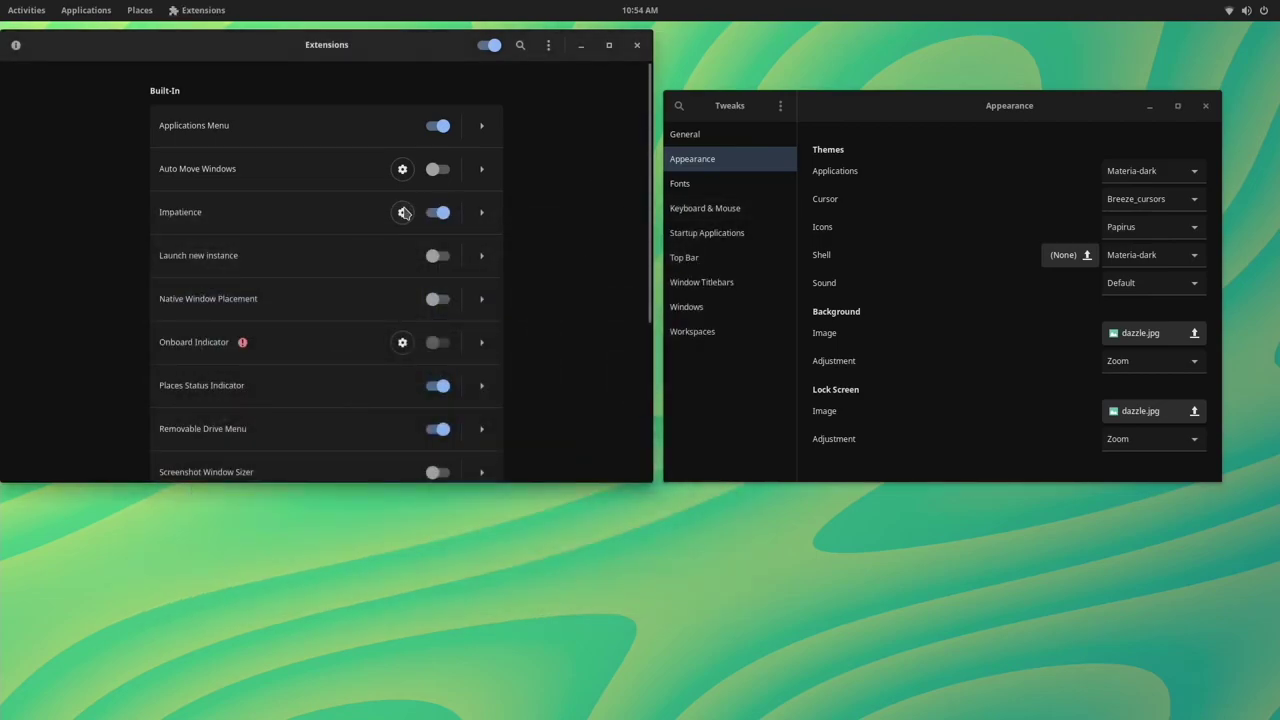
# Try higher and lower speed scaling values for the Impatience extension, finish at about 1.5, and close its settings
pyautogui.click(402, 212)
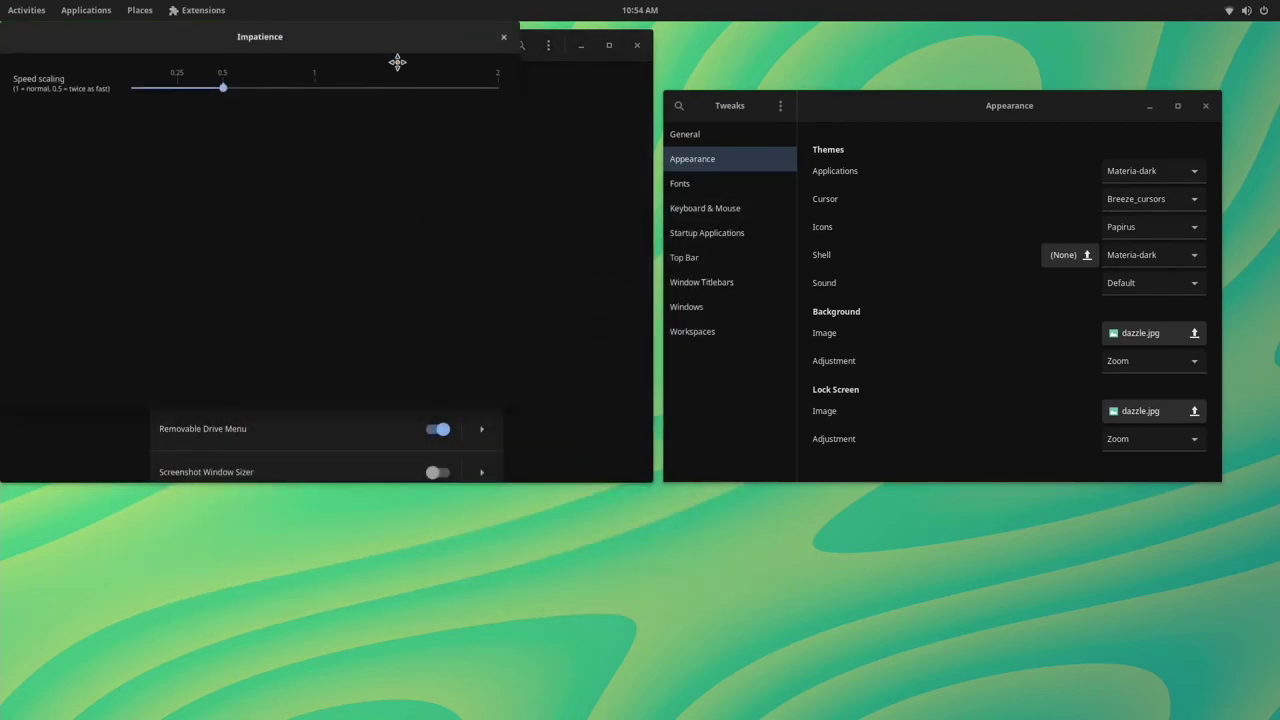
pyautogui.moveTo(397, 57); pyautogui.dragTo(618, 5)
pyautogui.moveTo(567, 38); pyautogui.dragTo(560, 238)
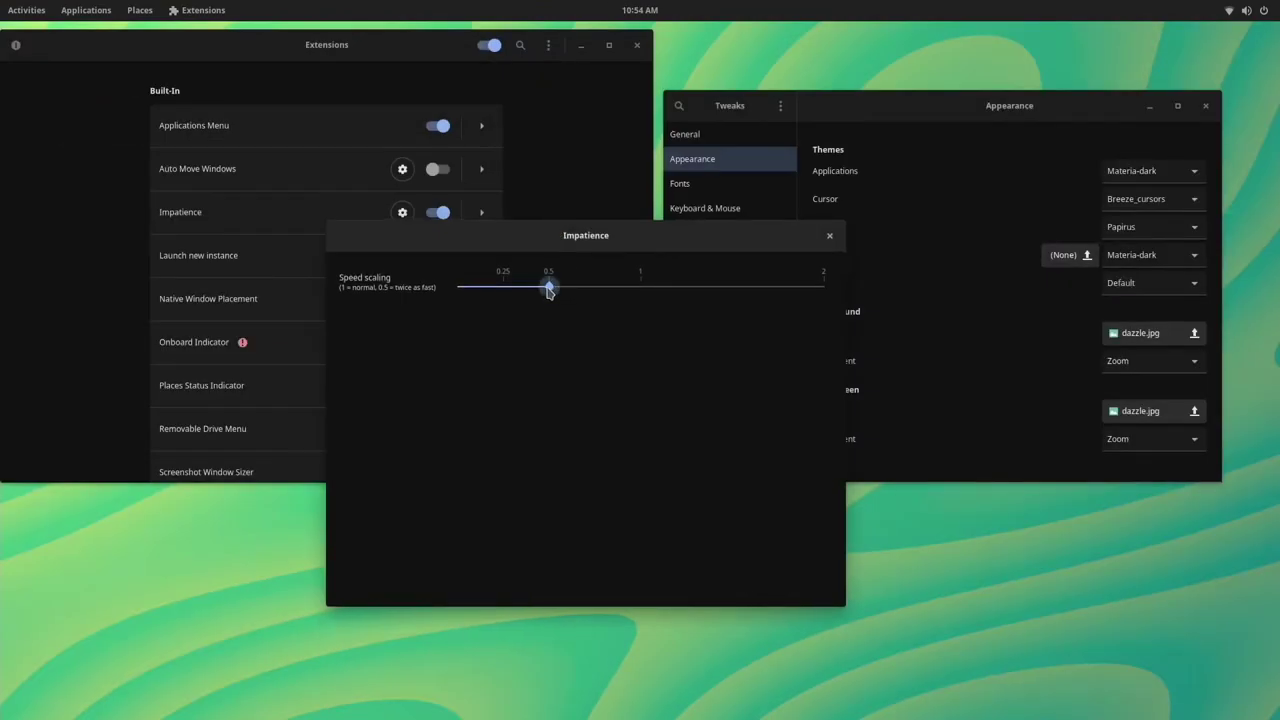
pyautogui.moveTo(548, 288); pyautogui.dragTo(645, 292)
pyautogui.moveTo(622, 238); pyautogui.dragTo(558, 169)
pyautogui.moveTo(610, 228); pyautogui.dragTo(410, 228)
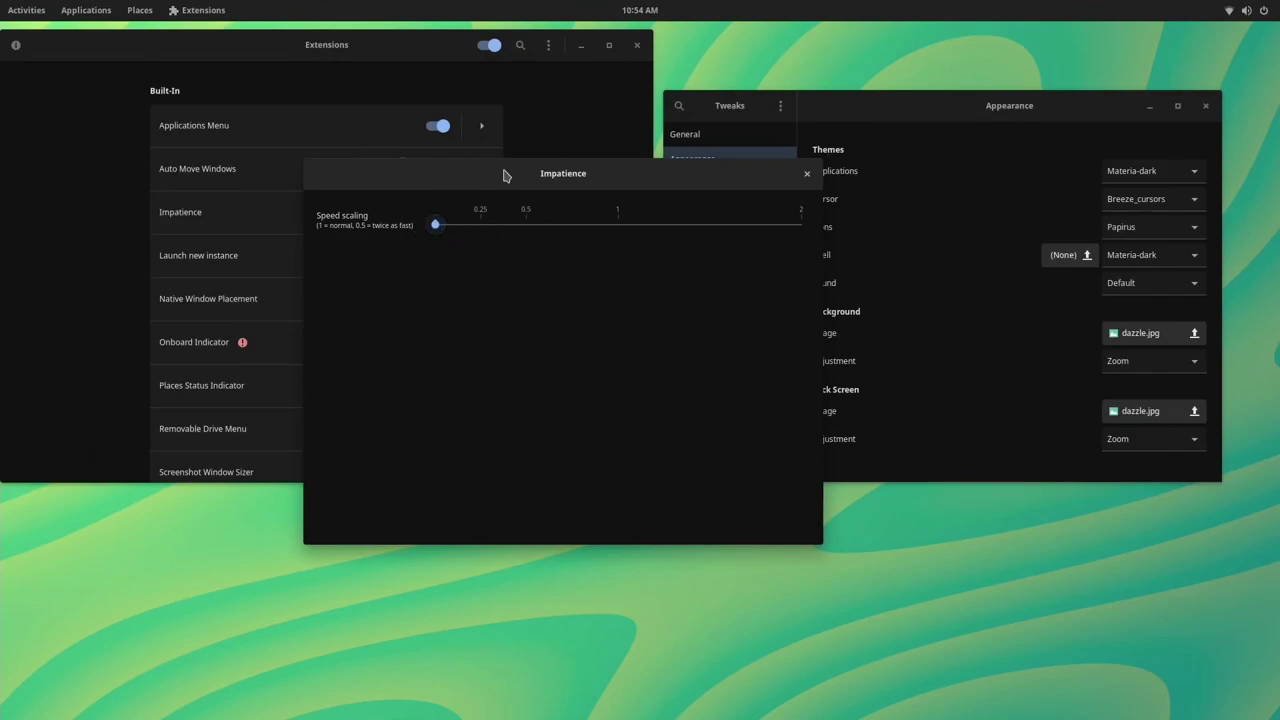
pyautogui.moveTo(504, 180)
pyautogui.mouseDown()
pyautogui.moveTo(531, 6)
pyautogui.moveTo(517, 26)
pyautogui.moveTo(503, 177)
pyautogui.mouseUp()
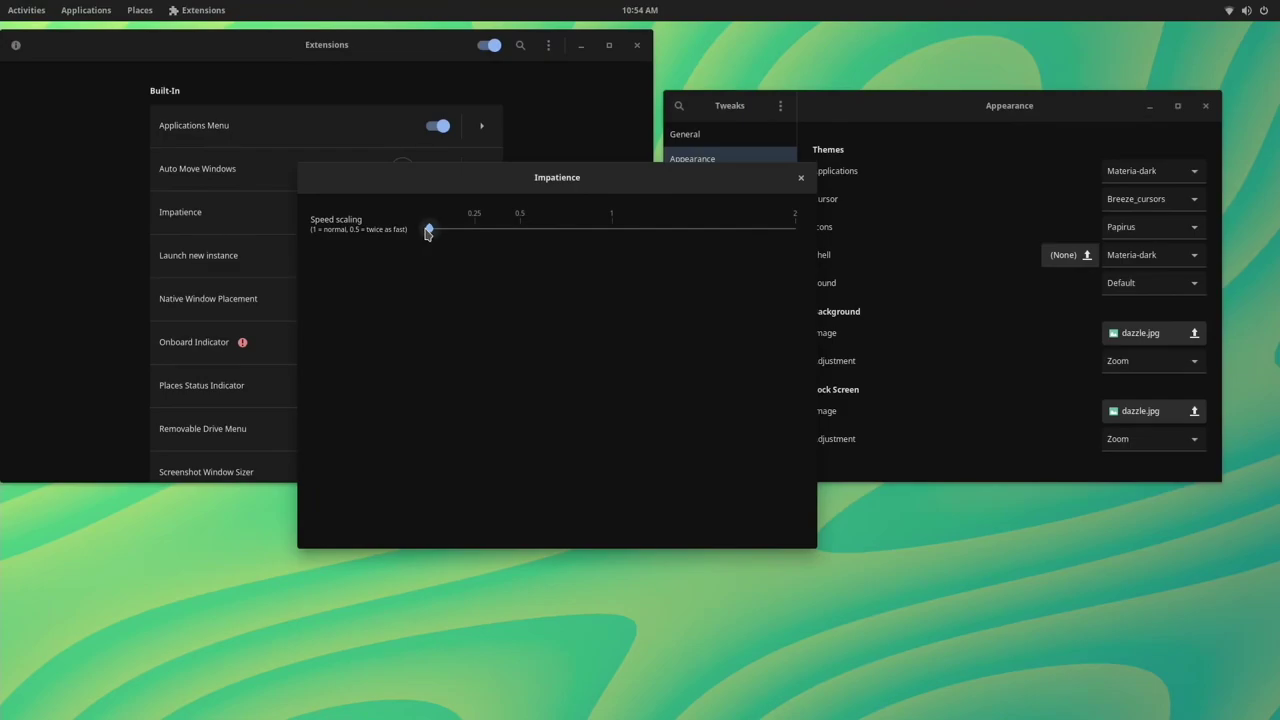
pyautogui.moveTo(429, 229); pyautogui.dragTo(702, 244)
pyautogui.click(791, 179)
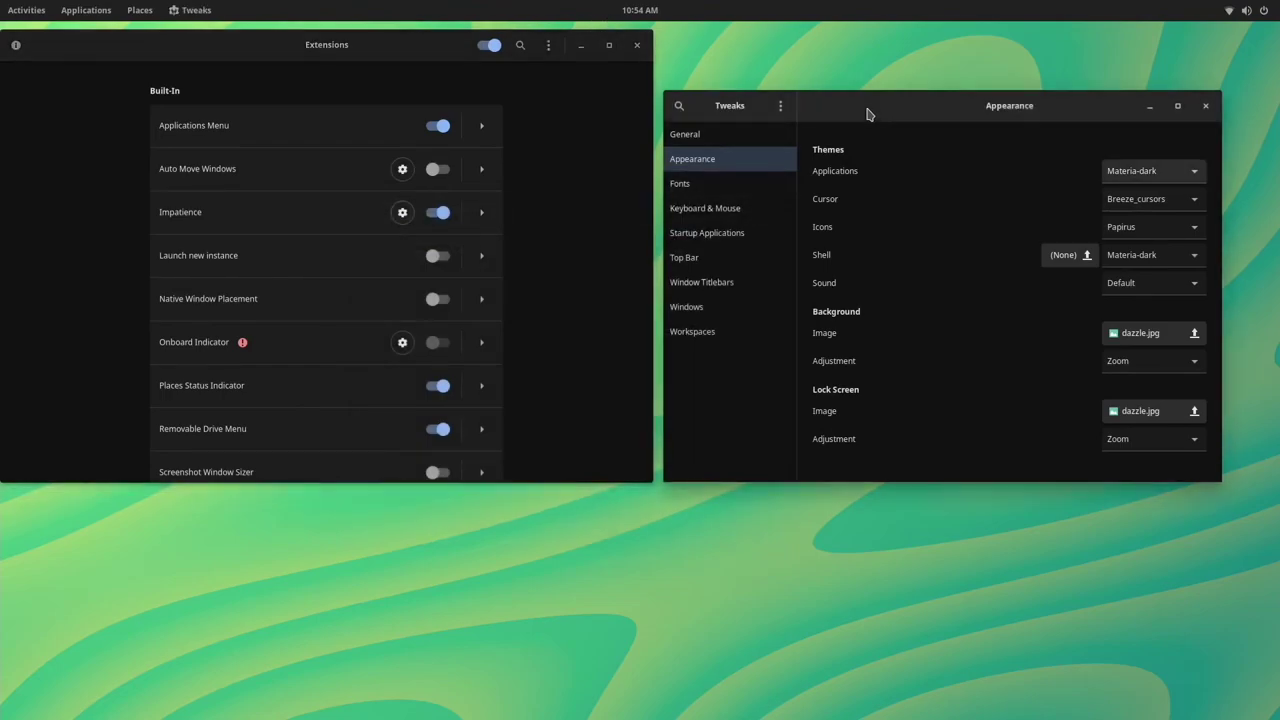
# Move the Tweaks window so it overlaps Extensions, view both in the Activities overview, and return to Extensions
pyautogui.moveTo(866, 111); pyautogui.dragTo(660, 137)
pyautogui.press('super')
pyautogui.press('super')
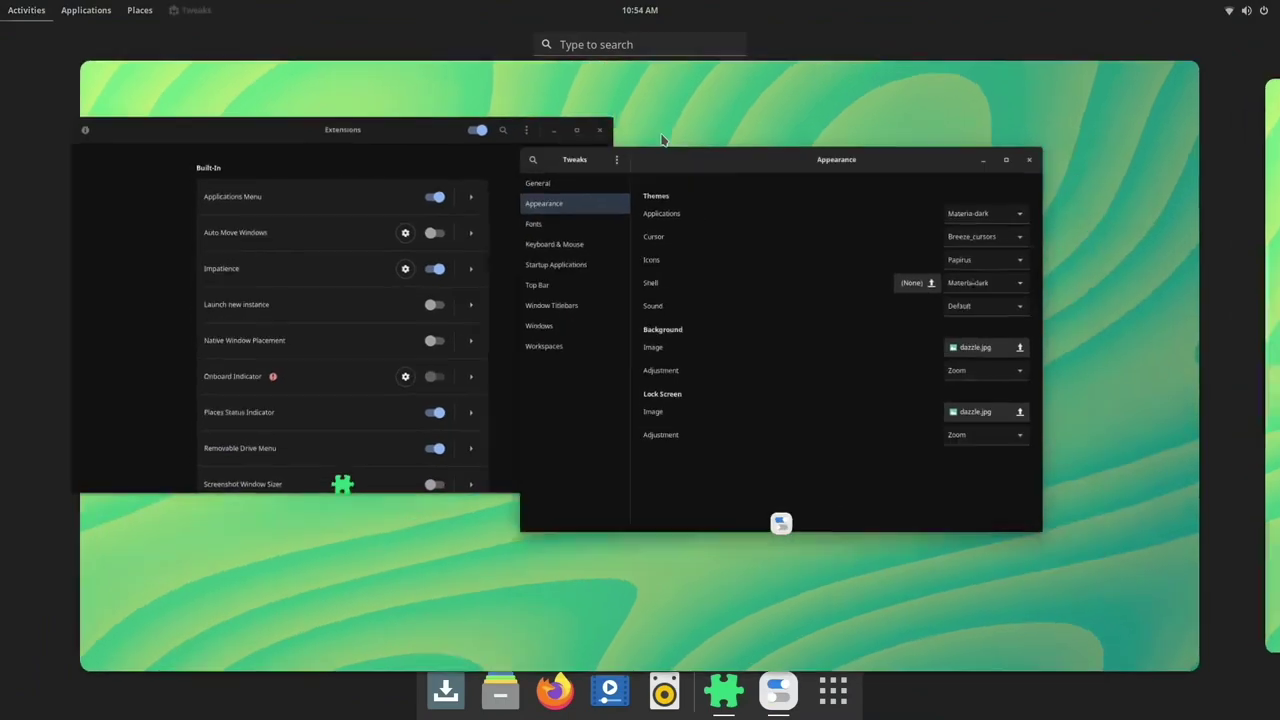
pyautogui.press('super')
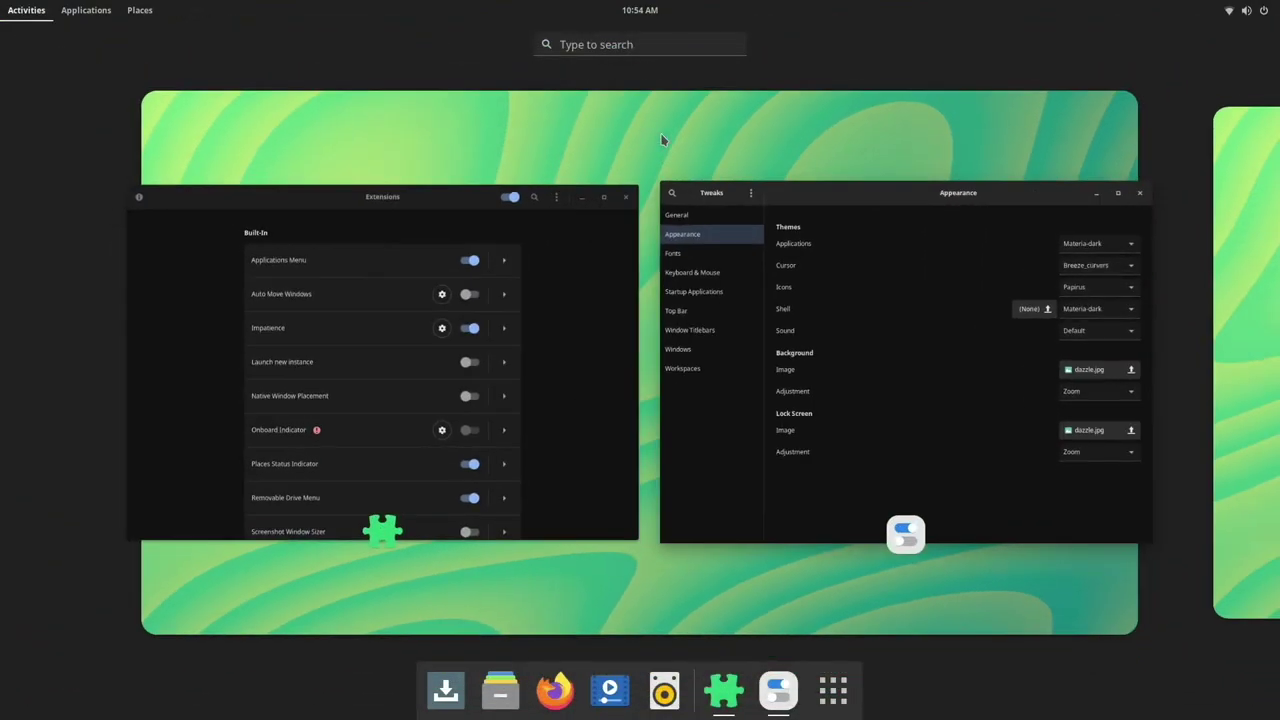
pyautogui.click(223, 422)
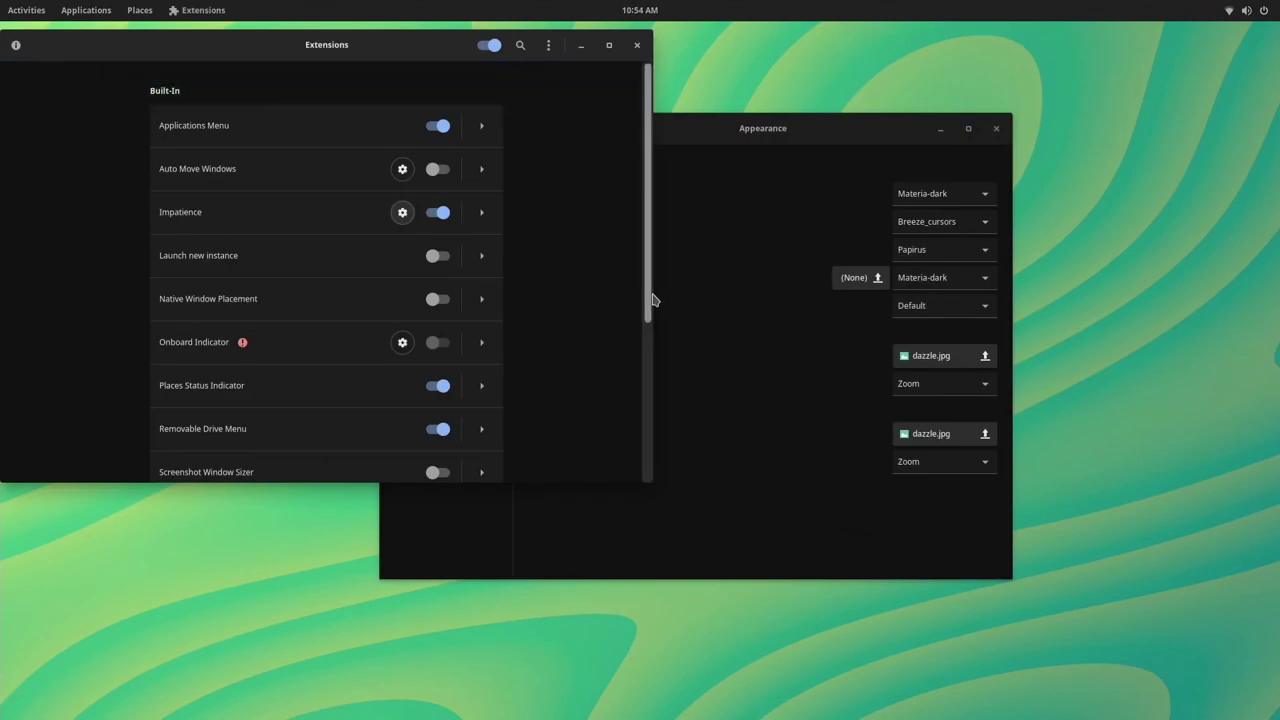
# Enable the Native Window Placement extension and check the window arrangement in the Activities overview
pyautogui.moveTo(648, 305); pyautogui.dragTo(631, 450)
pyautogui.scroll(5, 628, 430)
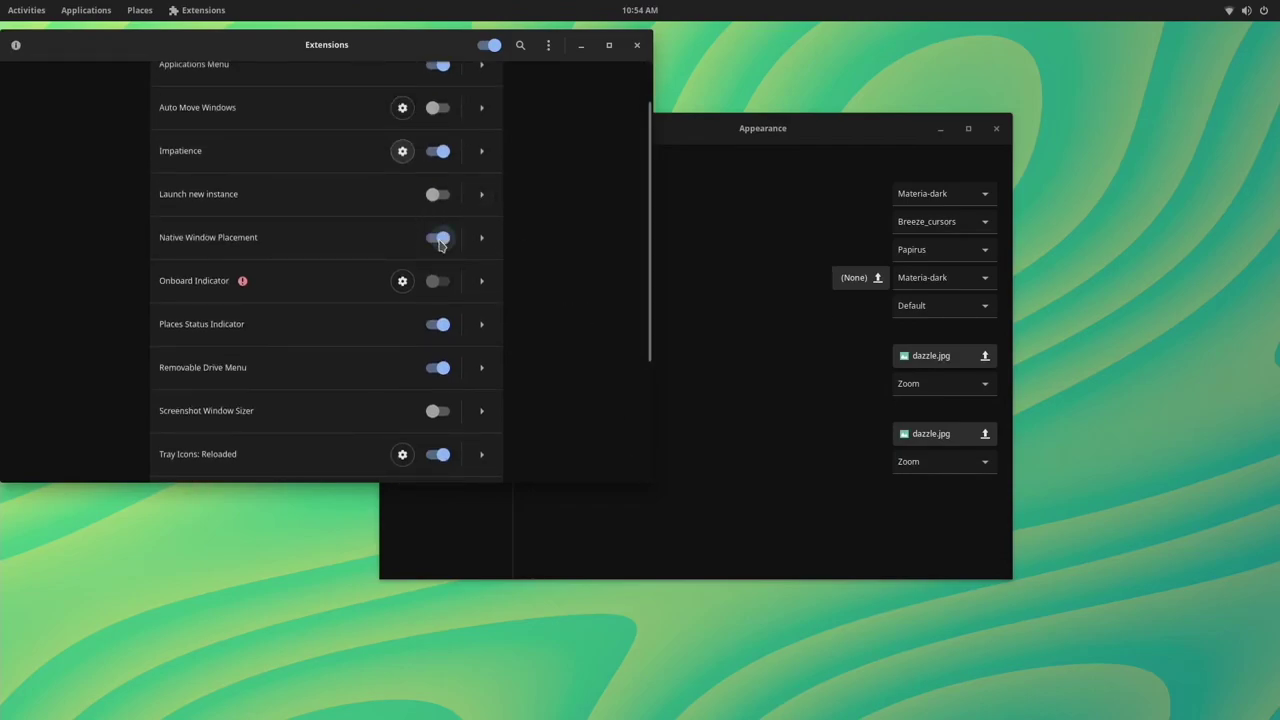
pyautogui.press('super')
pyautogui.press('super')
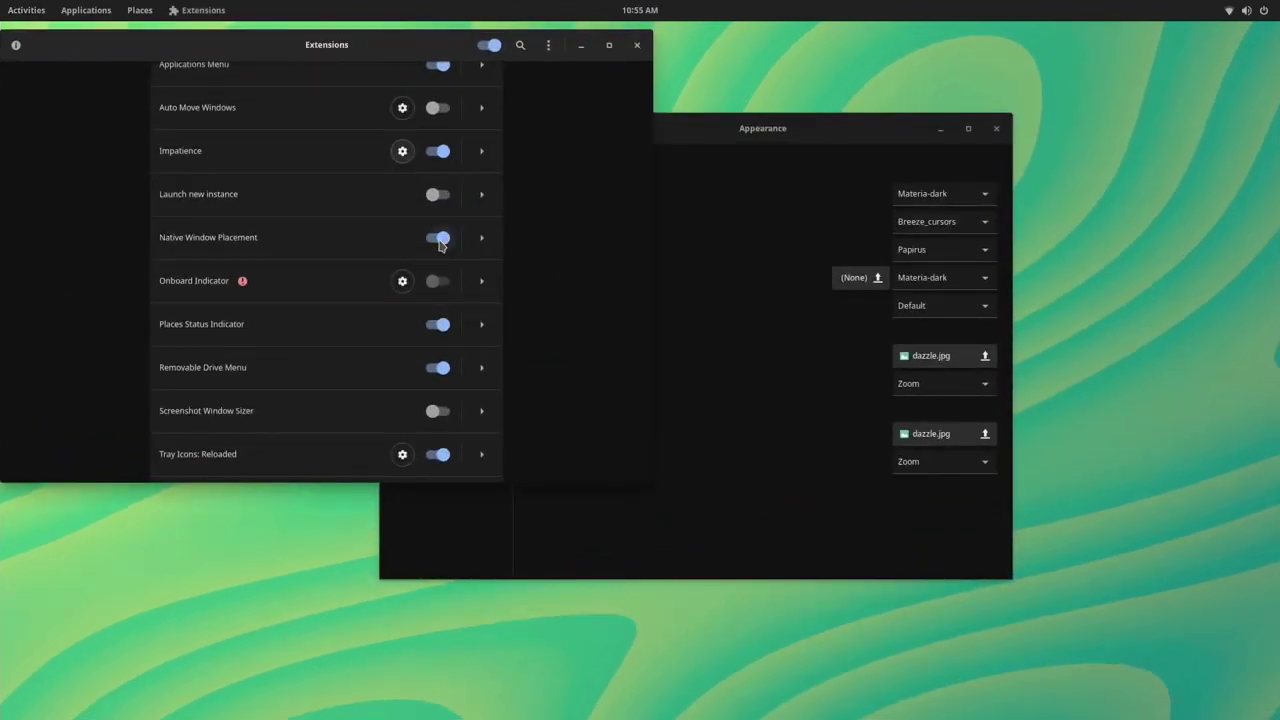
pyautogui.press('super')
pyautogui.press('super')
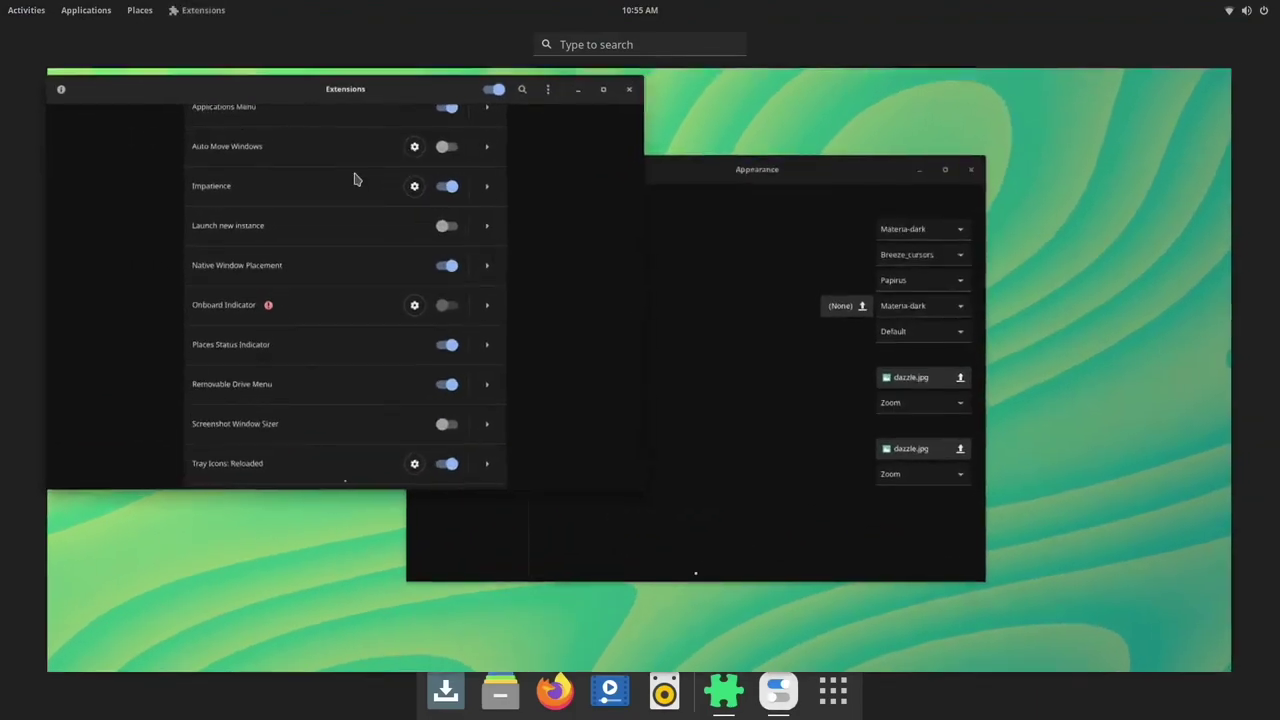
# Disable the Impatience extension and toggle the Activities overview repeatedly to check the animation speed
pyautogui.click(436, 151)
pyautogui.press('super')
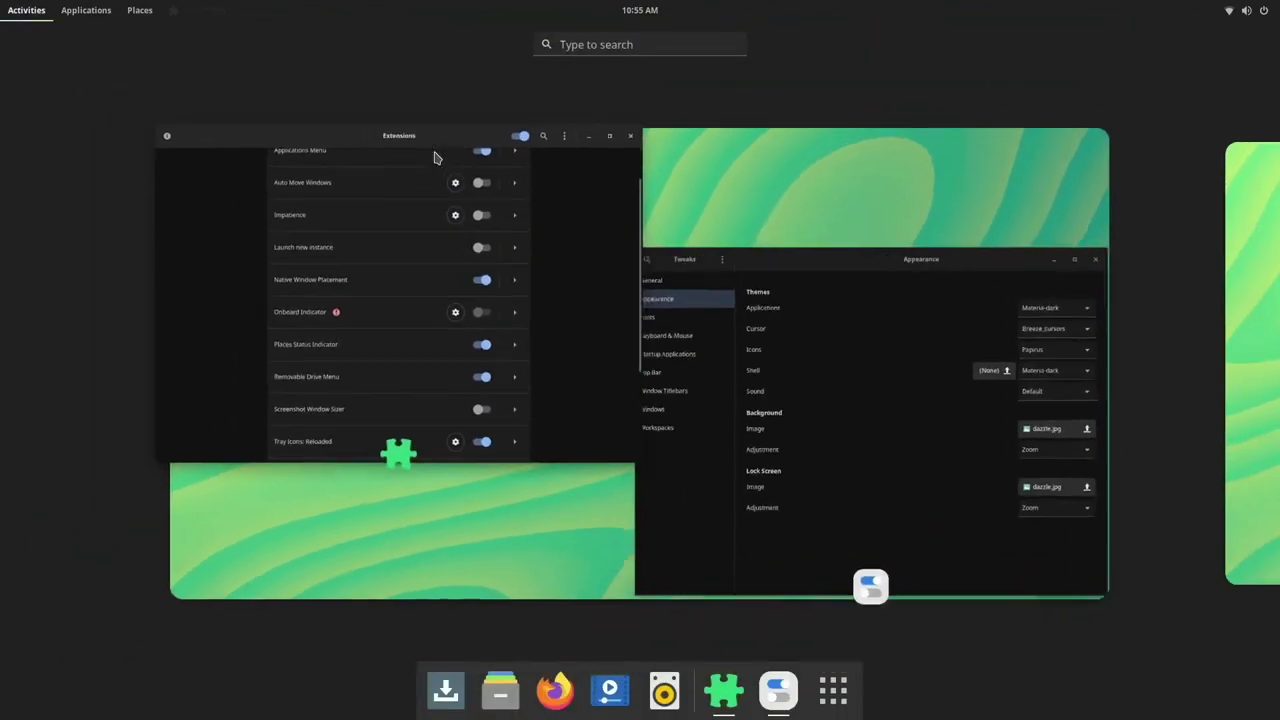
pyautogui.press('super')
pyautogui.press('super')
pyautogui.press('super')
pyautogui.press('super')
pyautogui.press('super')
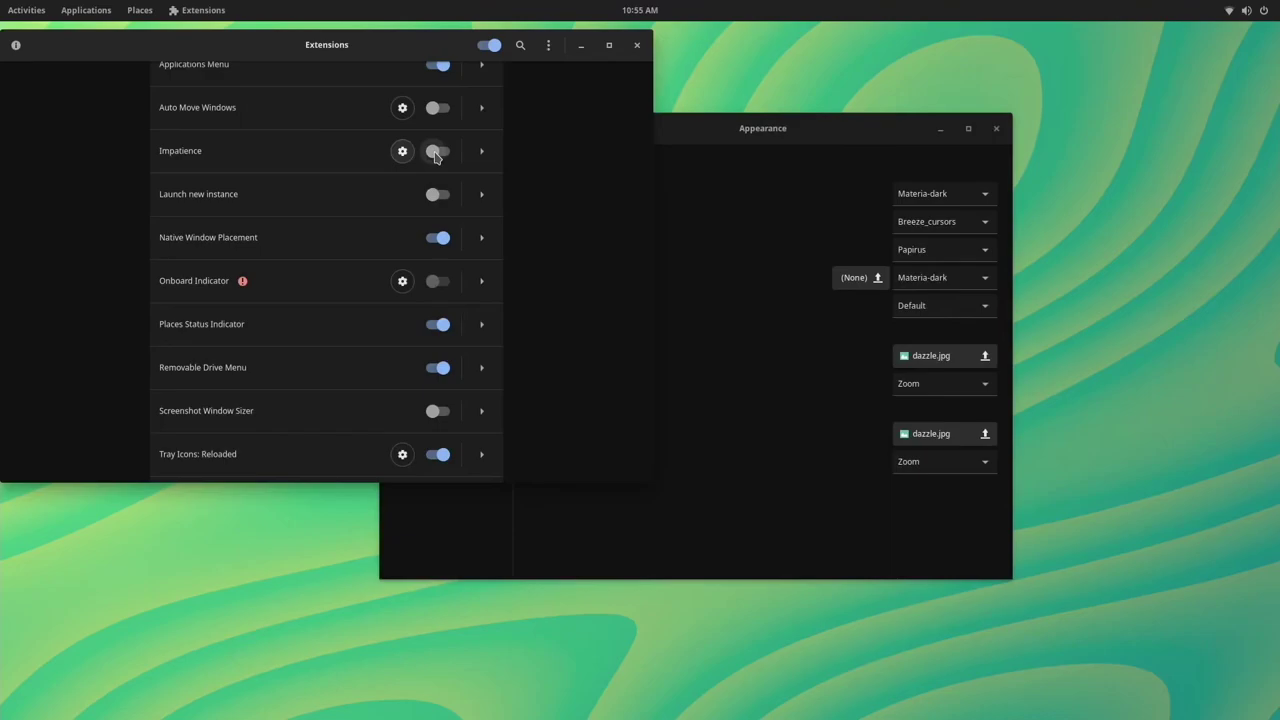
pyautogui.press('super')
pyautogui.press('super')
pyautogui.press('super')
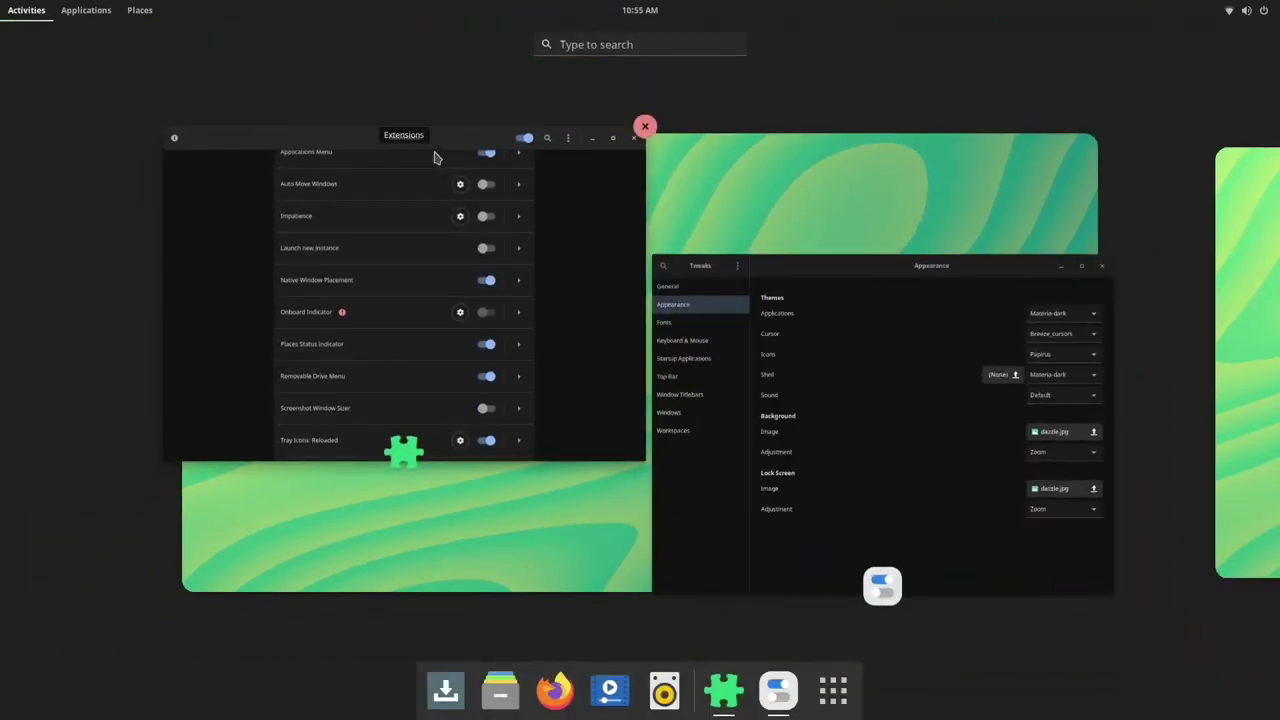
pyautogui.press('super')
pyautogui.press('super')
pyautogui.press('super')
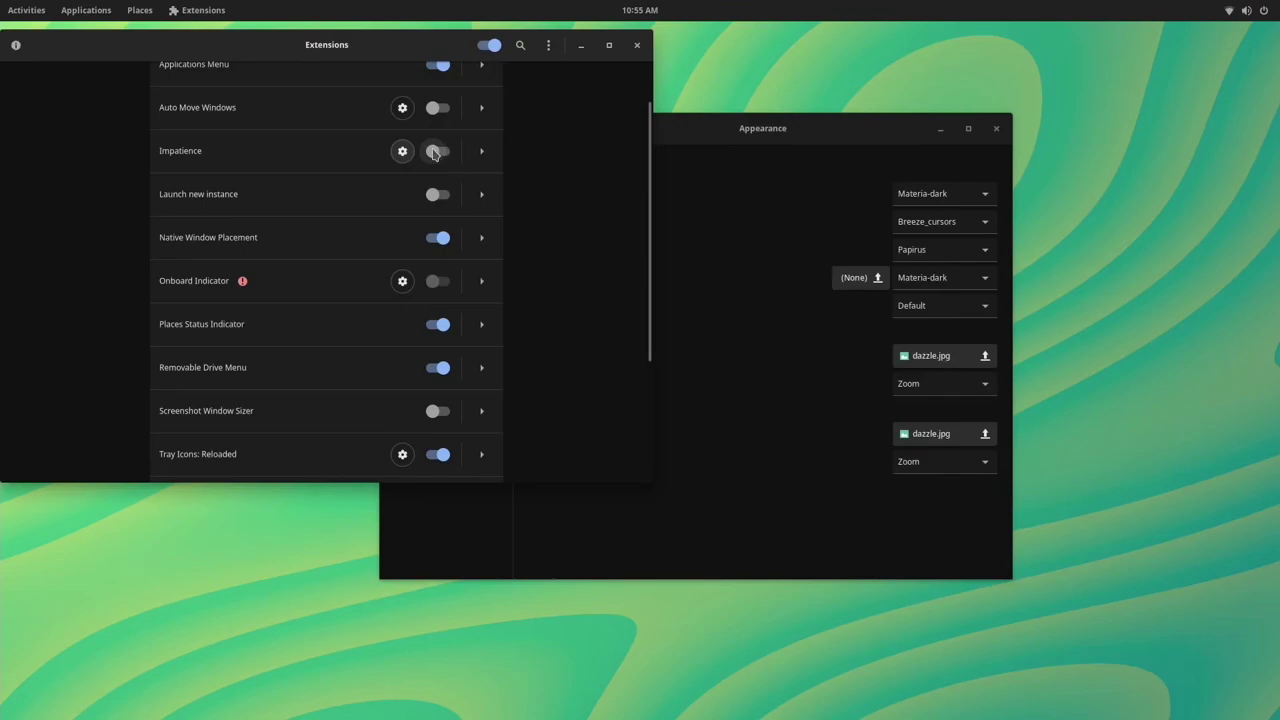
# Look at the Impatience speed scaling setting, then compare the overview animation with the extension disabled
pyautogui.click(402, 152)
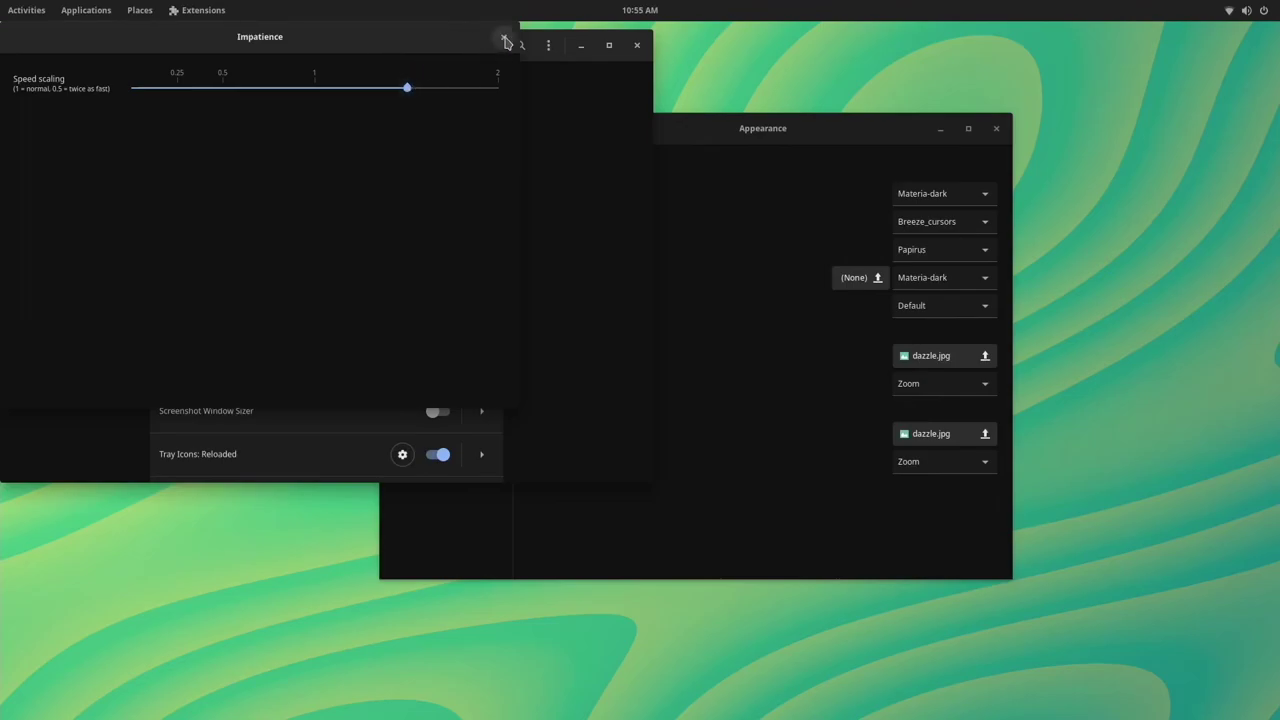
pyautogui.click(503, 37)
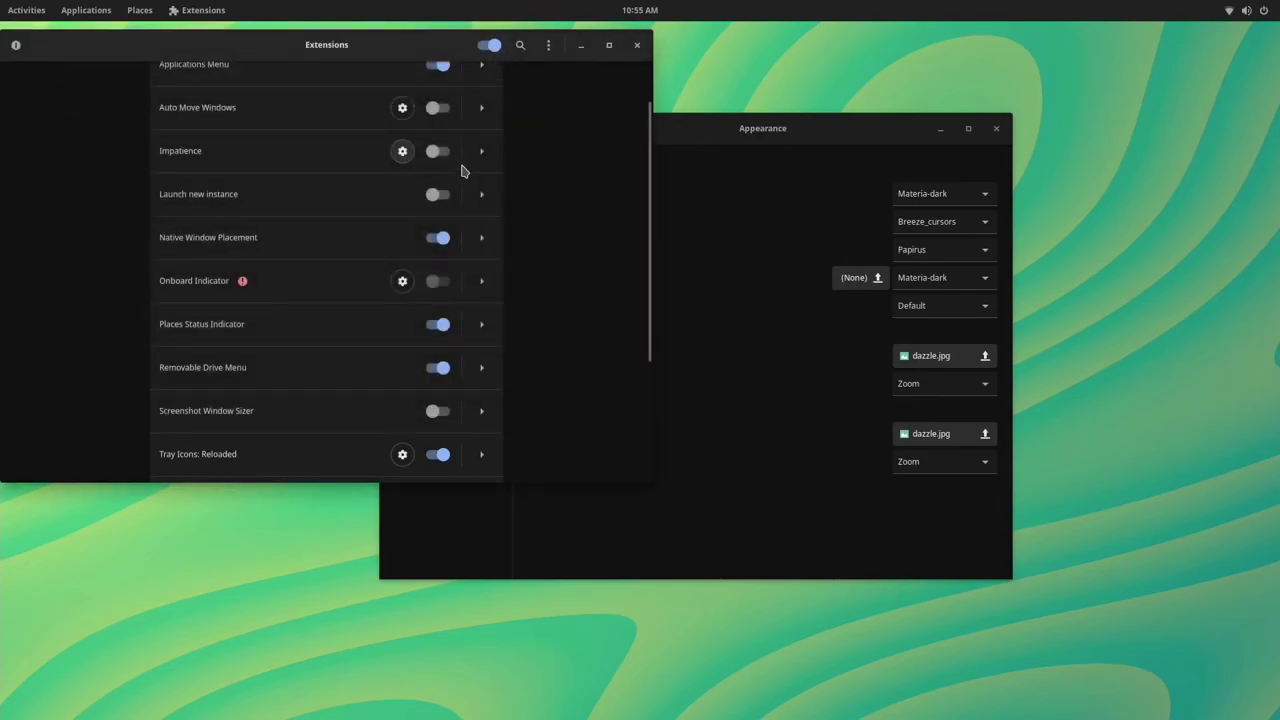
pyautogui.press('super')
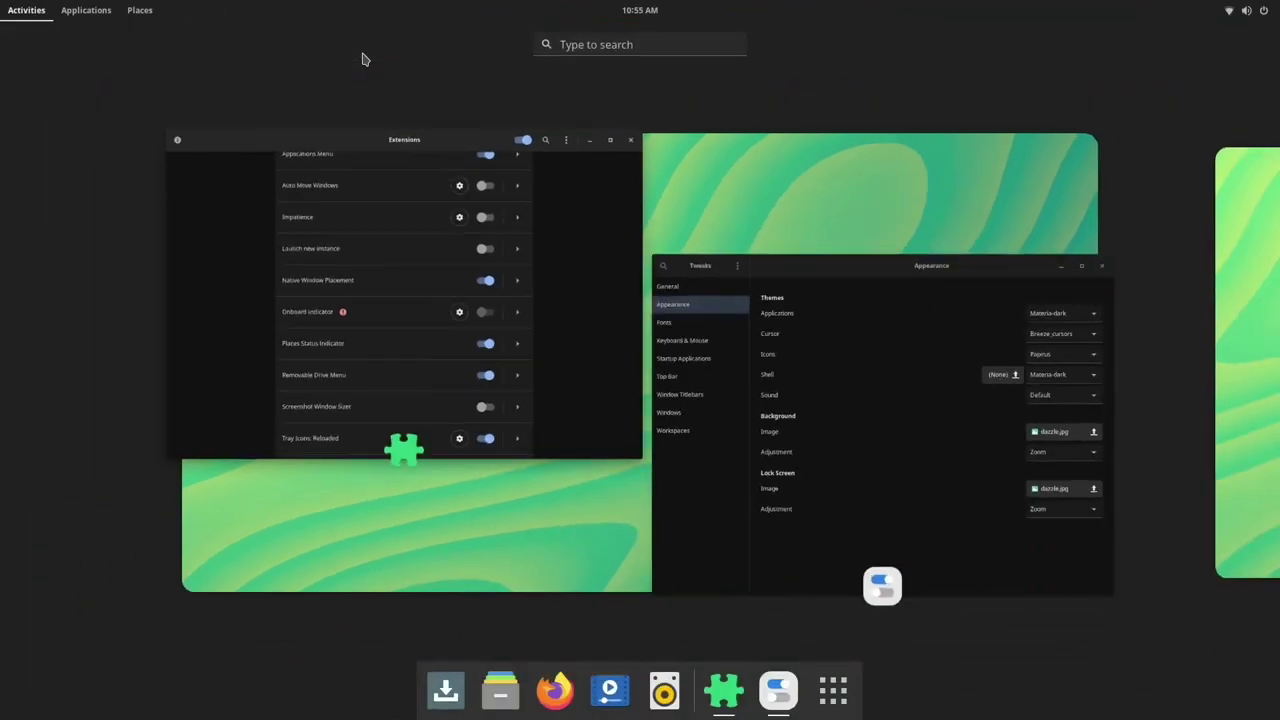
pyautogui.press('super')
pyautogui.press('super')
pyautogui.press('super')
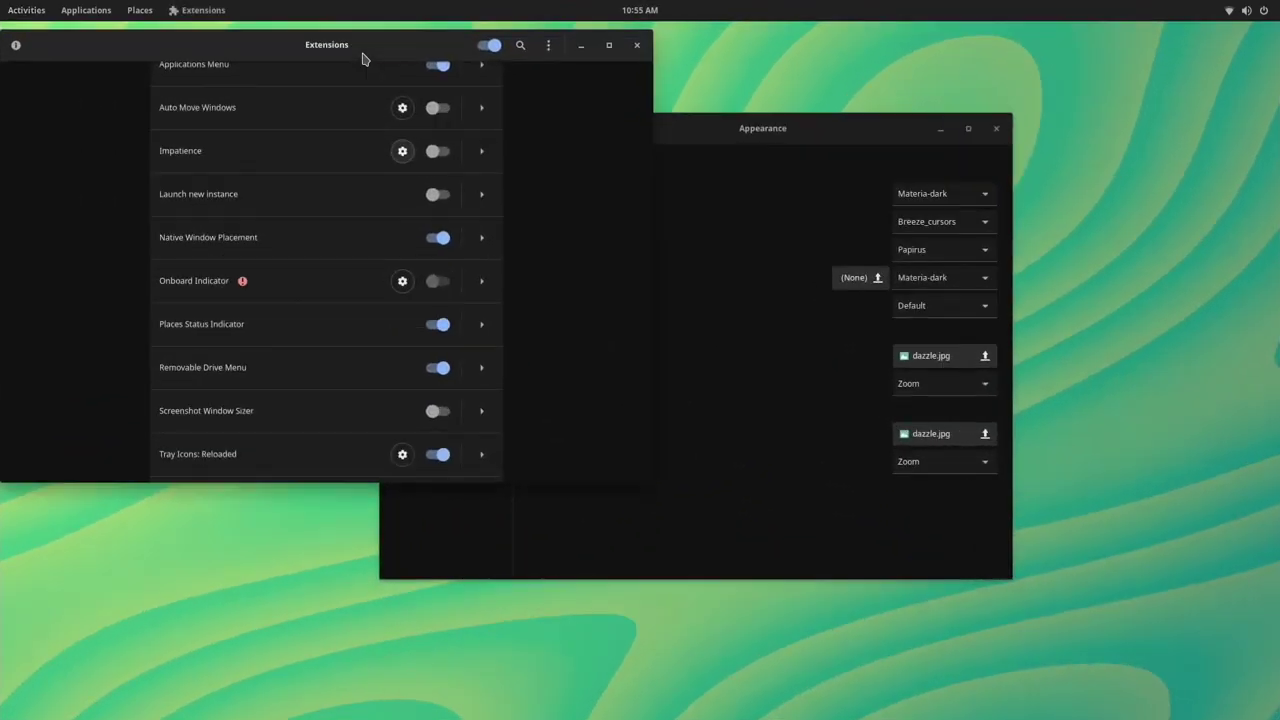
pyautogui.press('super')
pyautogui.press('super')
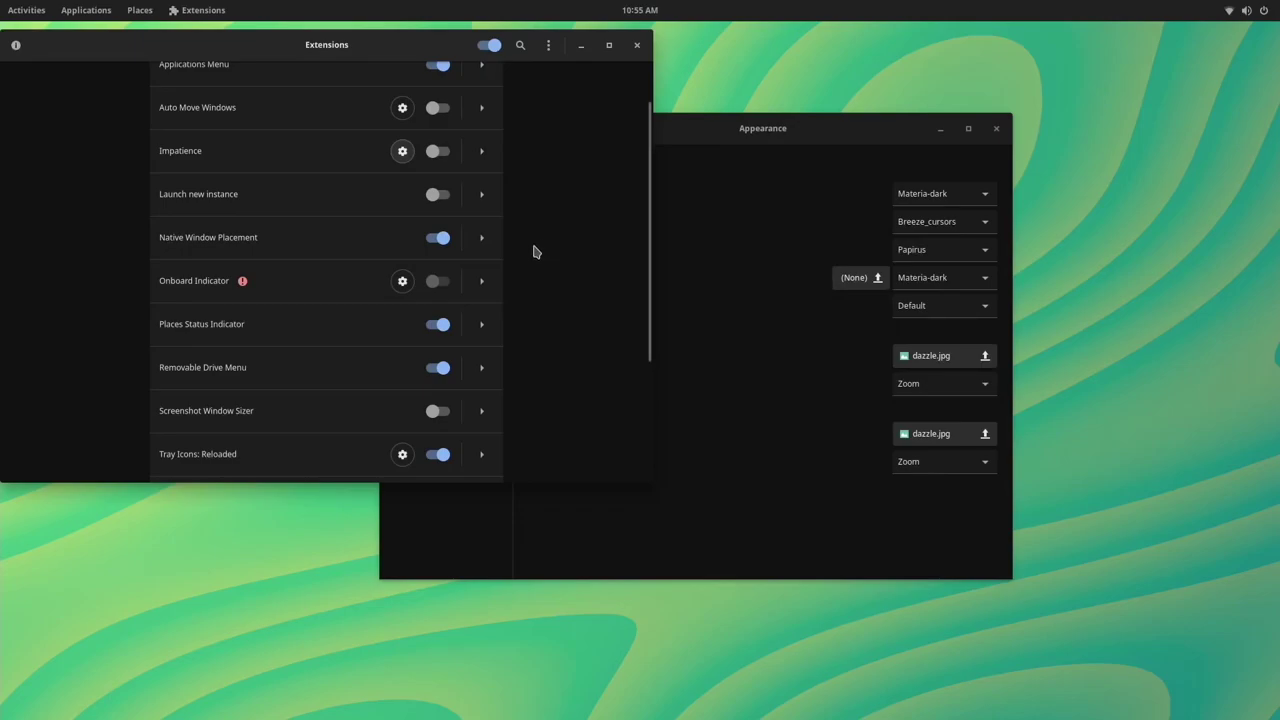
# Enable the Window List extension
pyautogui.scroll(-2, 529, 264)
pyautogui.scroll(-2, 527, 263)
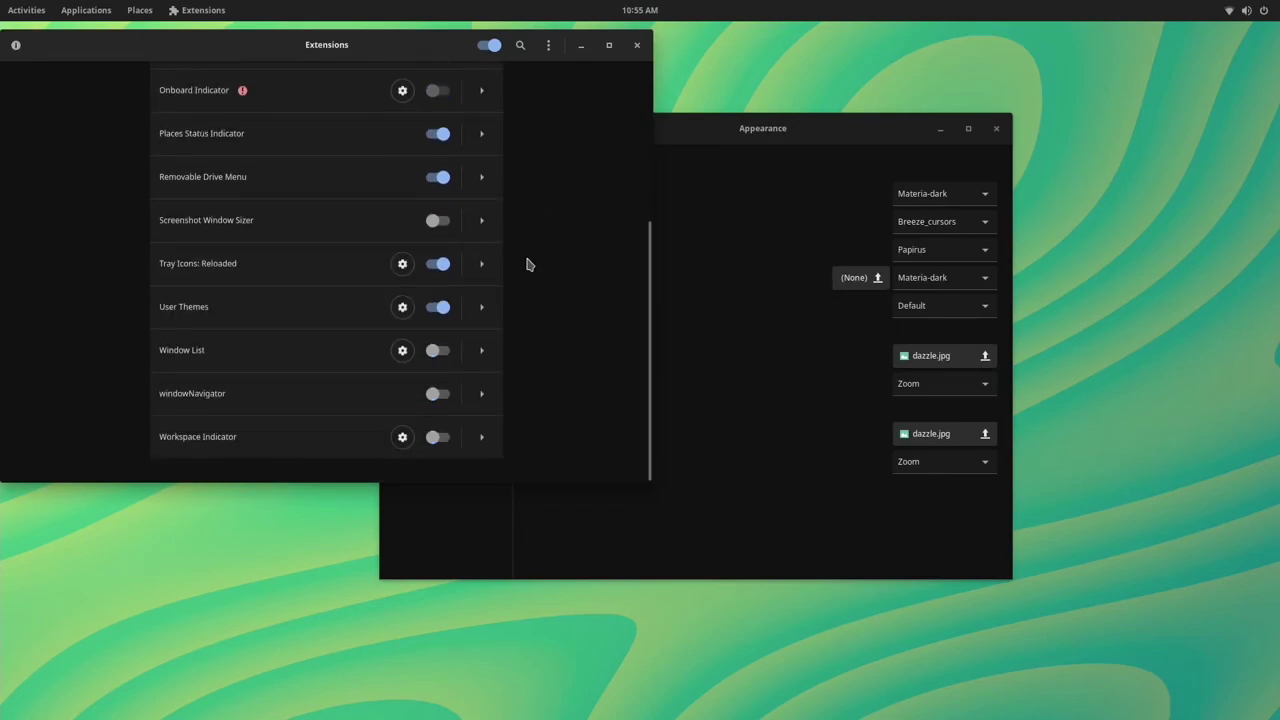
pyautogui.click(443, 351)
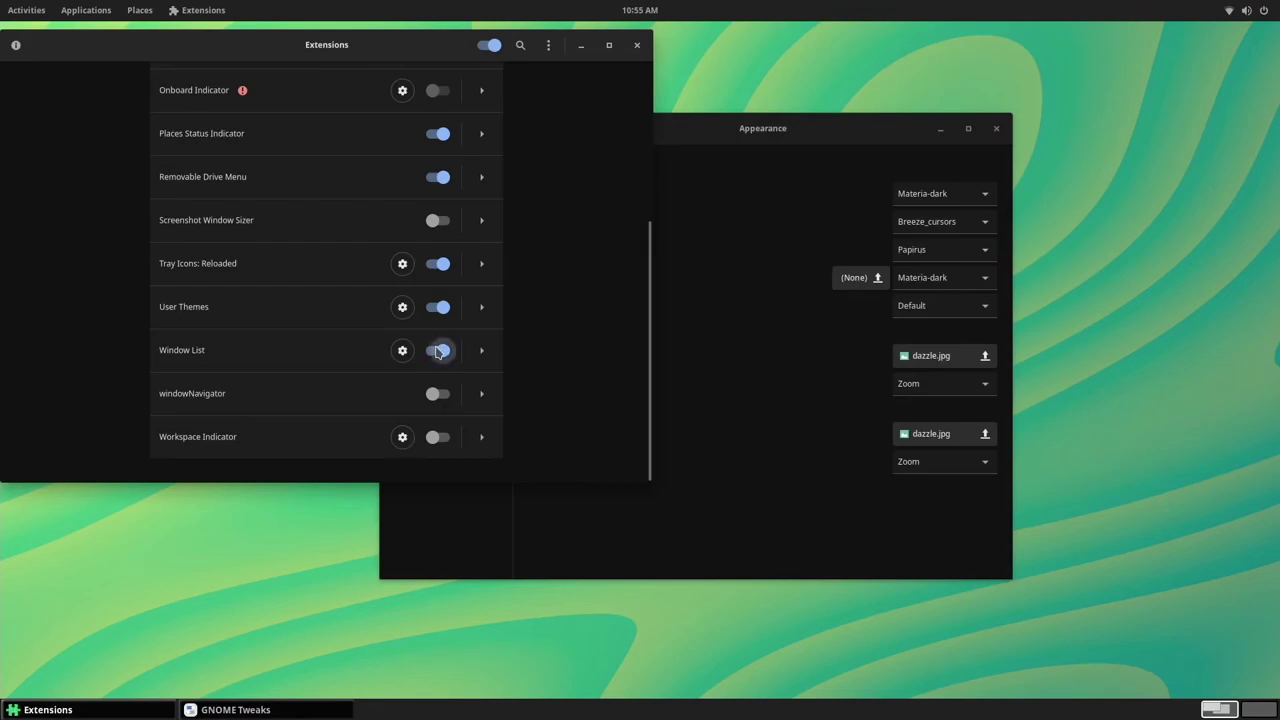
# Disable the Window List extension, then enable Workspace Indicator and switch to the second workspace and back
pyautogui.click(435, 349)
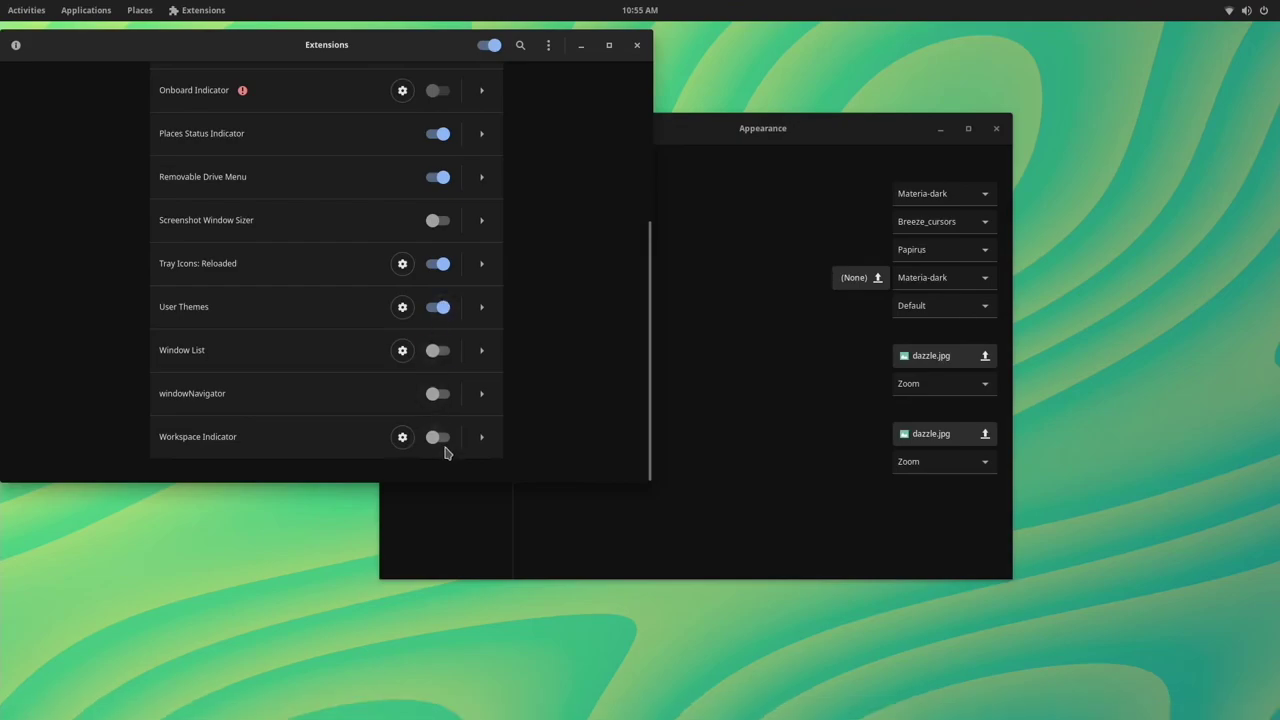
pyautogui.click(443, 438)
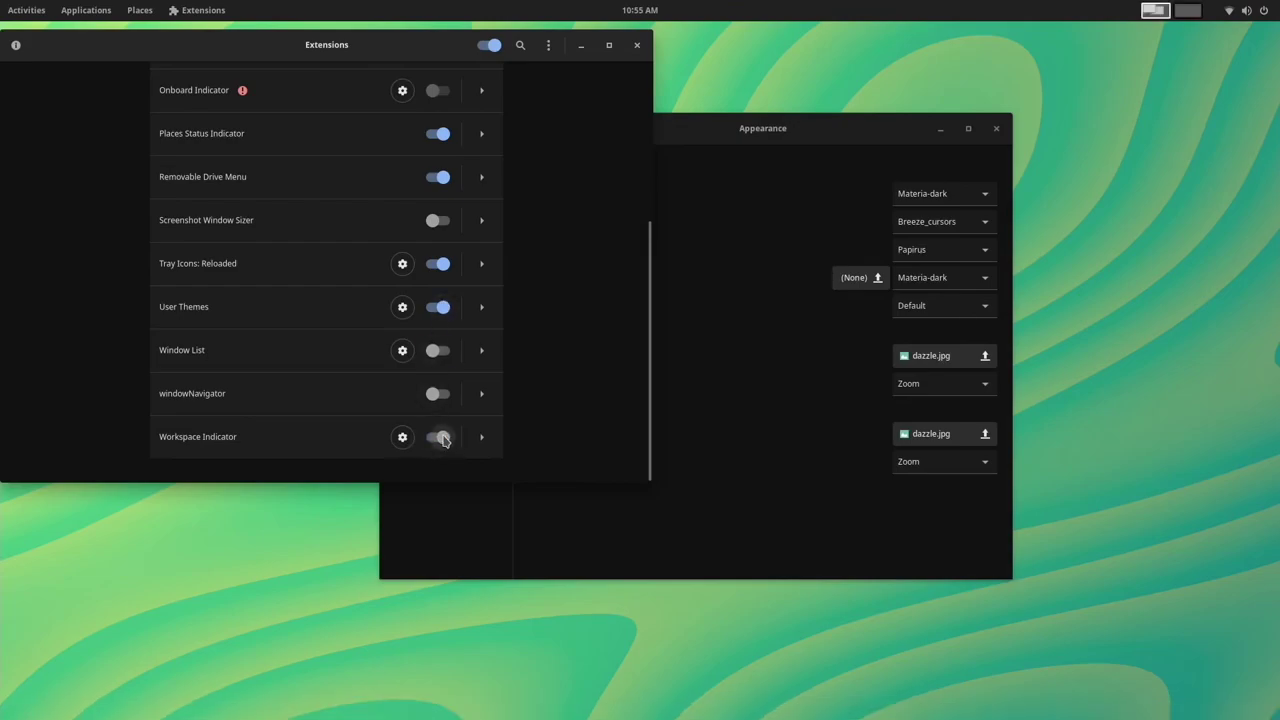
pyautogui.click(1190, 10)
pyautogui.click(1157, 11)
# Look over the remaining extensions, then close Extensions and reposition the Tweaks window
pyautogui.scroll(2, 532, 305)
pyautogui.scroll(-2, 526, 291)
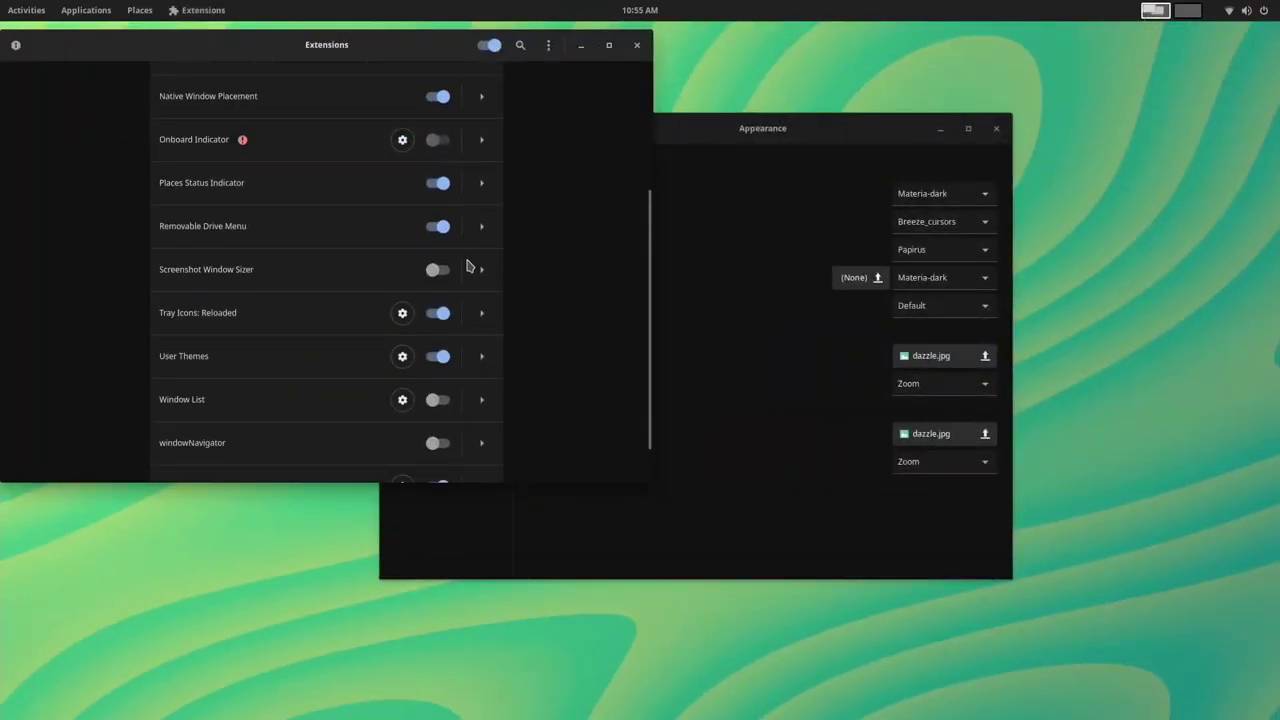
pyautogui.scroll(3, 503, 251)
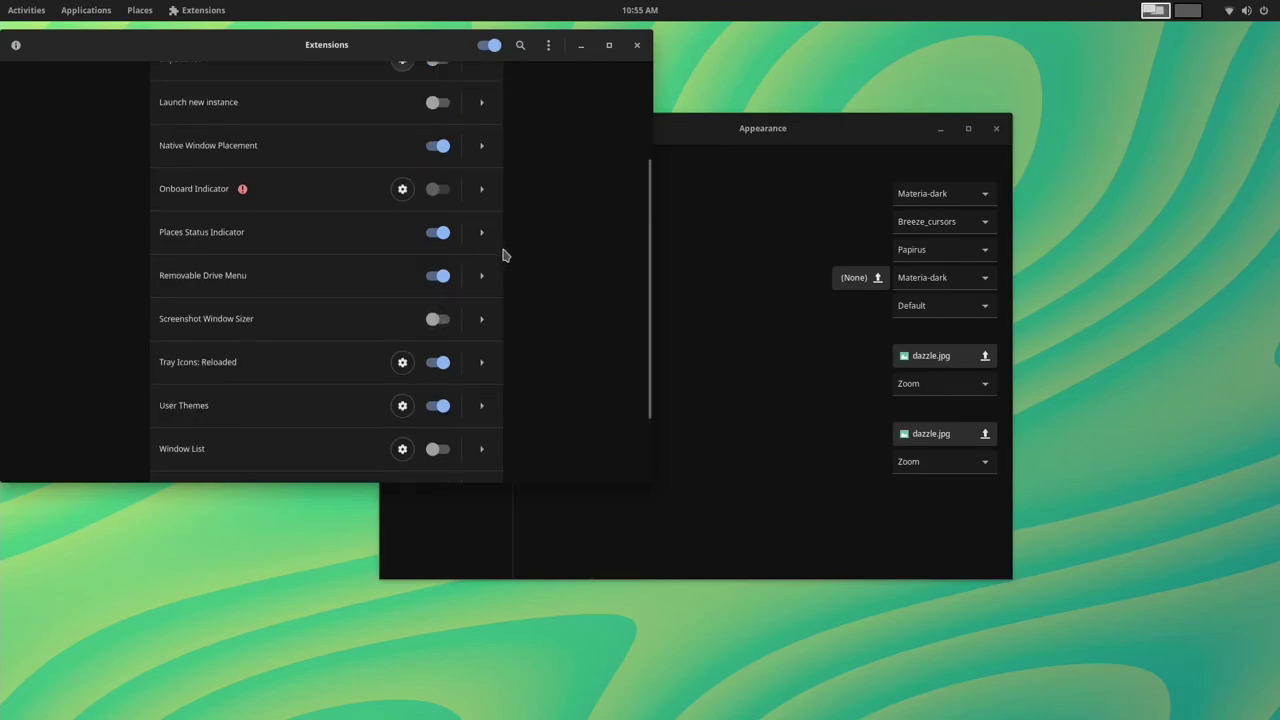
pyautogui.scroll(1, 500, 260)
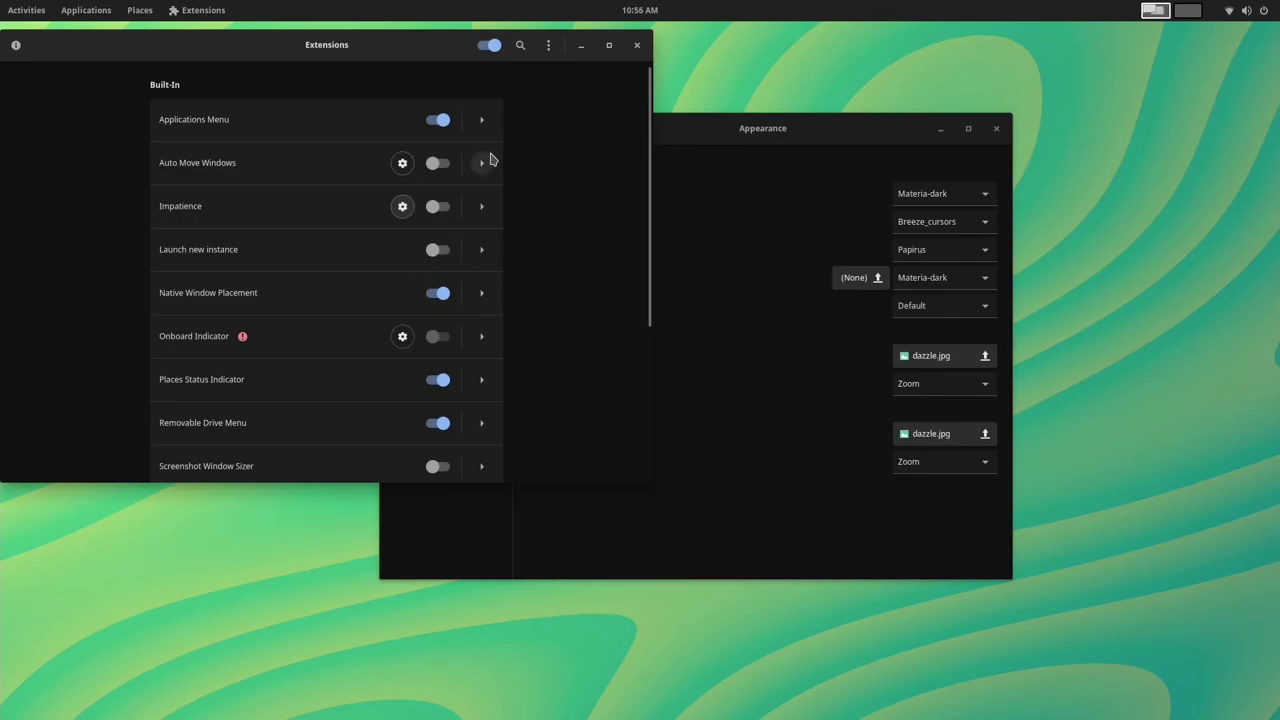
pyautogui.click(637, 45)
pyautogui.moveTo(677, 128); pyautogui.dragTo(533, 72)
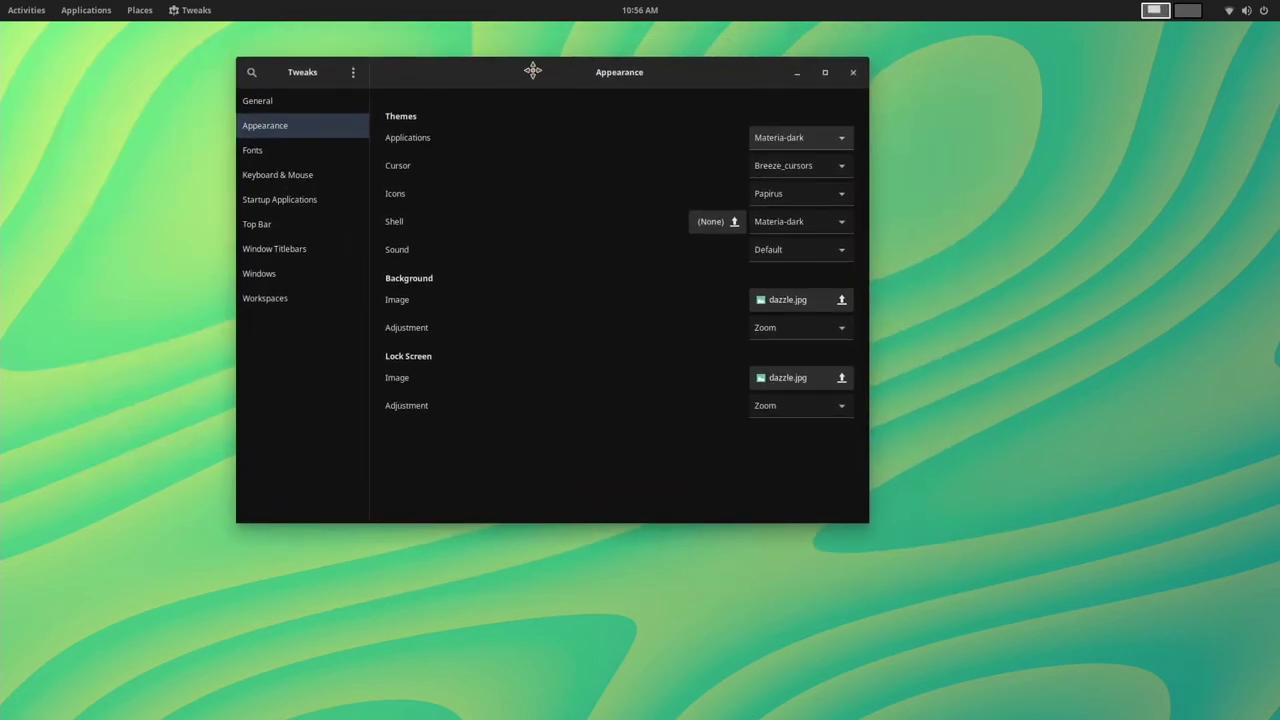
# Open the Software Center, maximize its window and check the desktop's notification list
pyautogui.click(88, 12)
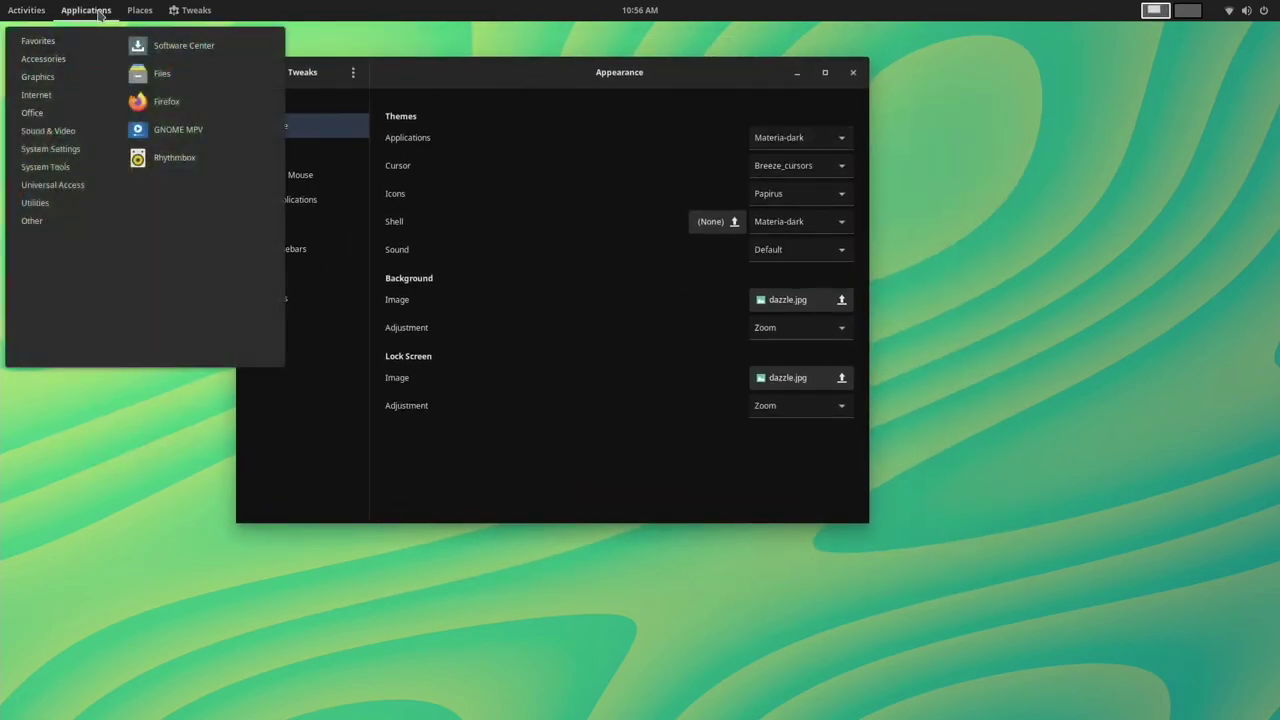
pyautogui.click(192, 45)
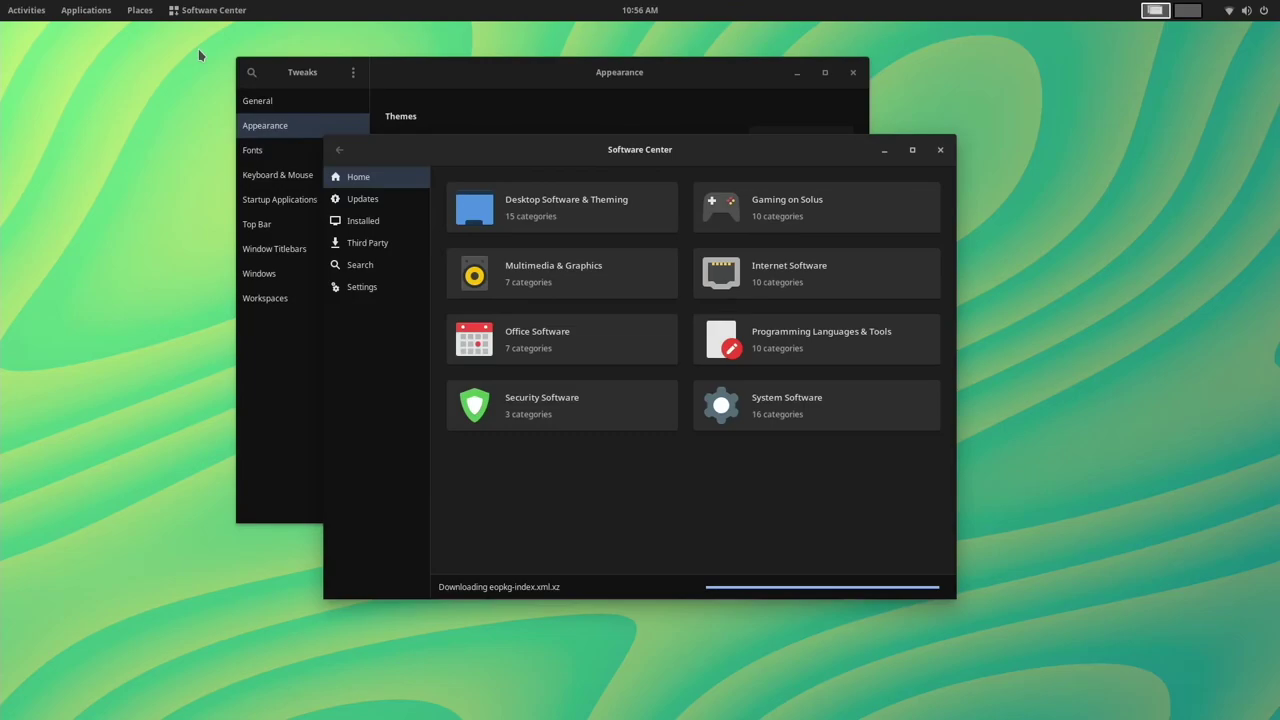
pyautogui.moveTo(494, 151); pyautogui.dragTo(423, 9)
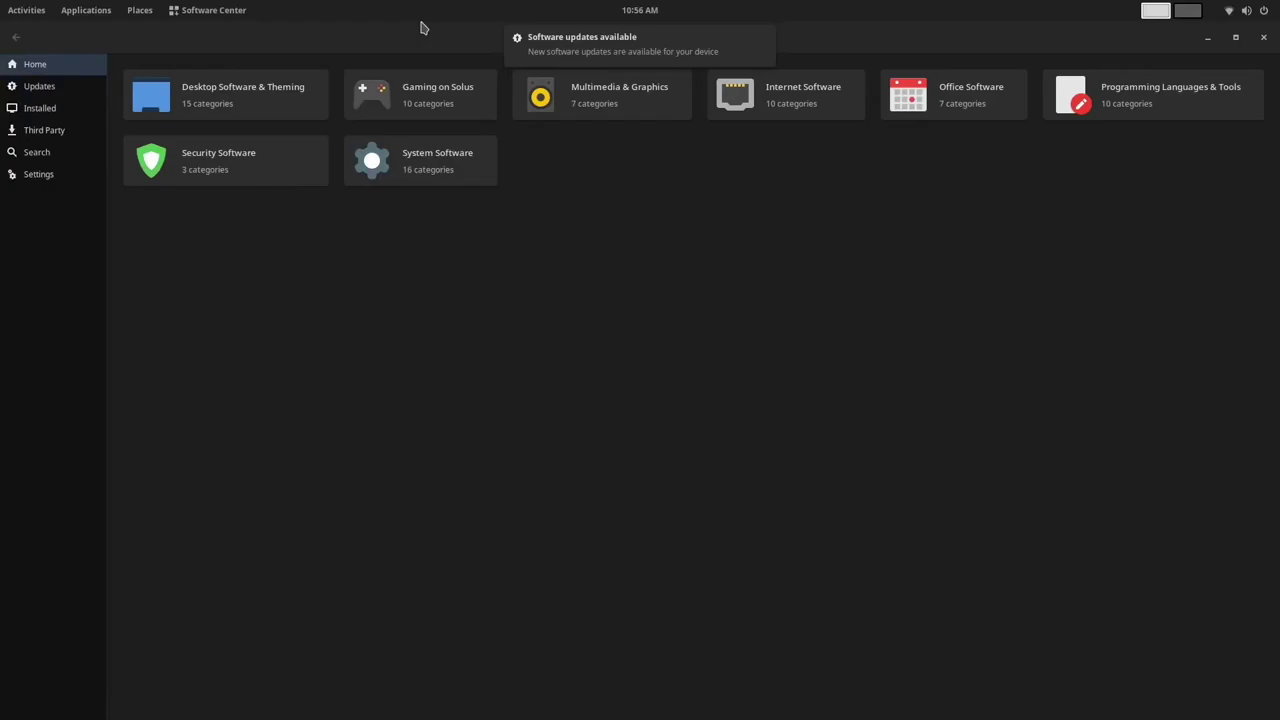
pyautogui.click(624, 10)
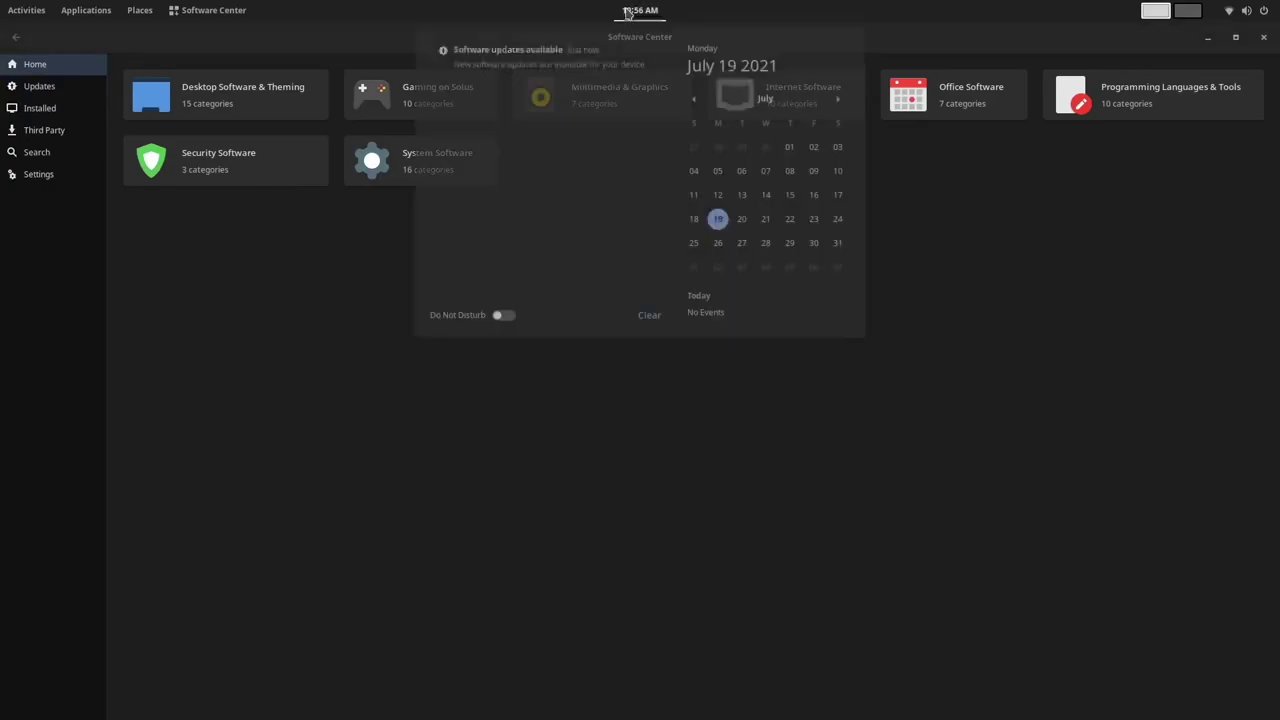
pyautogui.click(627, 10)
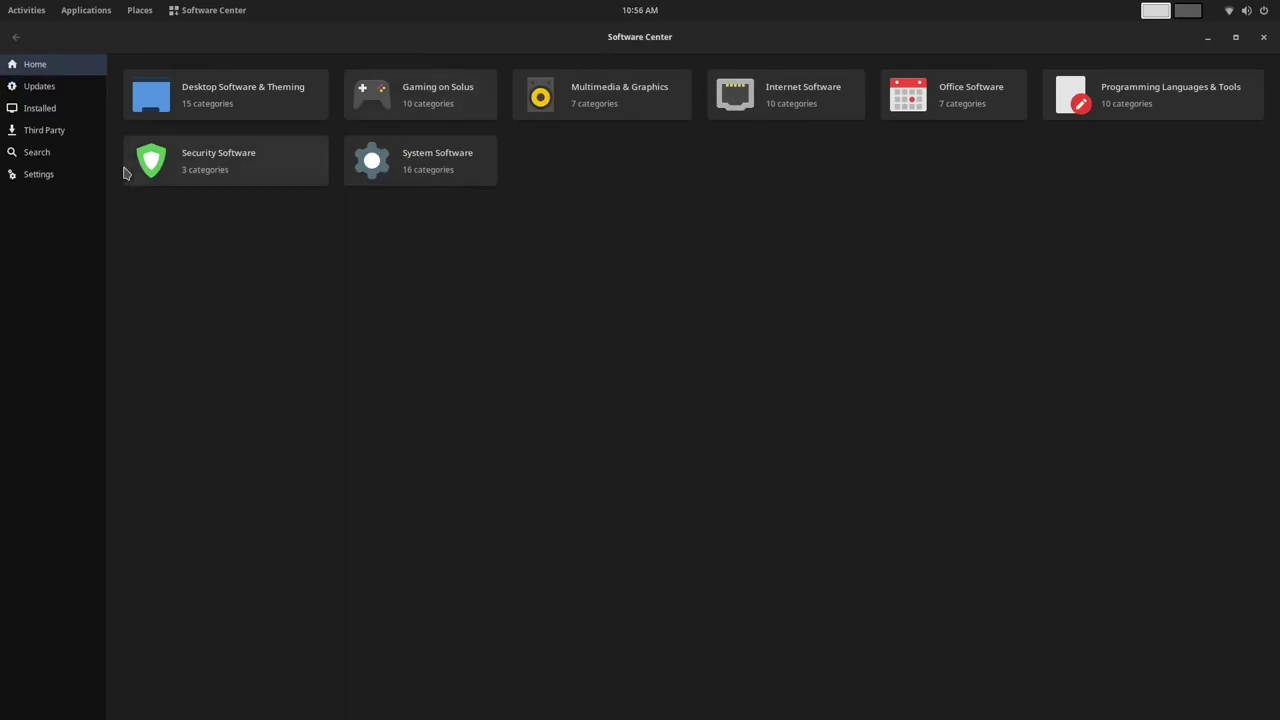
# Install all available system updates and authorize them with the account password
pyautogui.click(75, 90)
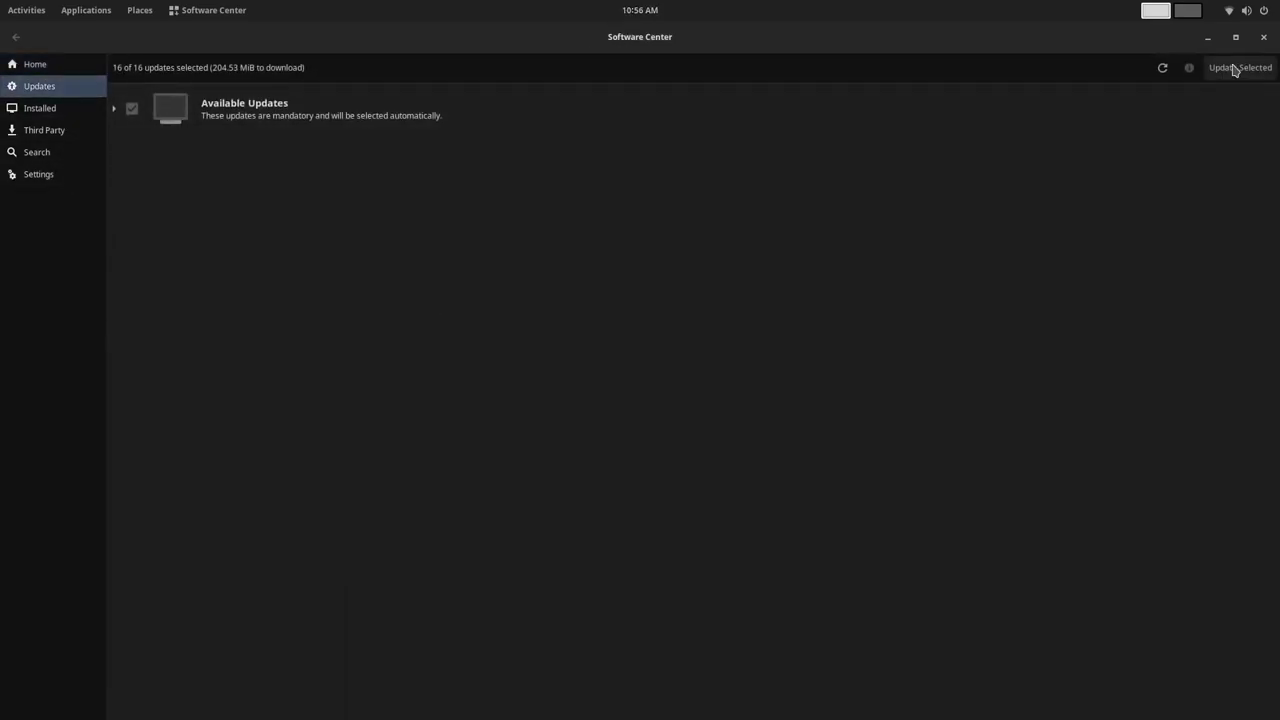
pyautogui.click(240, 89)
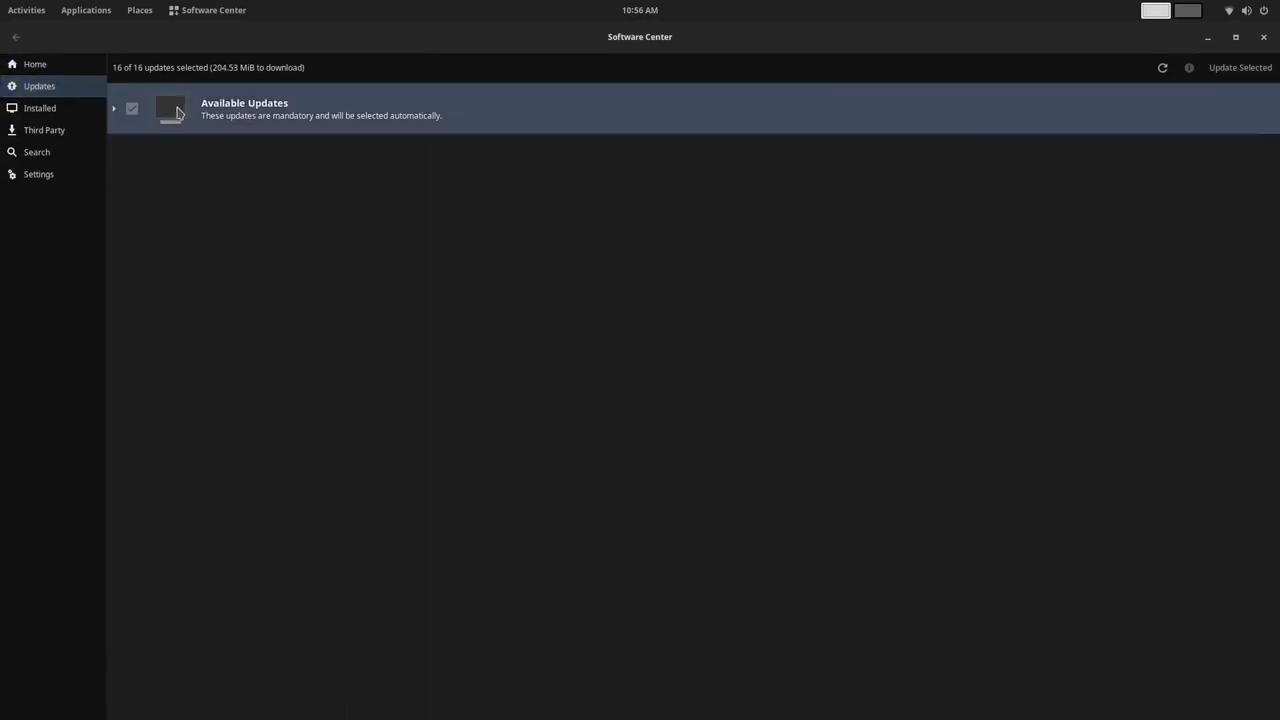
pyautogui.click(1219, 72)
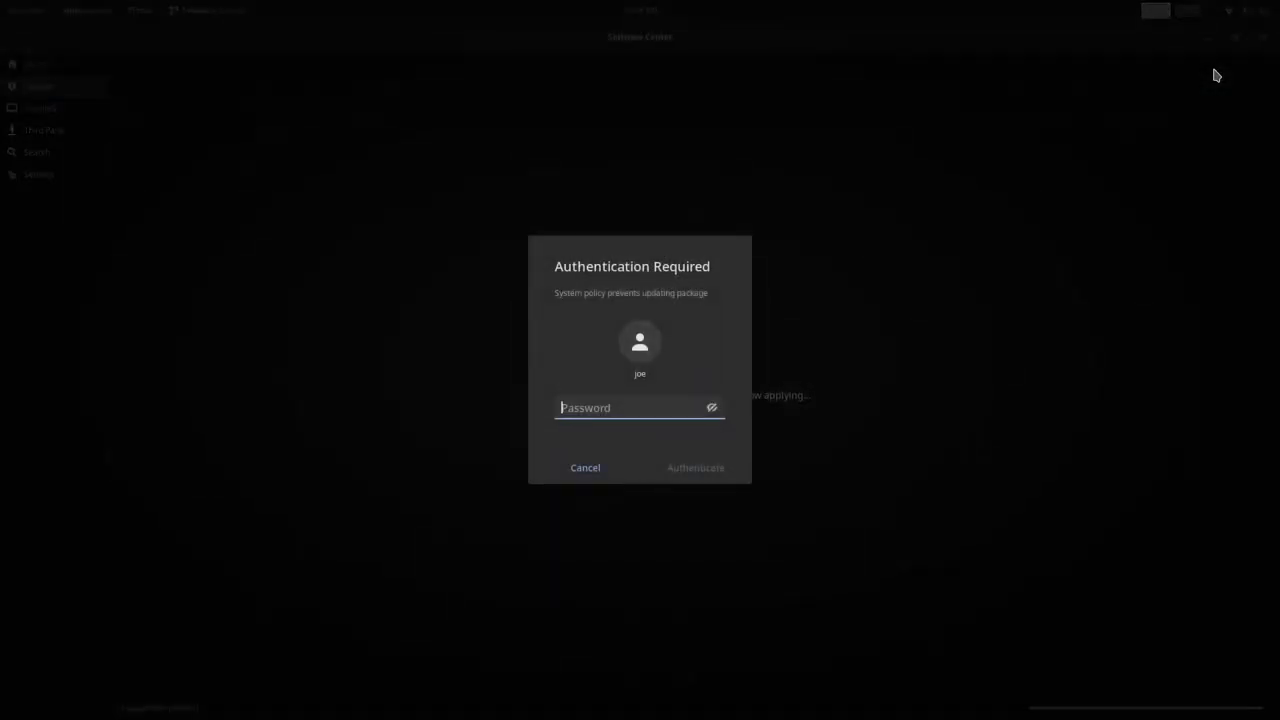
pyautogui.write('******')
pyautogui.press('Return')
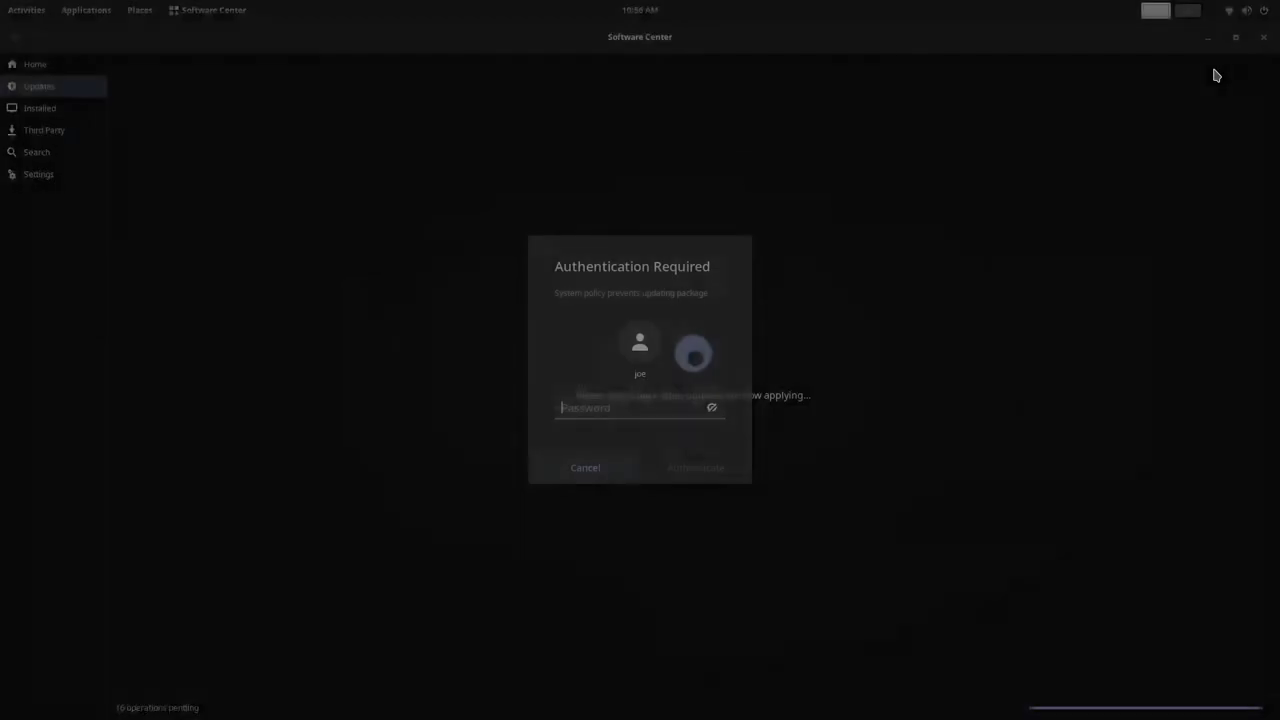
pyautogui.write('*****')
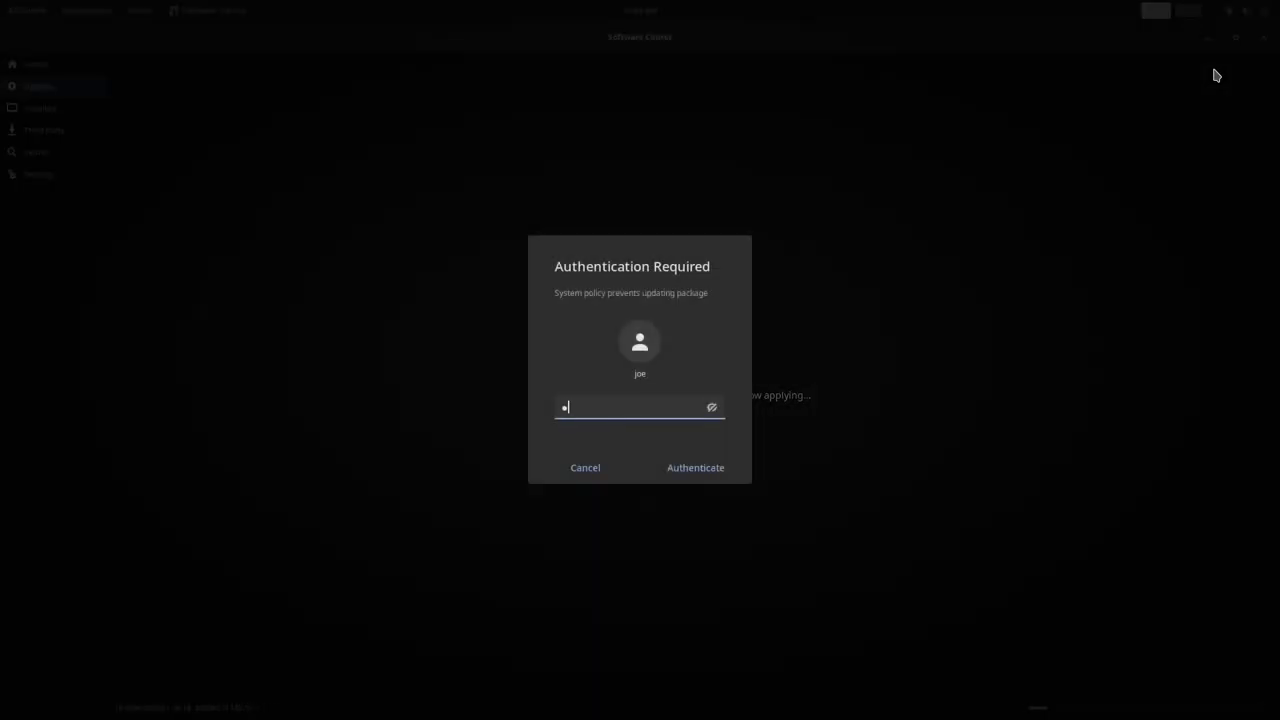
pyautogui.write('*')
pyautogui.press('Return')
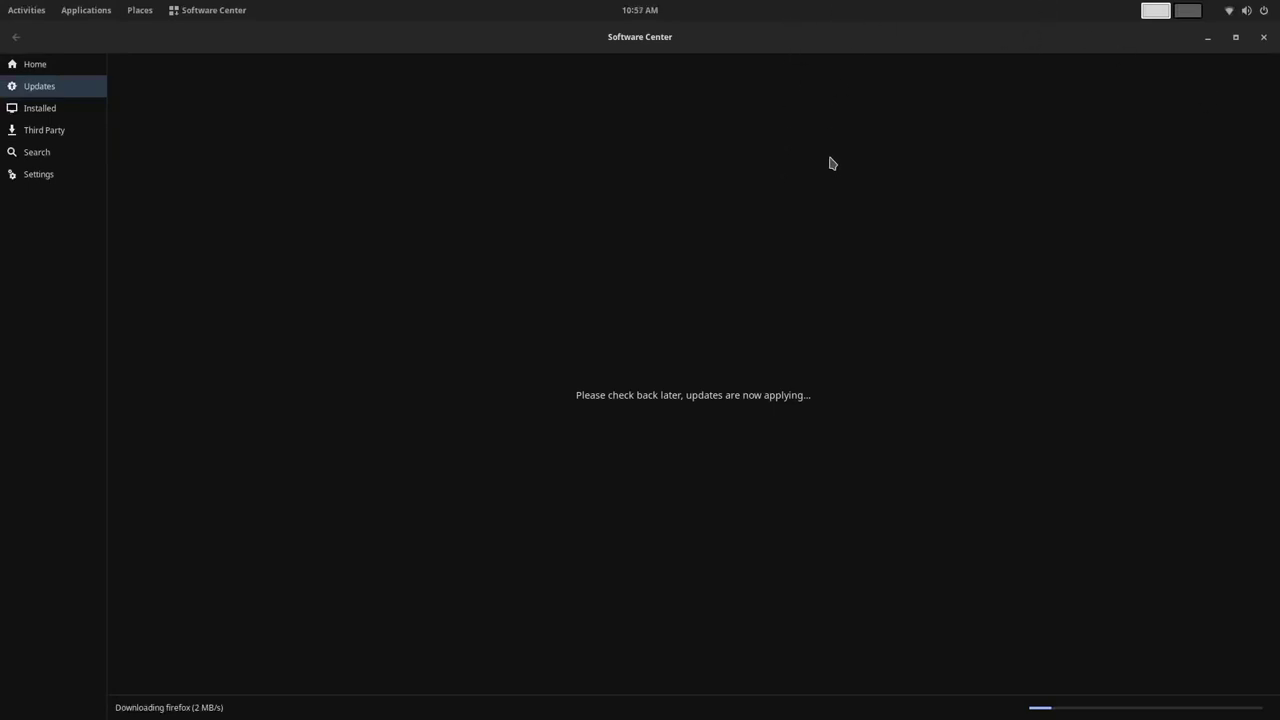
# Restore the Software Center from maximized and move its window so Tweaks is visible behind it
pyautogui.click(1235, 37)
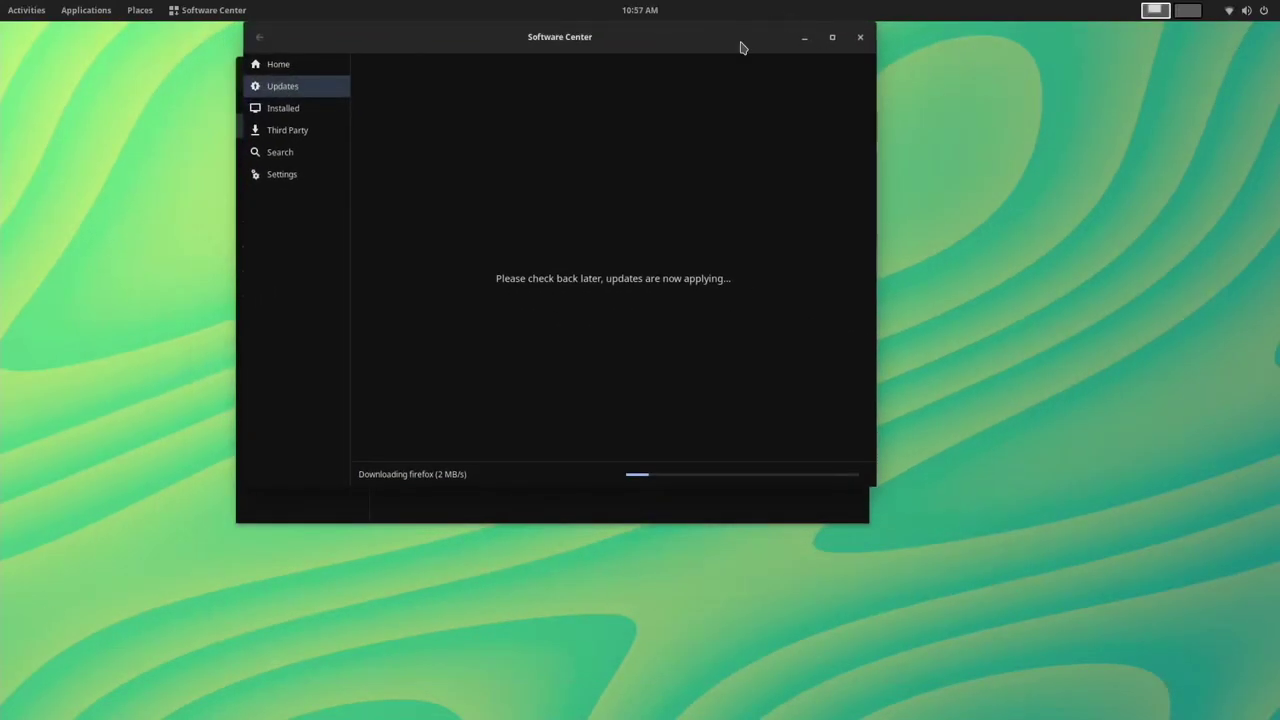
pyautogui.moveTo(686, 34); pyautogui.dragTo(934, 123)
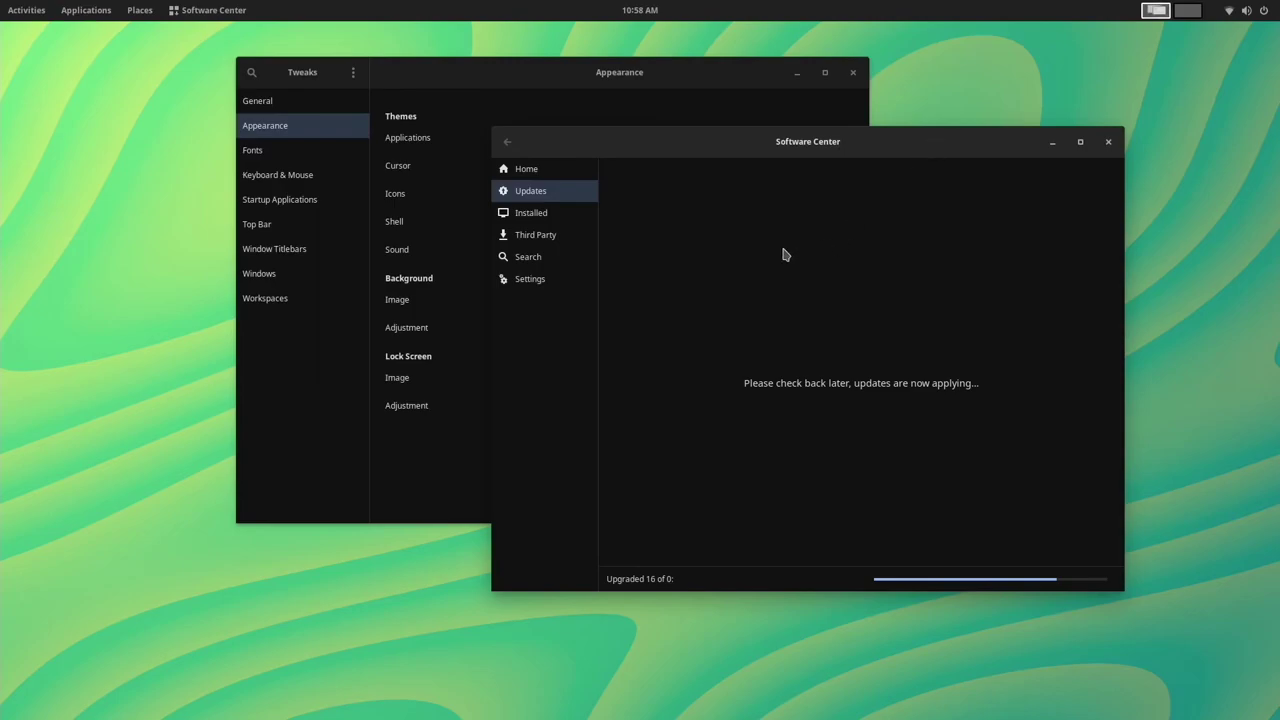
pyautogui.moveTo(695, 146); pyautogui.dragTo(659, 157)
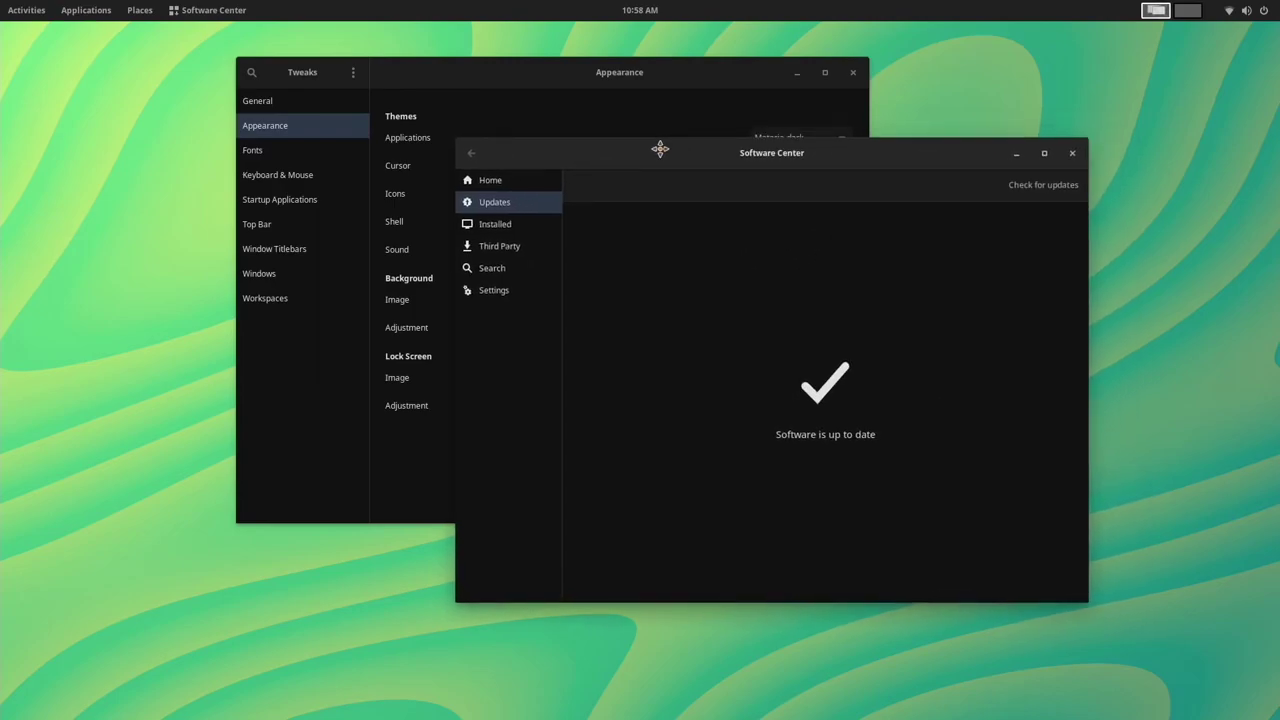
# Toggle the Over-Amplification option in the General settings of Tweaks
pyautogui.click(557, 74)
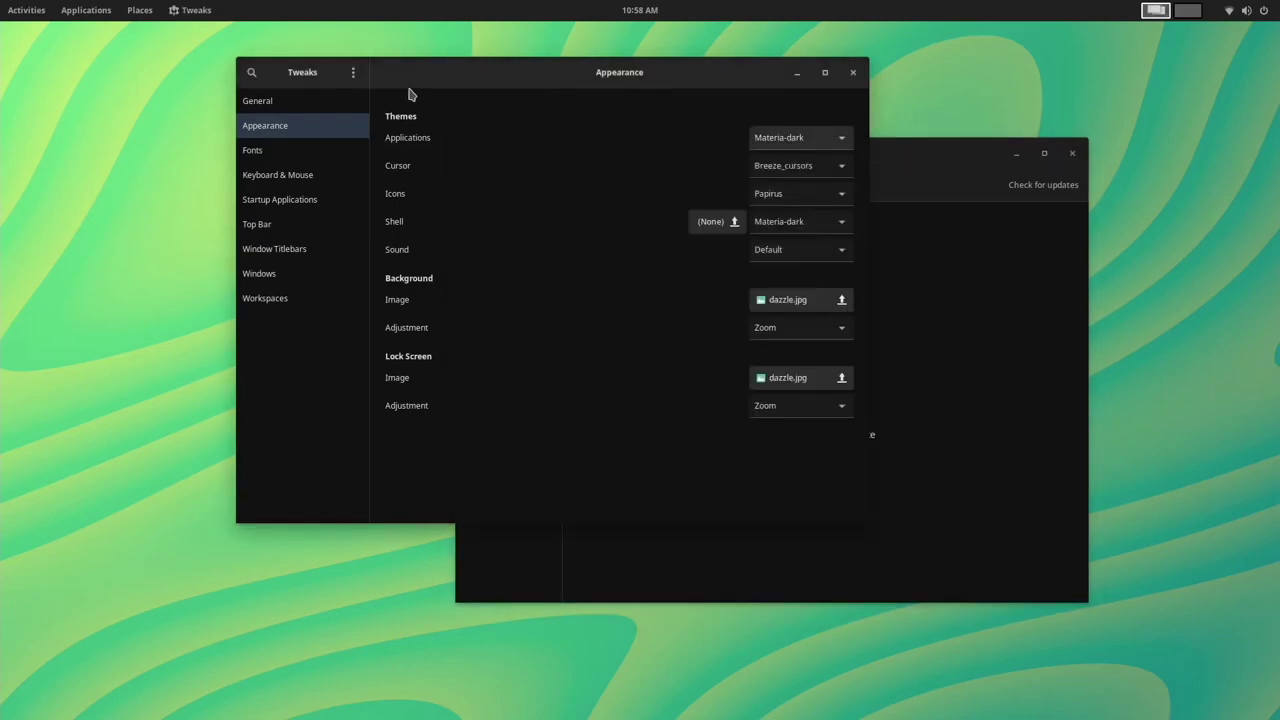
pyautogui.click(300, 157)
pyautogui.click(310, 106)
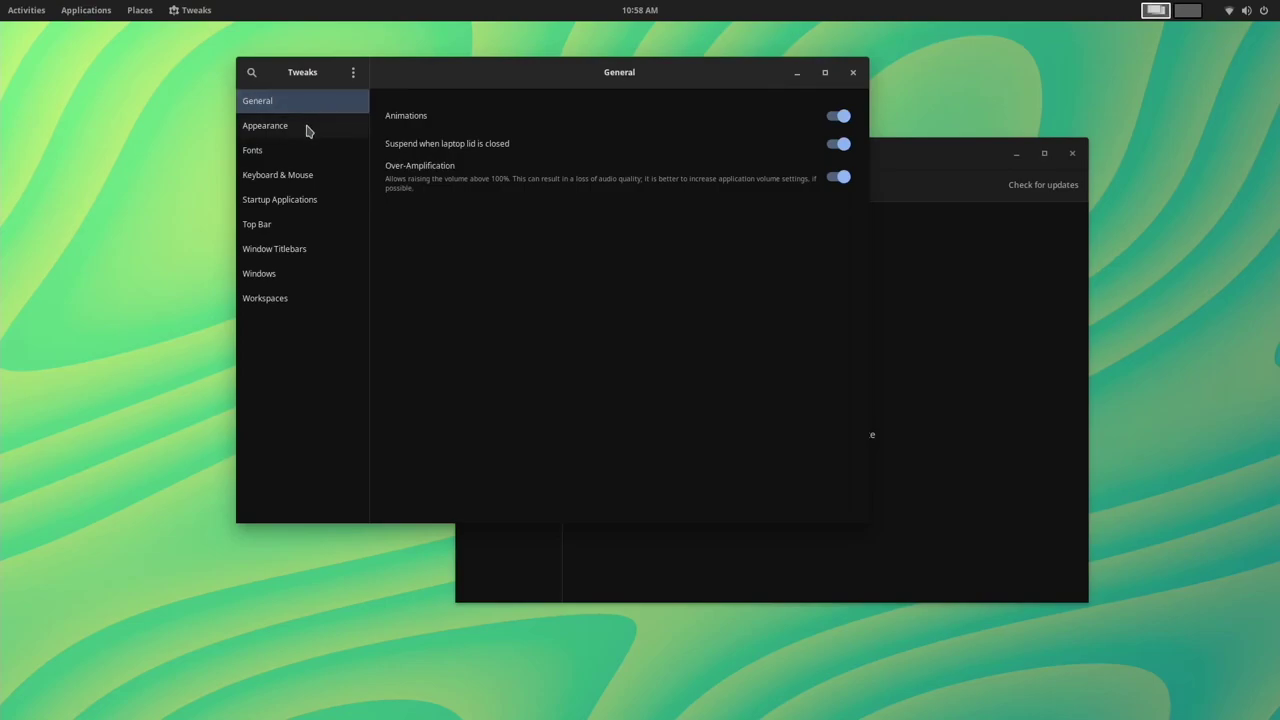
pyautogui.click(838, 177)
pyautogui.click(838, 177)
pyautogui.click(838, 177)
# Disable the Activities Overview Hot Corner in the Top Bar settings and close Tweaks
pyautogui.click(289, 223)
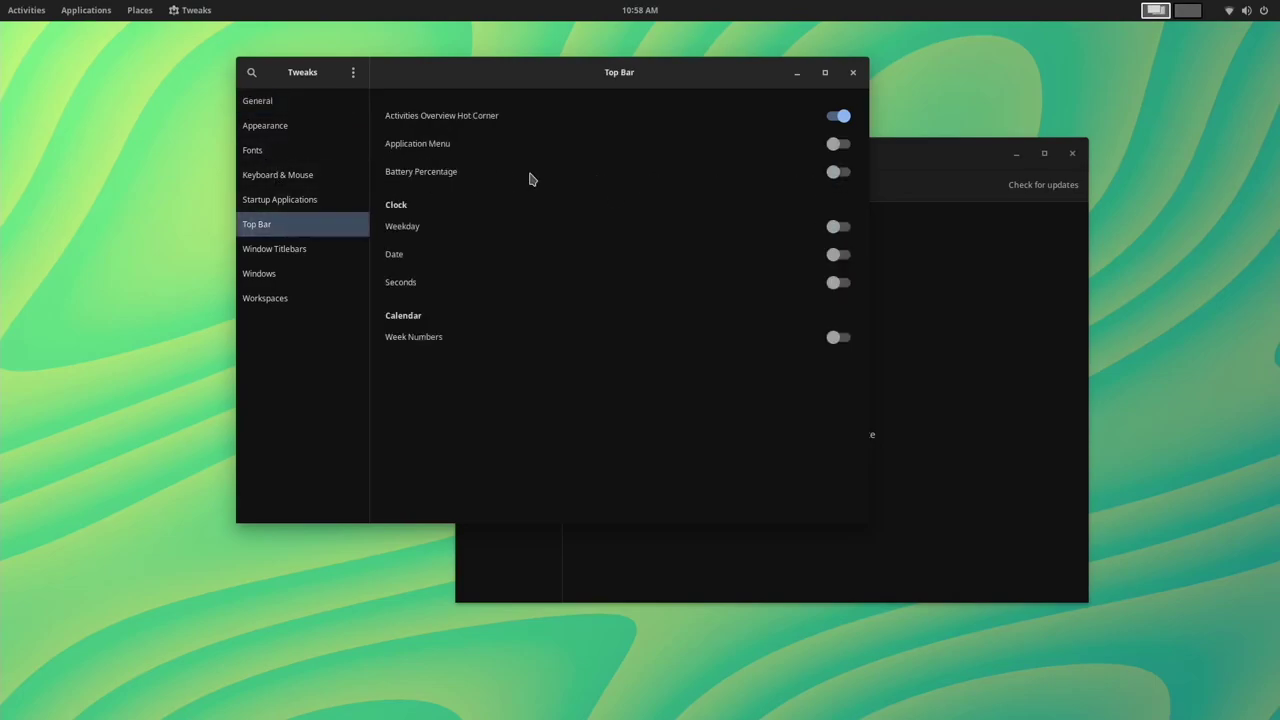
pyautogui.click(838, 116)
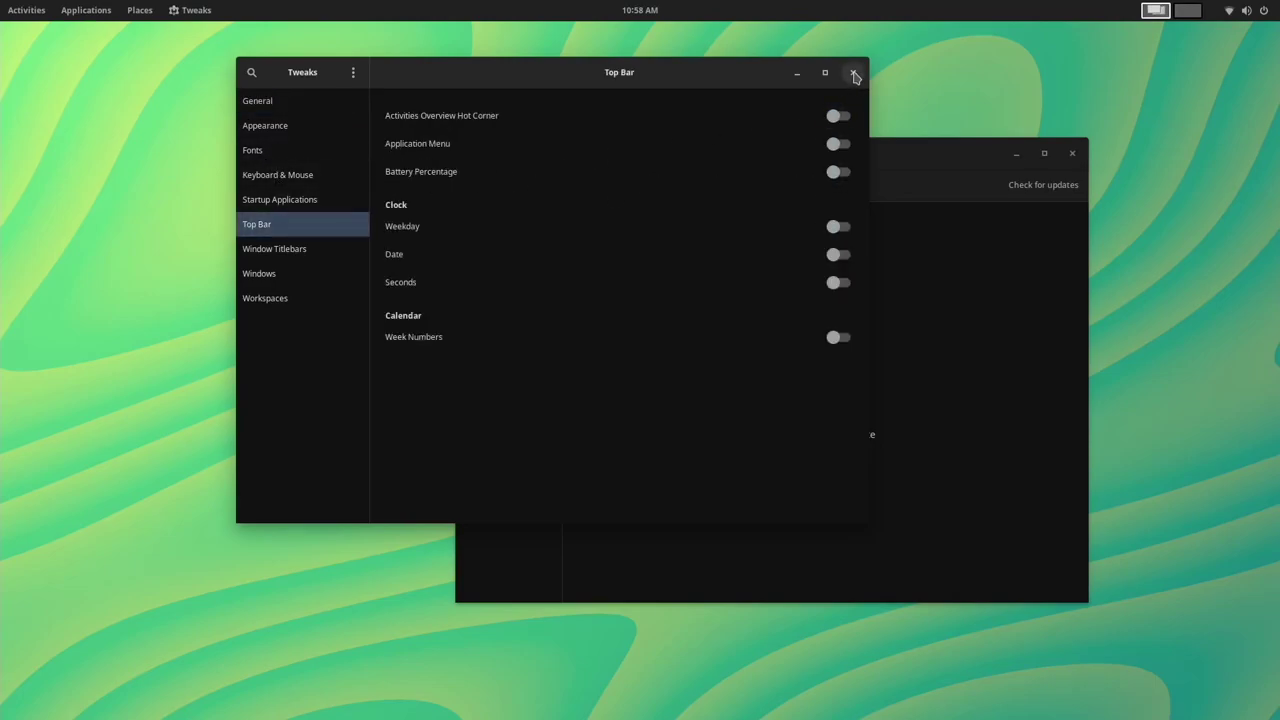
pyautogui.click(853, 74)
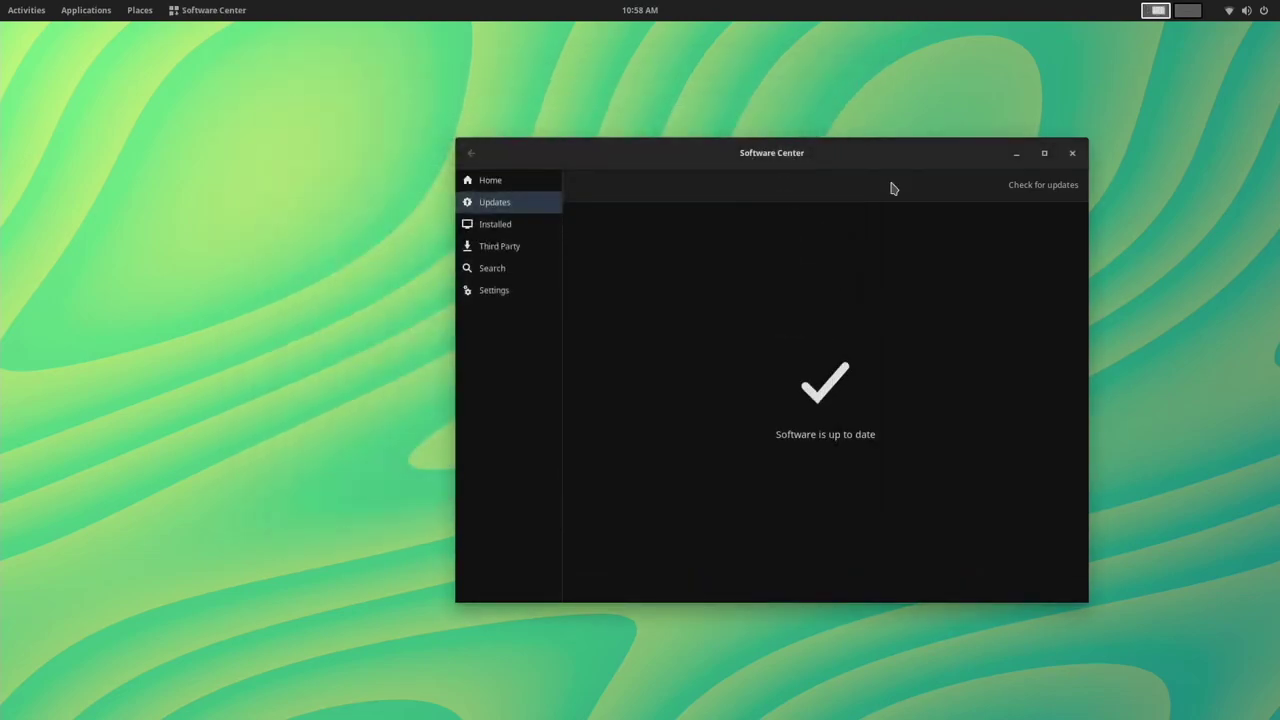
# Close the Software Center and restart the computer
pyautogui.moveTo(889, 154); pyautogui.dragTo(614, 116)
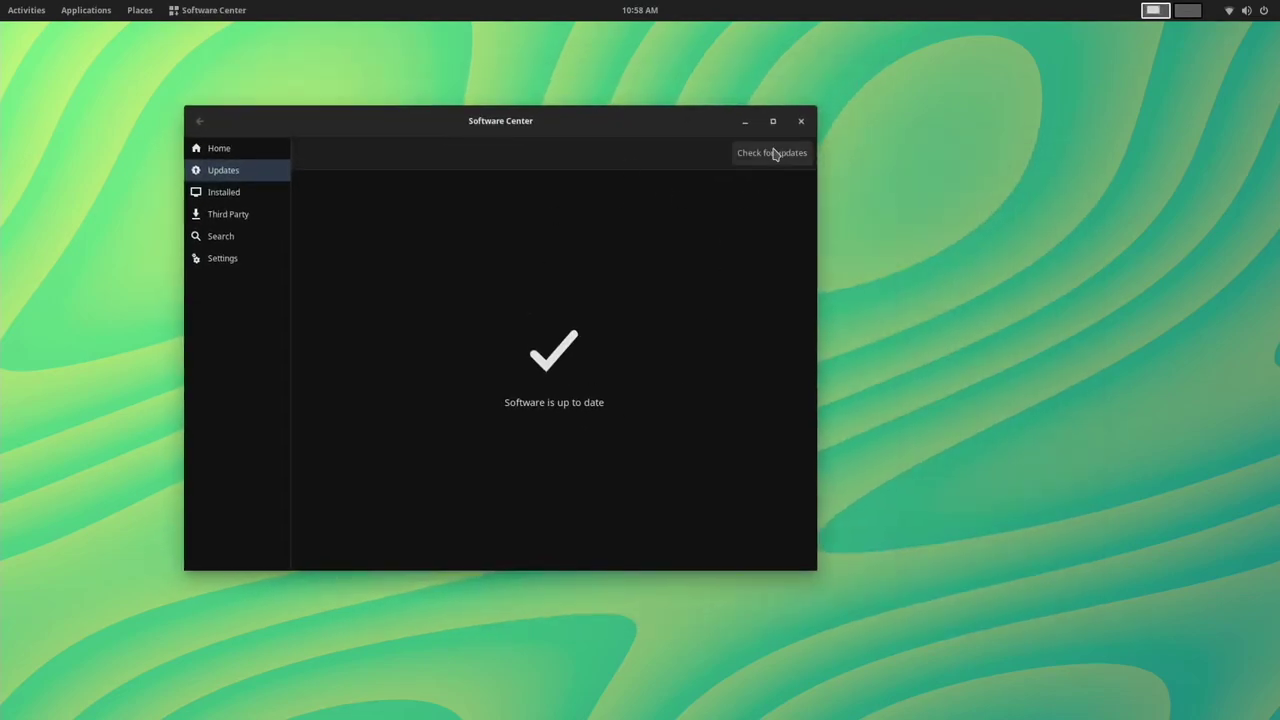
pyautogui.click(799, 122)
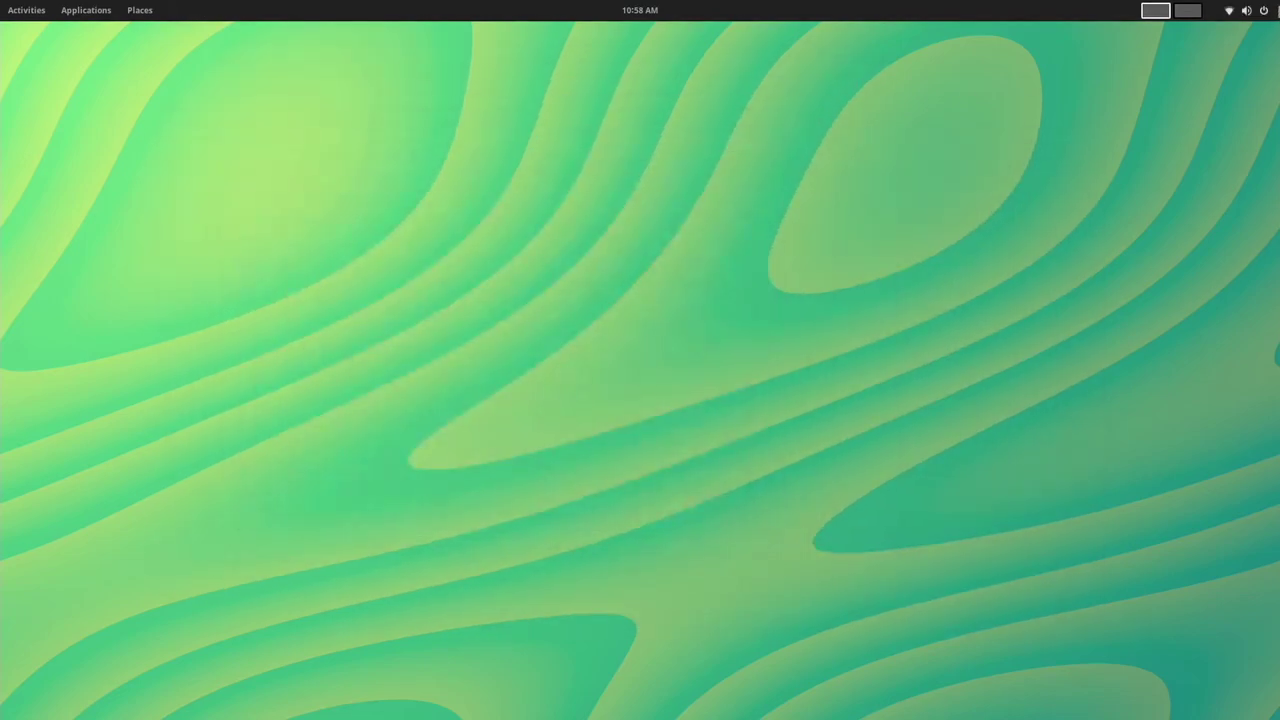
pyautogui.click(1262, 10)
pyautogui.click(1230, 172)
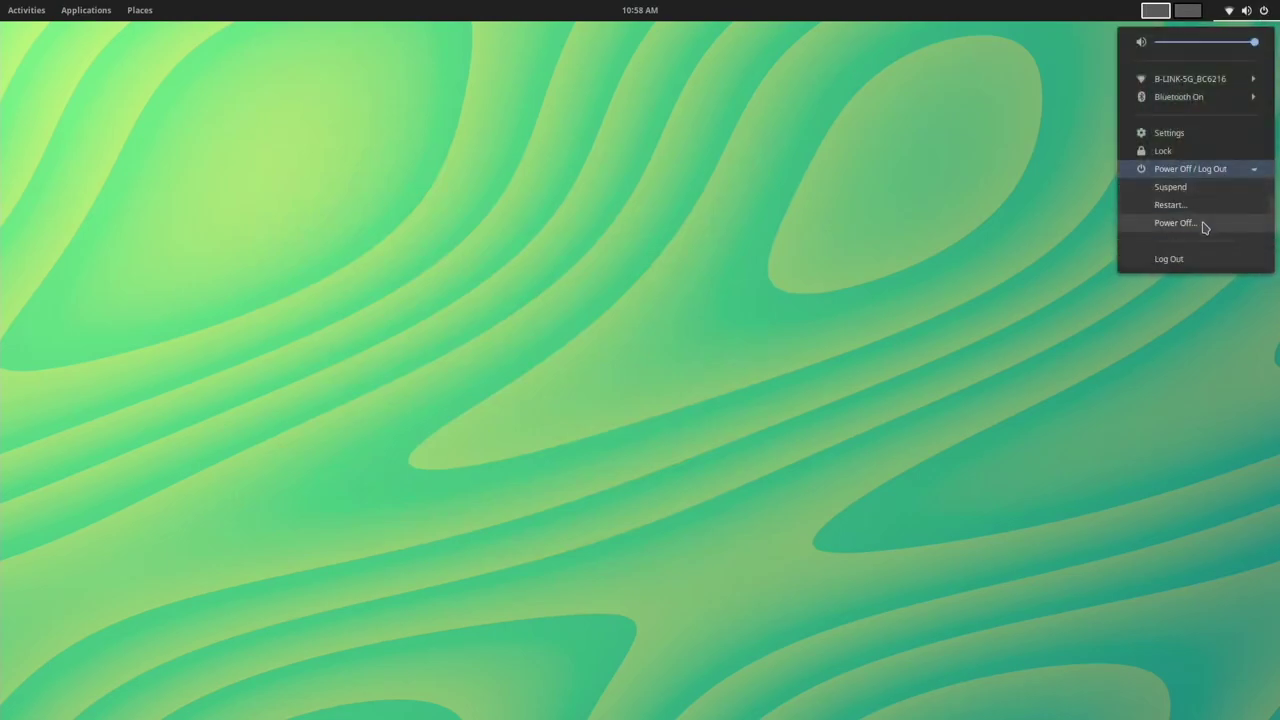
pyautogui.click(1193, 208)
pyautogui.click(700, 407)
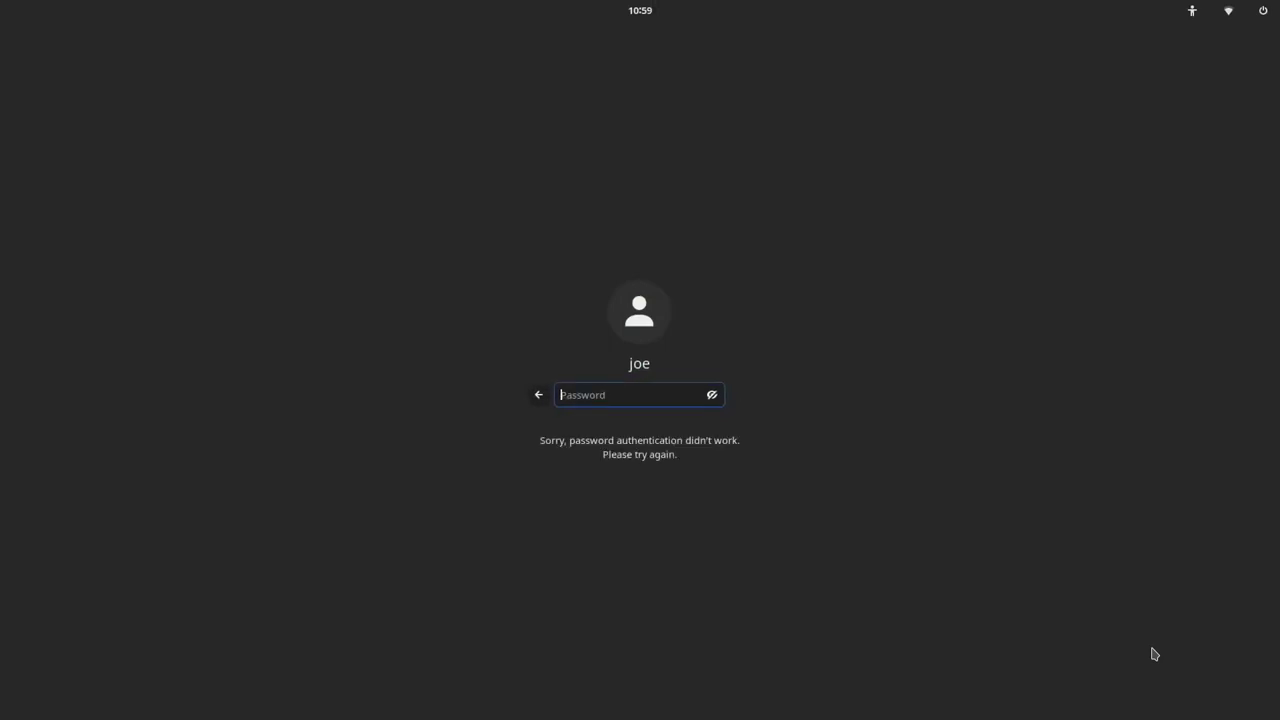
# Log in with the account password and leave the Activities overview for the desktop
pyautogui.write('••••••')
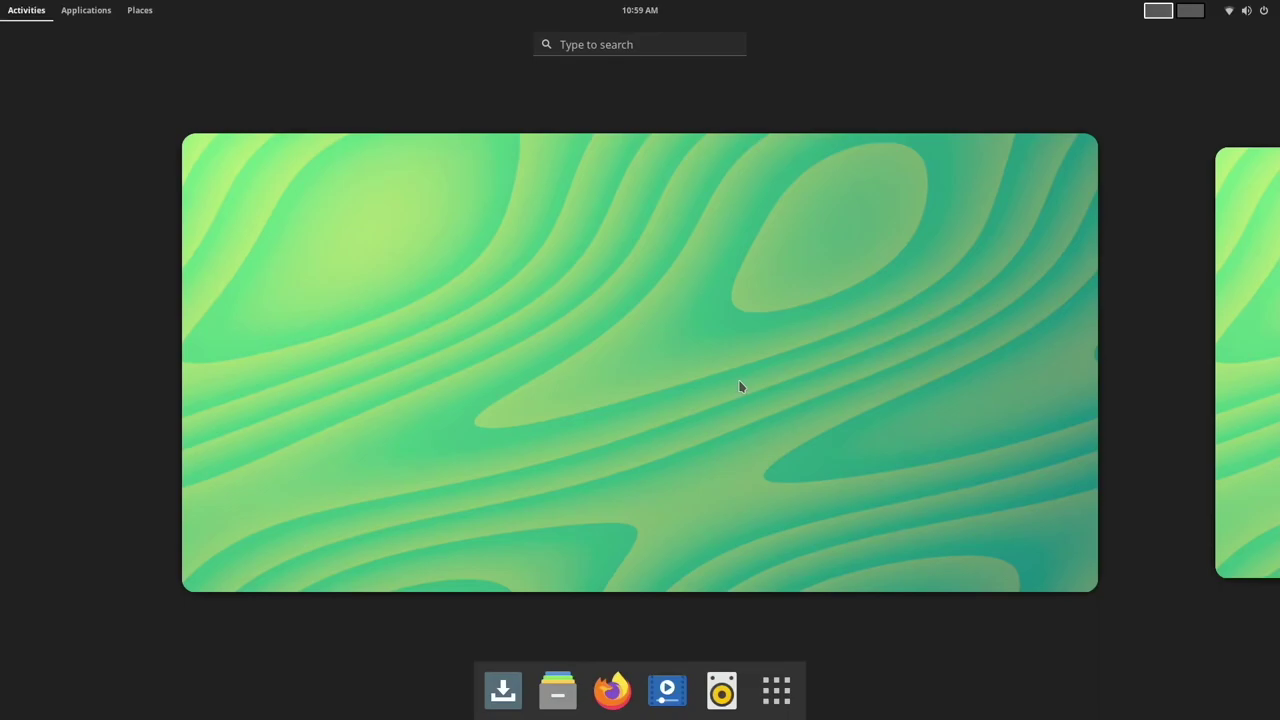
pyautogui.click(726, 388)
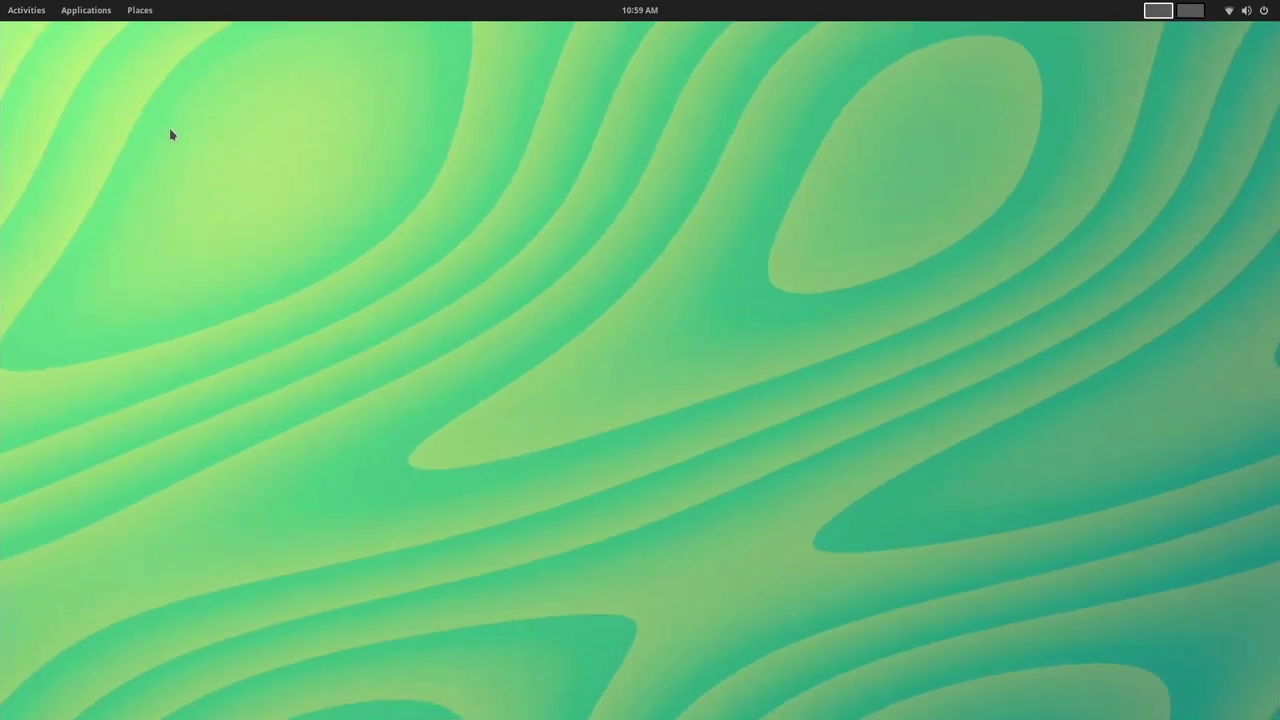
# Reopen the Software Center and view the Adapta theme's details in the Desktop Theming category
pyautogui.click(35, 14)
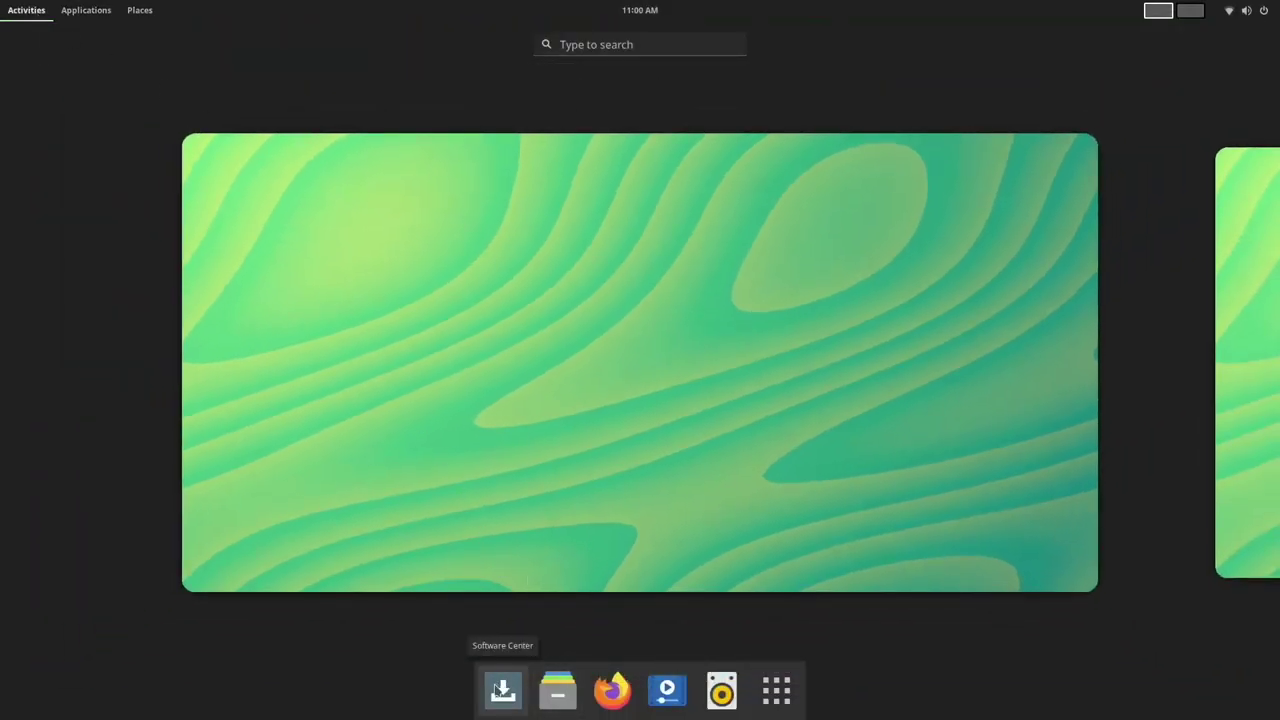
pyautogui.click(503, 690)
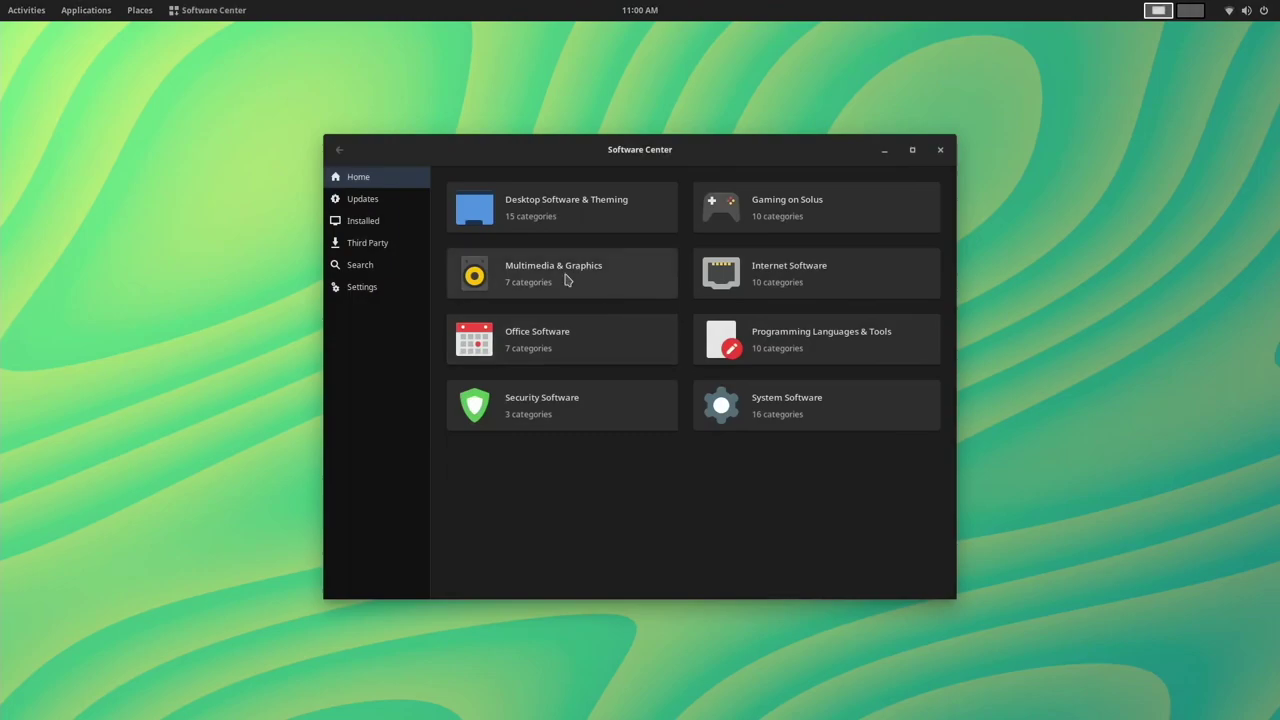
pyautogui.click(550, 207)
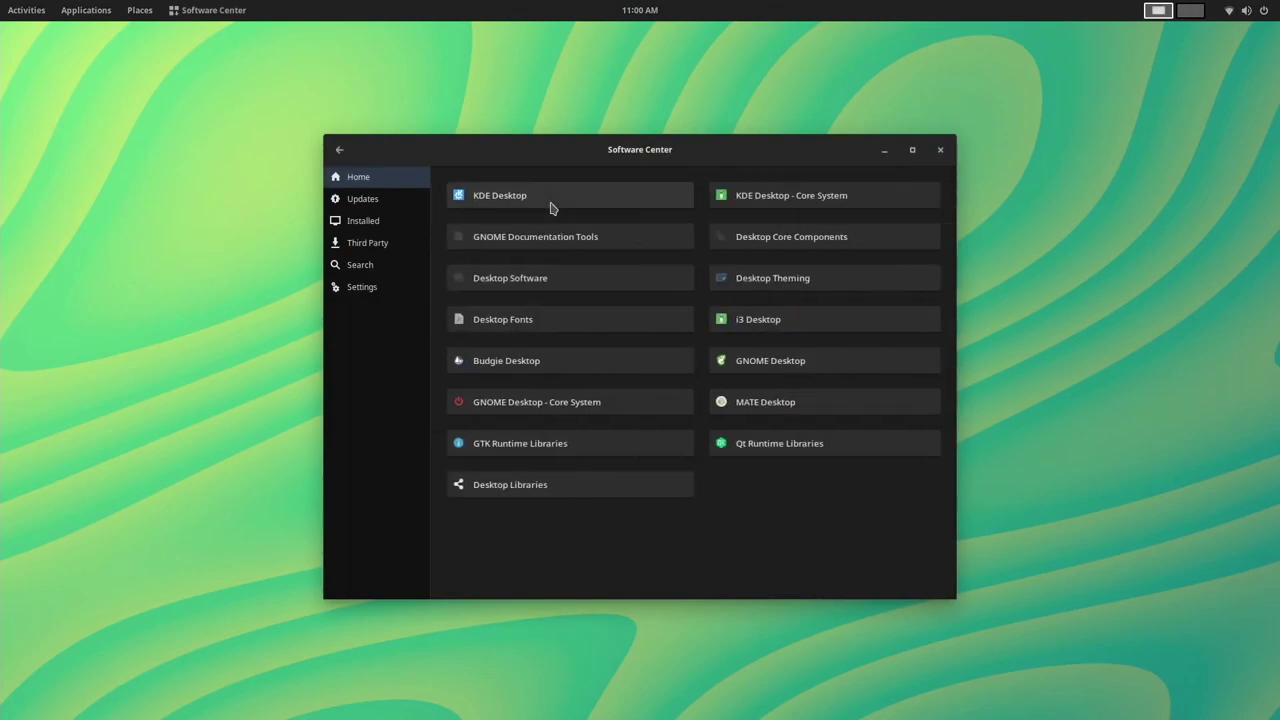
pyautogui.click(754, 277)
pyautogui.click(638, 204)
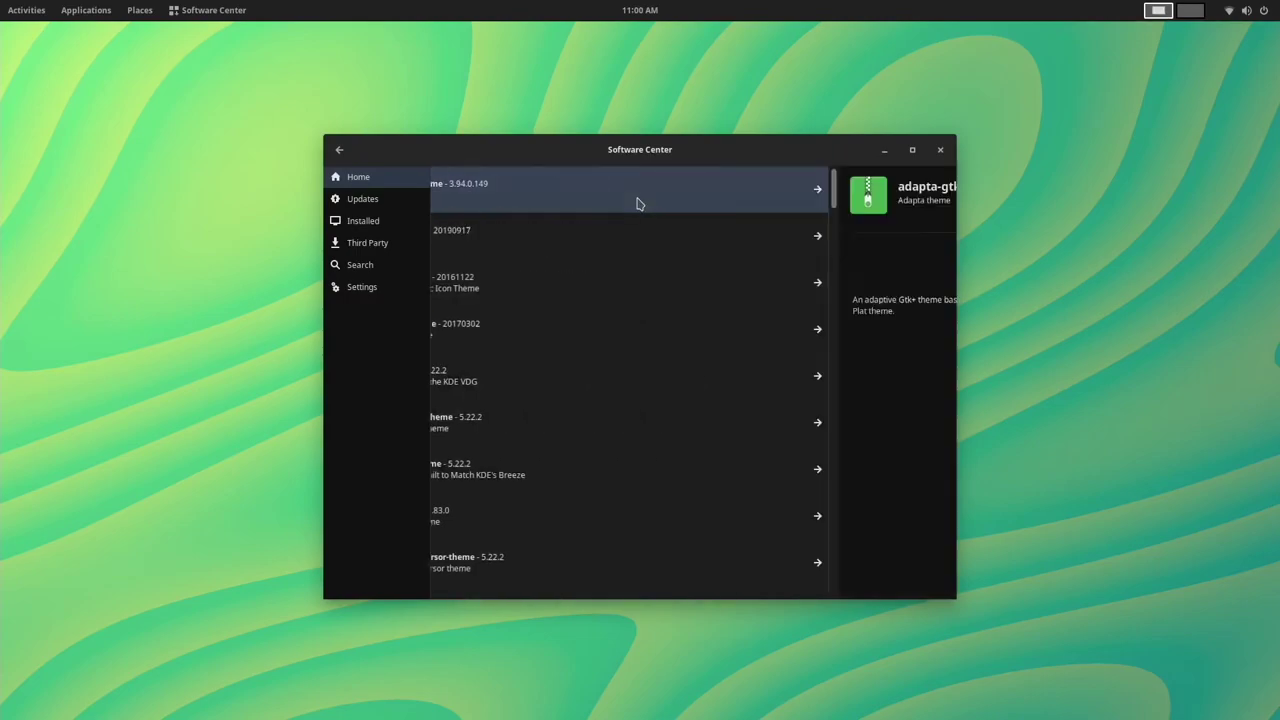
# Install the adapta-gtk-theme package, authenticating with the account password
pyautogui.click(910, 194)
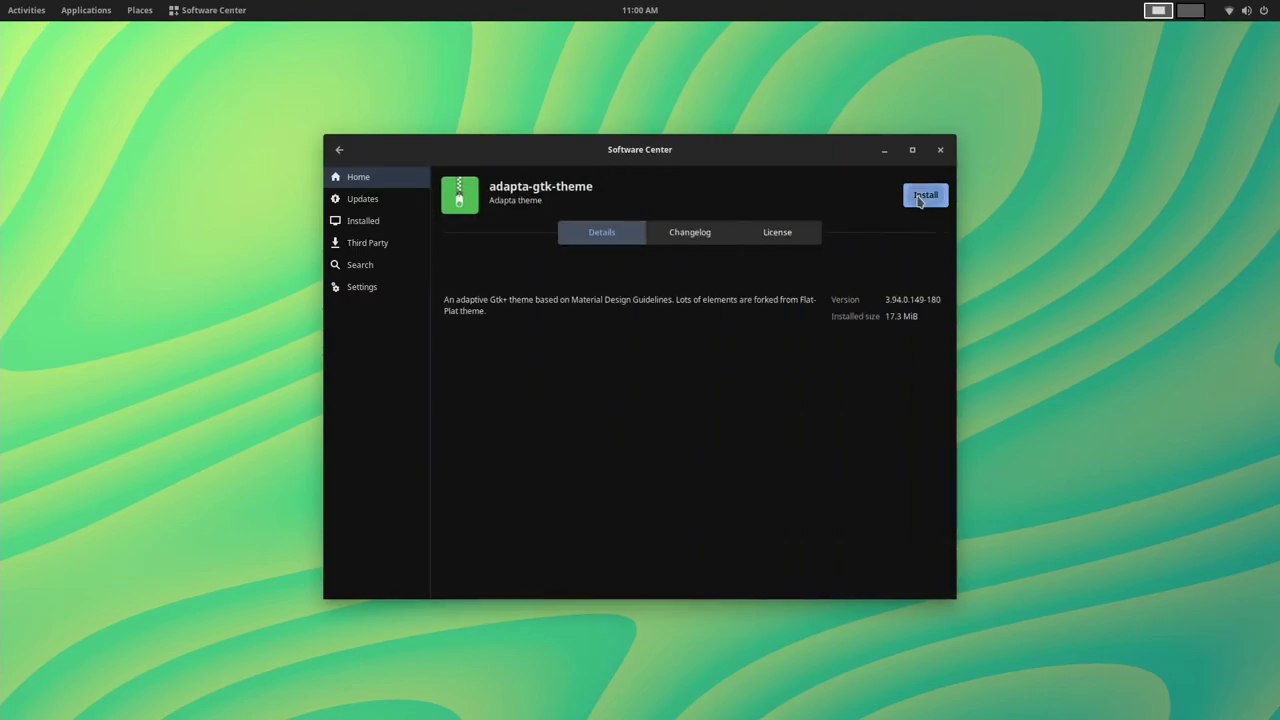
pyautogui.write('******')
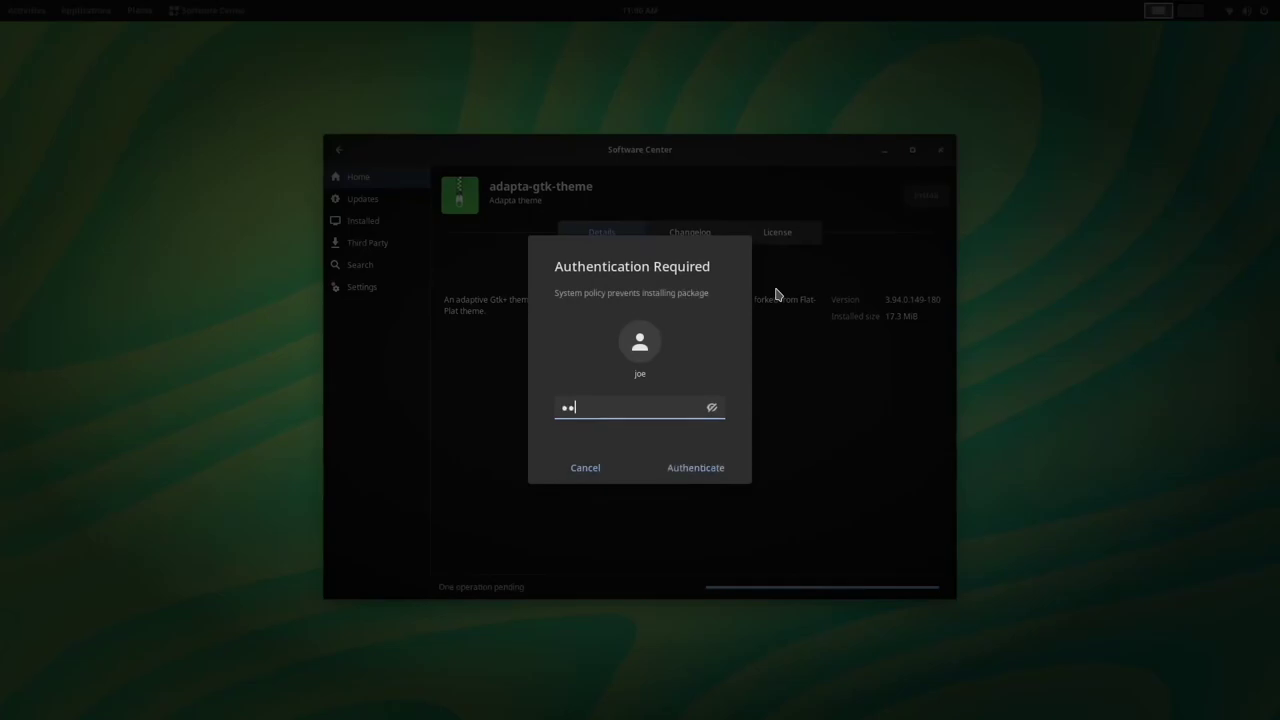
pyautogui.press('Return')
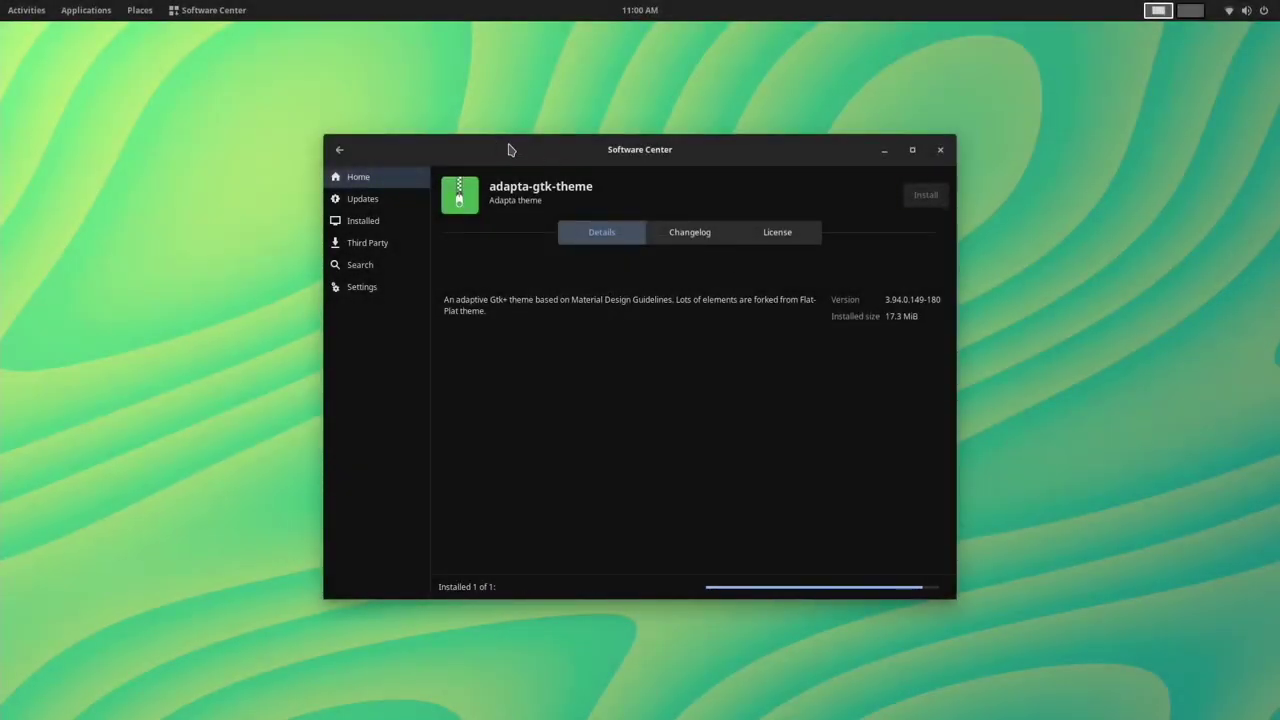
# Return to the theme list and install arc-gtk-theme together with its gtk2-engine-murrine dependency
pyautogui.click(339, 149)
pyautogui.click(543, 248)
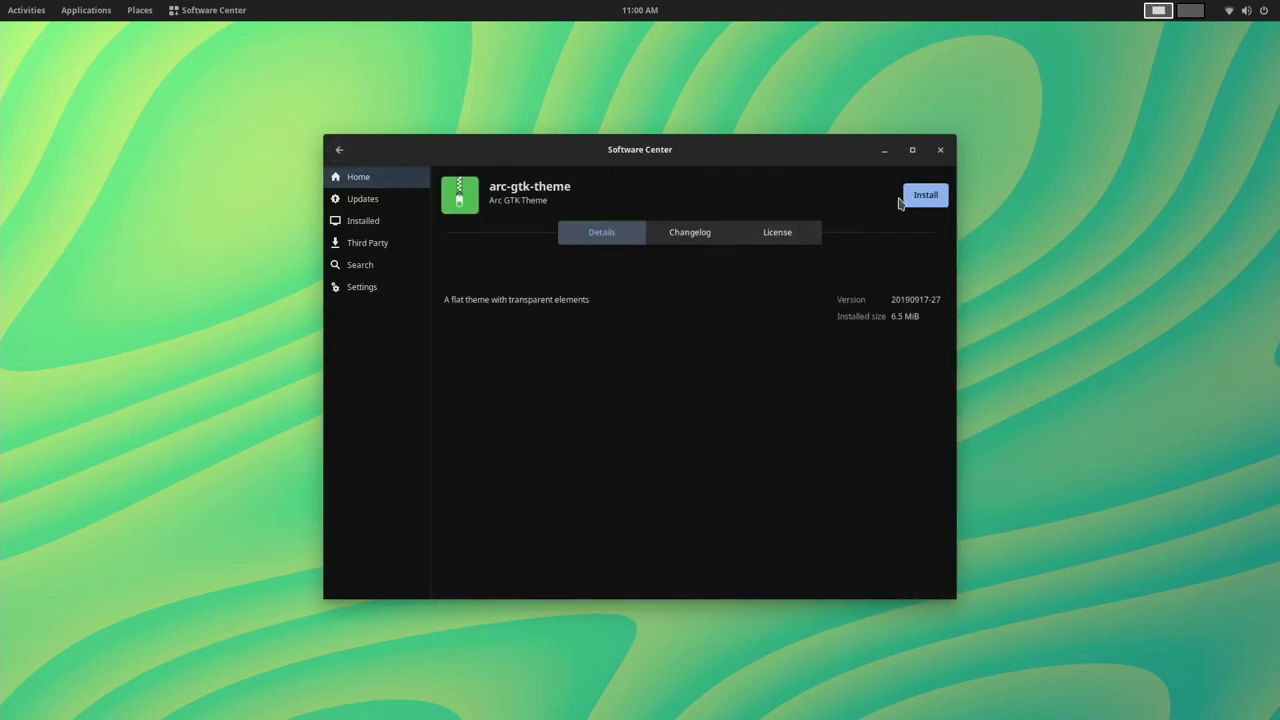
pyautogui.click(924, 195)
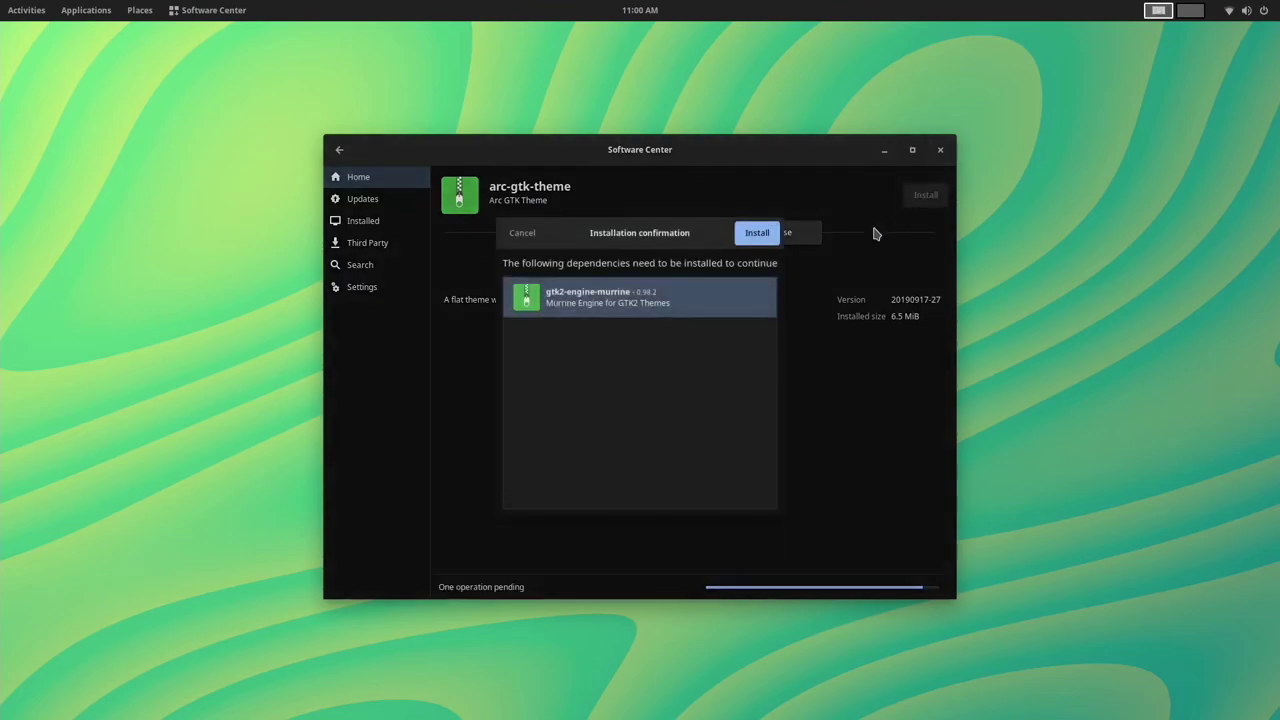
pyautogui.click(752, 237)
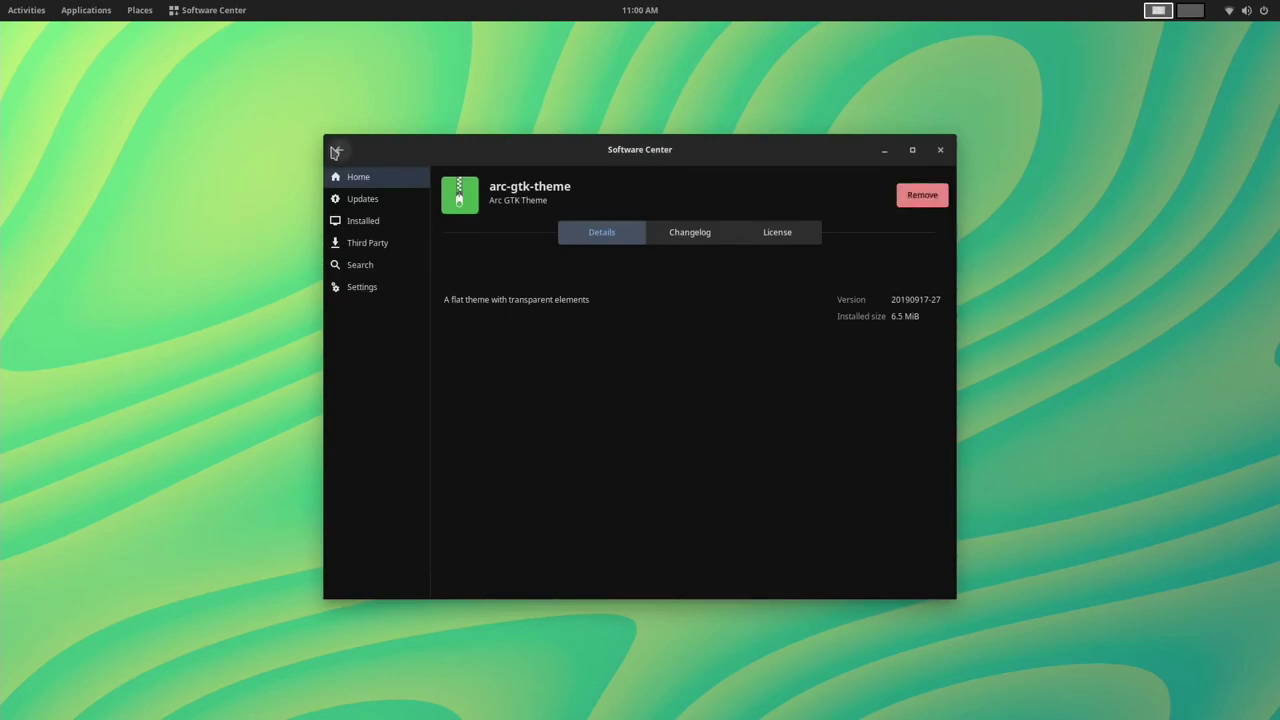
# View the details of arc-icon-theme and return to the Desktop Theming list
pyautogui.click(339, 149)
pyautogui.click(507, 298)
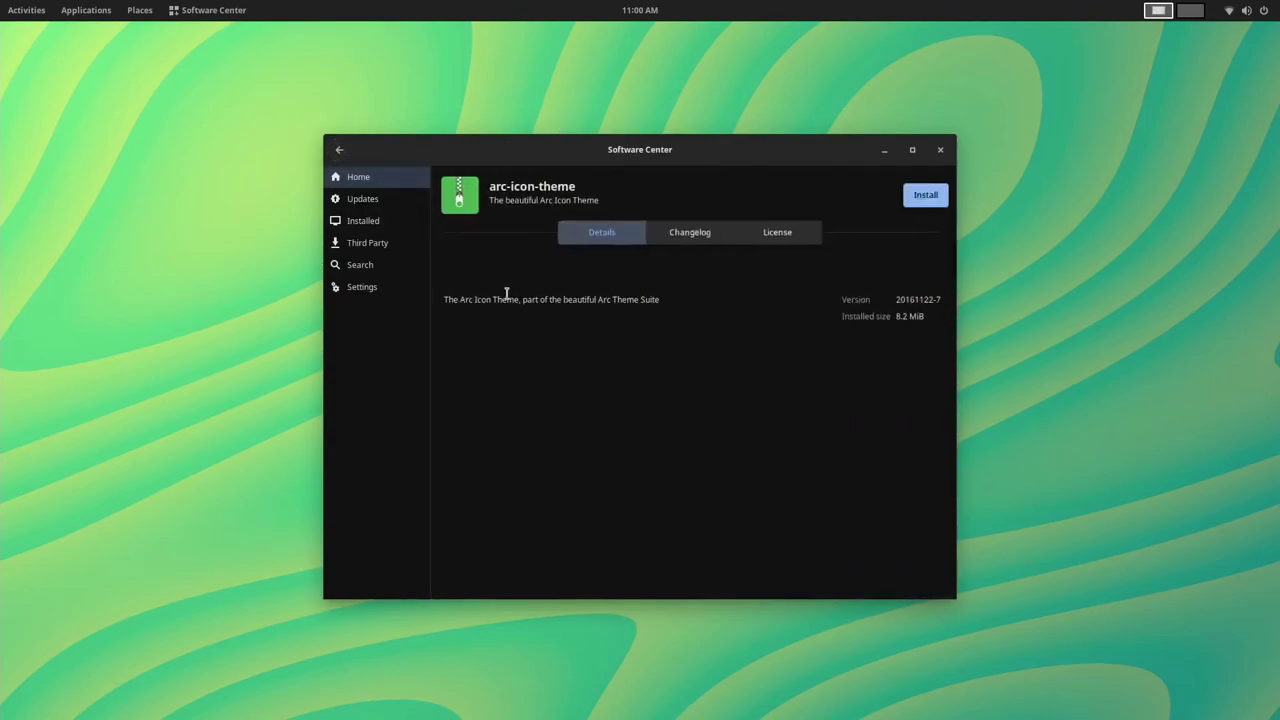
pyautogui.click(339, 149)
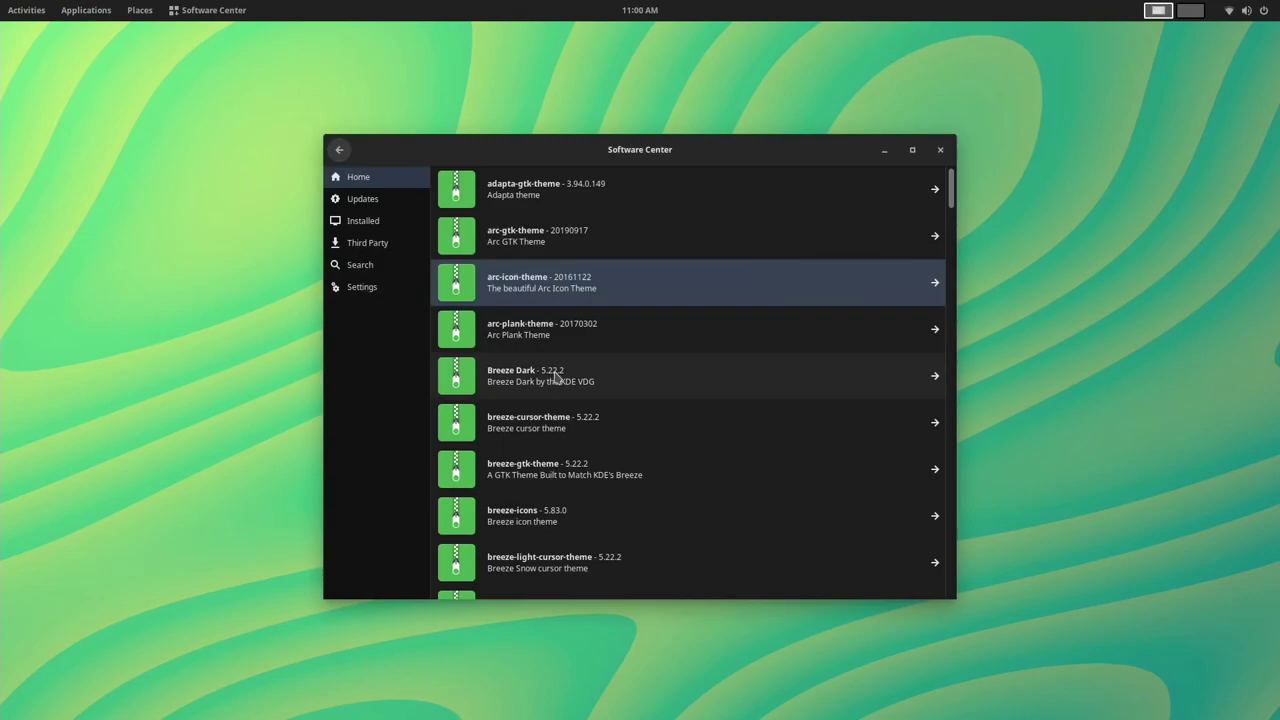
# Install canta-gtk-theme from the Desktop Theming list and return to the list
pyautogui.scroll(-3, 567, 422)
pyautogui.scroll(-1, 567, 424)
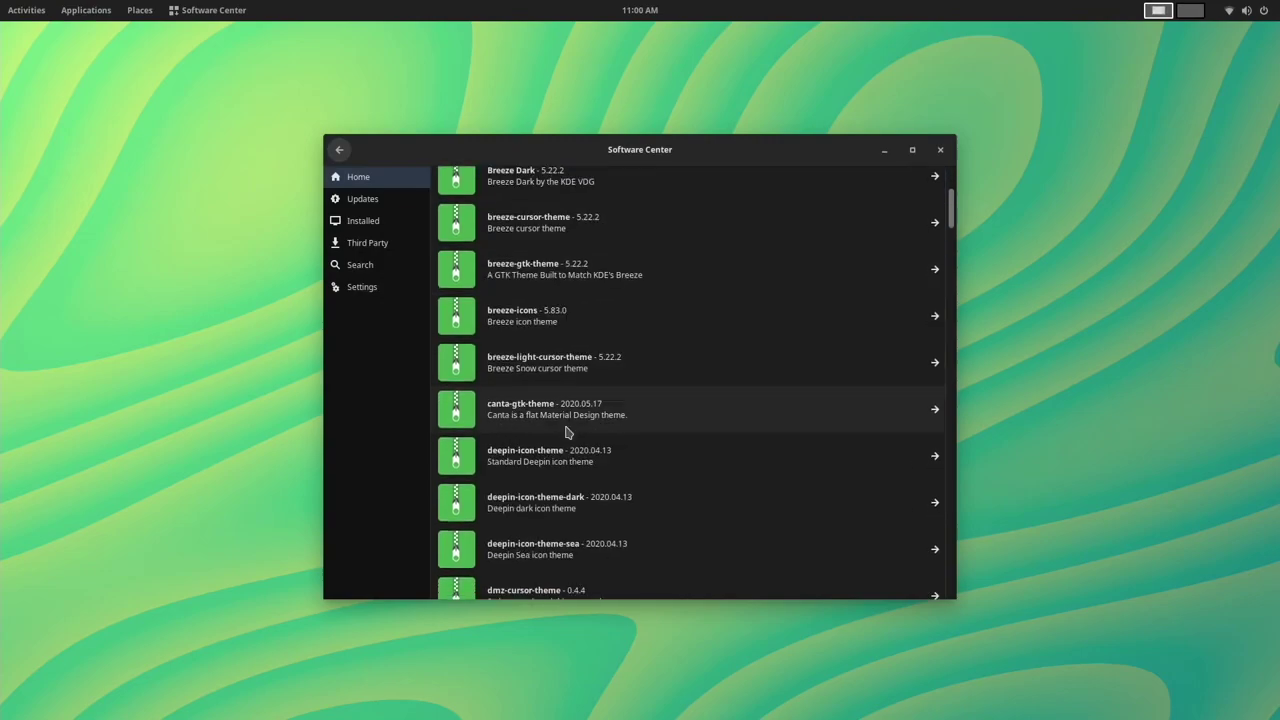
pyautogui.click(567, 424)
pyautogui.click(913, 202)
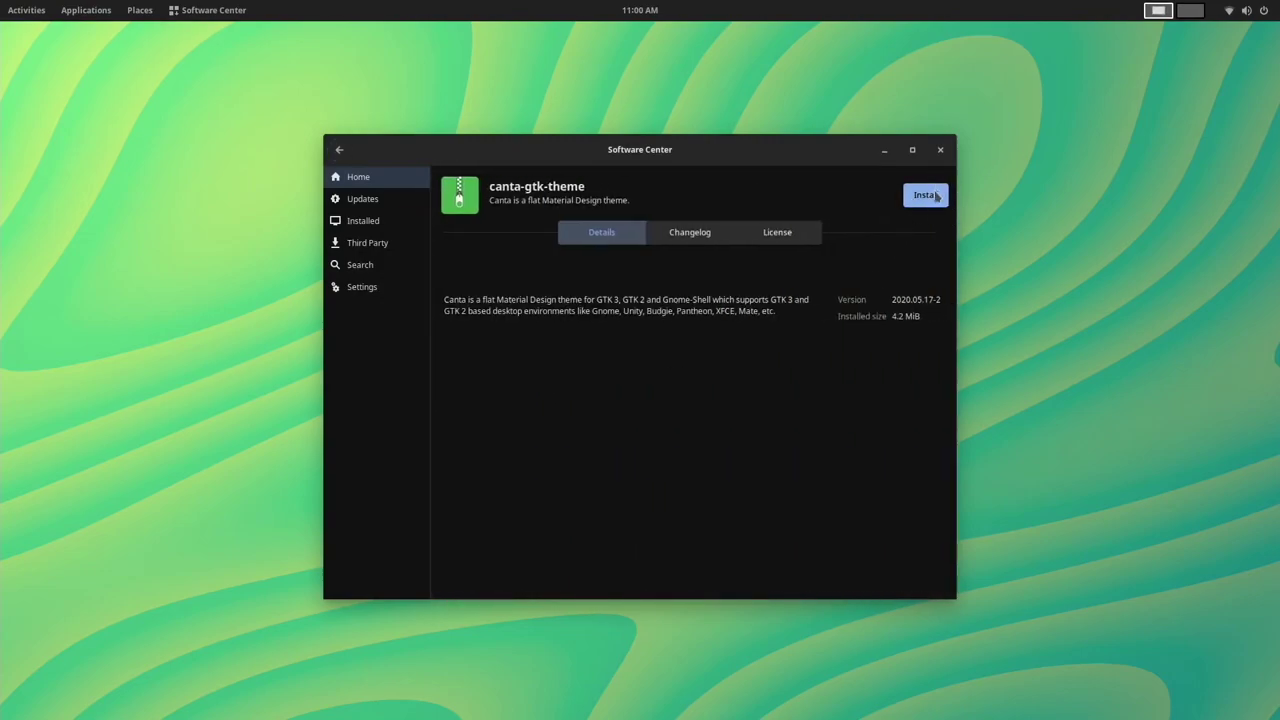
pyautogui.click(338, 150)
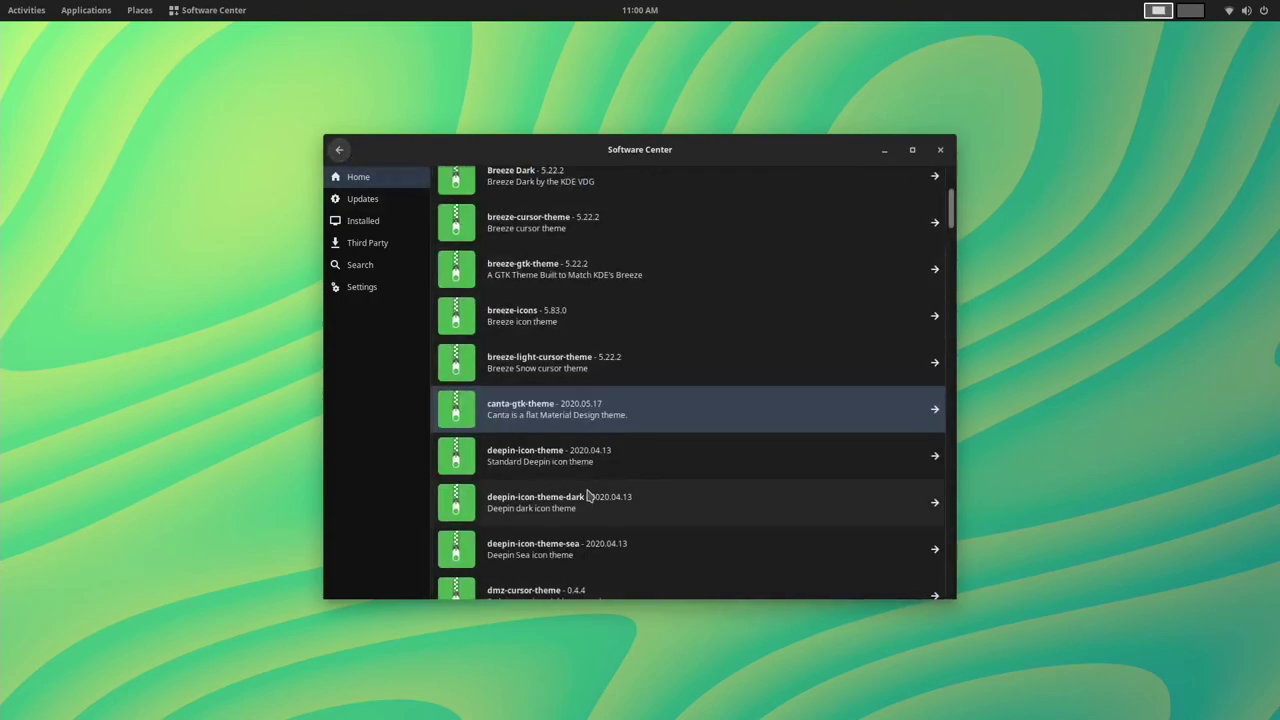
# Install the standard deepin-icon-theme package and return to the theme list
pyautogui.scroll(-1, 587, 500)
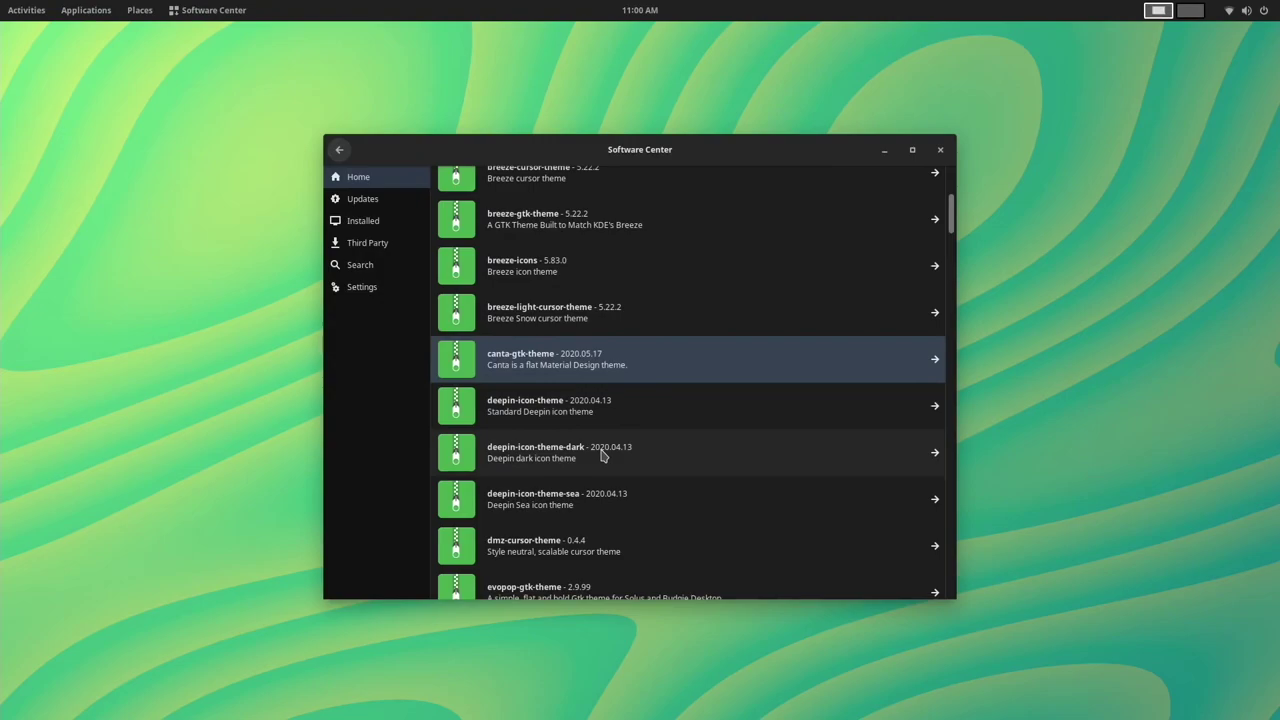
pyautogui.click(603, 418)
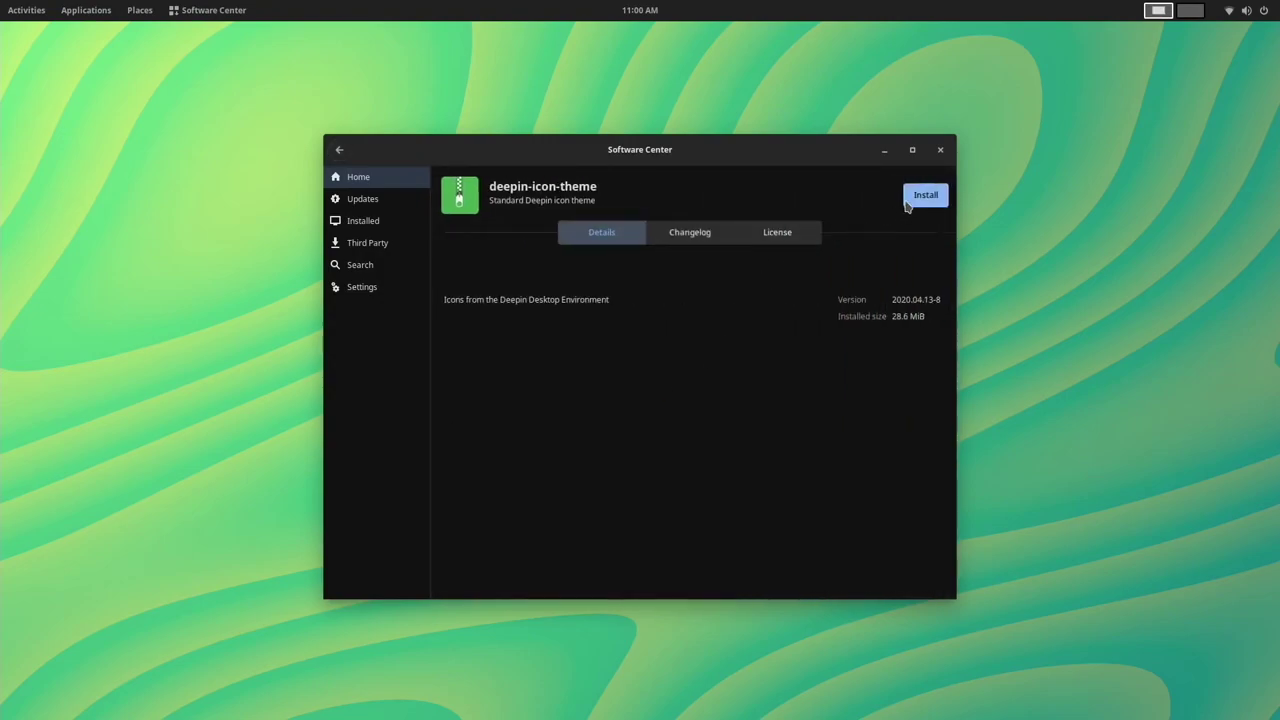
pyautogui.click(921, 196)
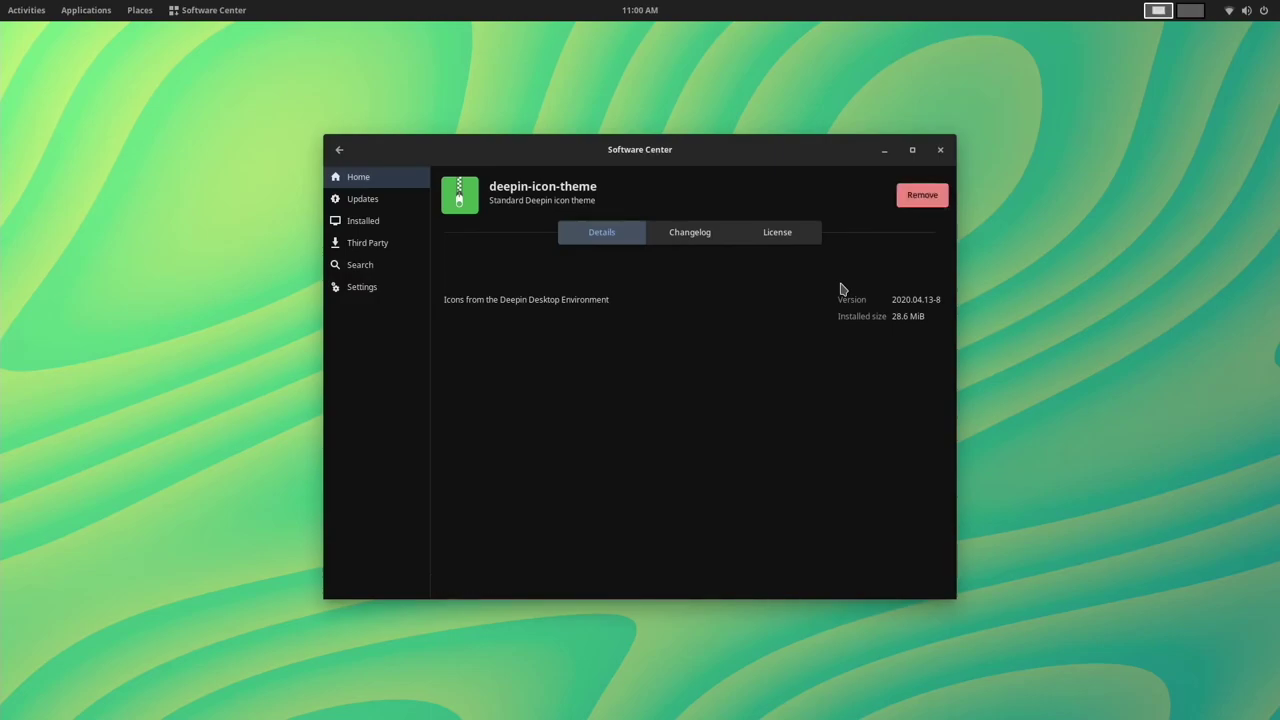
pyautogui.click(339, 149)
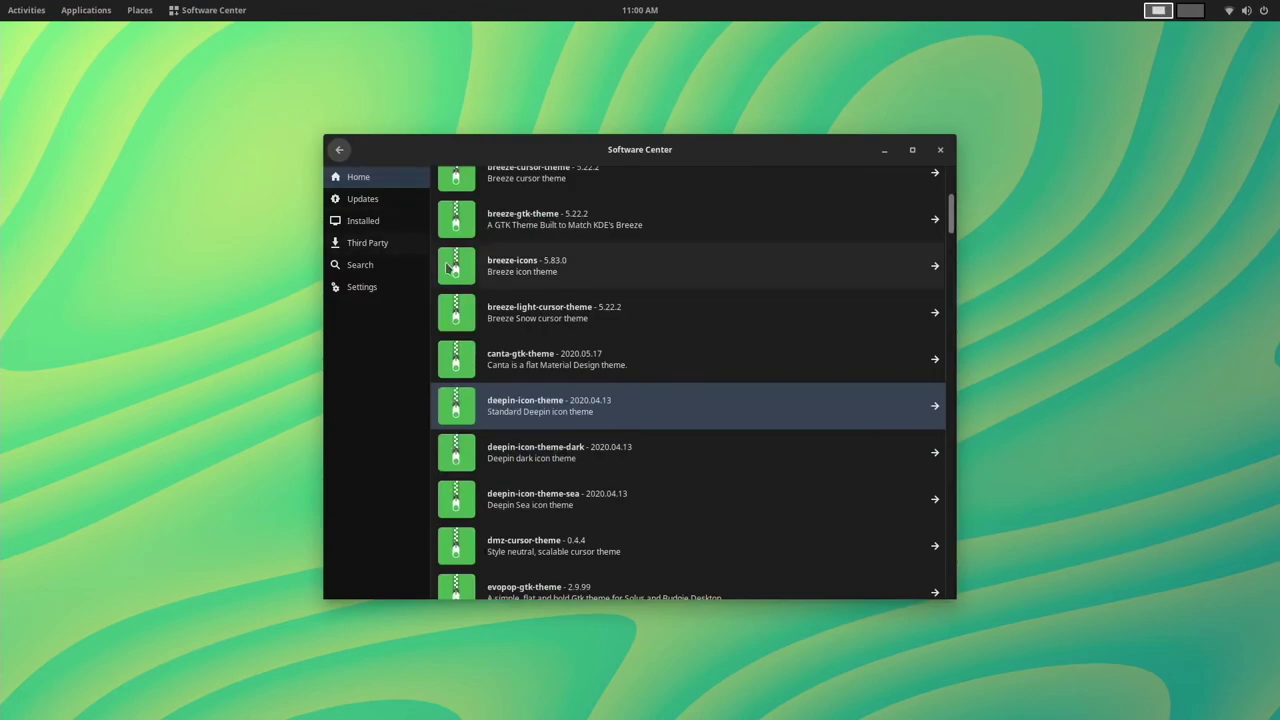
# Install the deepin-icon-theme-sea package and return to the theme list
pyautogui.click(594, 497)
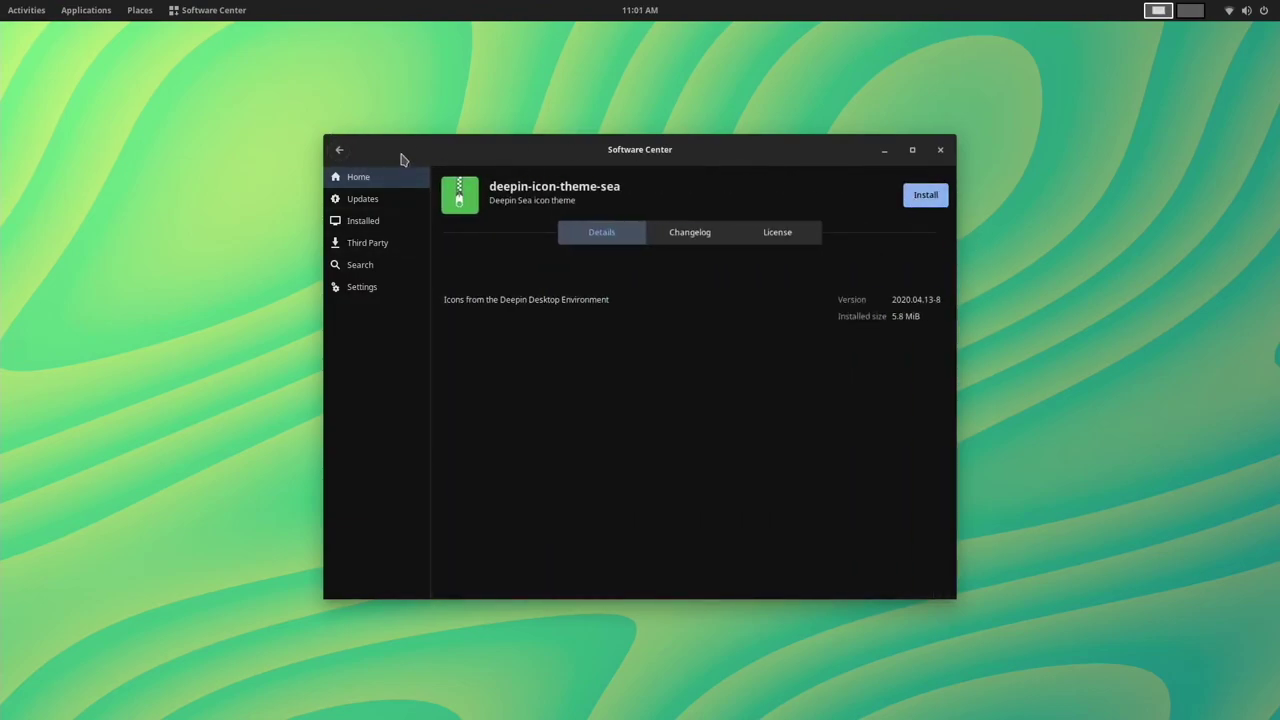
pyautogui.click(922, 195)
pyautogui.click(339, 150)
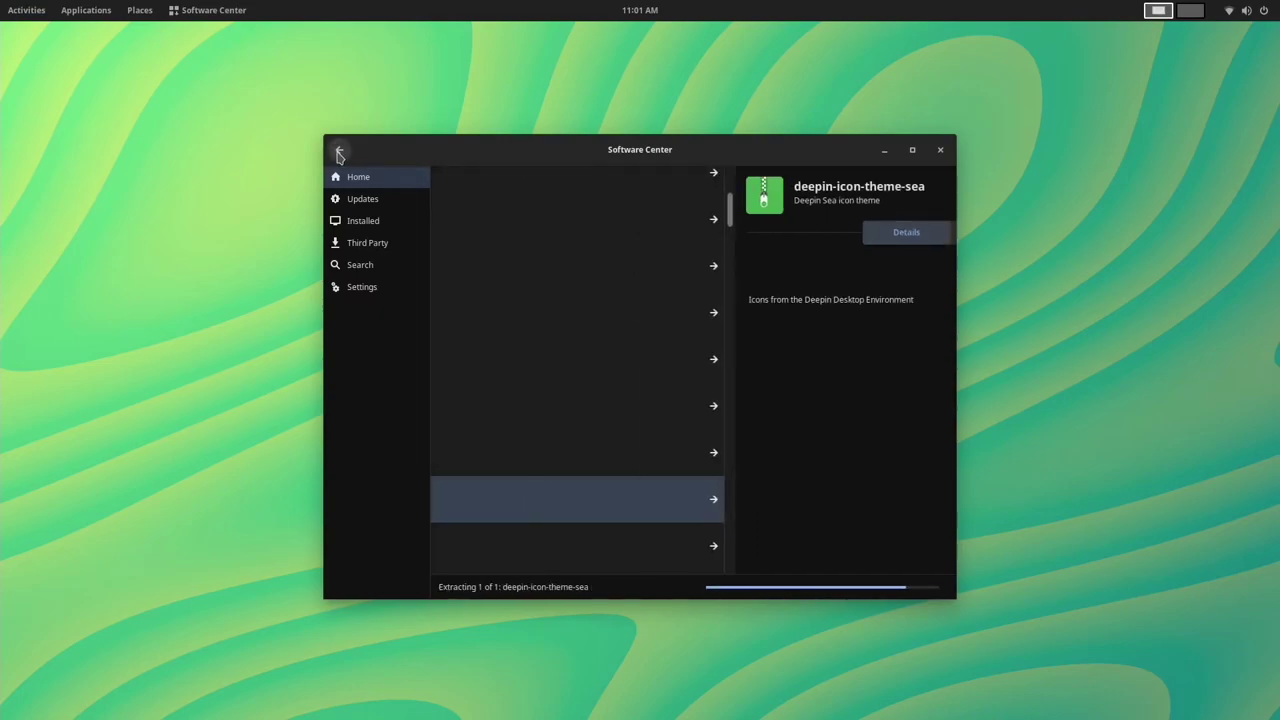
pyautogui.click(339, 150)
pyautogui.click(780, 277)
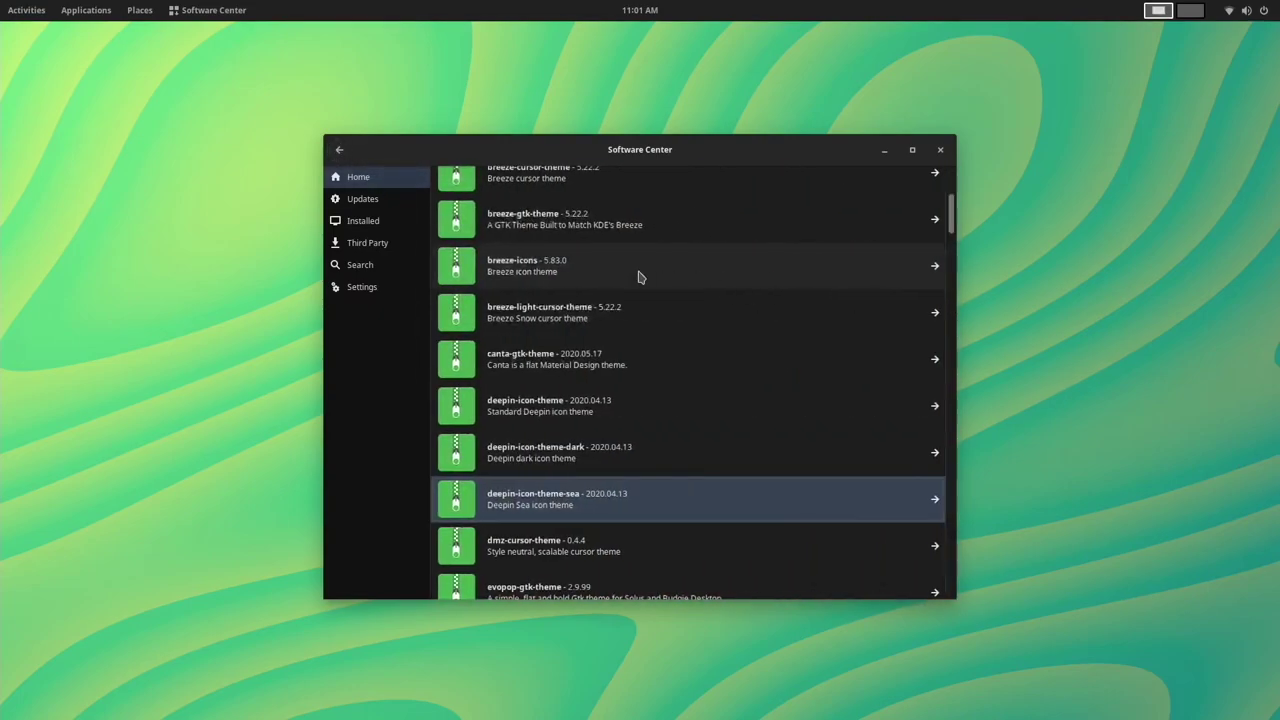
# Install evopop-gtk-theme from further down the theme list and return to the list
pyautogui.scroll(-5, 631, 443)
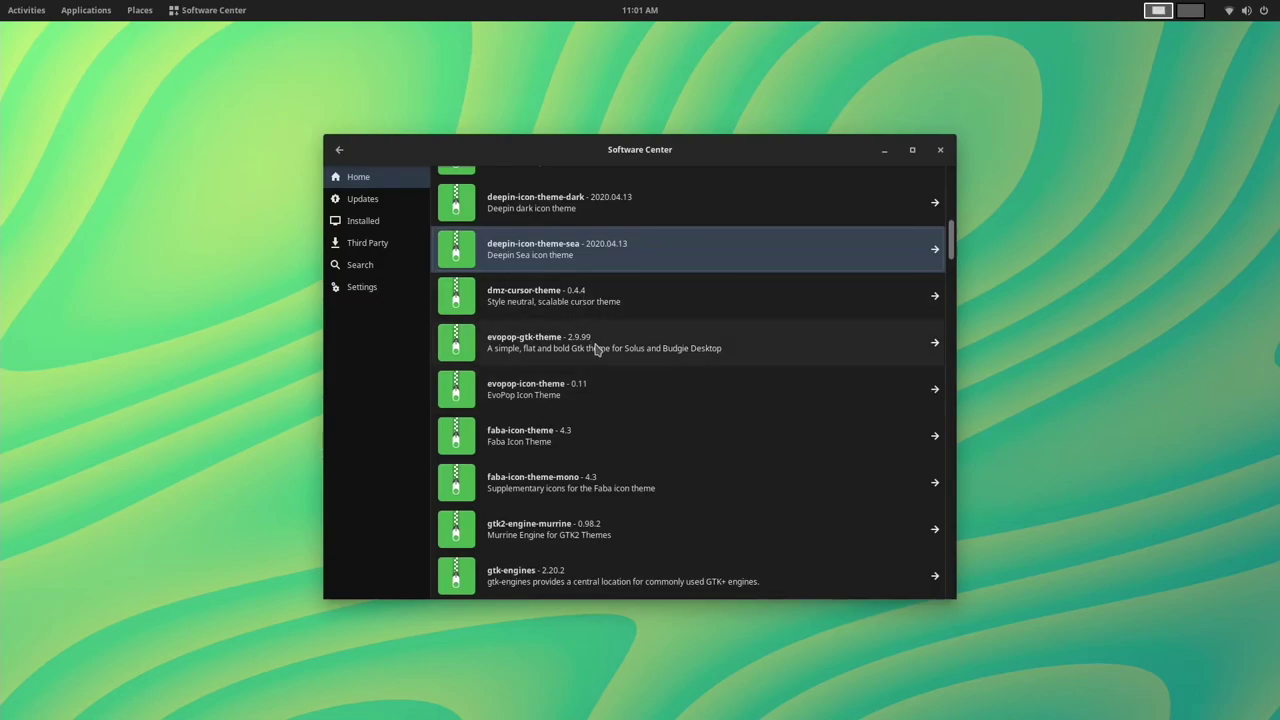
pyautogui.click(616, 347)
pyautogui.click(917, 197)
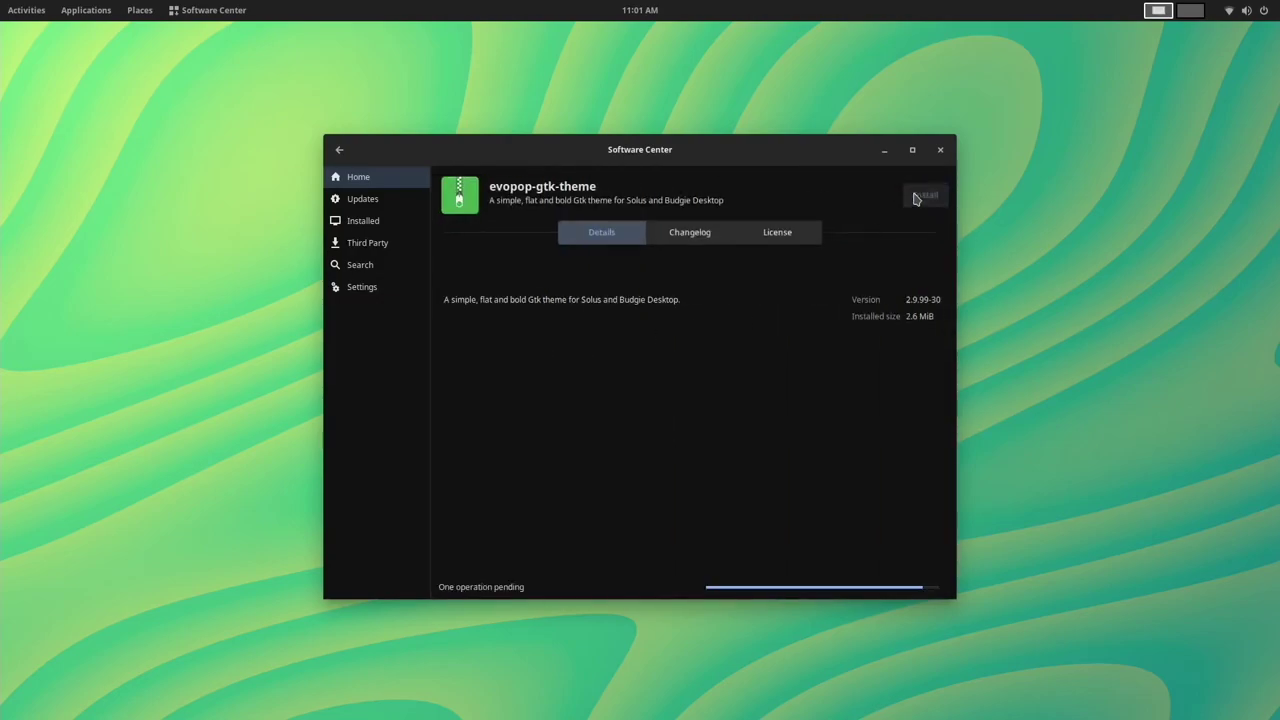
pyautogui.click(339, 149)
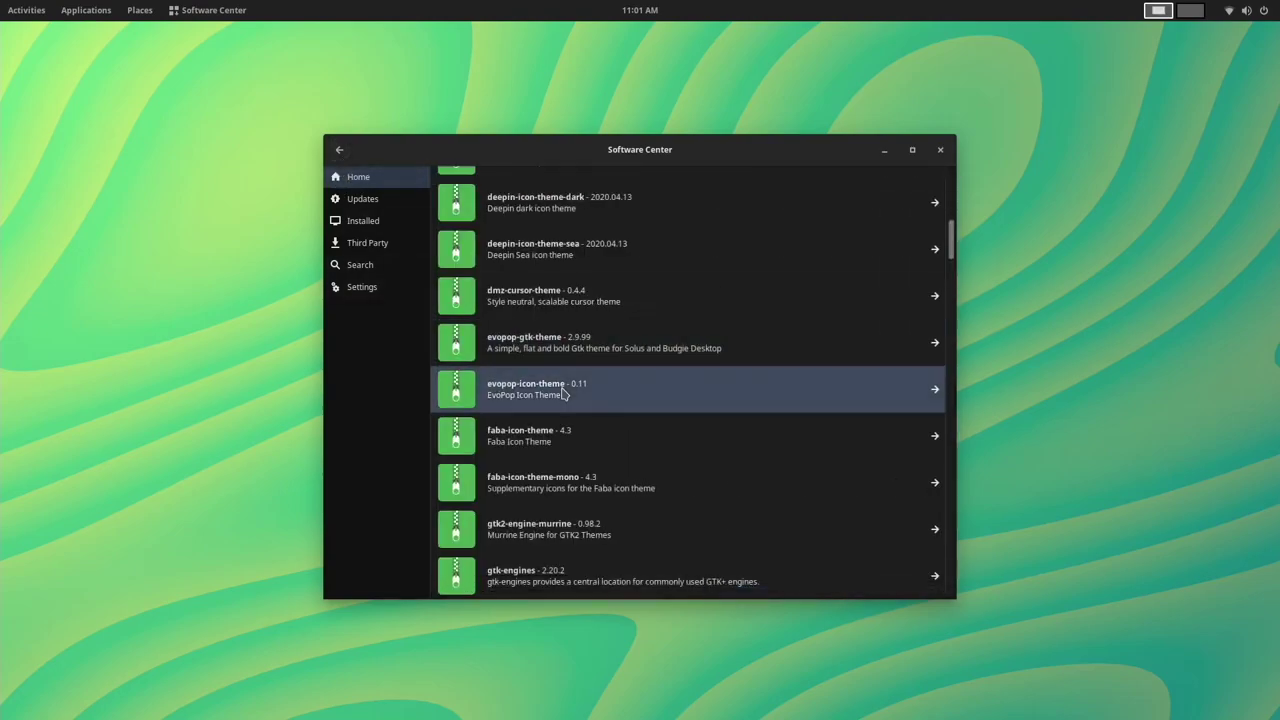
# Install evopop-icon-theme and shift the Software Center window slightly across the desktop
pyautogui.click(563, 394)
pyautogui.click(923, 197)
pyautogui.moveTo(754, 154); pyautogui.dragTo(706, 159)
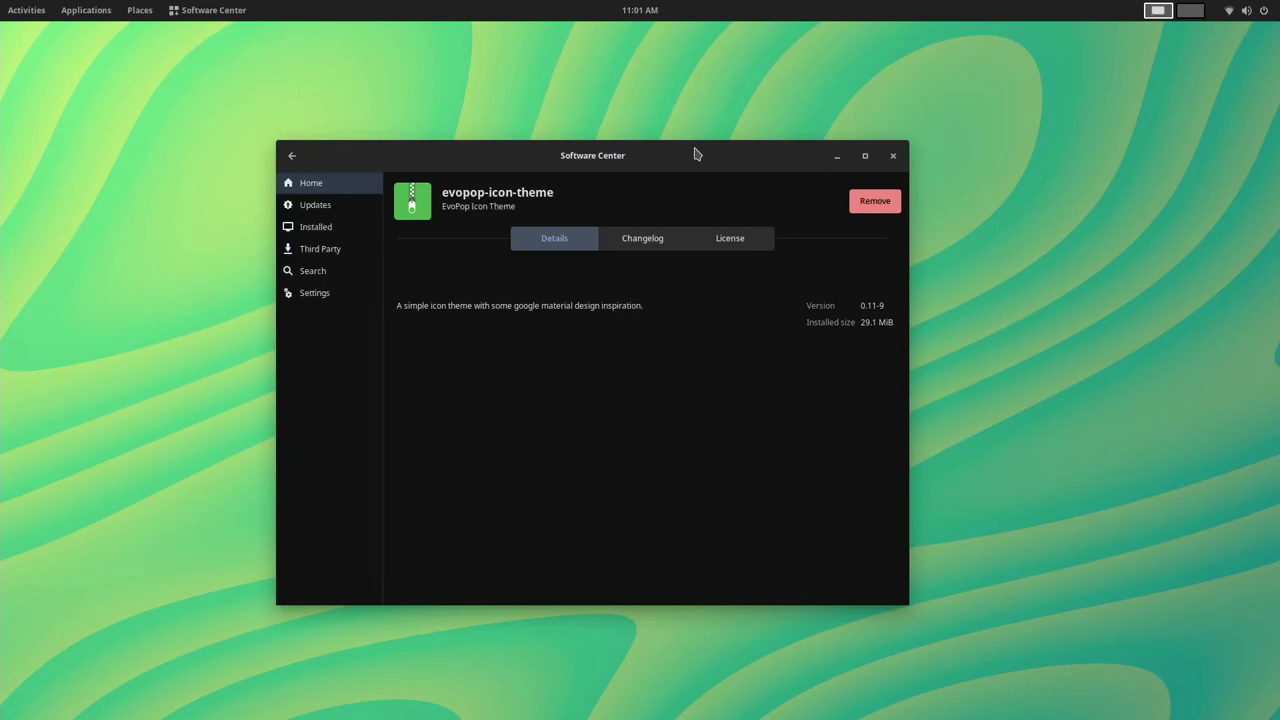
# Search the applications for Tweaks, launch it and open its Appearance settings
pyautogui.press('super')
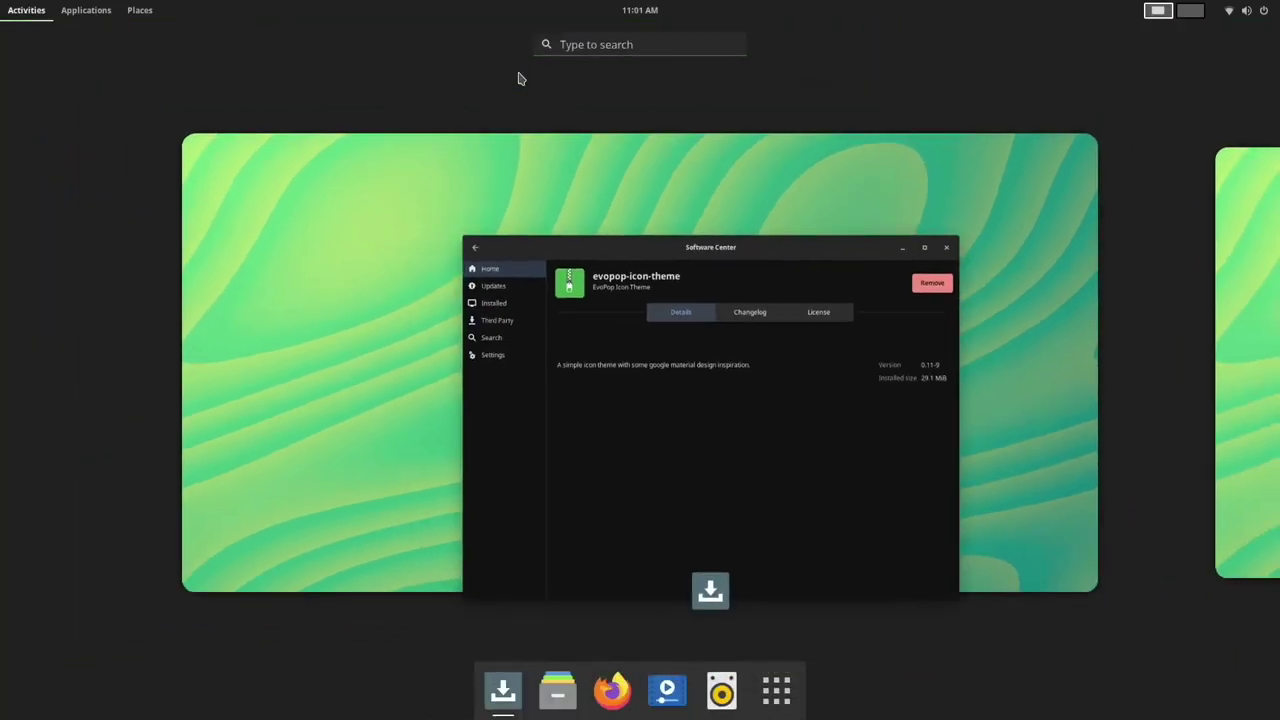
pyautogui.click(777, 697)
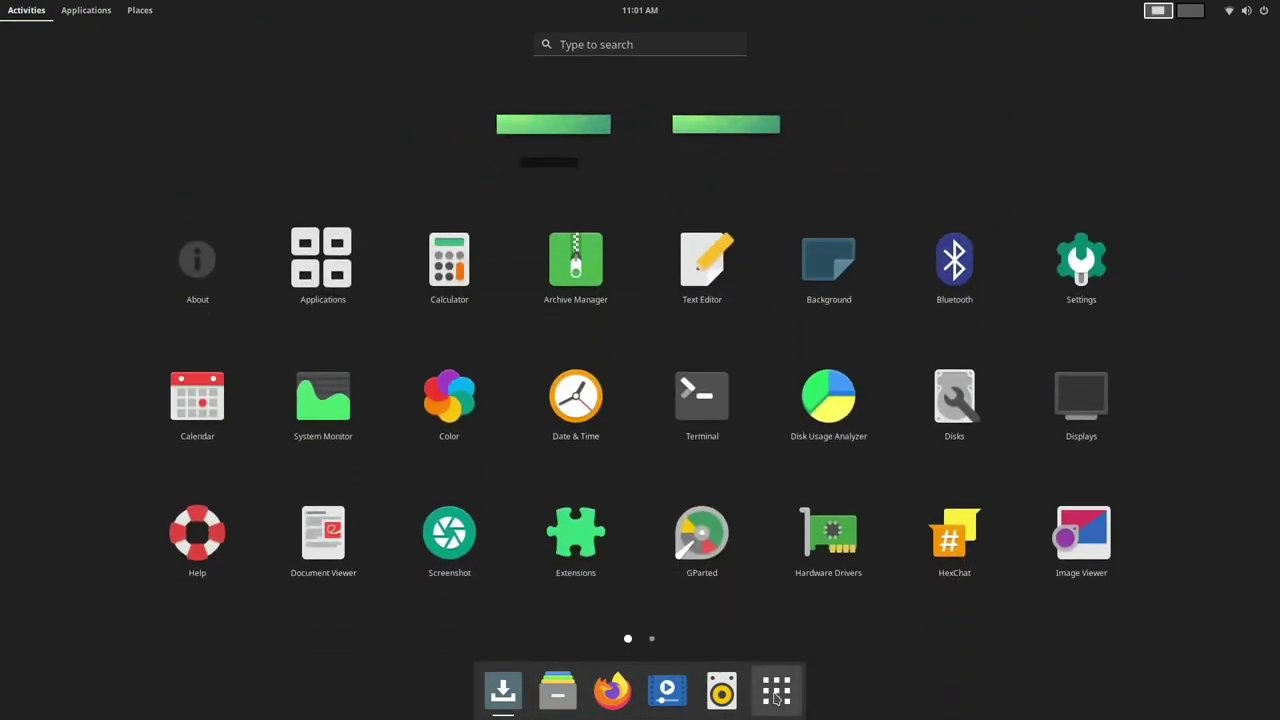
pyautogui.write('softw')
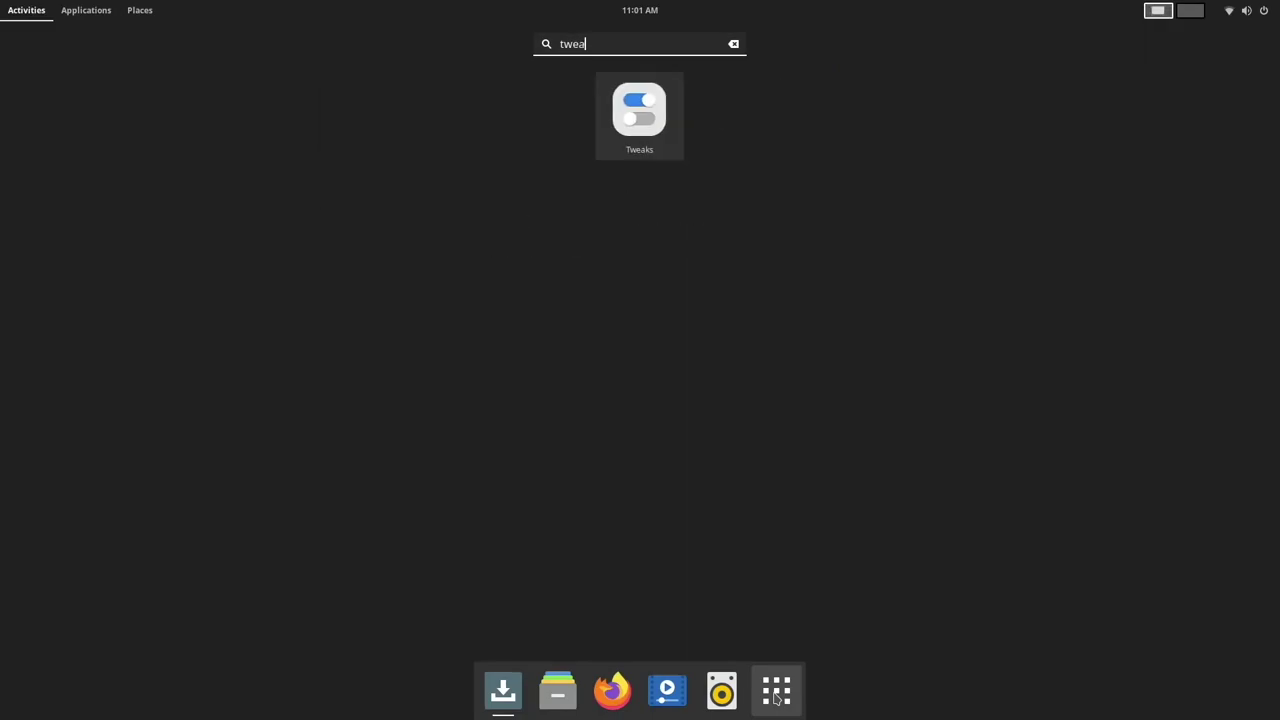
pyautogui.press('Return')
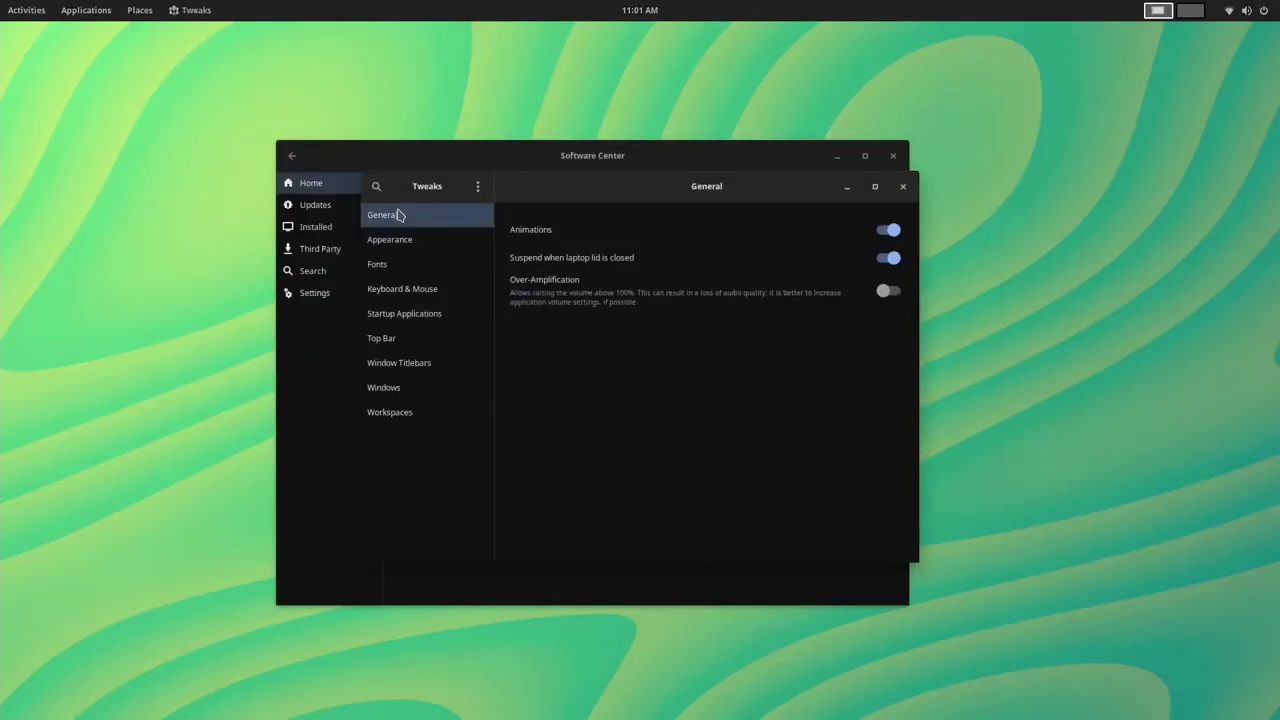
pyautogui.click(402, 240)
# Set the Applications theme to EvoPop after trying EvoPop-Azure, with the Tweaks window moved aside
pyautogui.click(798, 251)
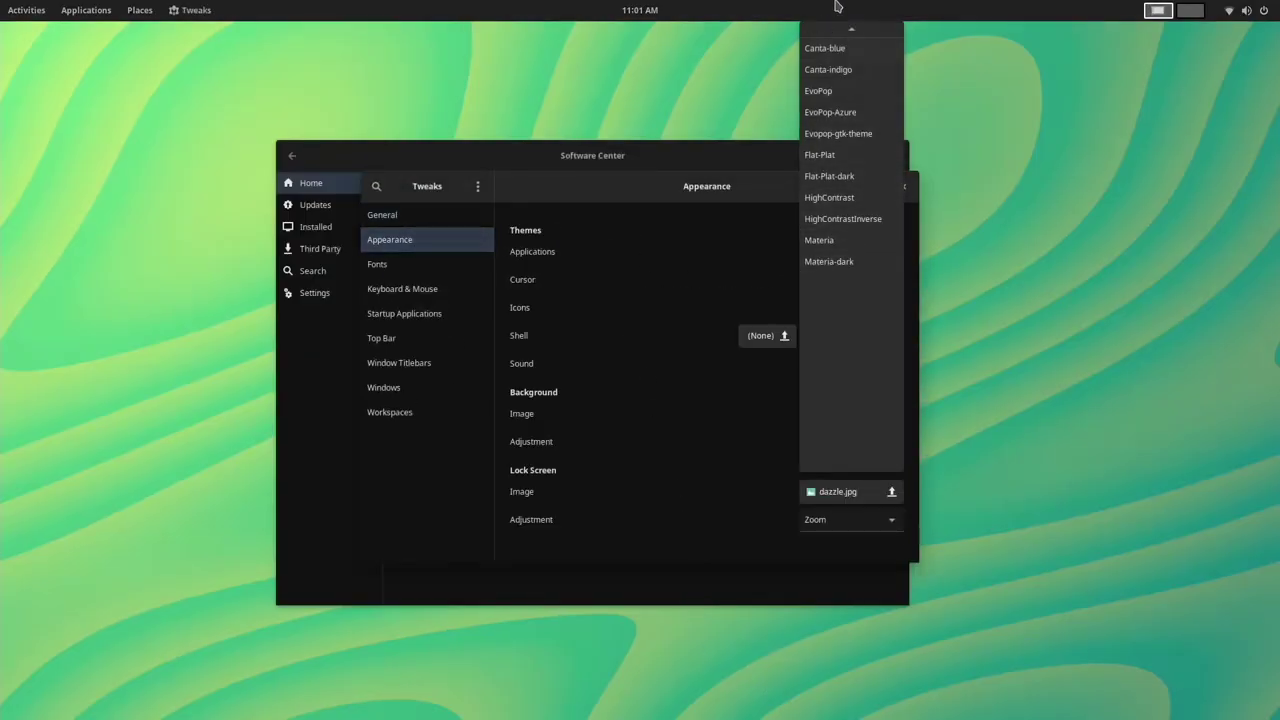
pyautogui.click(876, 136)
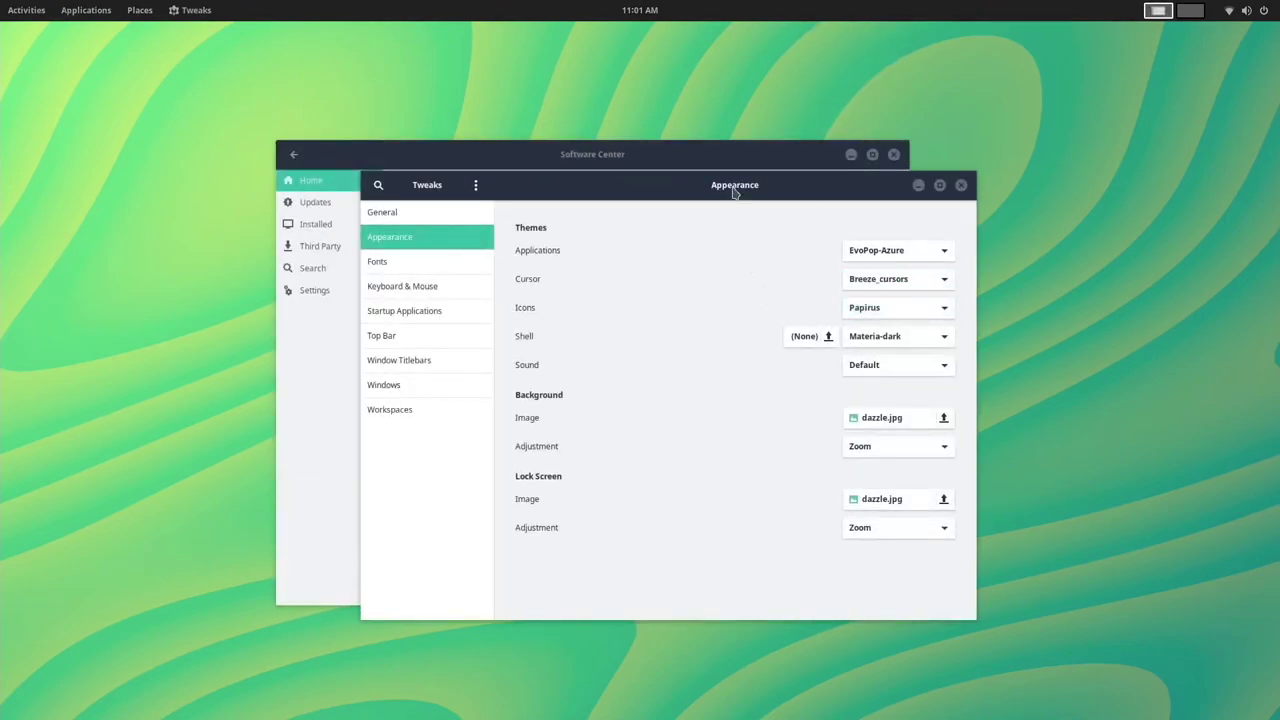
pyautogui.moveTo(734, 188); pyautogui.dragTo(360, 105)
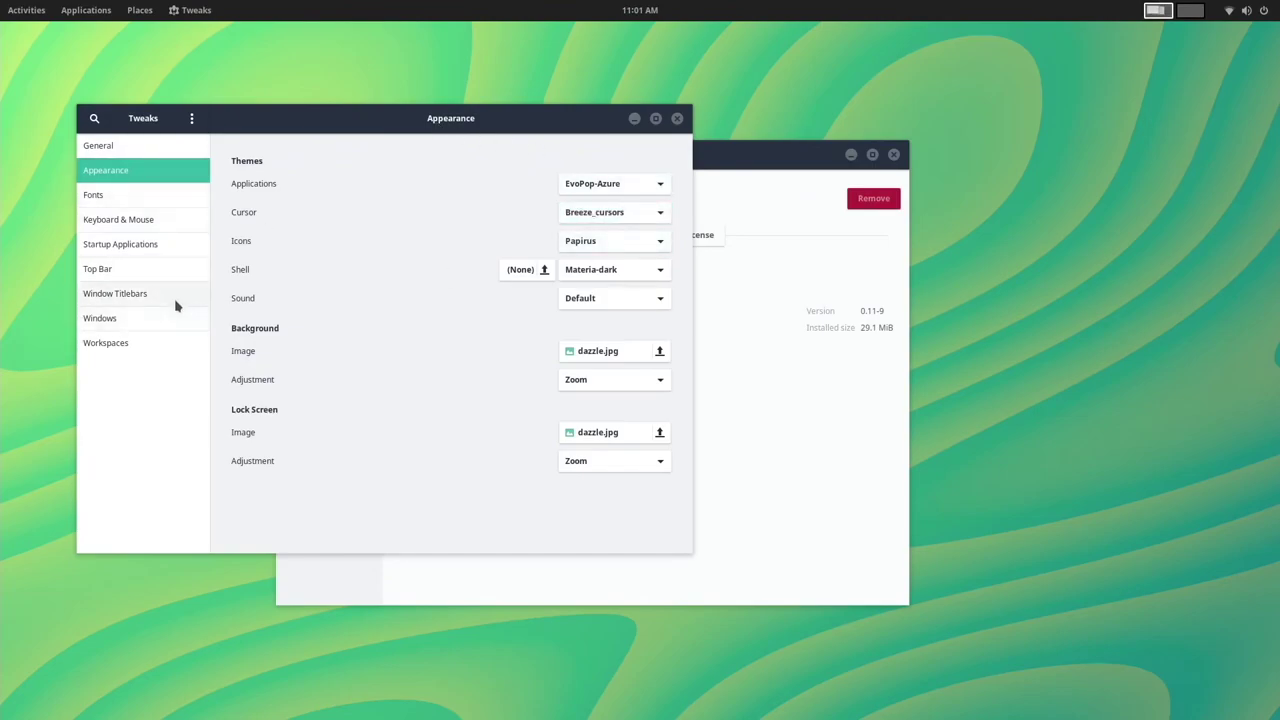
pyautogui.click(600, 194)
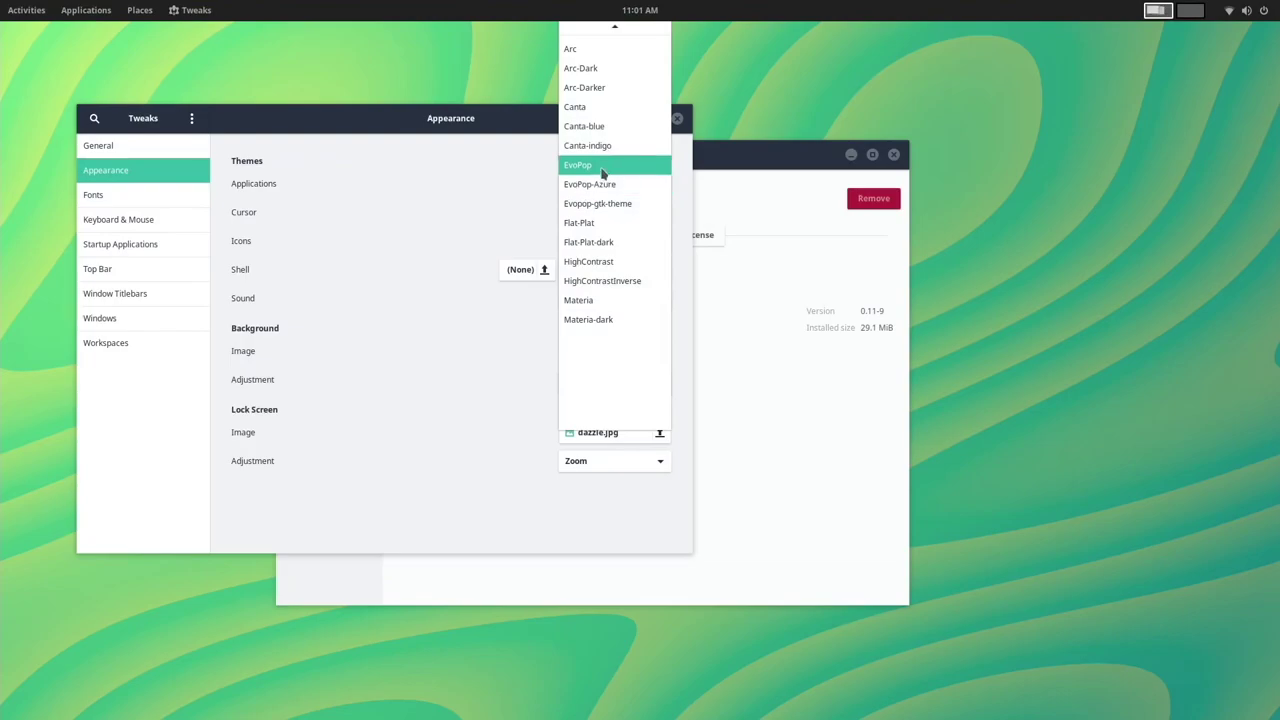
pyautogui.click(603, 170)
# Set the Shell theme to Evopop-gtk-theme and inspect its look in the calendar and system menus
pyautogui.click(588, 280)
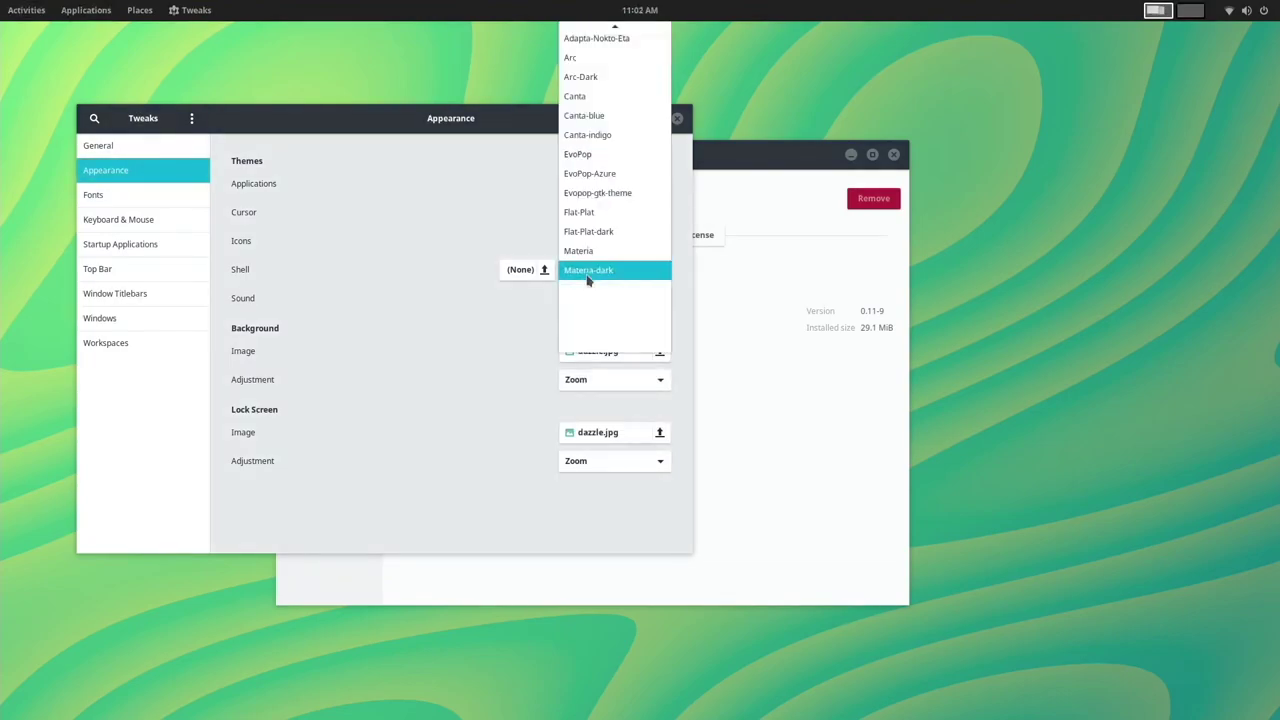
pyautogui.click(612, 196)
pyautogui.click(640, 9)
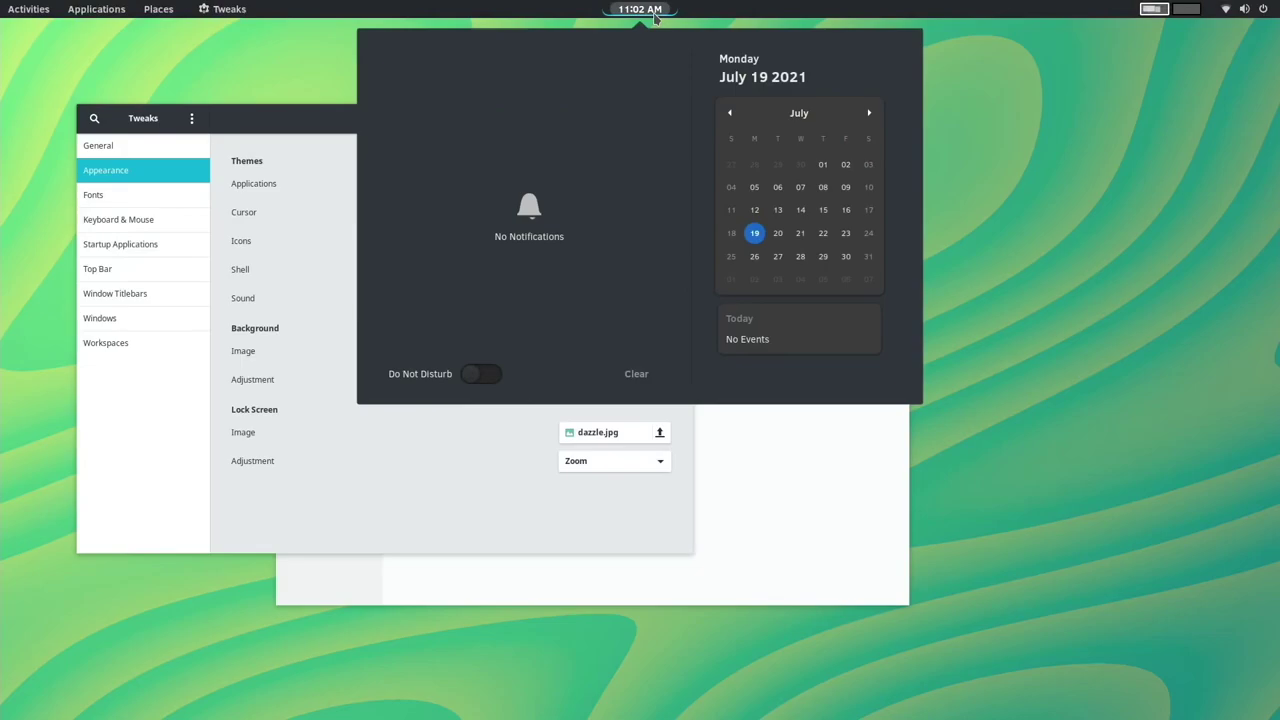
pyautogui.click(1215, 9)
pyautogui.click(1226, 8)
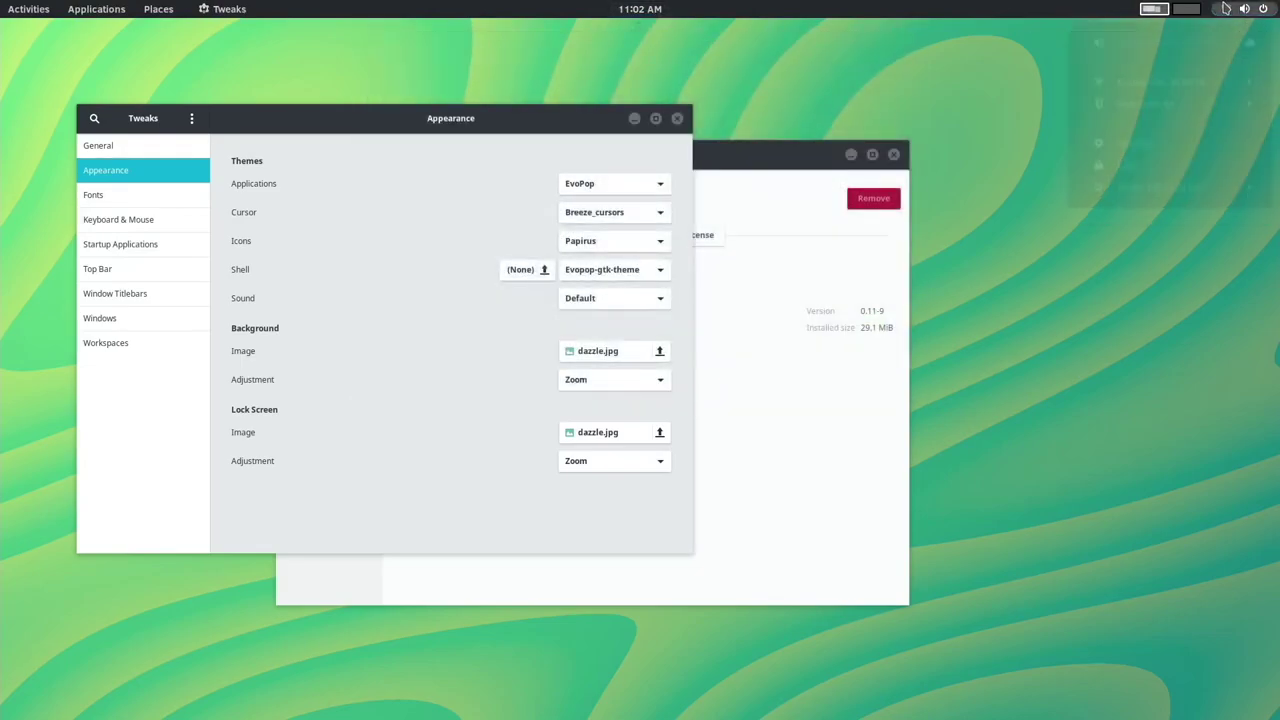
# Set the Shell theme to EvoPop-Azure and open the calendar and notifications popup to inspect it
pyautogui.click(588, 270)
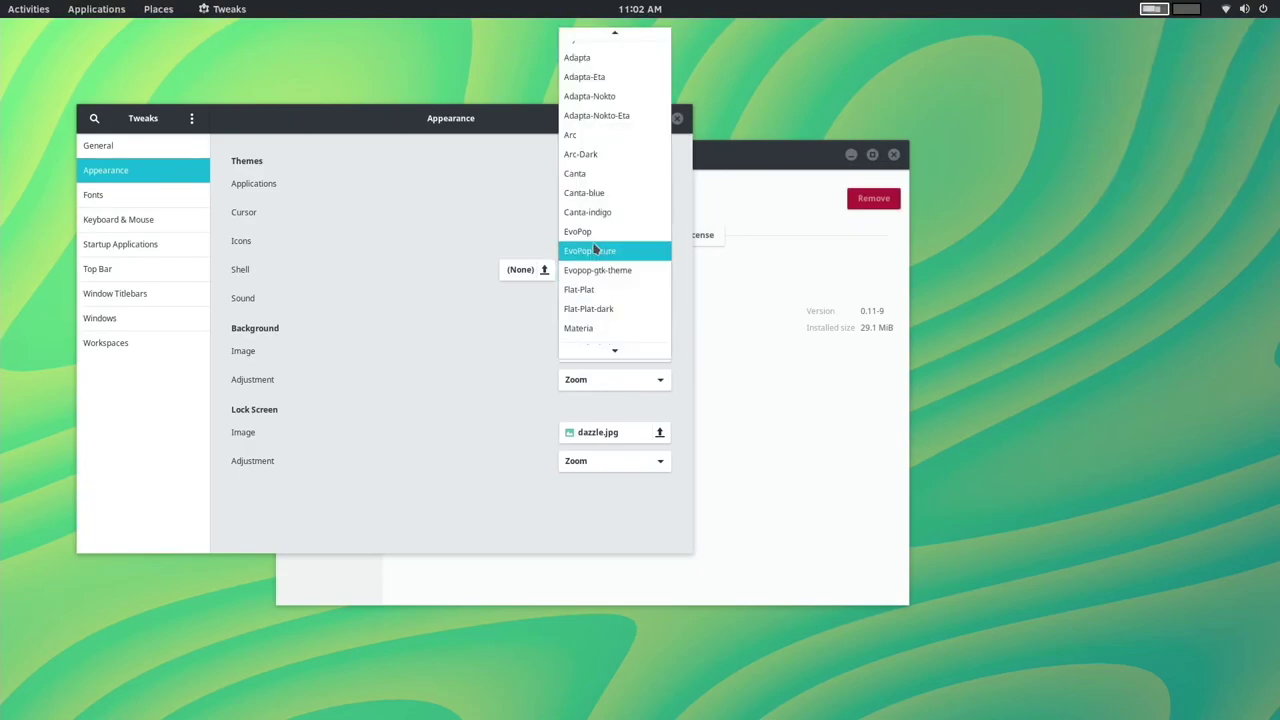
pyautogui.click(590, 249)
pyautogui.click(640, 9)
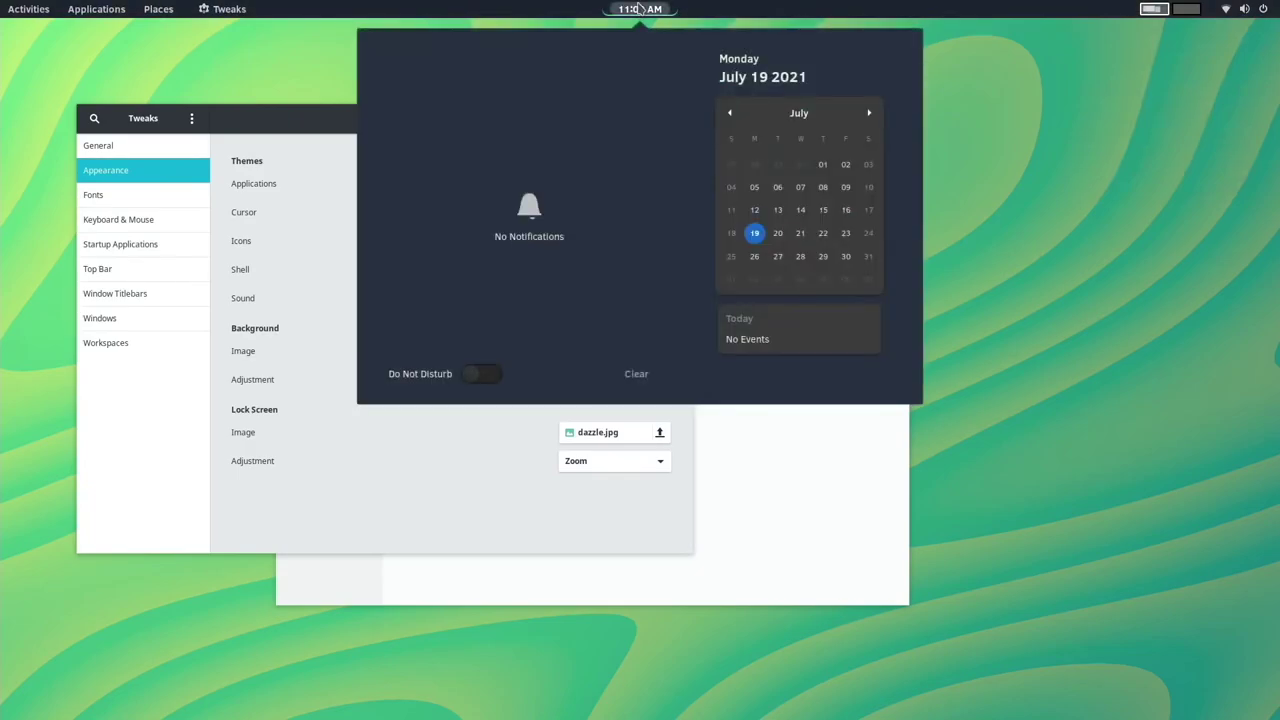
# Move the Tweaks window toward the middle of the desktop and set the Applications theme to Evopop-gtk-theme
pyautogui.click(638, 8)
pyautogui.click(597, 190)
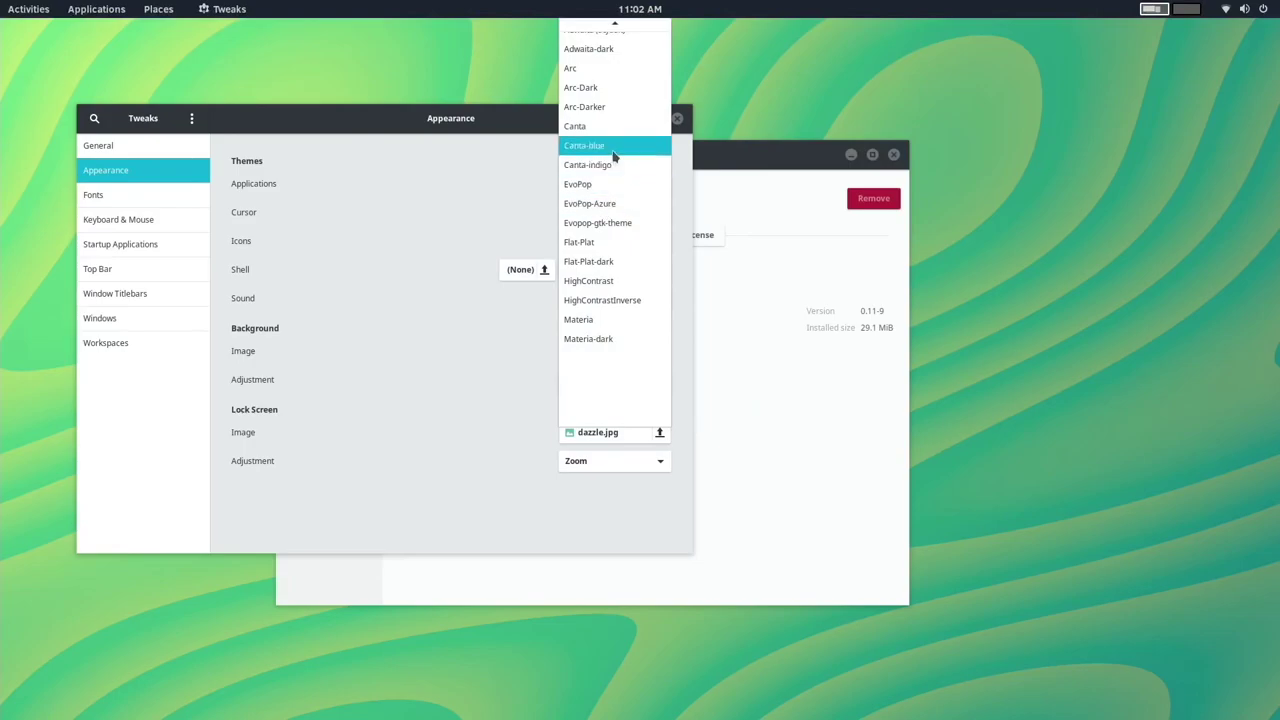
pyautogui.click(414, 208)
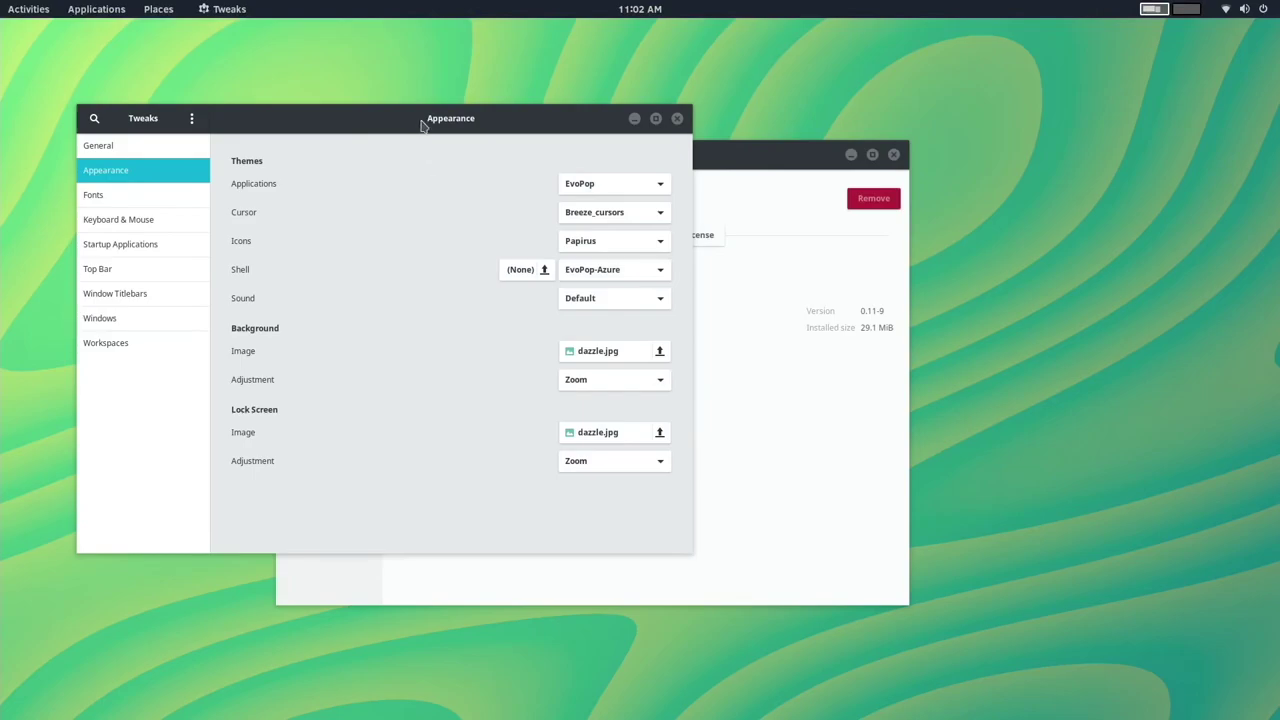
pyautogui.moveTo(422, 124); pyautogui.dragTo(468, 184)
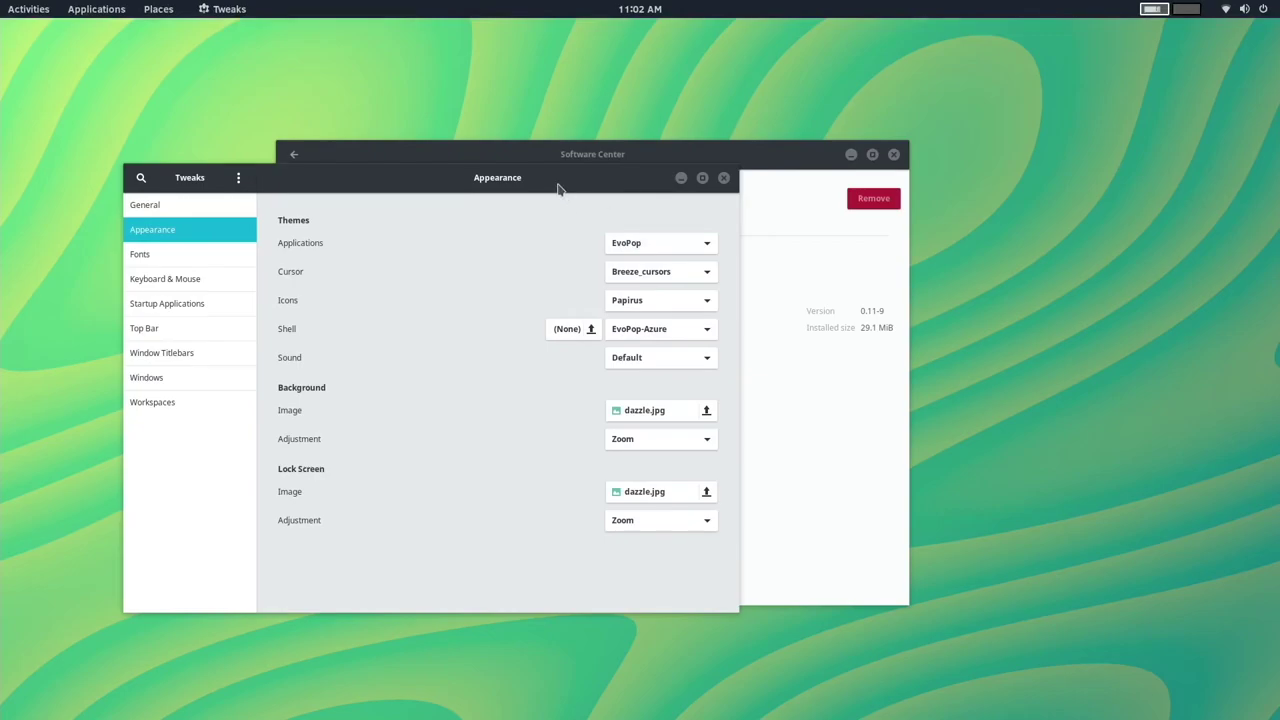
pyautogui.moveTo(558, 188); pyautogui.dragTo(615, 170)
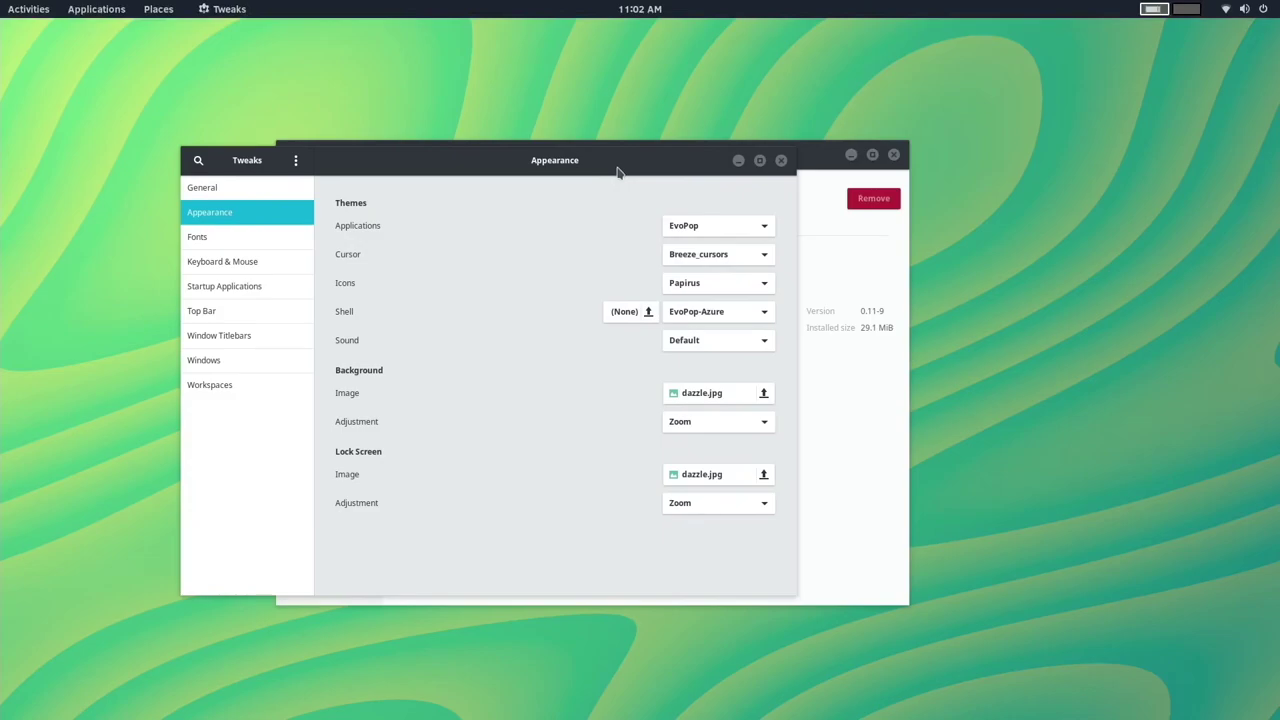
pyautogui.click(693, 228)
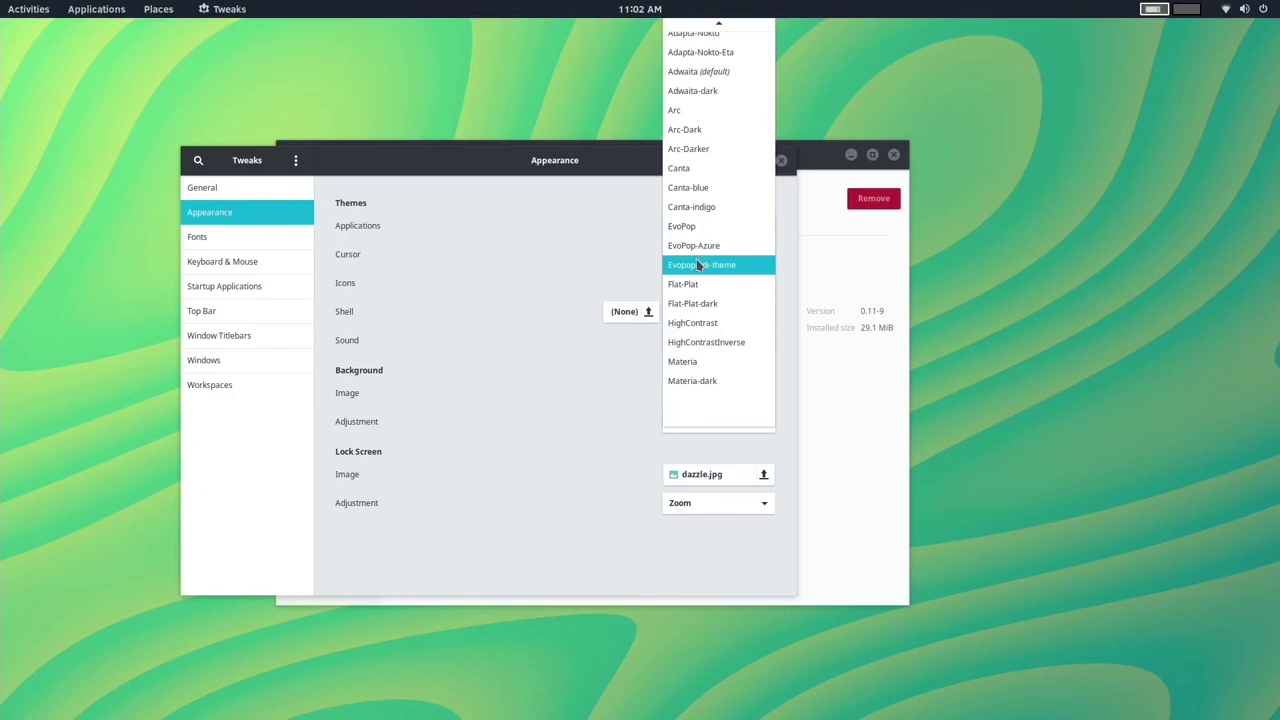
pyautogui.click(700, 265)
# Switch to the Software Center and install mojave-gtk-theme from the themes list together with its gtk-engines dependency
pyautogui.click(834, 246)
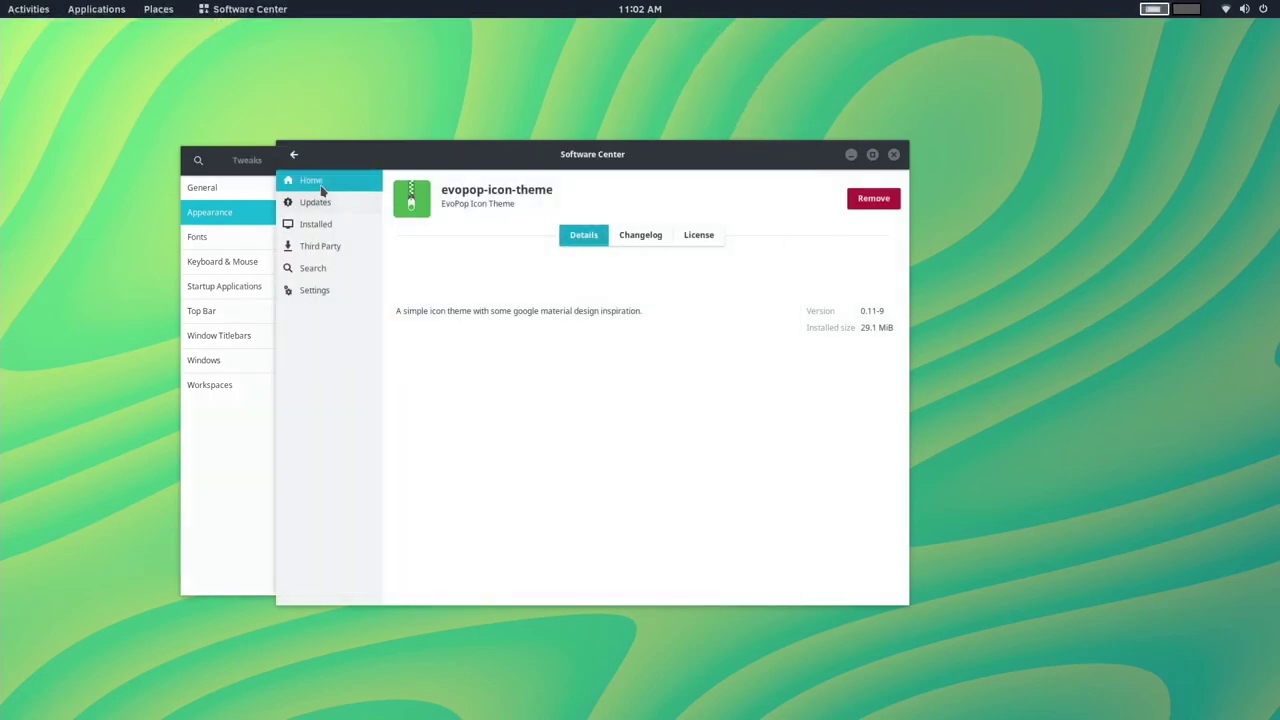
pyautogui.click(295, 157)
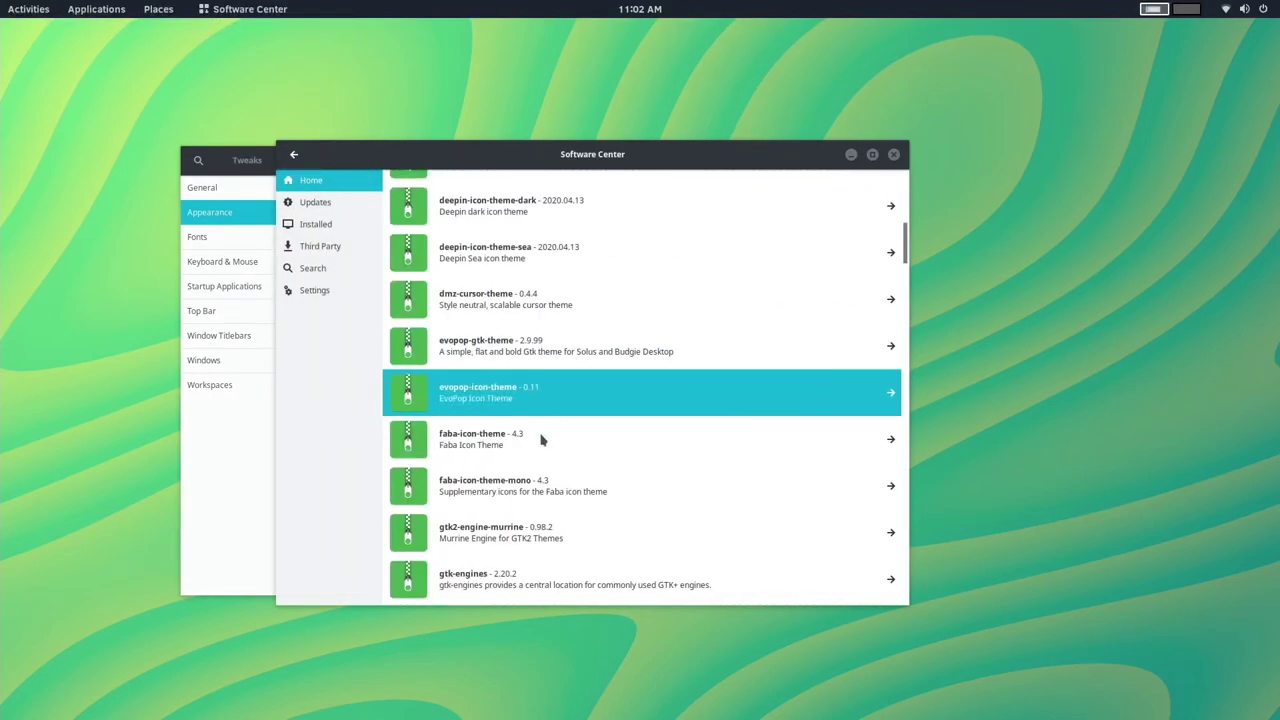
pyautogui.scroll(-5, 540, 443)
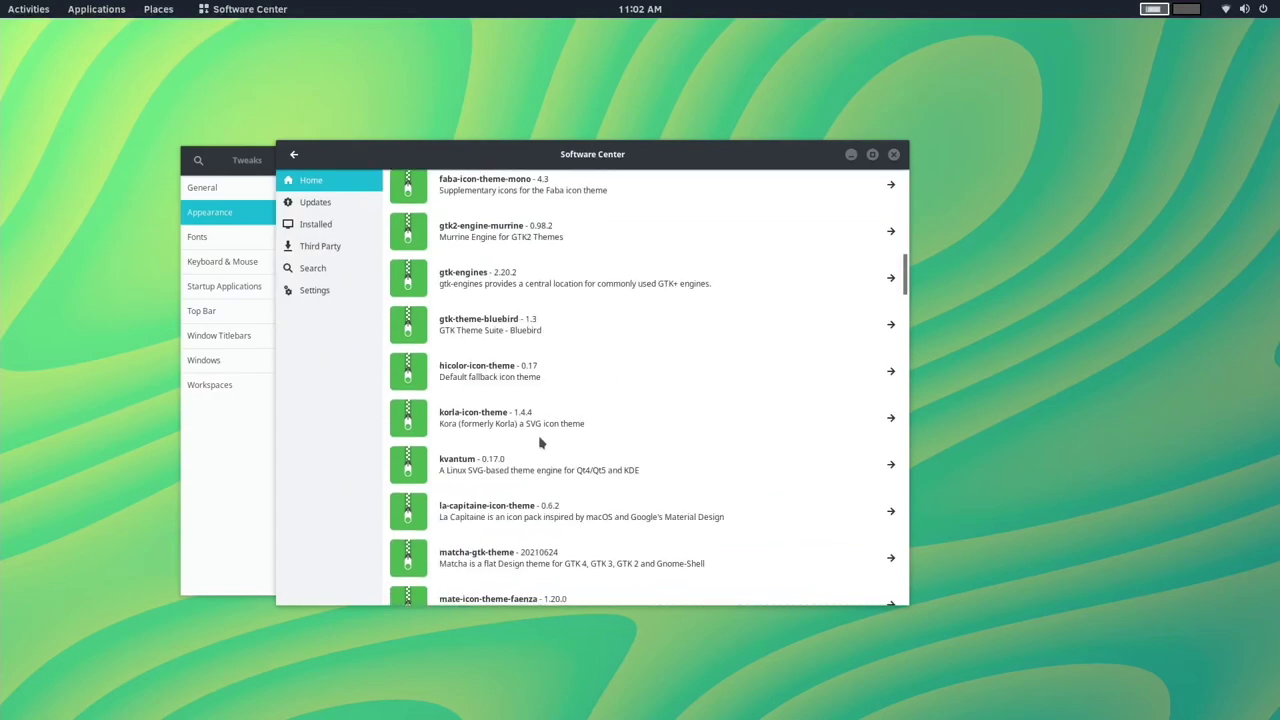
pyautogui.scroll(-3, 540, 443)
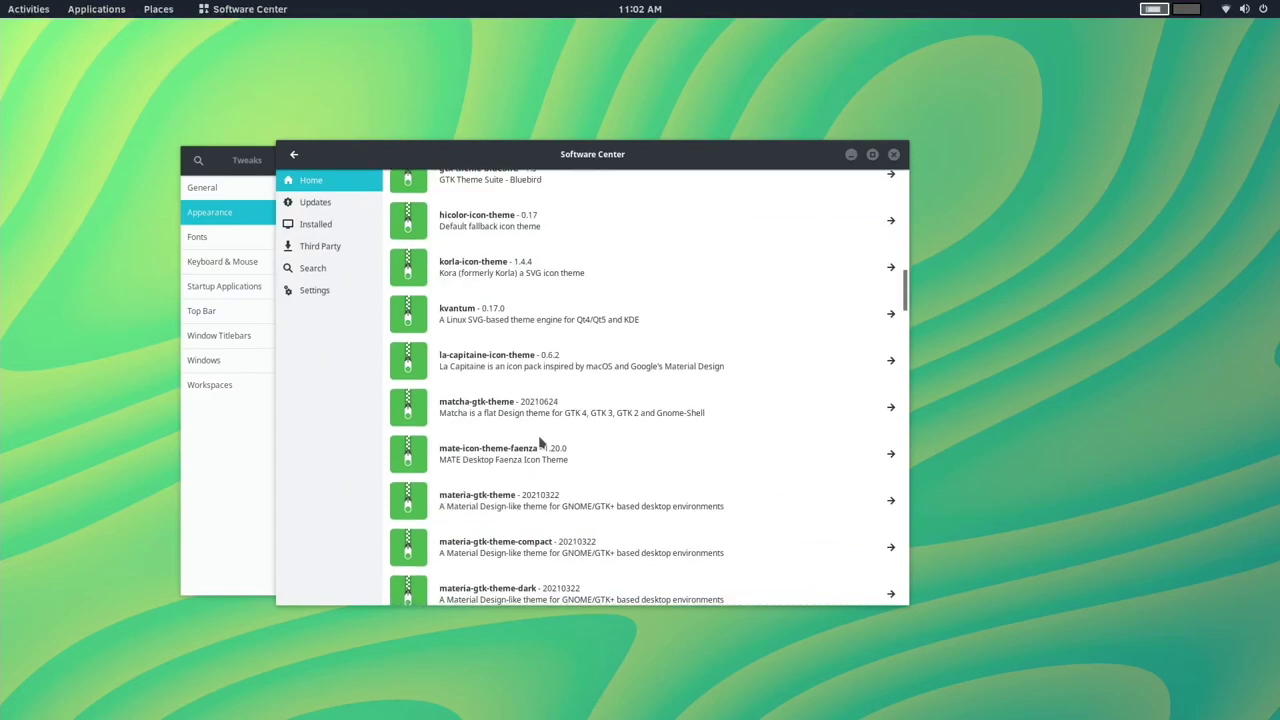
pyautogui.scroll(-3, 540, 443)
pyautogui.scroll(-3, 540, 443)
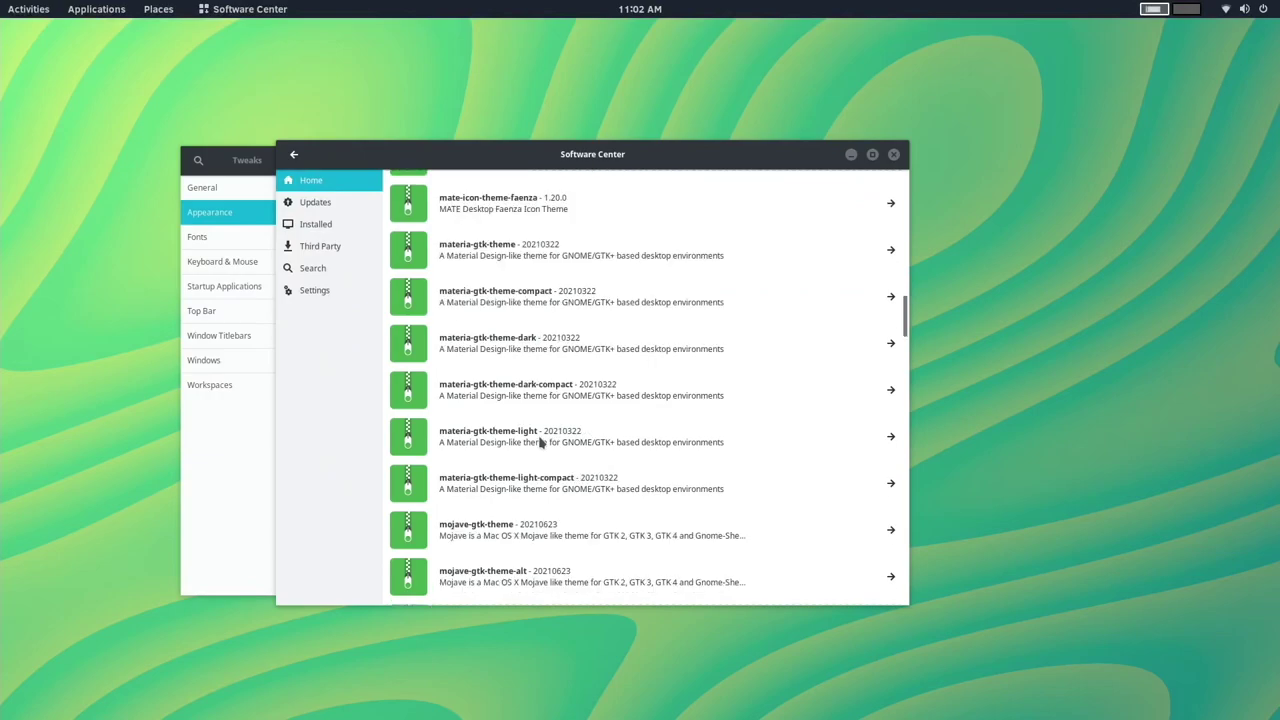
pyautogui.click(498, 486)
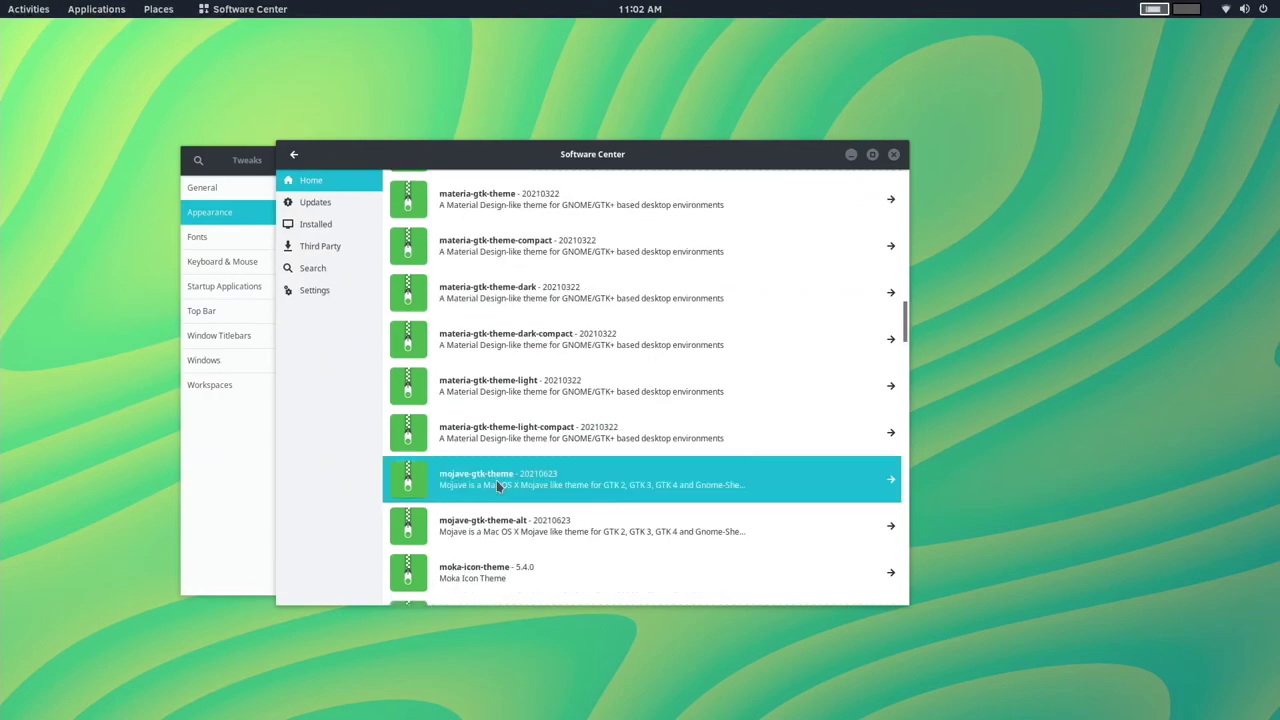
pyautogui.click(889, 199)
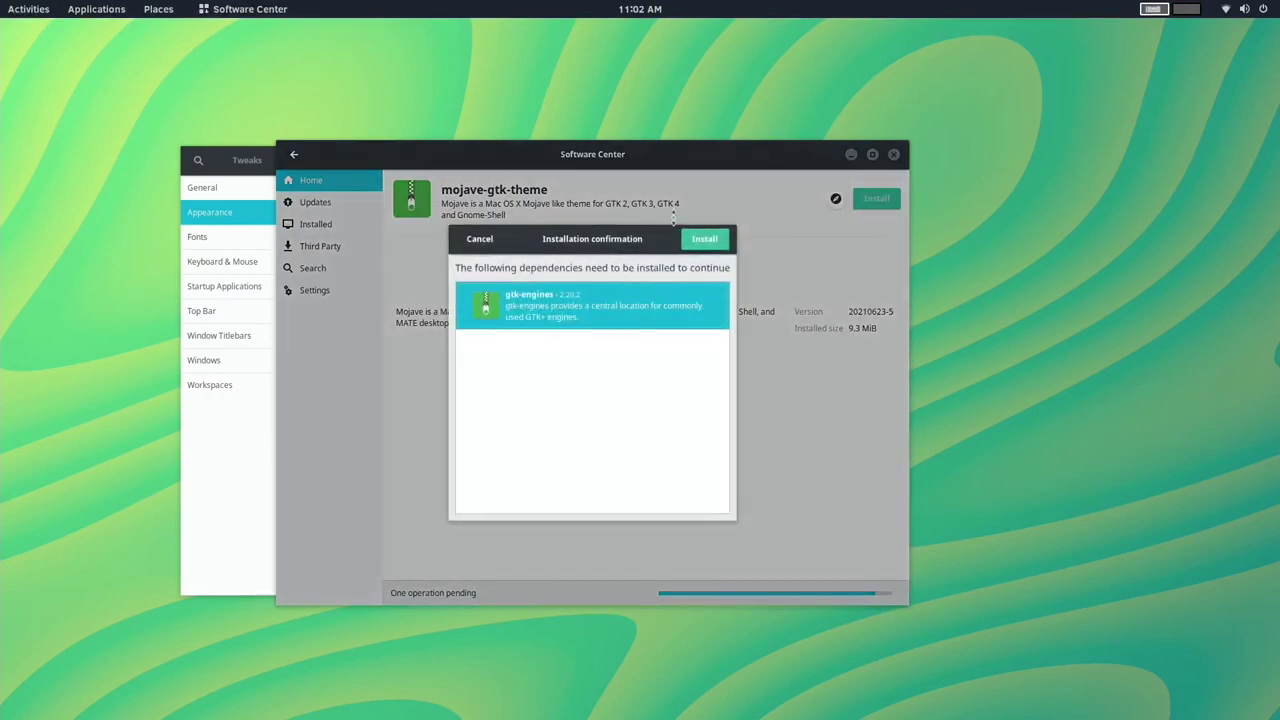
pyautogui.click(700, 240)
pyautogui.click(294, 155)
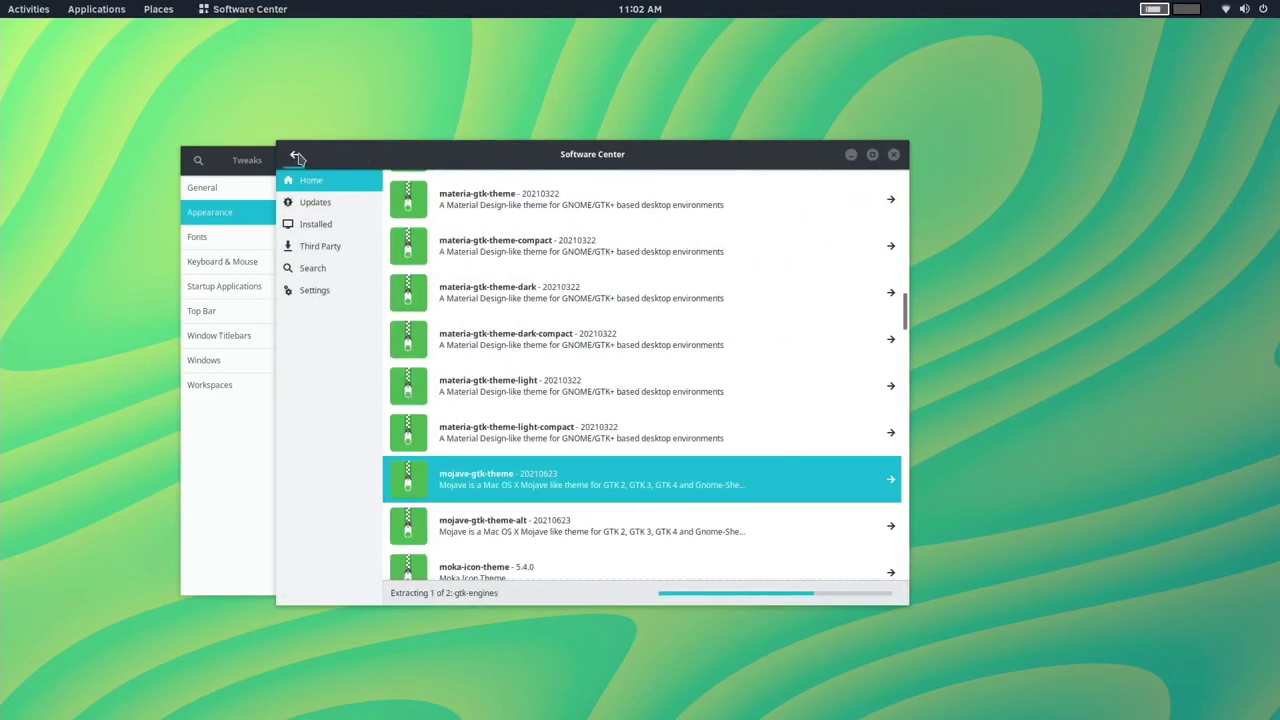
# Install oranchelo-Beka-icon-theme with its required dependency and return to the themes list
pyautogui.scroll(-2, 548, 443)
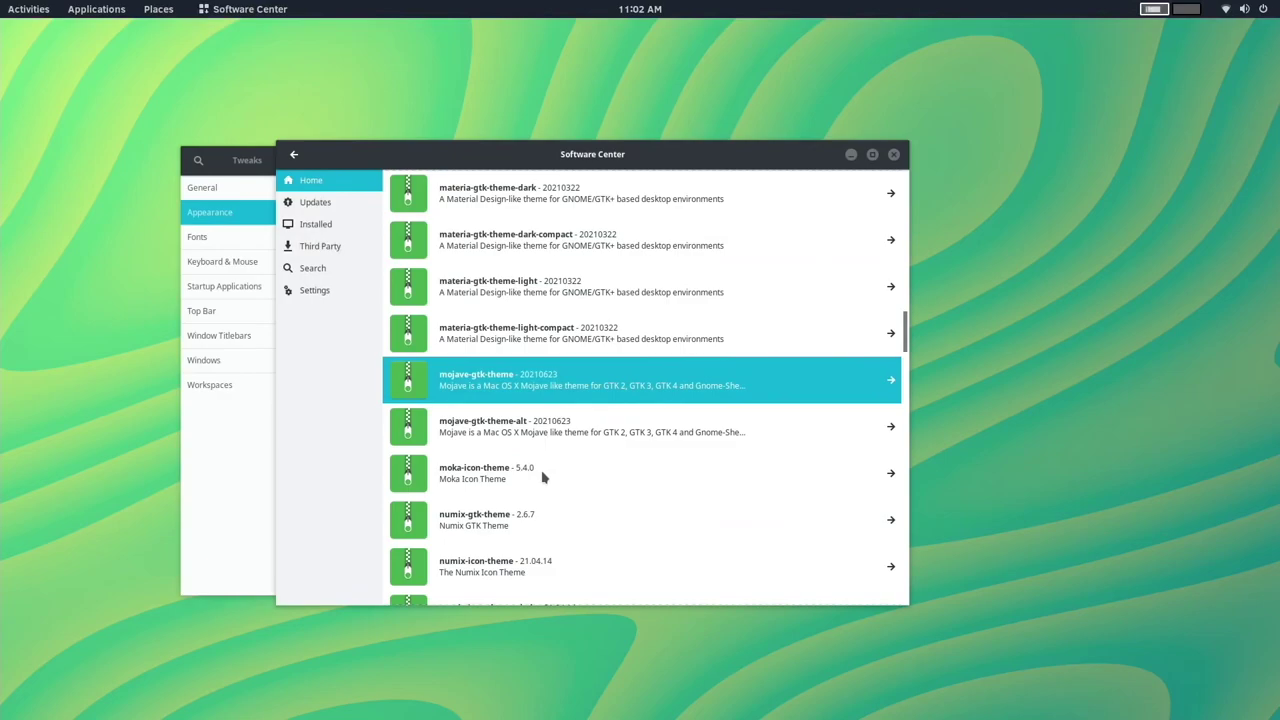
pyautogui.scroll(-5, 543, 477)
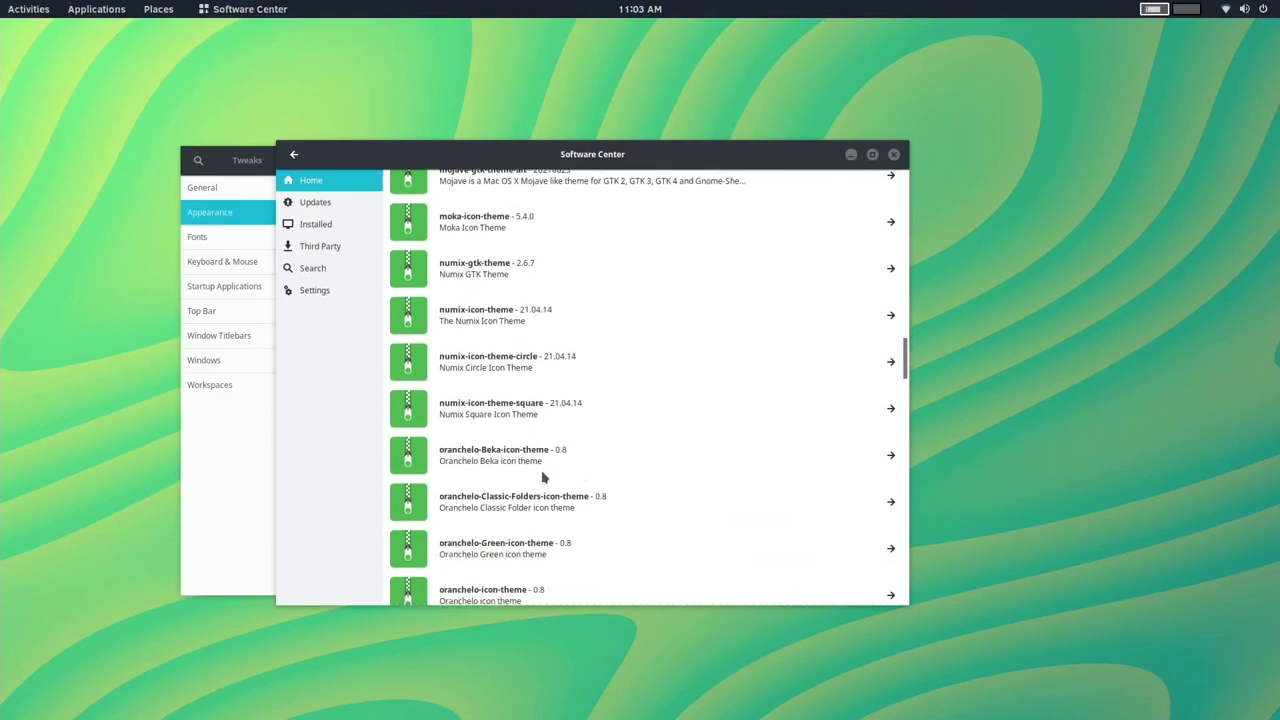
pyautogui.click(540, 468)
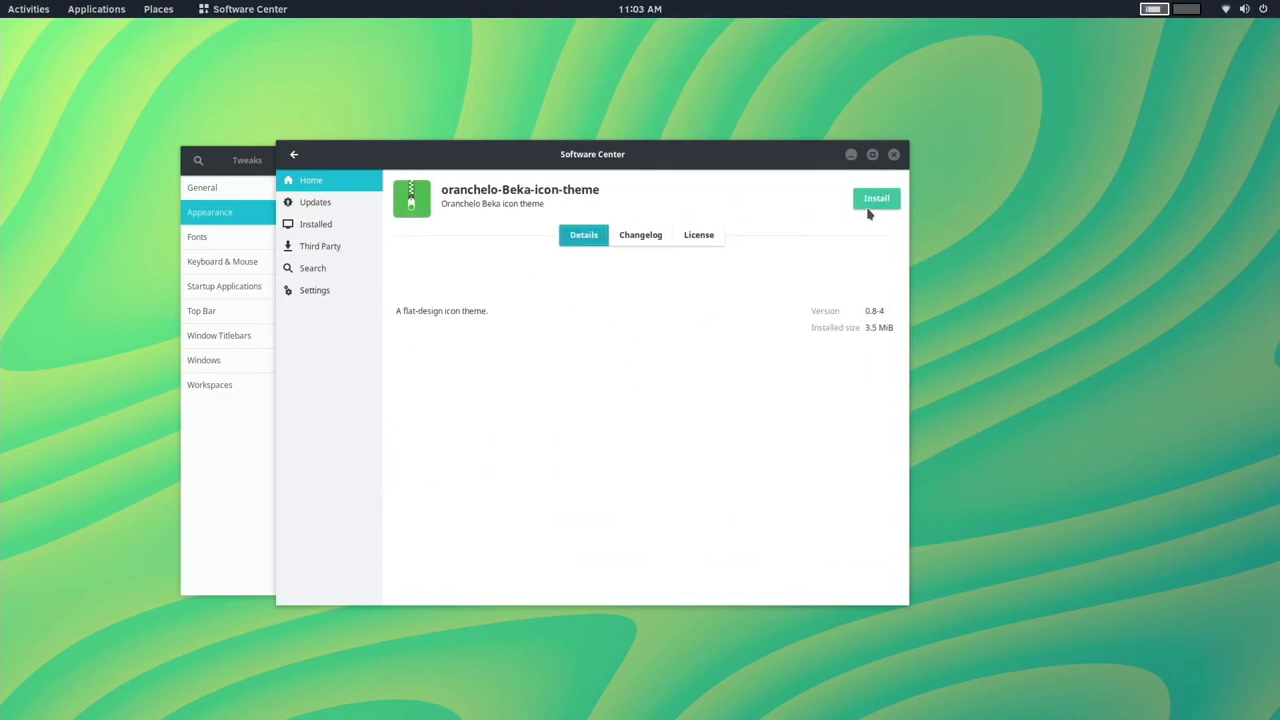
pyautogui.click(869, 205)
pyautogui.click(697, 243)
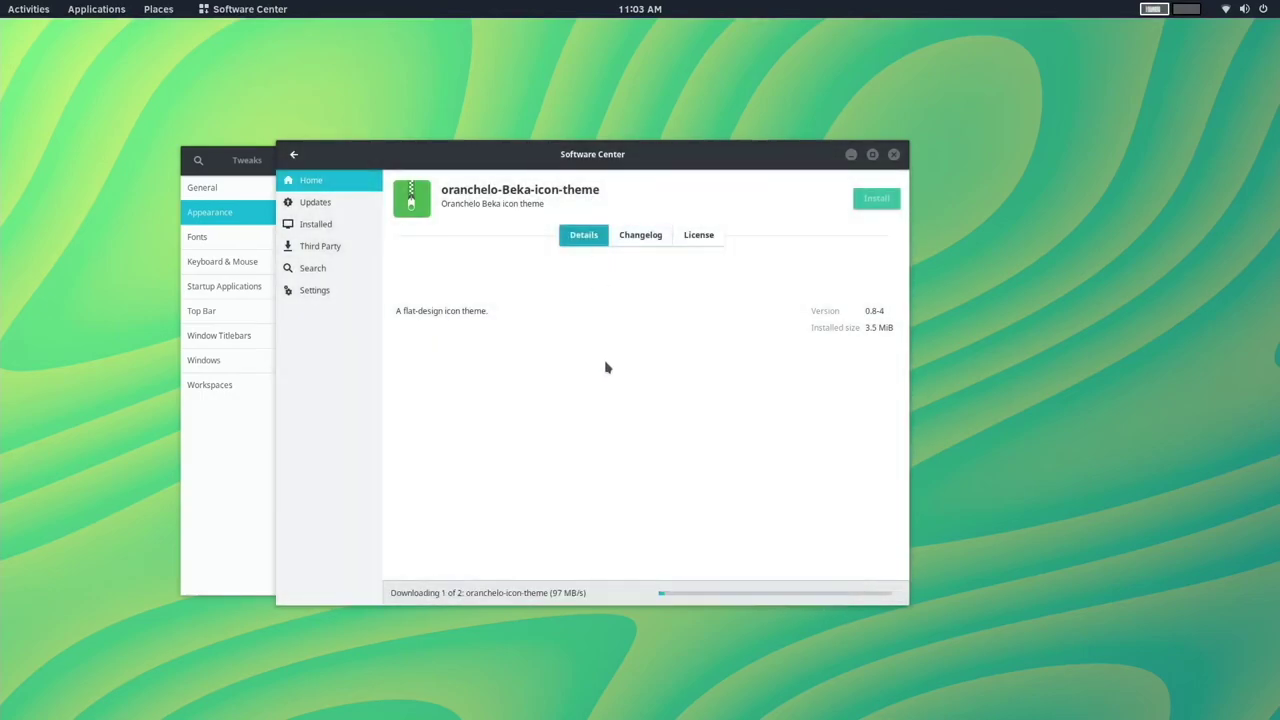
pyautogui.click(295, 156)
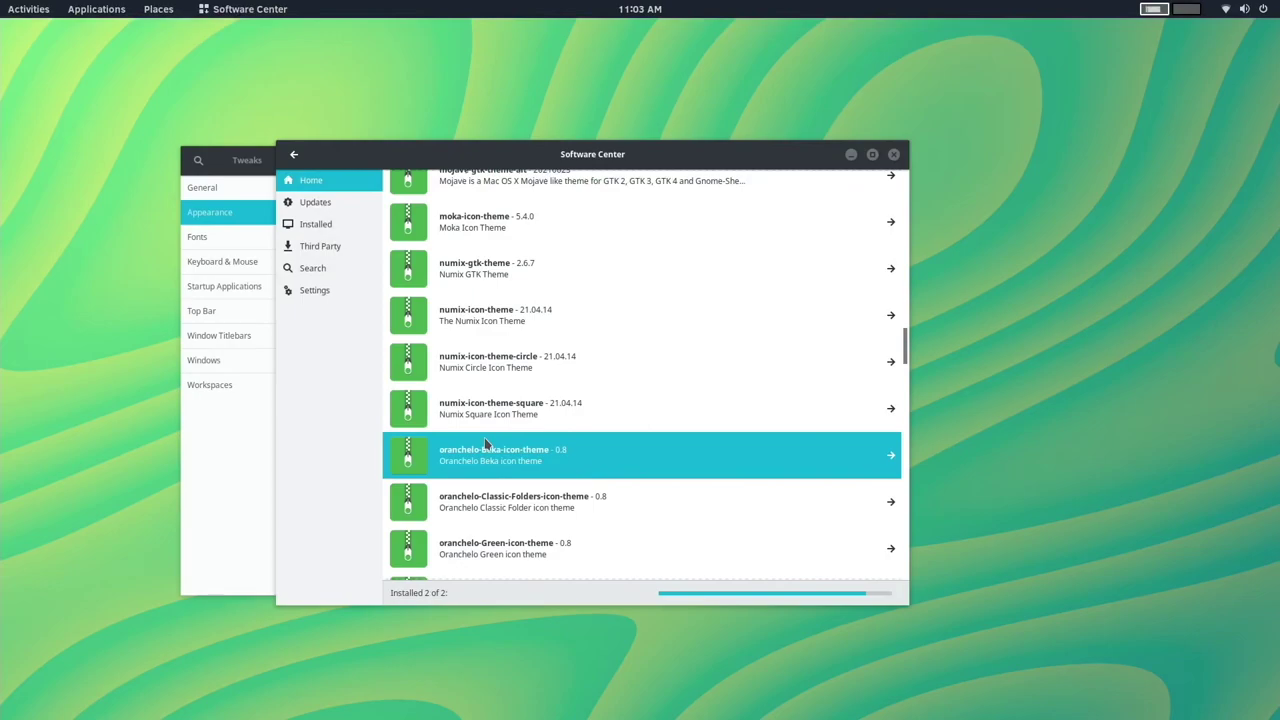
# Install the zuki-themes package from the end of the themes list and return to the list
pyautogui.scroll(-4, 486, 444)
pyautogui.scroll(-8, 486, 444)
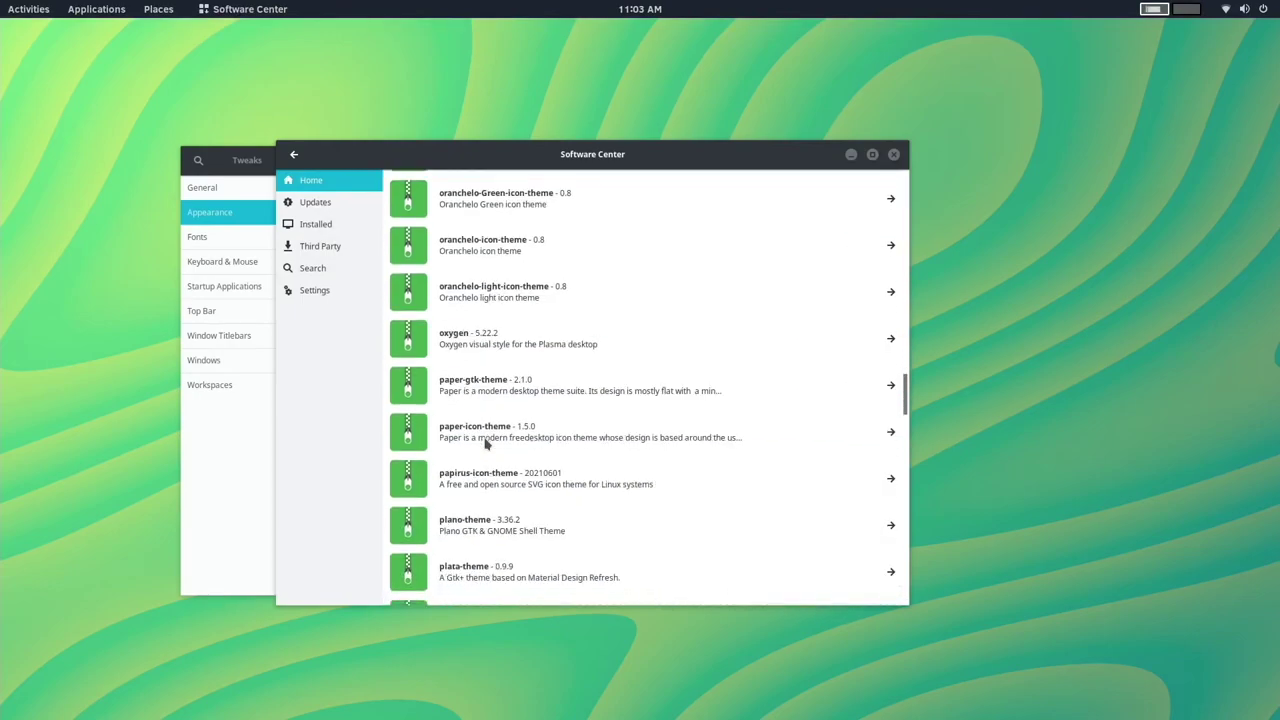
pyautogui.scroll(-1, 486, 444)
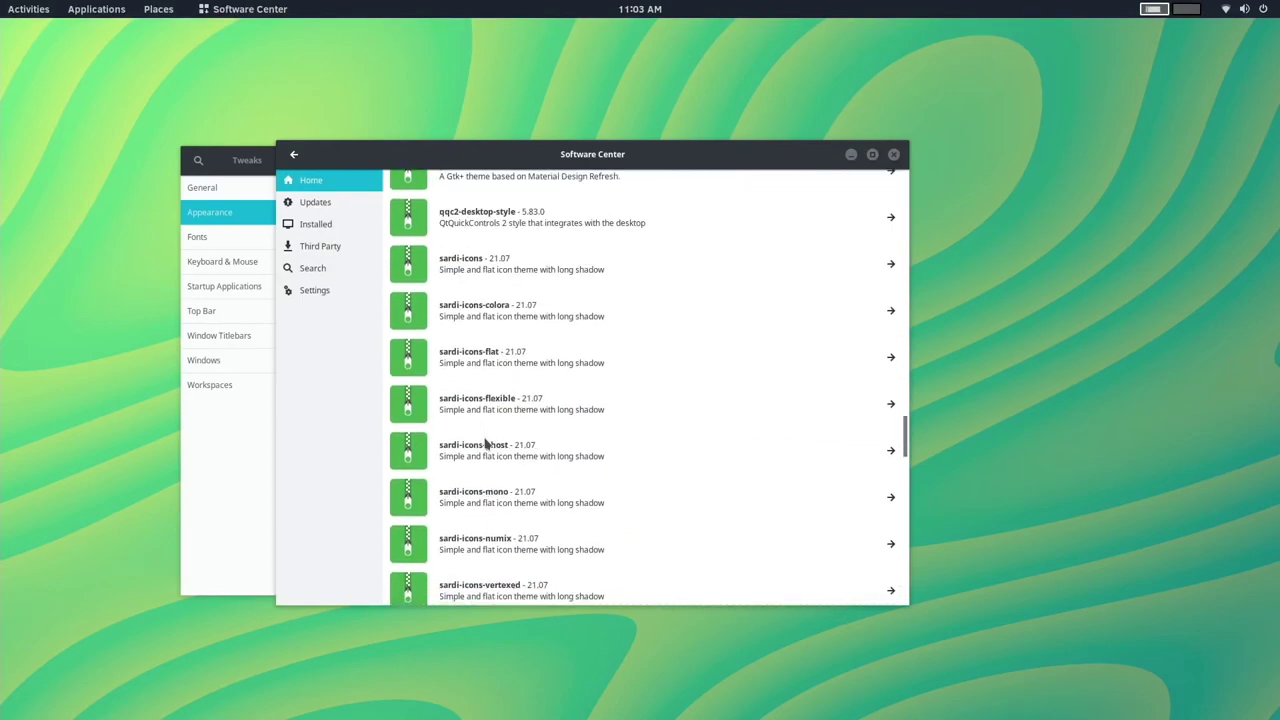
pyautogui.scroll(-10, 486, 444)
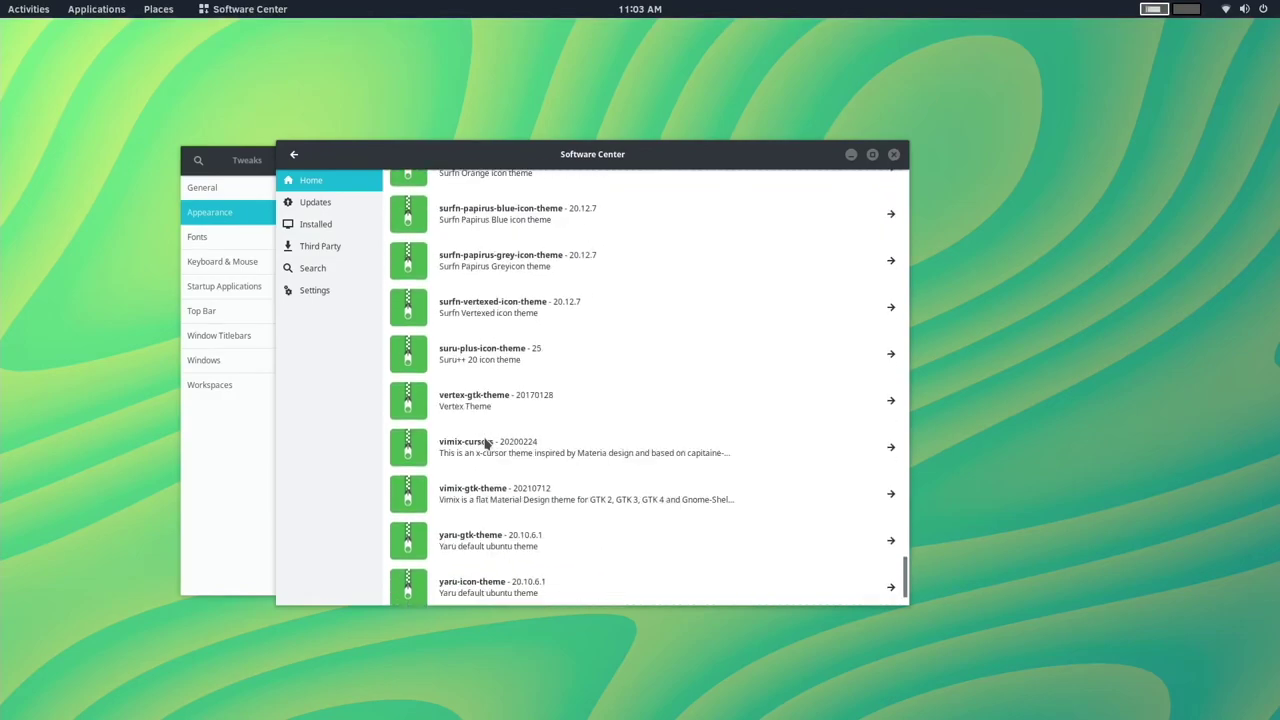
pyautogui.scroll(-1, 486, 444)
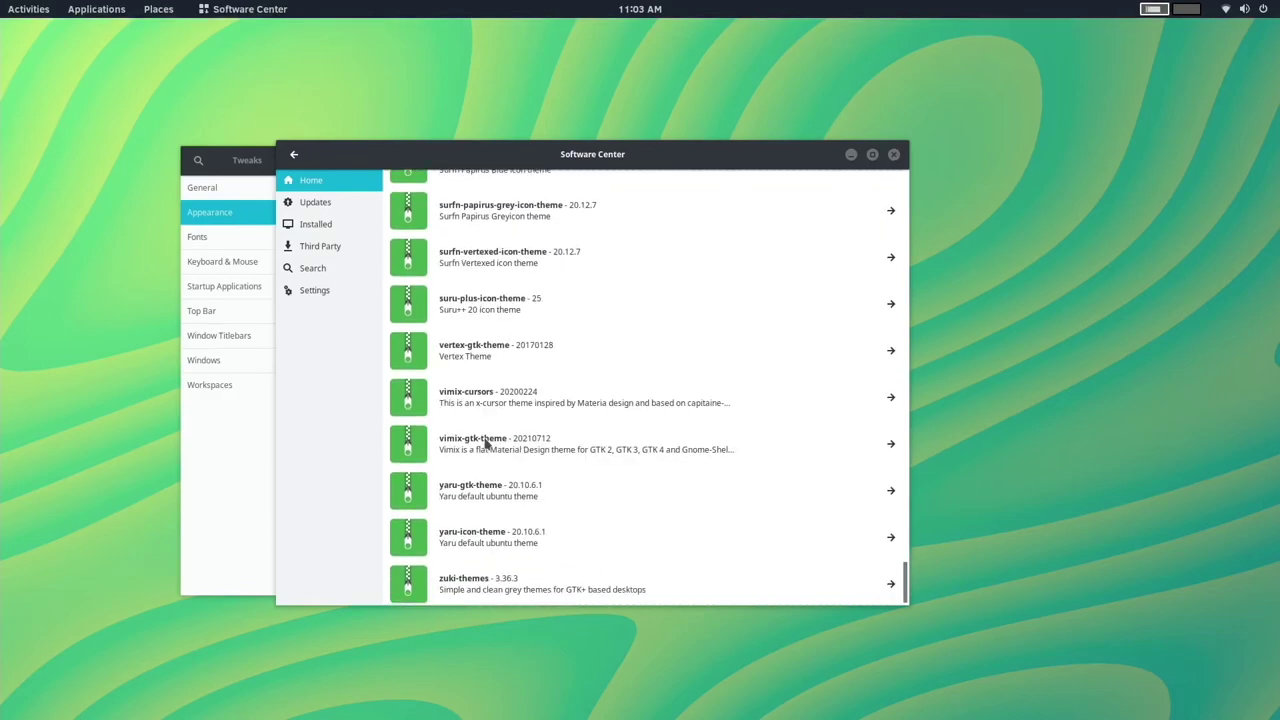
pyautogui.click(508, 589)
pyautogui.click(876, 198)
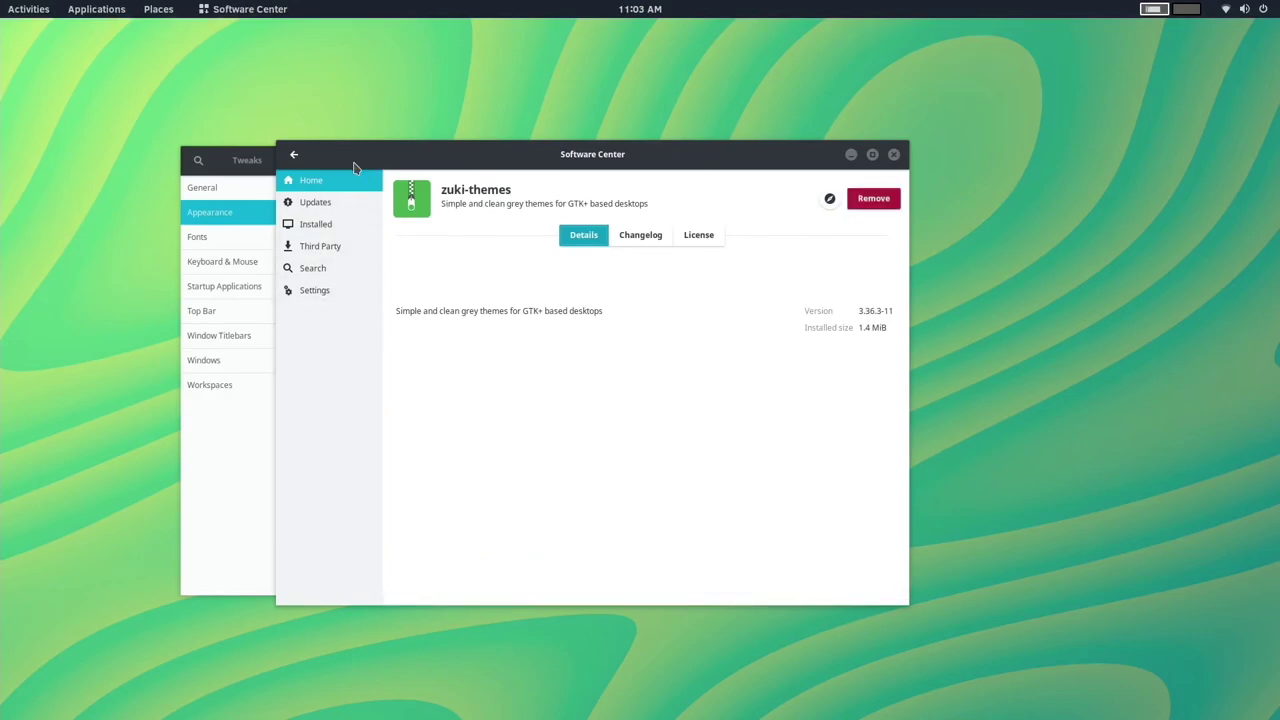
pyautogui.click(292, 156)
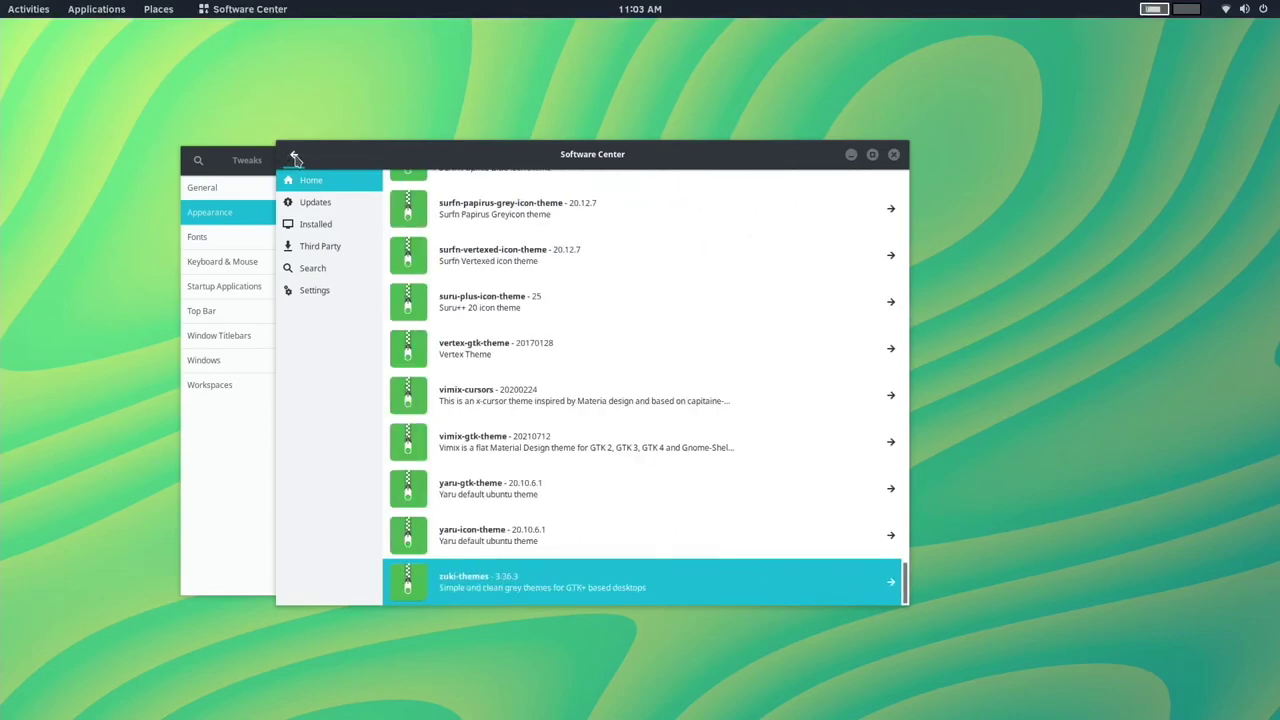
# Look back through the themes list, then switch to Tweaks and set the Applications theme to Canta-indigo
pyautogui.scroll(20, 511, 385)
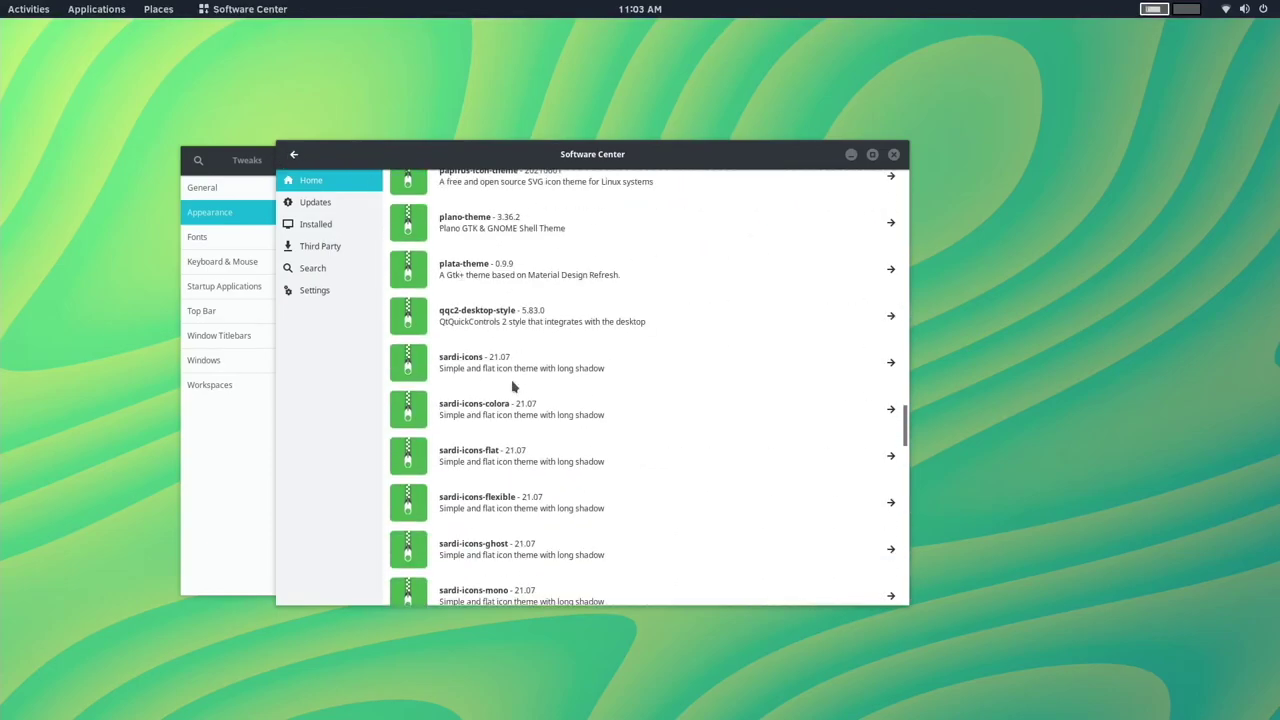
pyautogui.scroll(5, 511, 385)
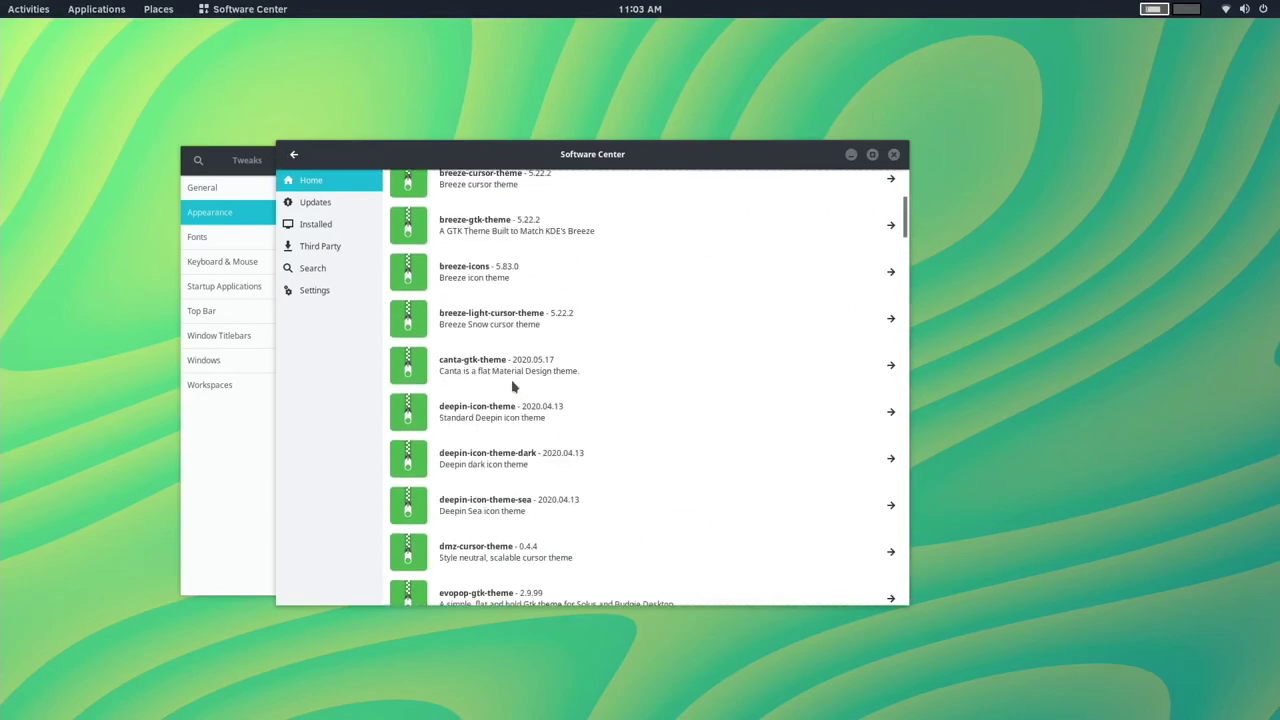
pyautogui.click(250, 565)
pyautogui.click(738, 230)
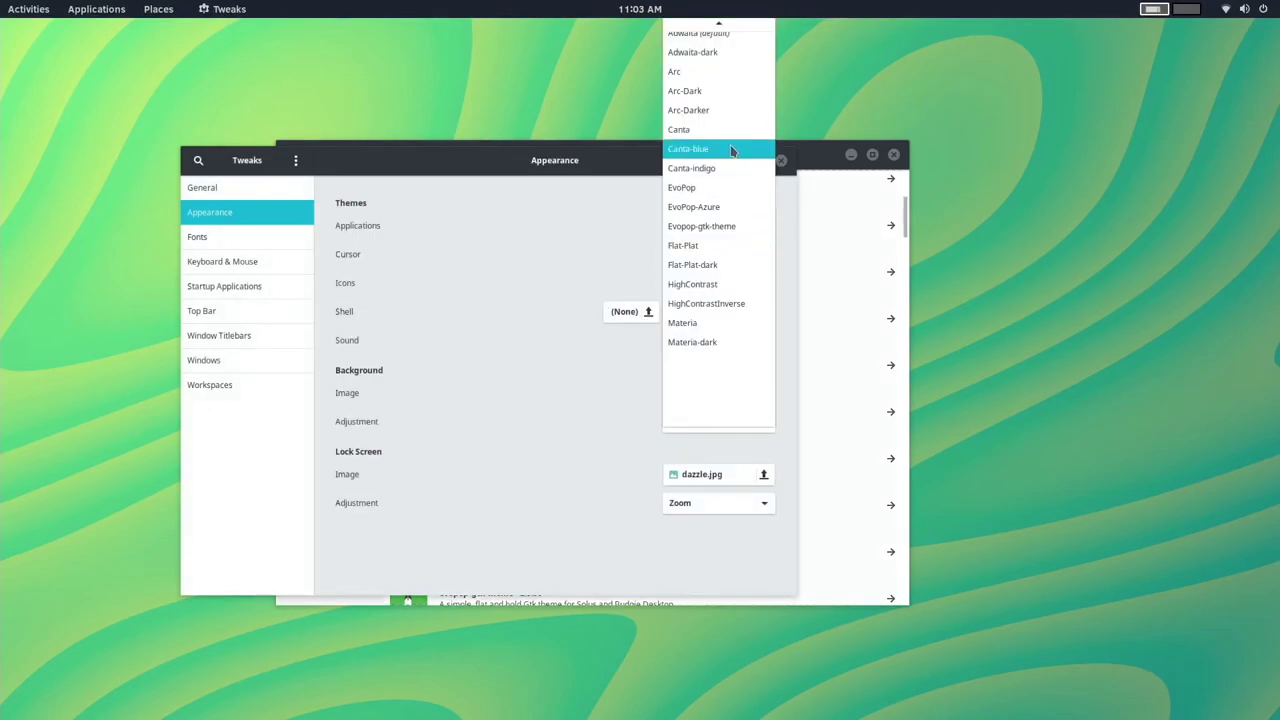
pyautogui.click(729, 168)
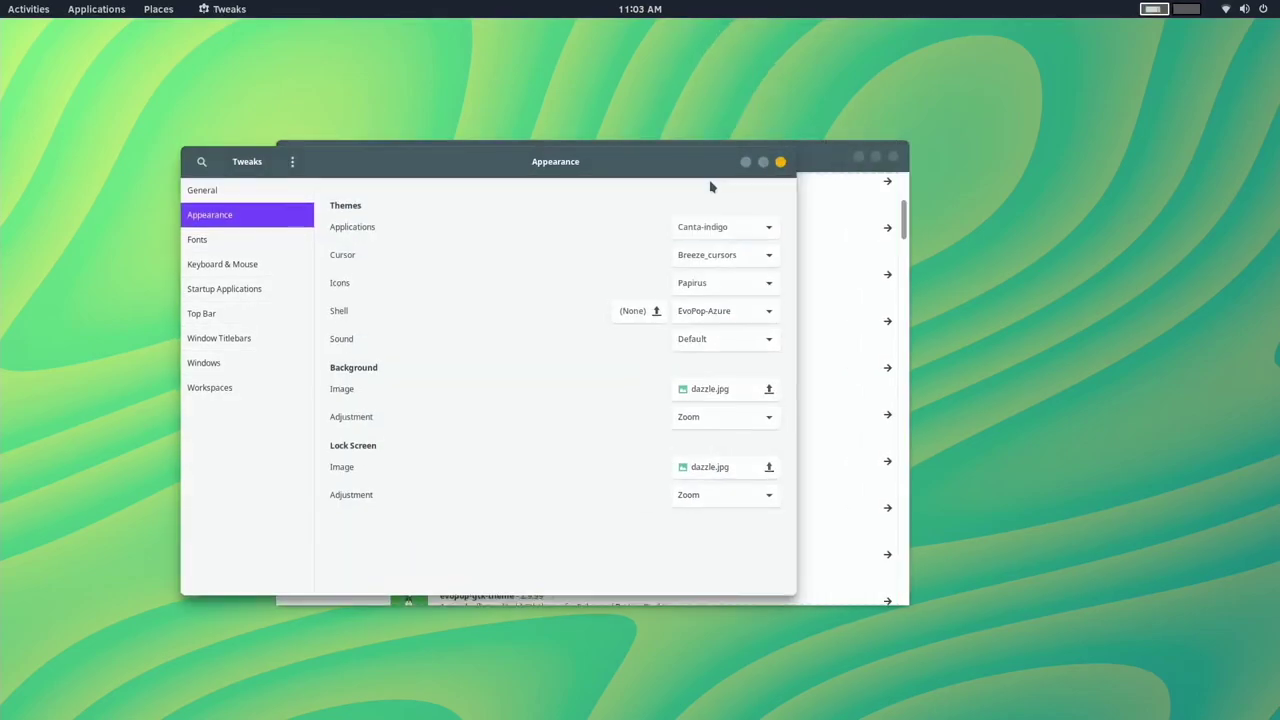
# Return to the Software Center and search its packages for "canta"
pyautogui.click(817, 165)
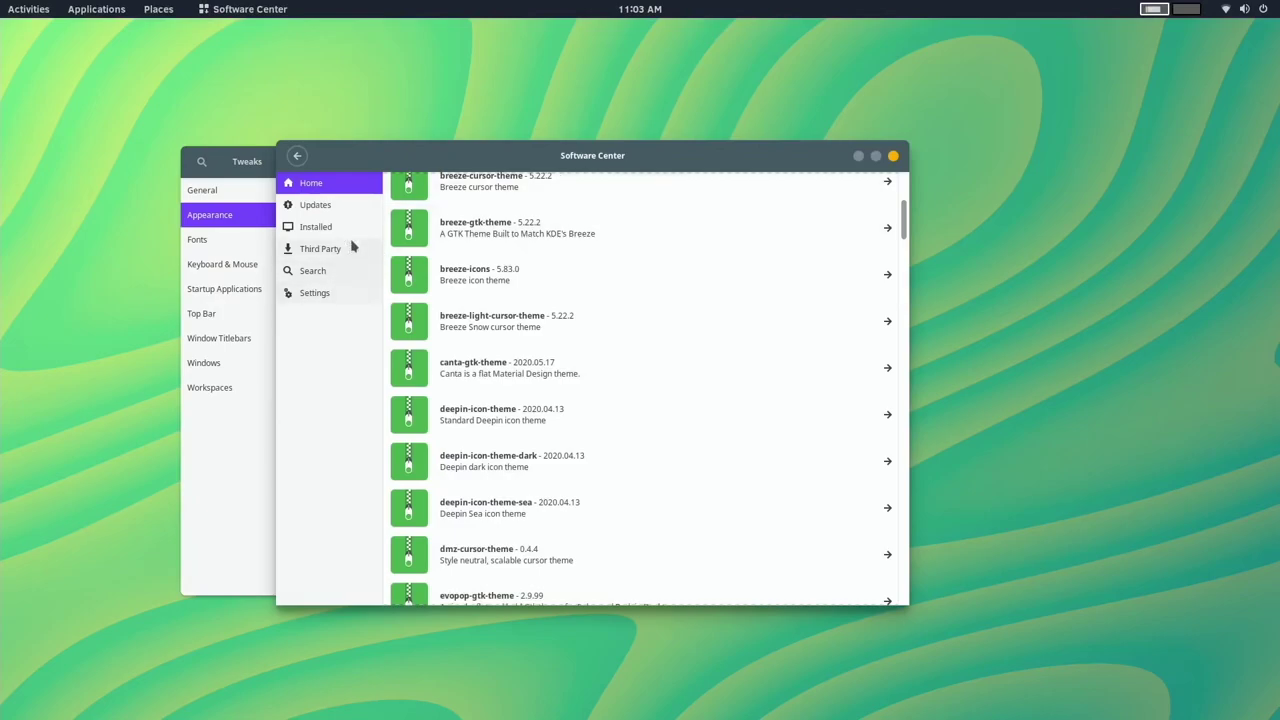
pyautogui.click(320, 272)
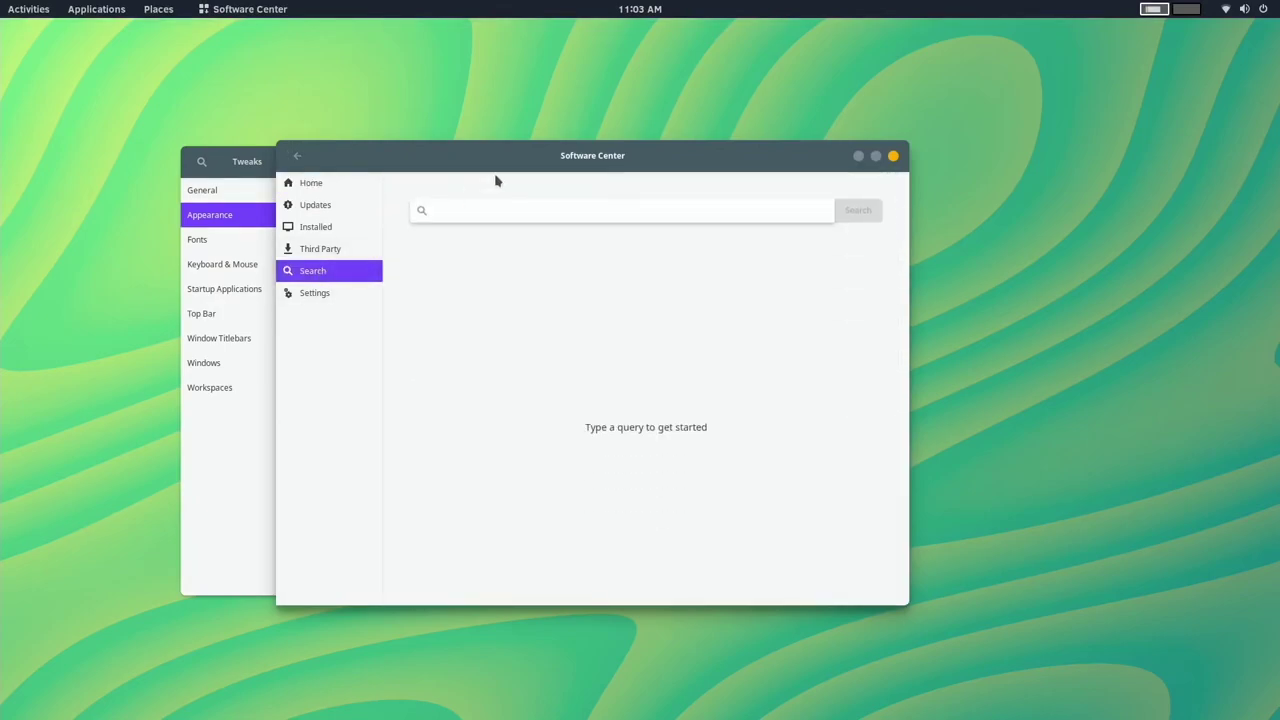
pyautogui.write('c')
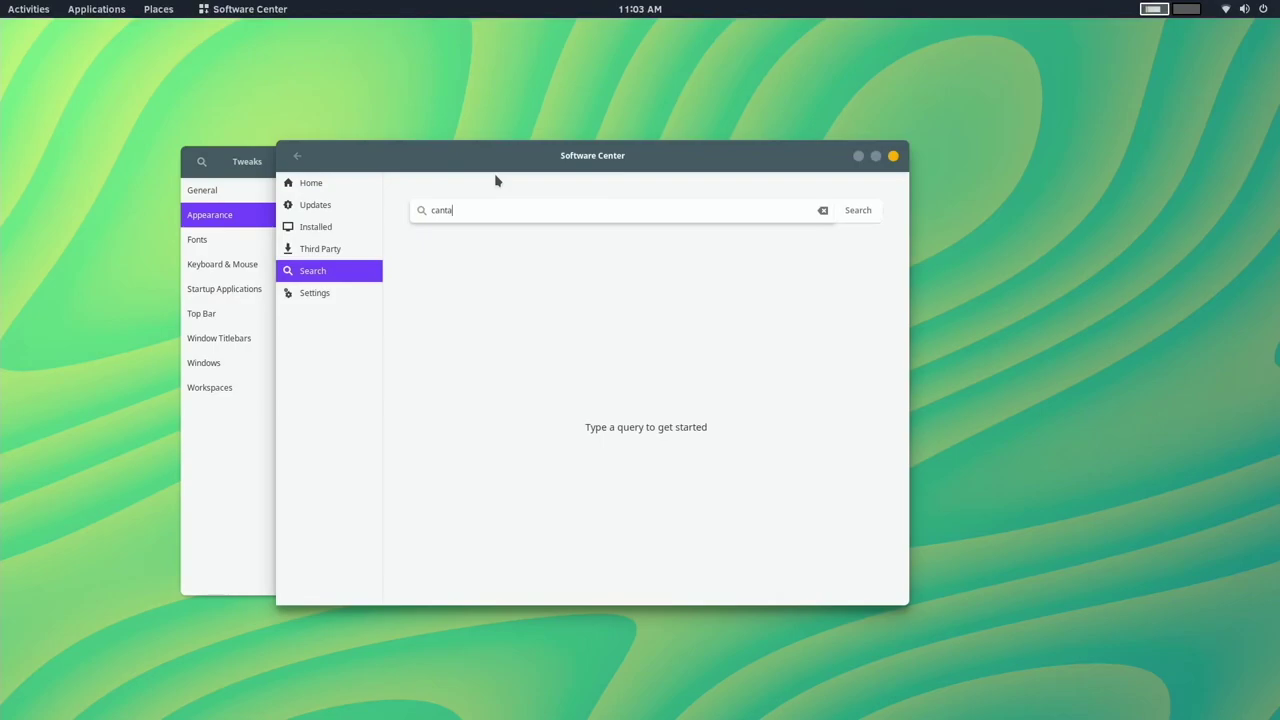
pyautogui.write('anta')
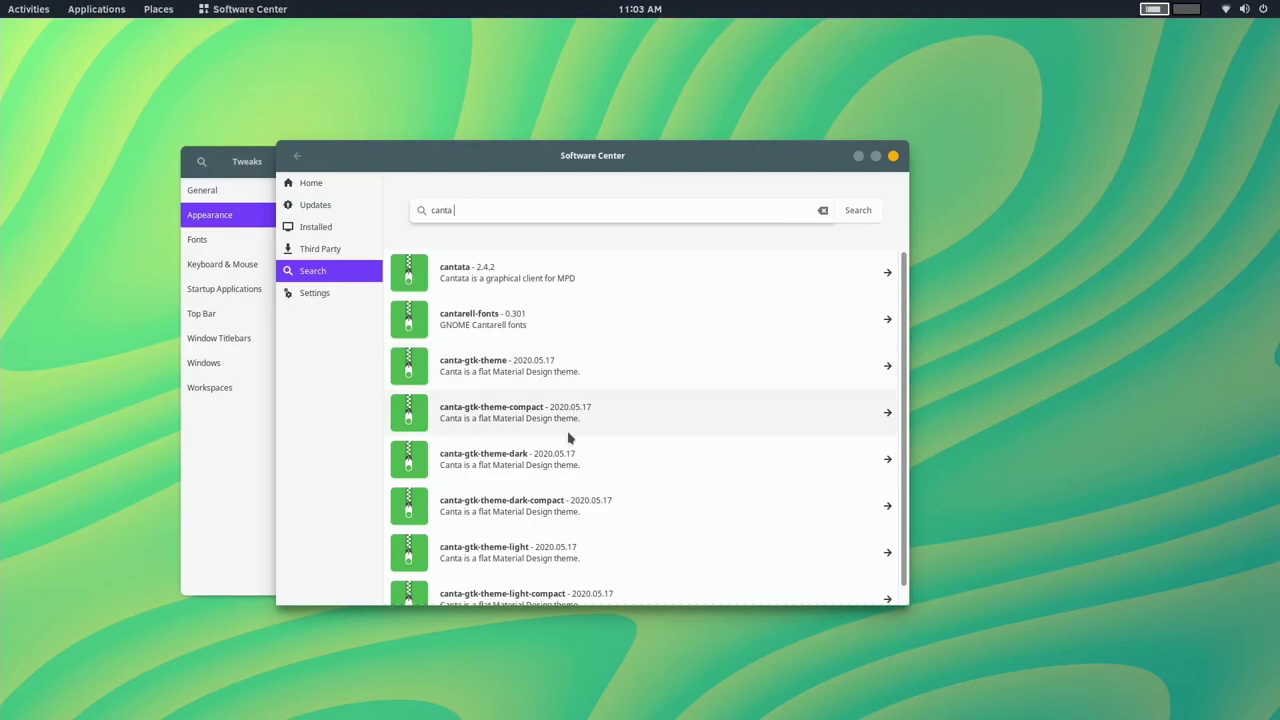
# Install canta-gtk-theme-dark and canta-gtk-theme-dark-compact from the search results
pyautogui.click(568, 458)
pyautogui.click(876, 207)
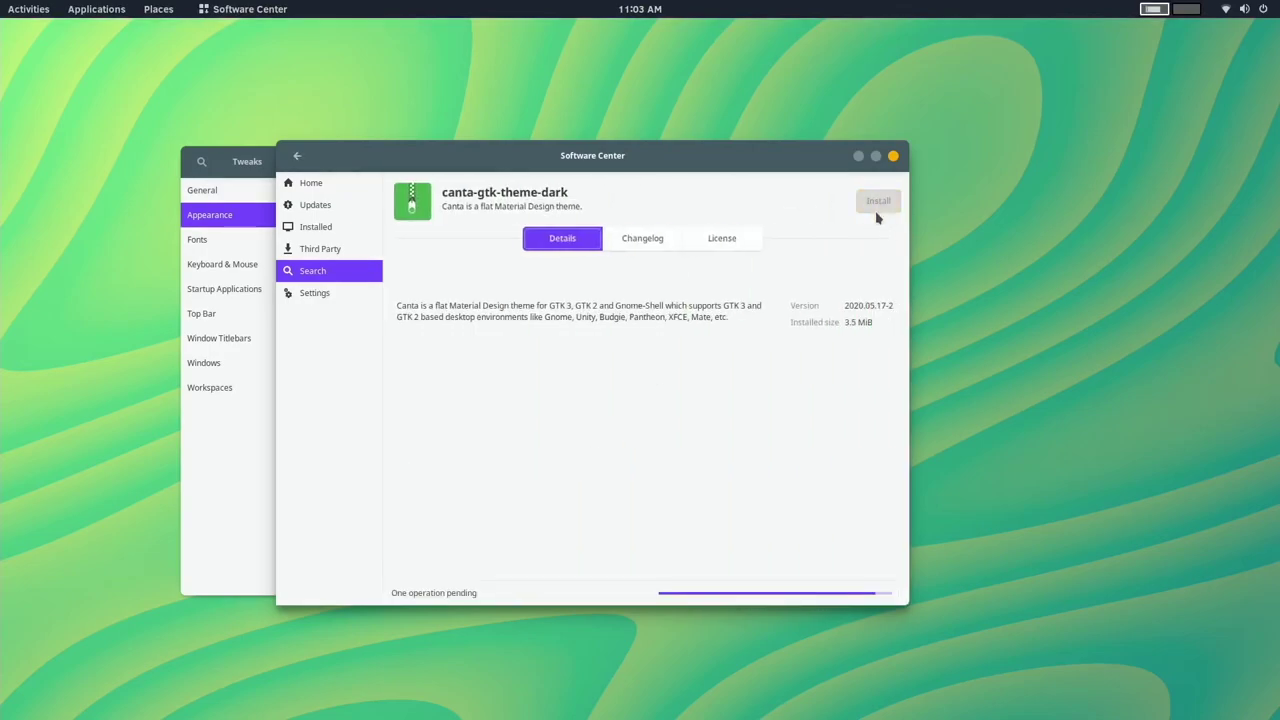
pyautogui.click(297, 156)
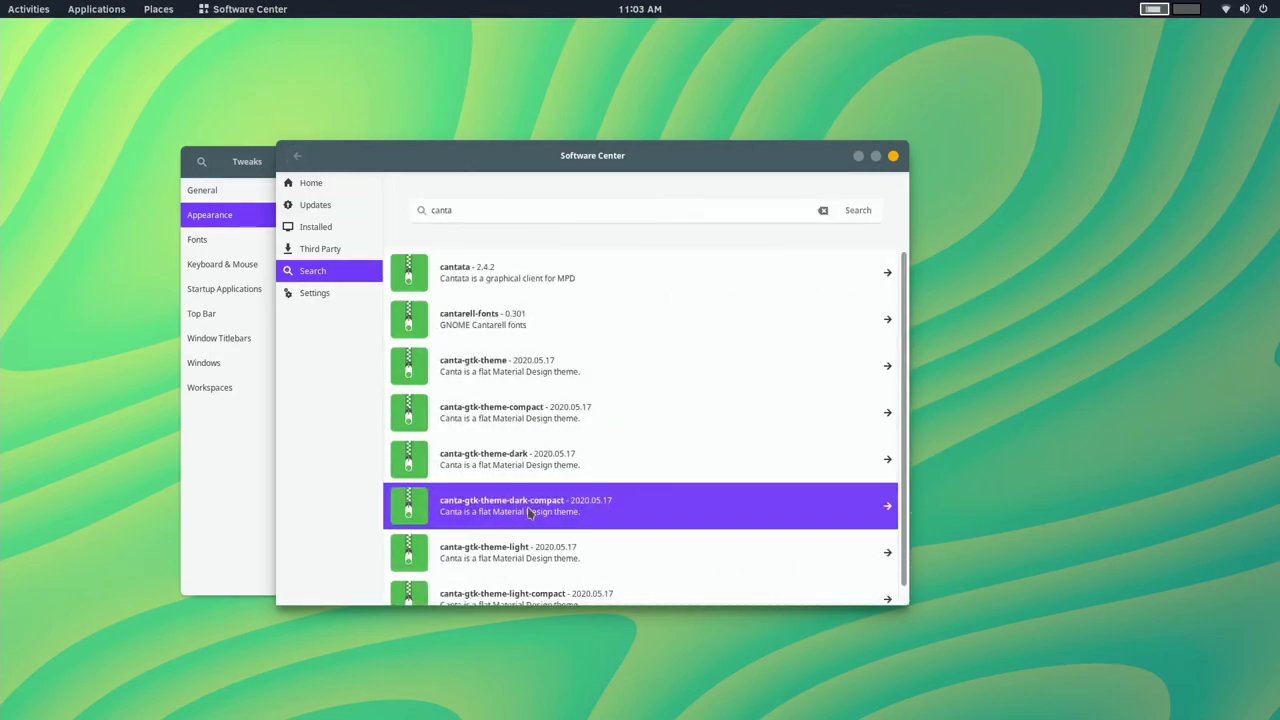
pyautogui.click(530, 512)
pyautogui.click(885, 208)
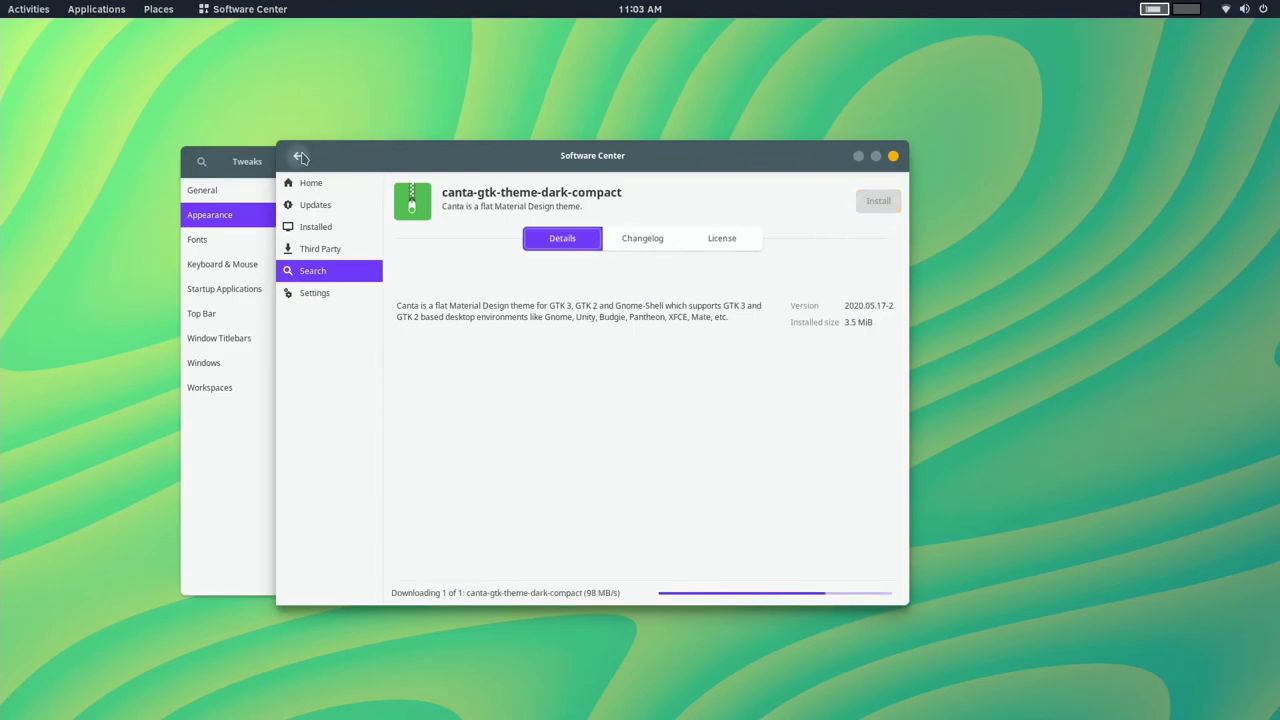
# Return to the "canta" search results, then switch to Tweaks and close its window
pyautogui.click(298, 158)
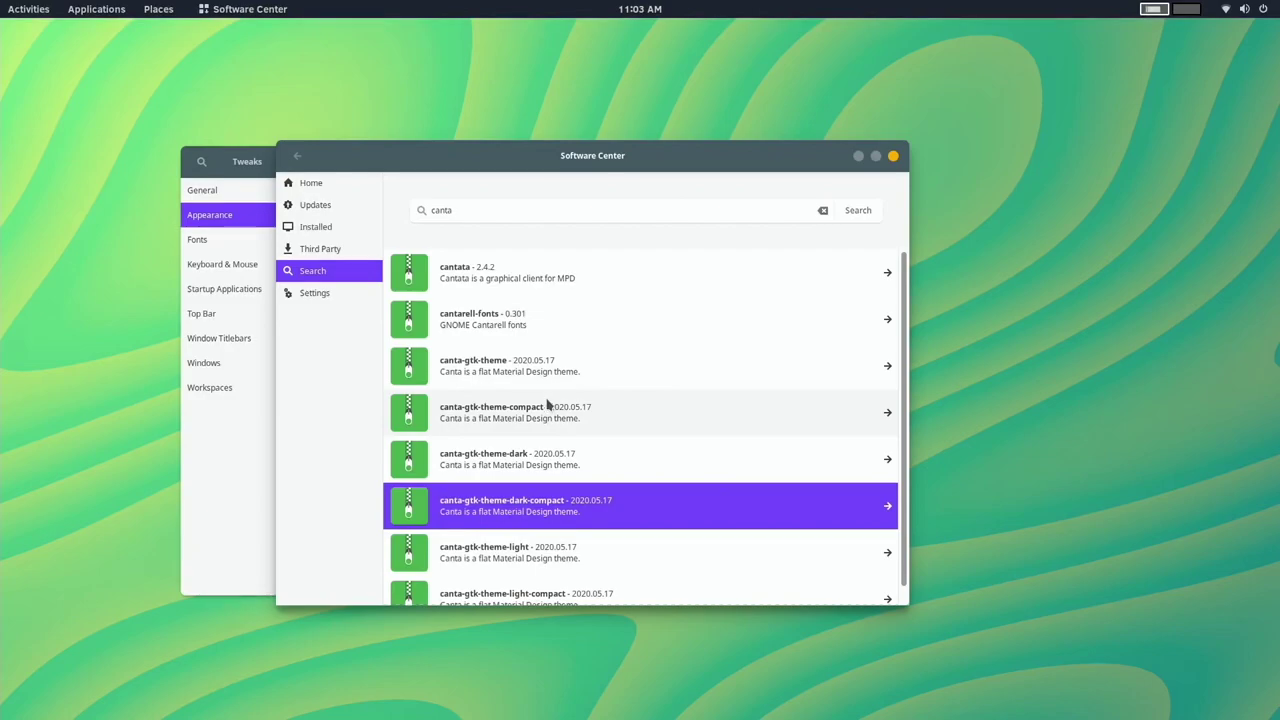
pyautogui.scroll(-1, 548, 360)
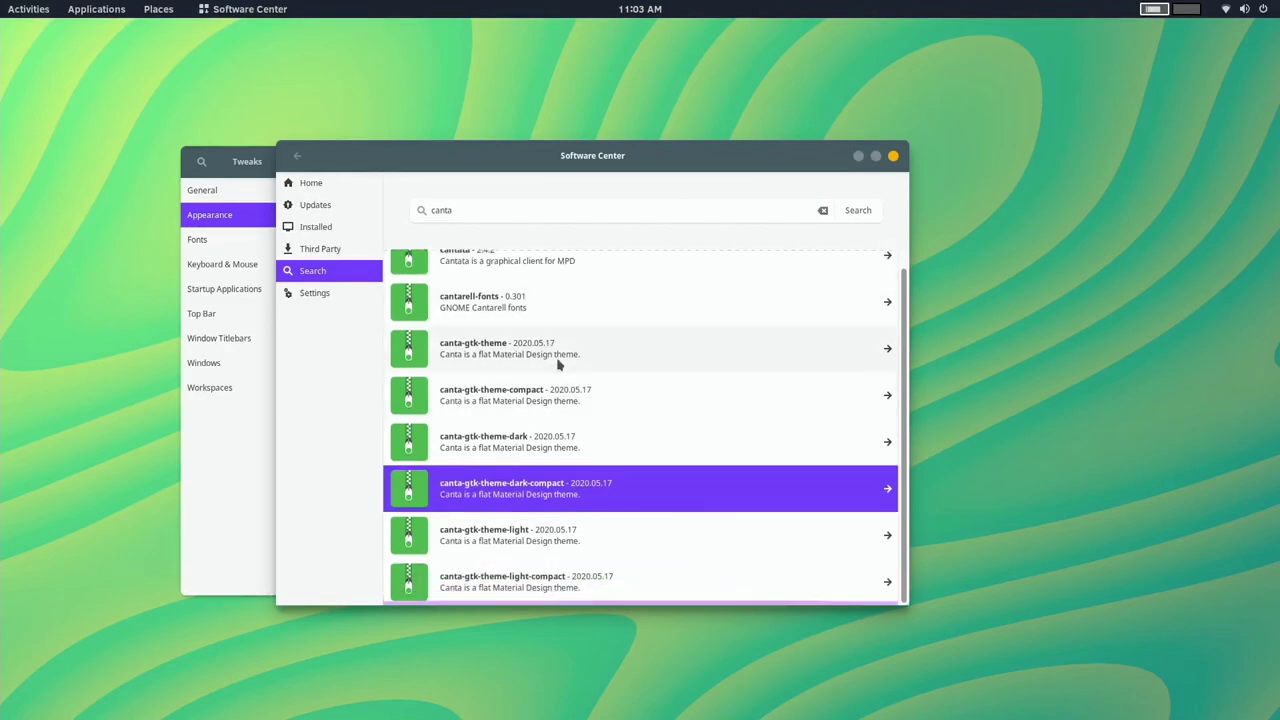
pyautogui.click(257, 431)
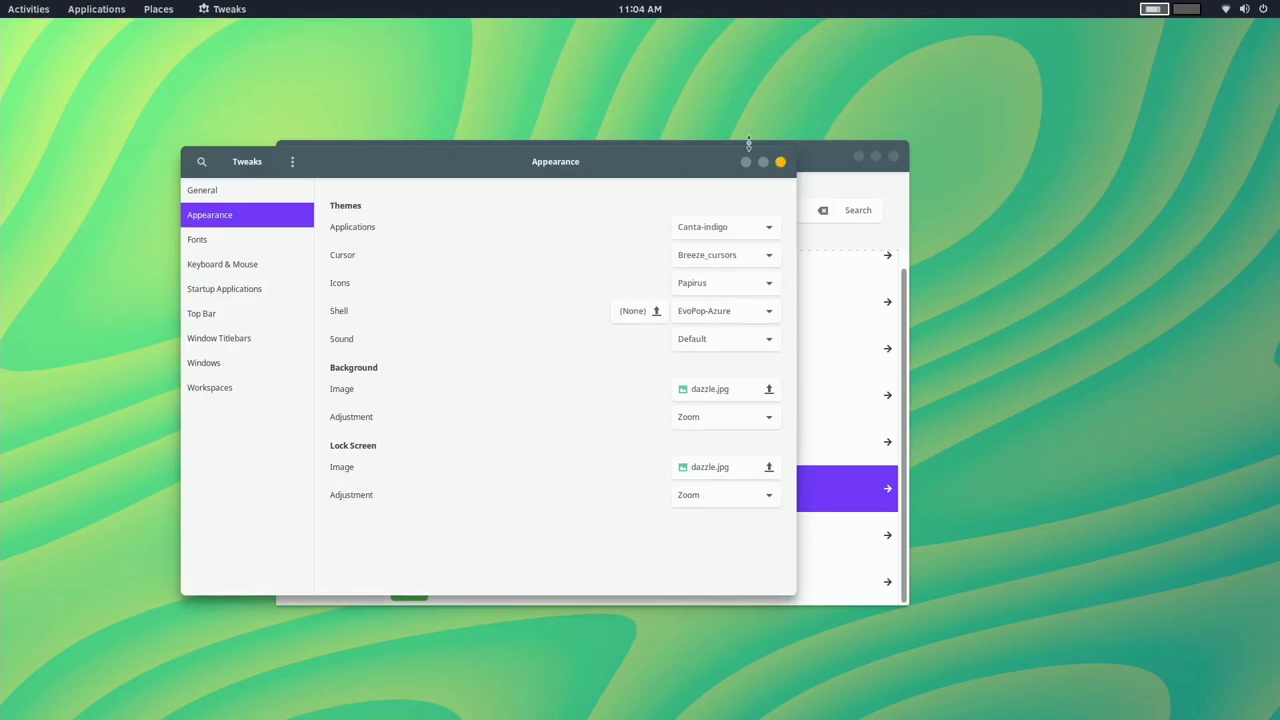
pyautogui.press('super')
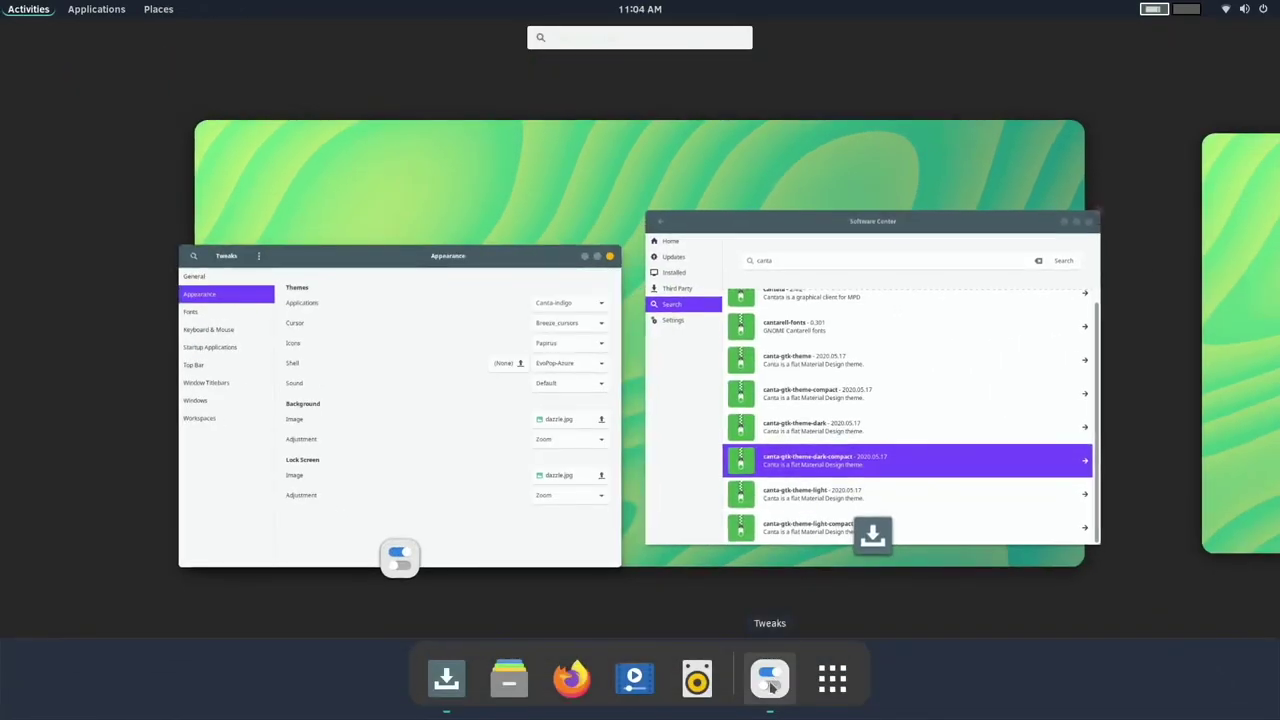
pyautogui.rightClick(770, 686)
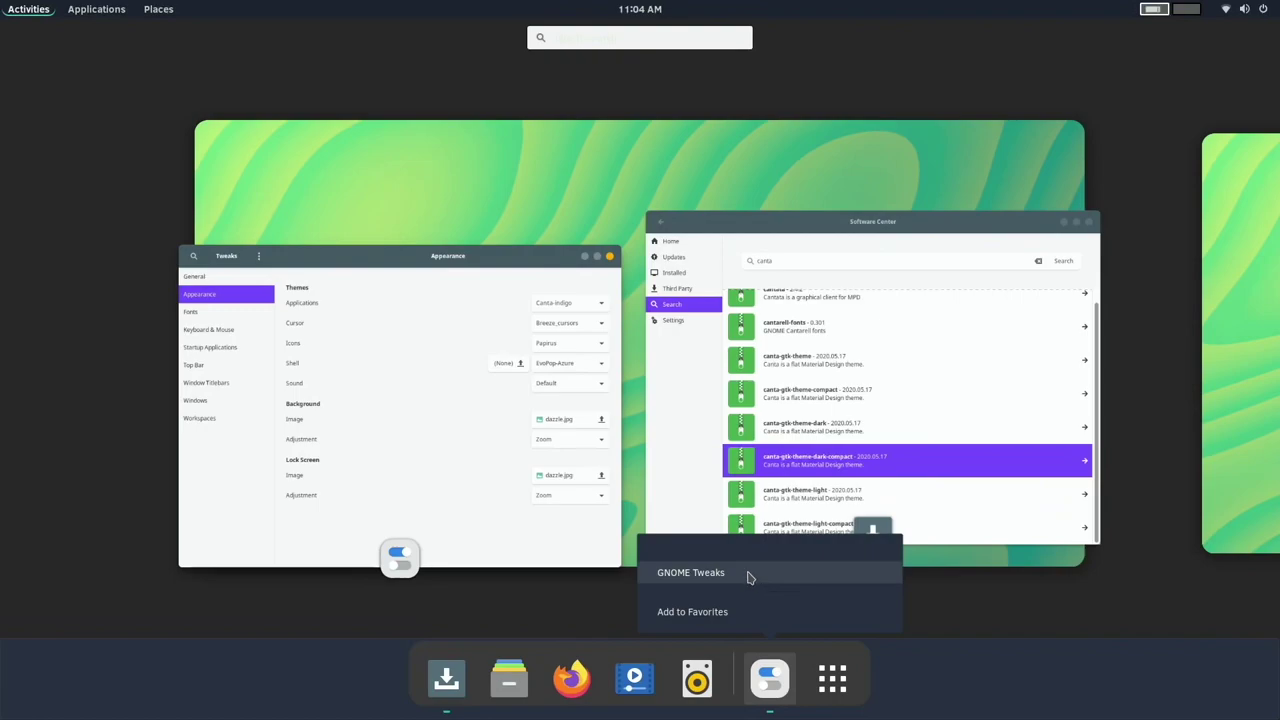
pyautogui.click(690, 571)
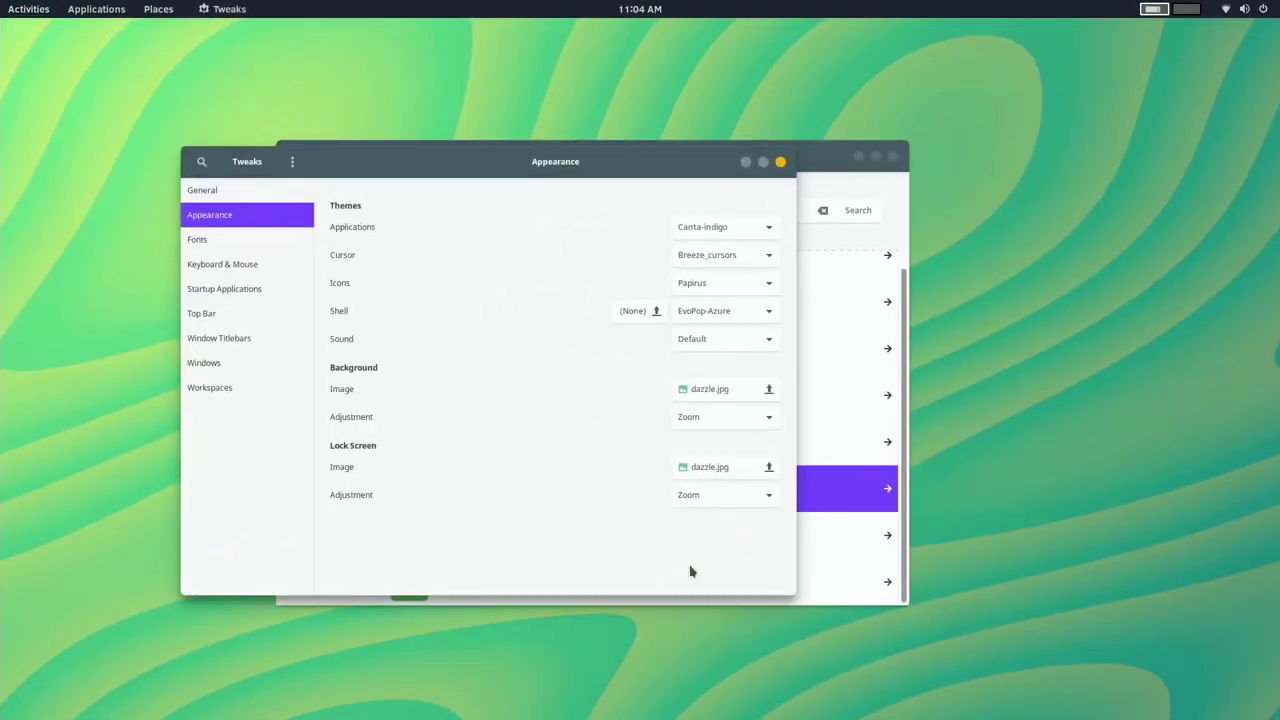
pyautogui.click(780, 161)
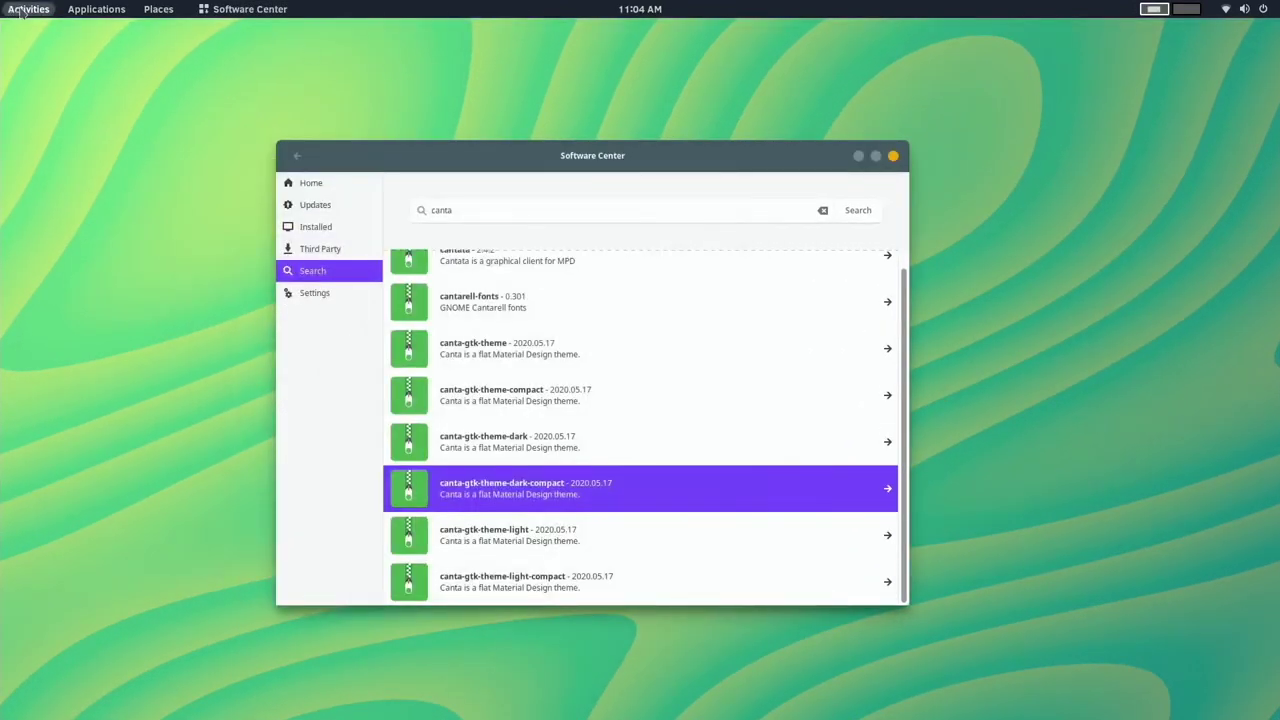
# Search the installed applications for "twea" and add Tweaks to the favorites
pyautogui.moveTo(2, 2)
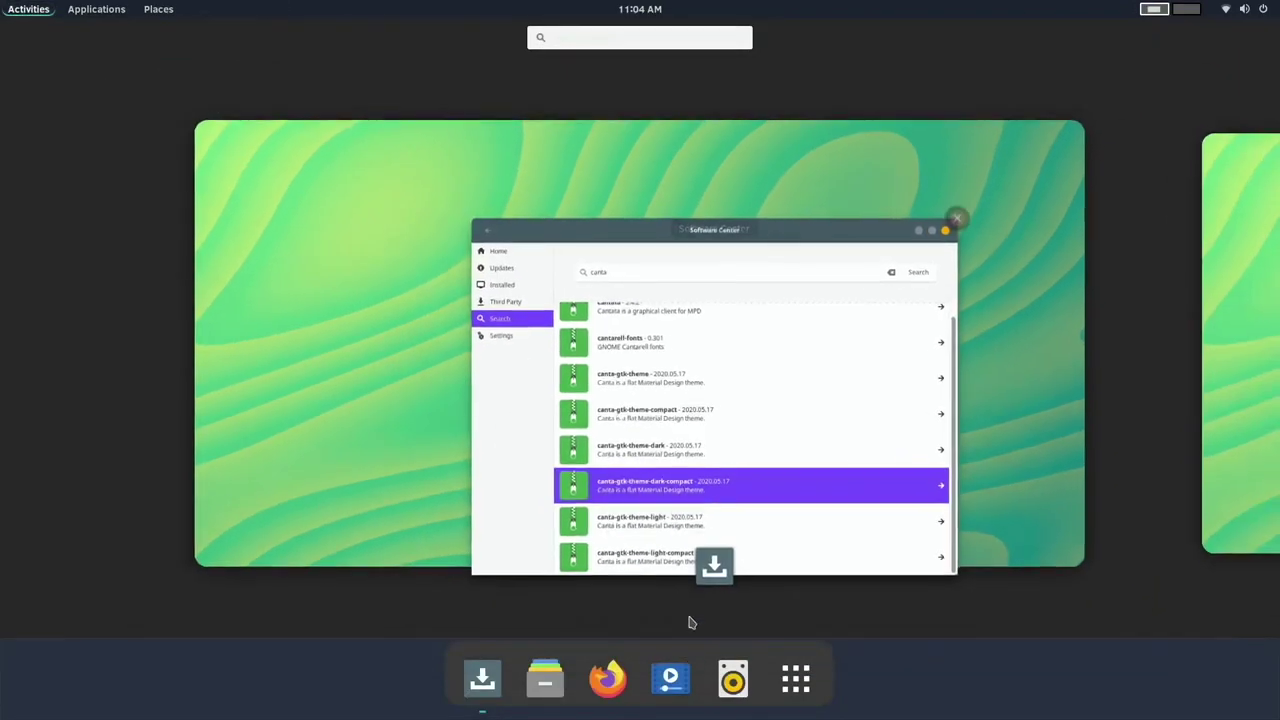
pyautogui.click(798, 676)
pyautogui.write('twea')
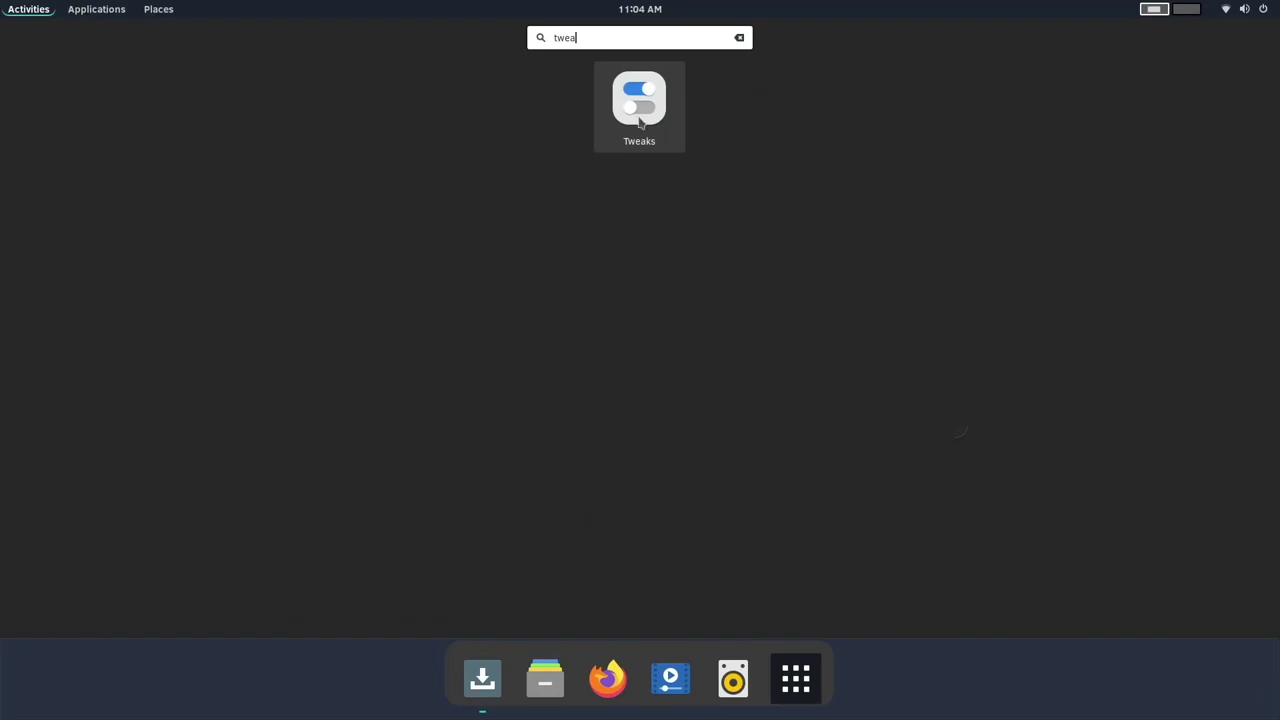
pyautogui.rightClick(643, 106)
pyautogui.click(800, 126)
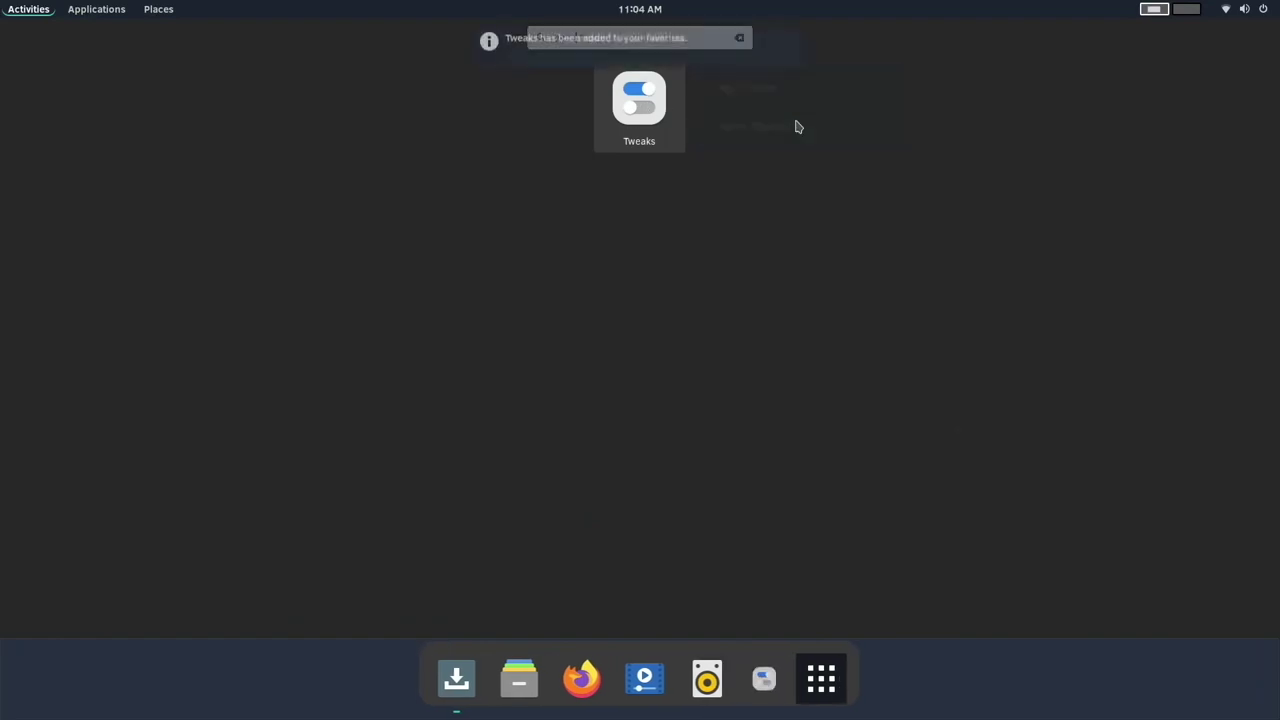
# Launch Tweaks and set both the Applications and the Shell theme to Canta-indigo-dark-compact
pyautogui.click(765, 677)
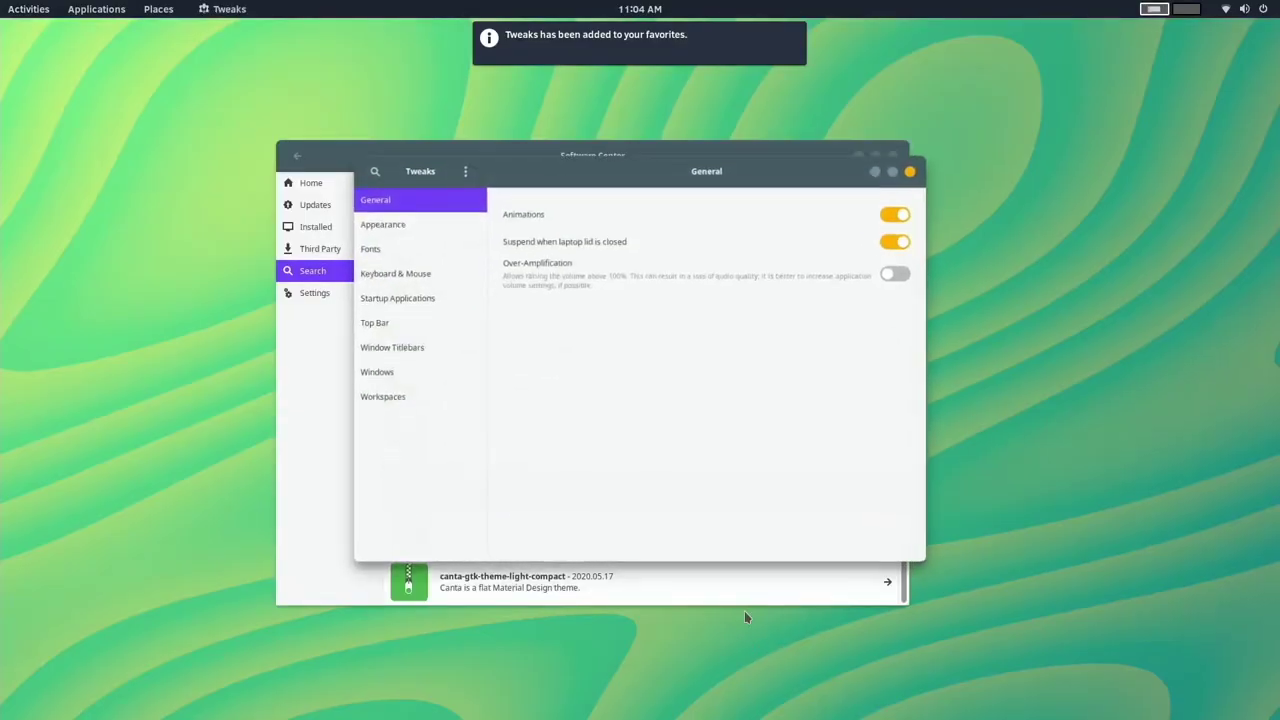
pyautogui.click(406, 228)
pyautogui.click(845, 247)
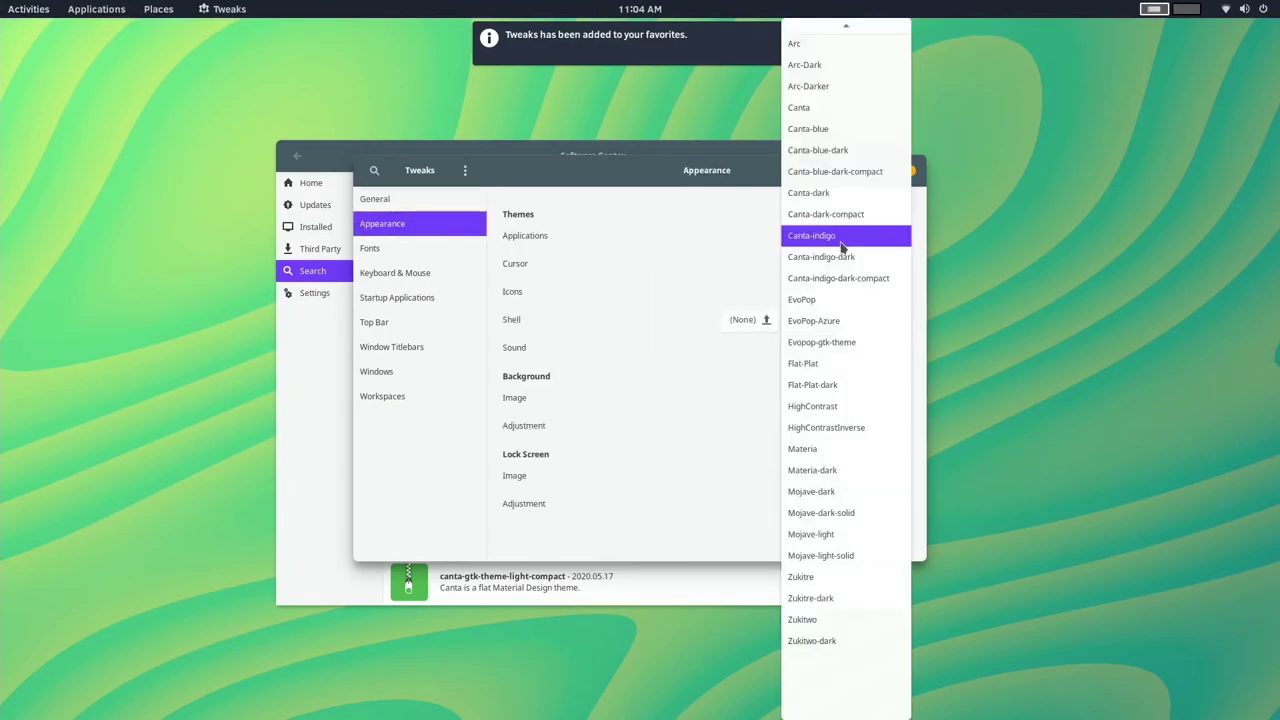
pyautogui.click(856, 265)
pyautogui.click(843, 304)
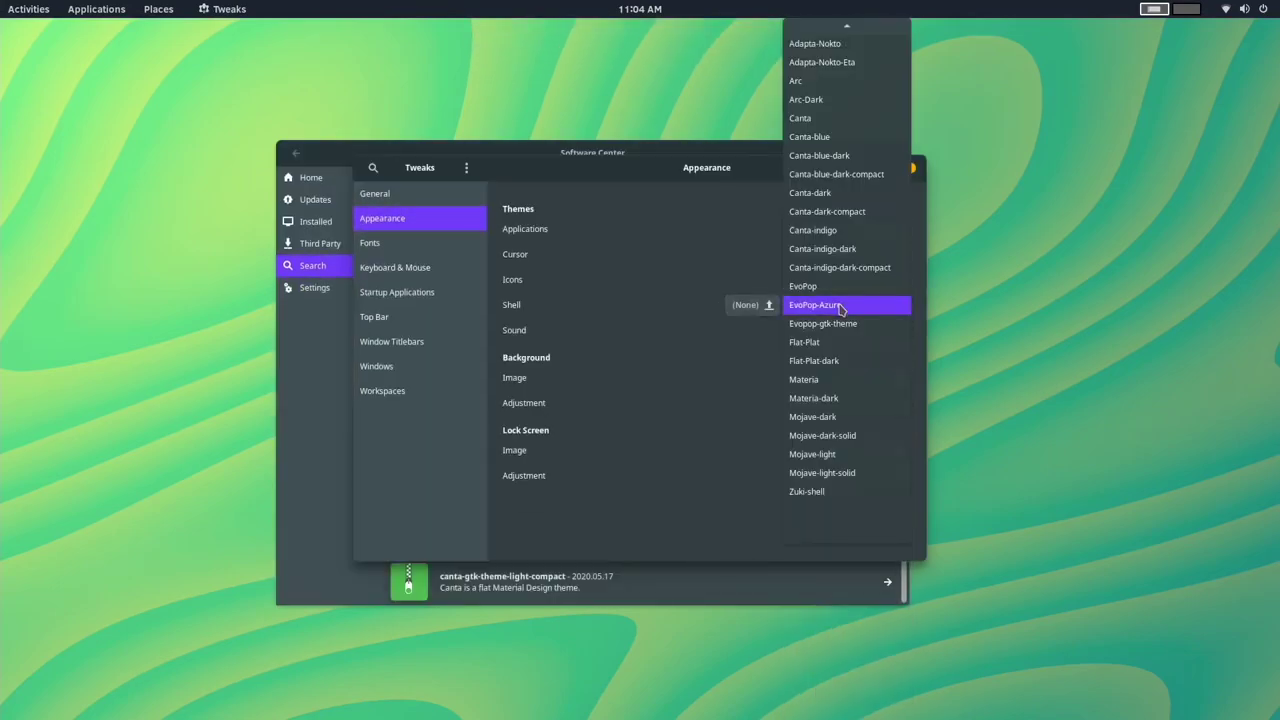
pyautogui.click(843, 248)
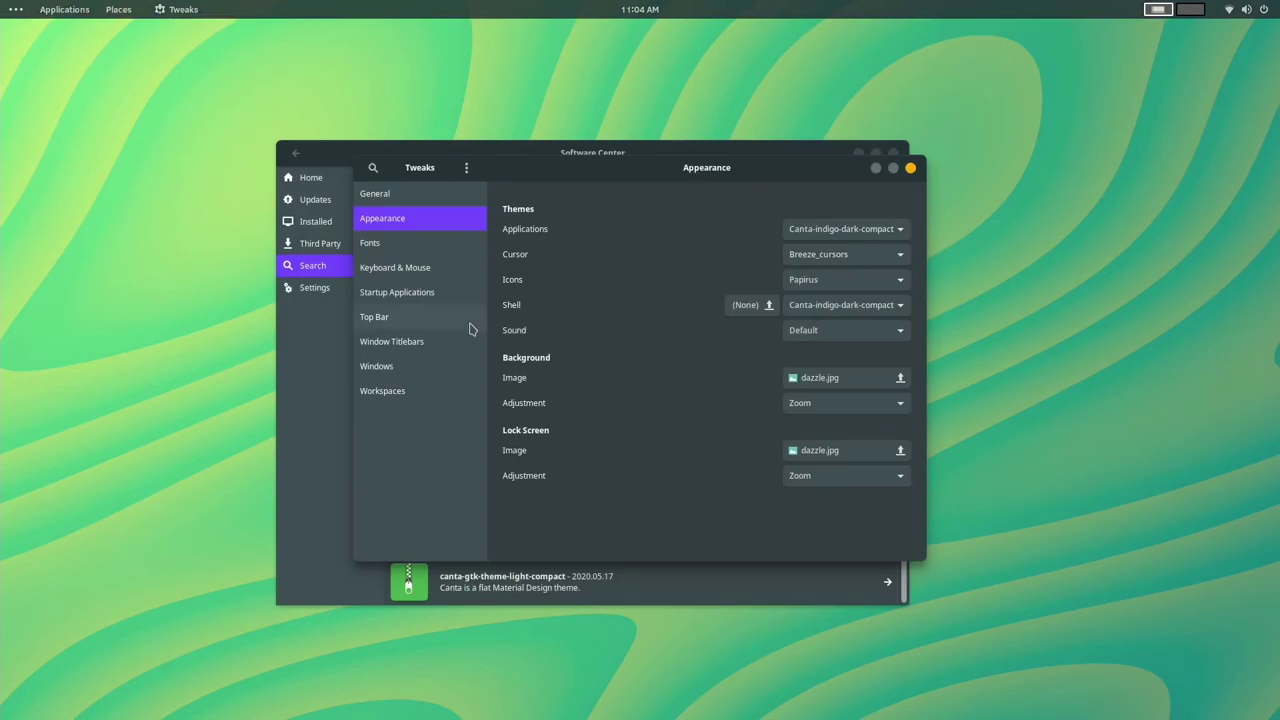
# In the Window Titlebars settings, set the button placement to Left and the double-click action to Minimize
pyautogui.click(440, 344)
pyautogui.click(846, 379)
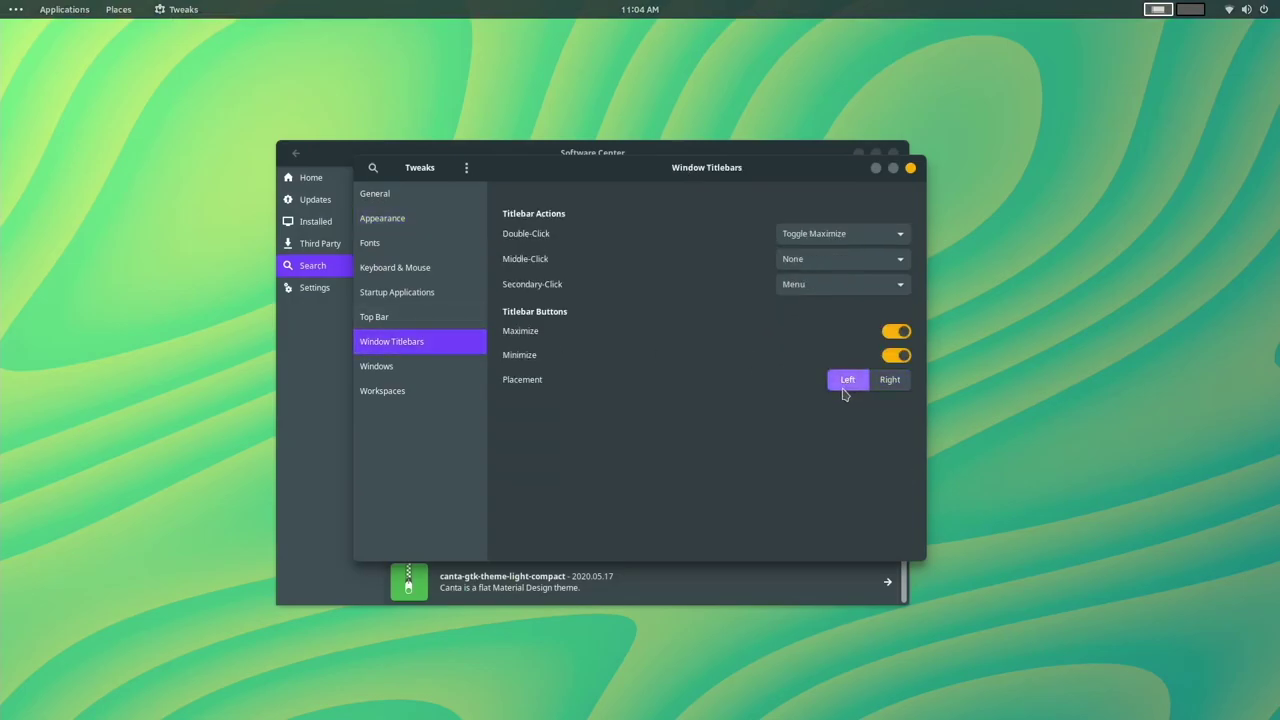
pyautogui.moveTo(815, 177); pyautogui.dragTo(790, 267)
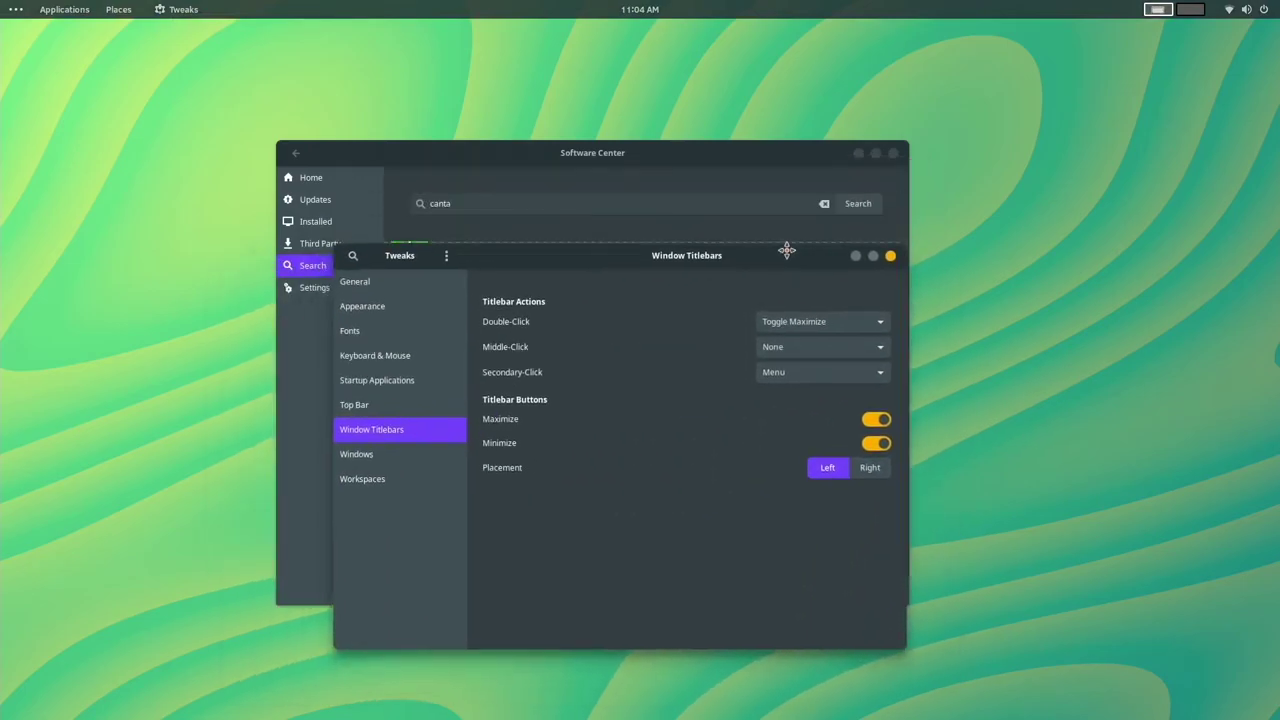
pyautogui.click(820, 324)
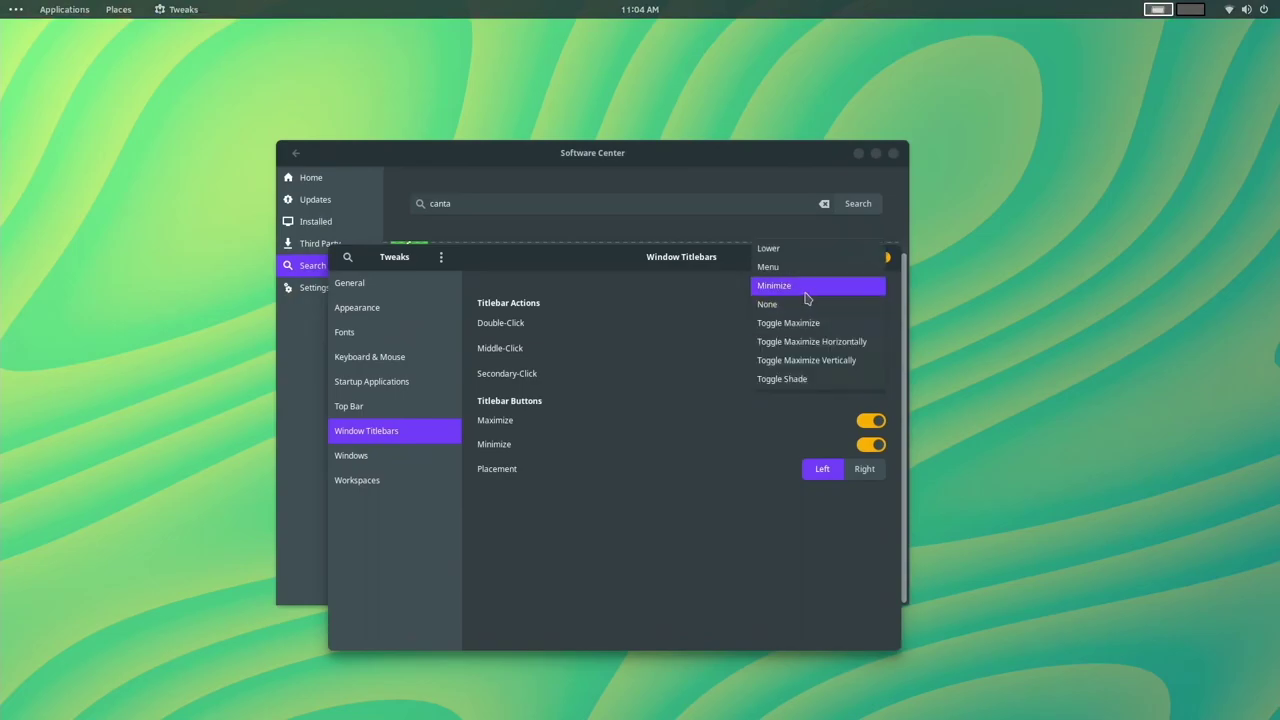
pyautogui.click(806, 290)
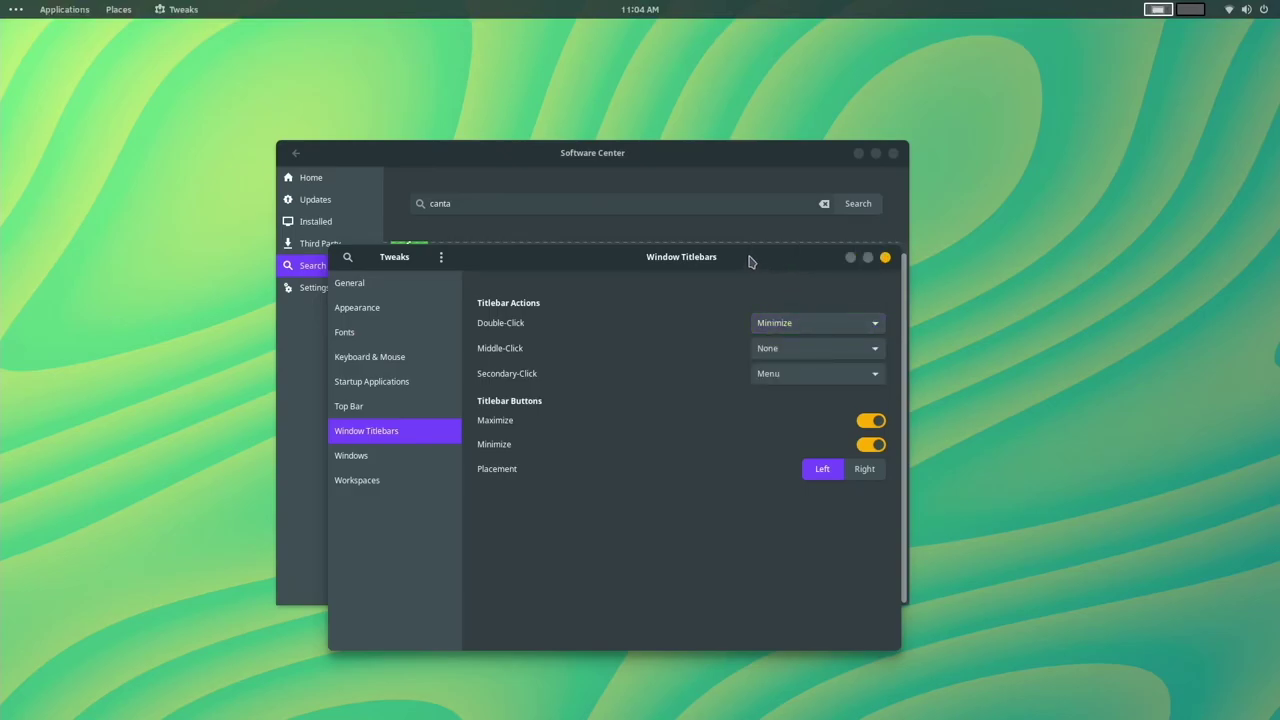
pyautogui.moveTo(751, 263); pyautogui.dragTo(703, 209)
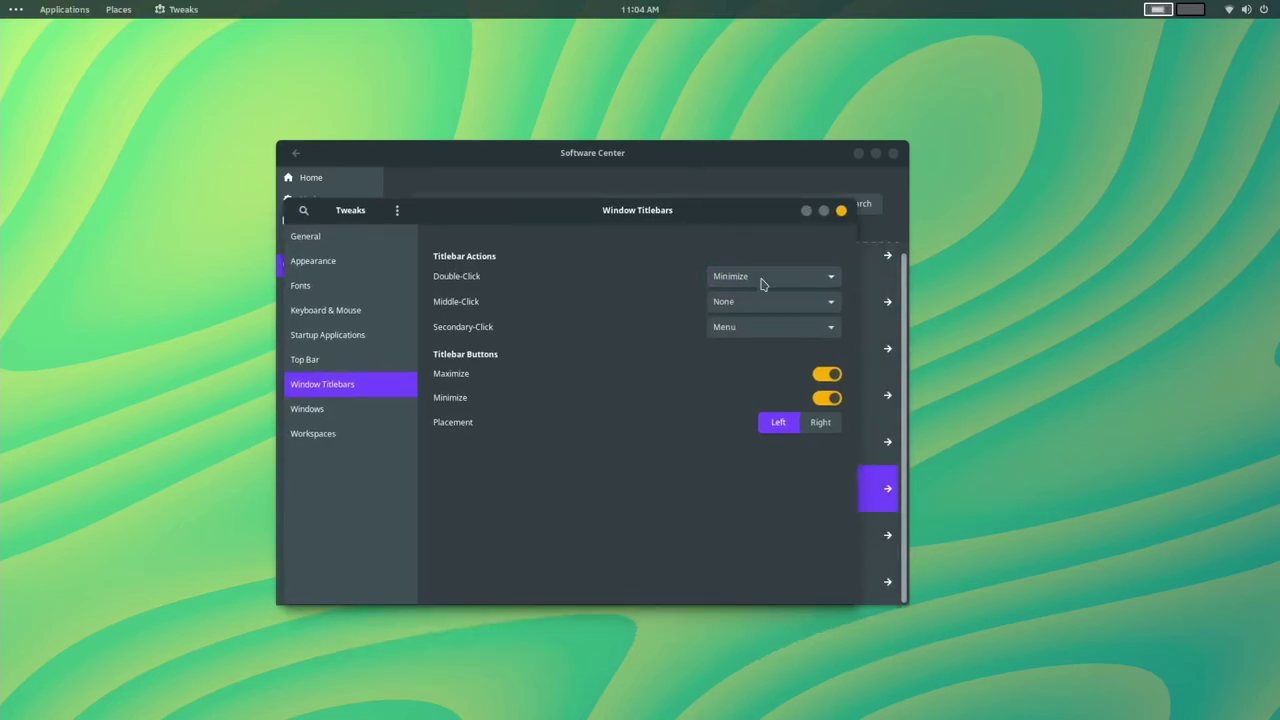
# Set the titlebar middle-click action to Toggle Maximize and test it by maximizing and restoring the Tweaks window
pyautogui.click(770, 311)
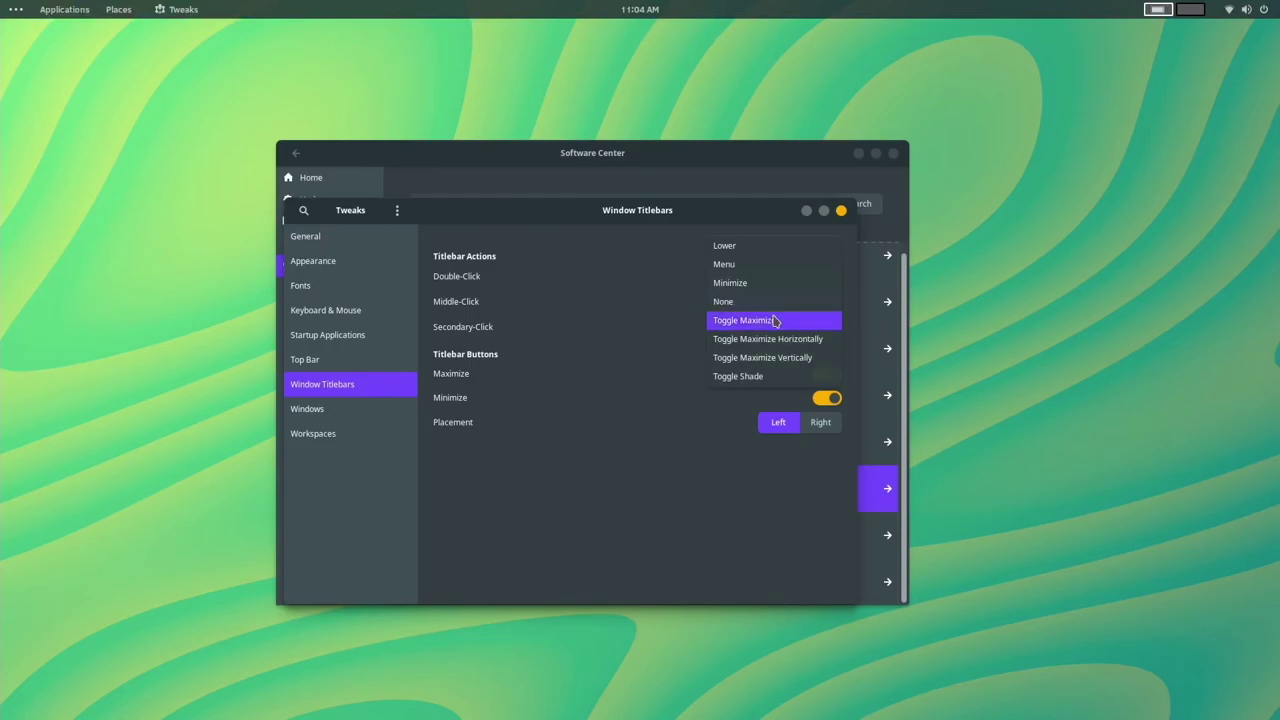
pyautogui.click(775, 320)
pyautogui.middleClick(693, 210)
pyautogui.middleClick(672, 33)
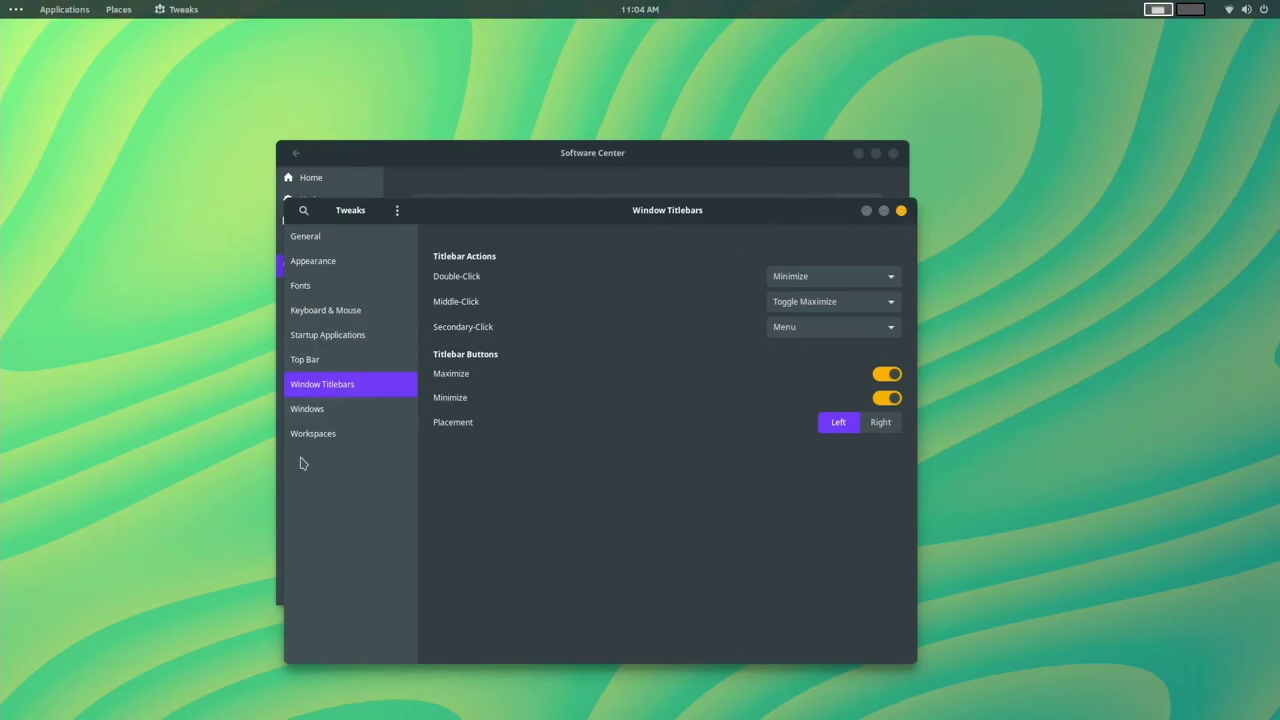
# Look through the Windows, Workspaces, Appearance and General settings, then close Tweaks
pyautogui.click(326, 412)
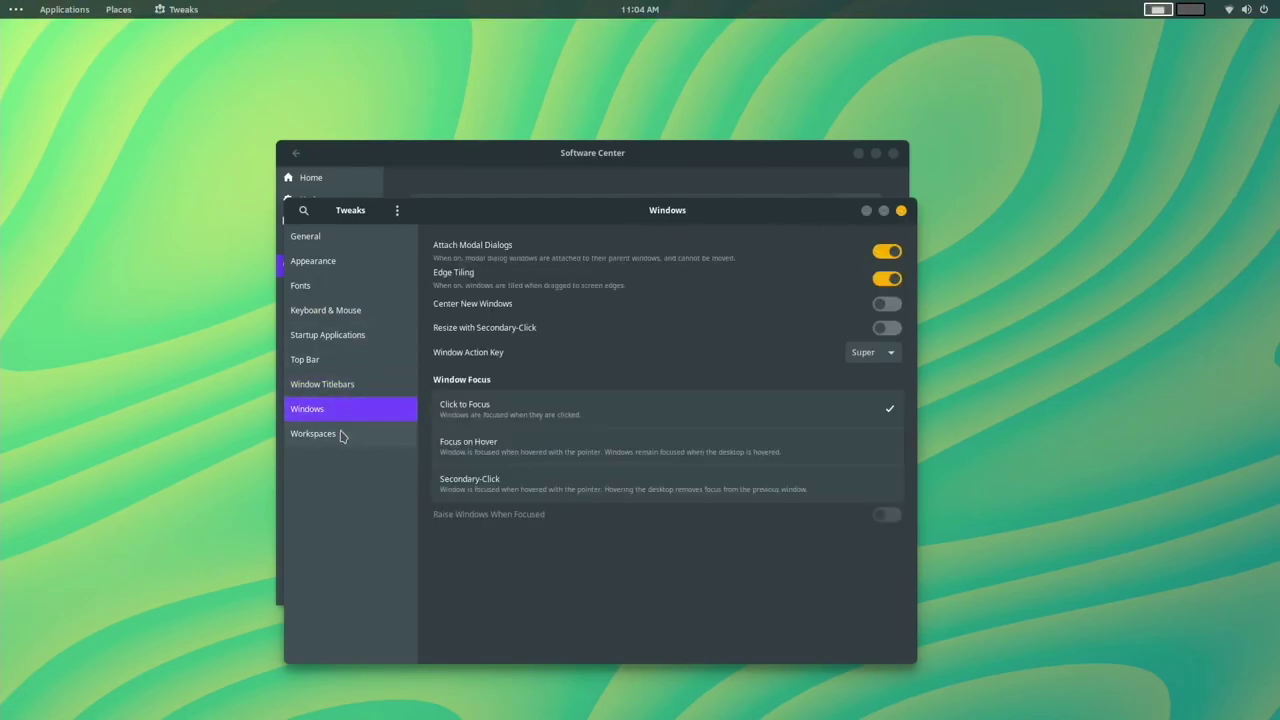
pyautogui.click(340, 434)
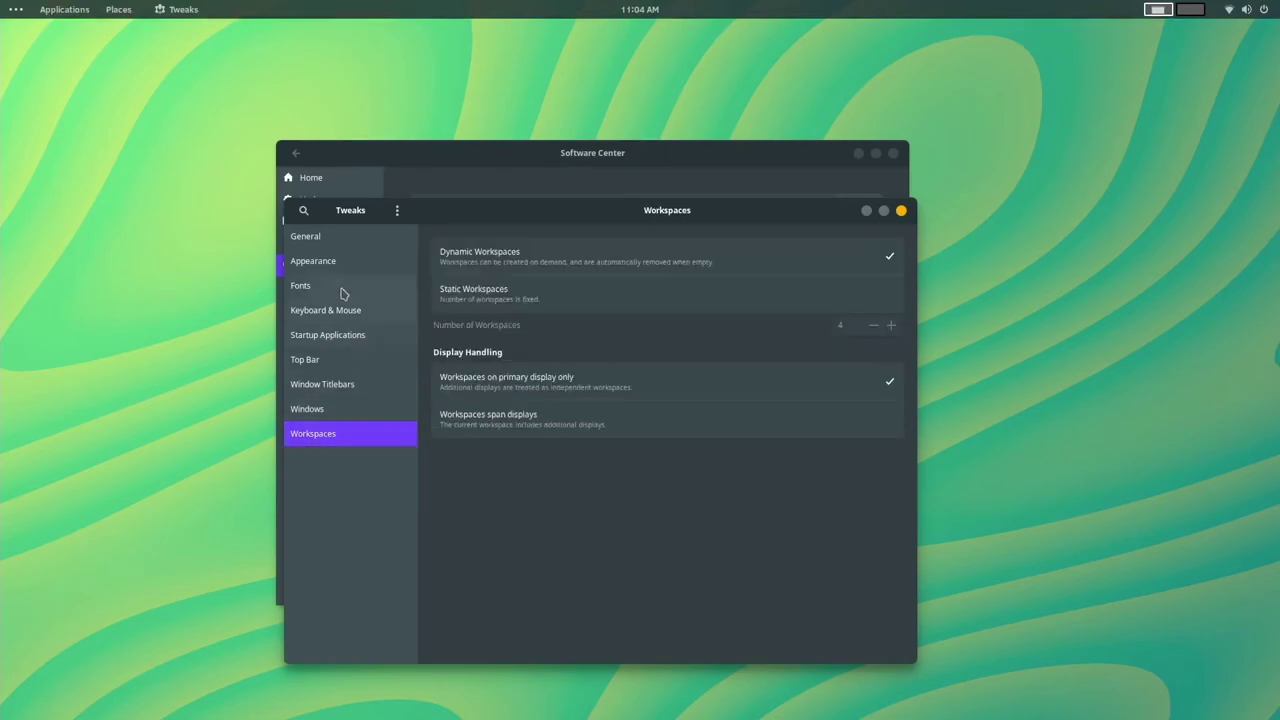
pyautogui.click(322, 258)
pyautogui.click(326, 240)
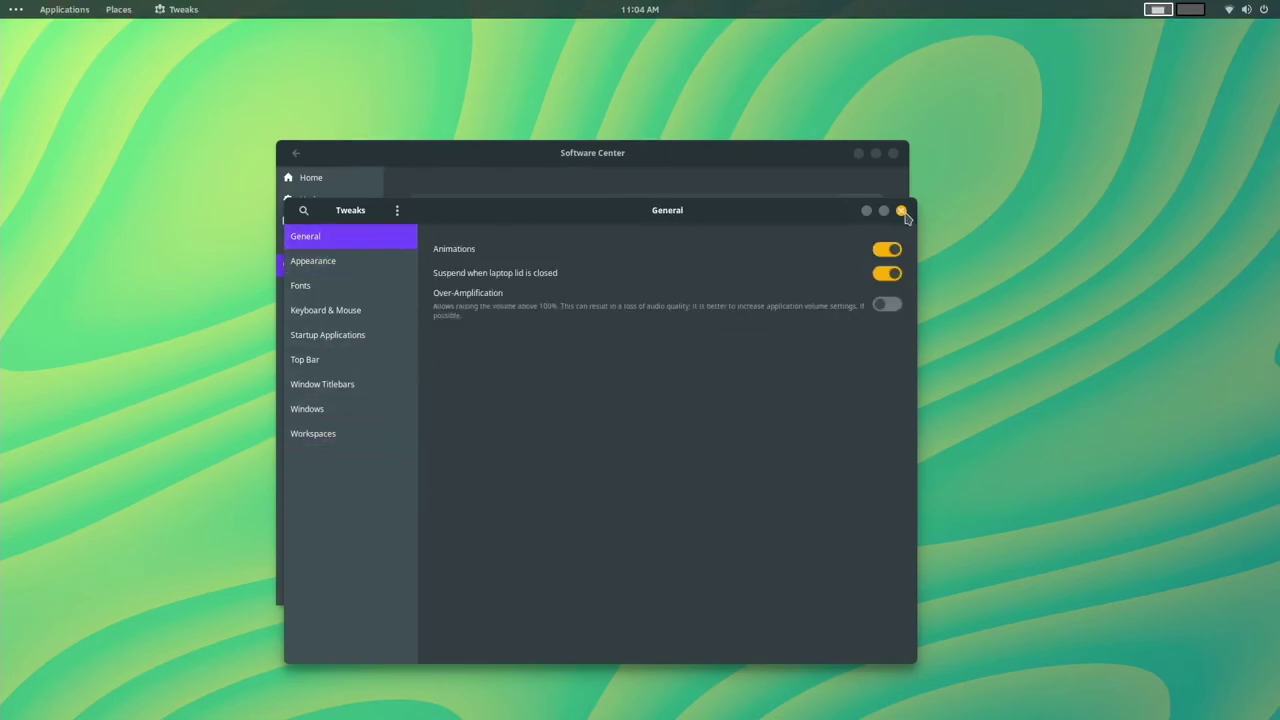
pyautogui.click(901, 210)
# Move the Software Center window, reopen Tweaks and look through the available Shell themes without choosing another one
pyautogui.moveTo(566, 160); pyautogui.dragTo(513, 126)
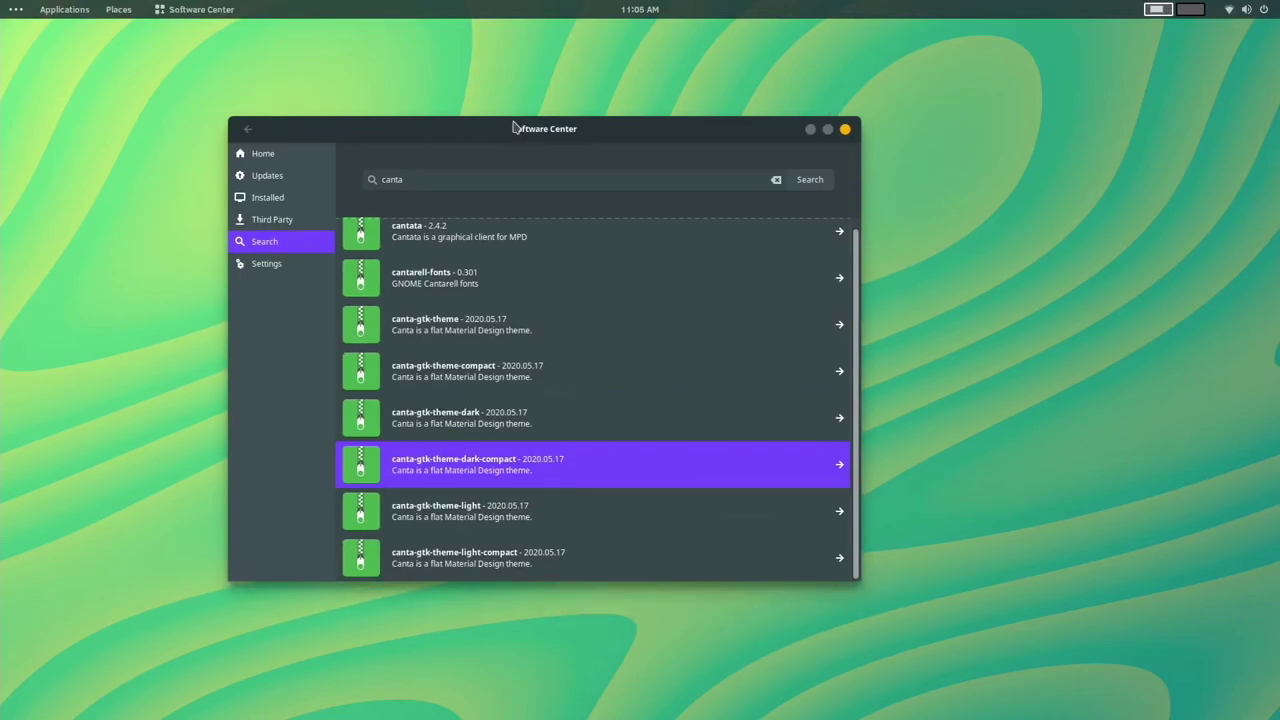
pyautogui.press('super+Down')
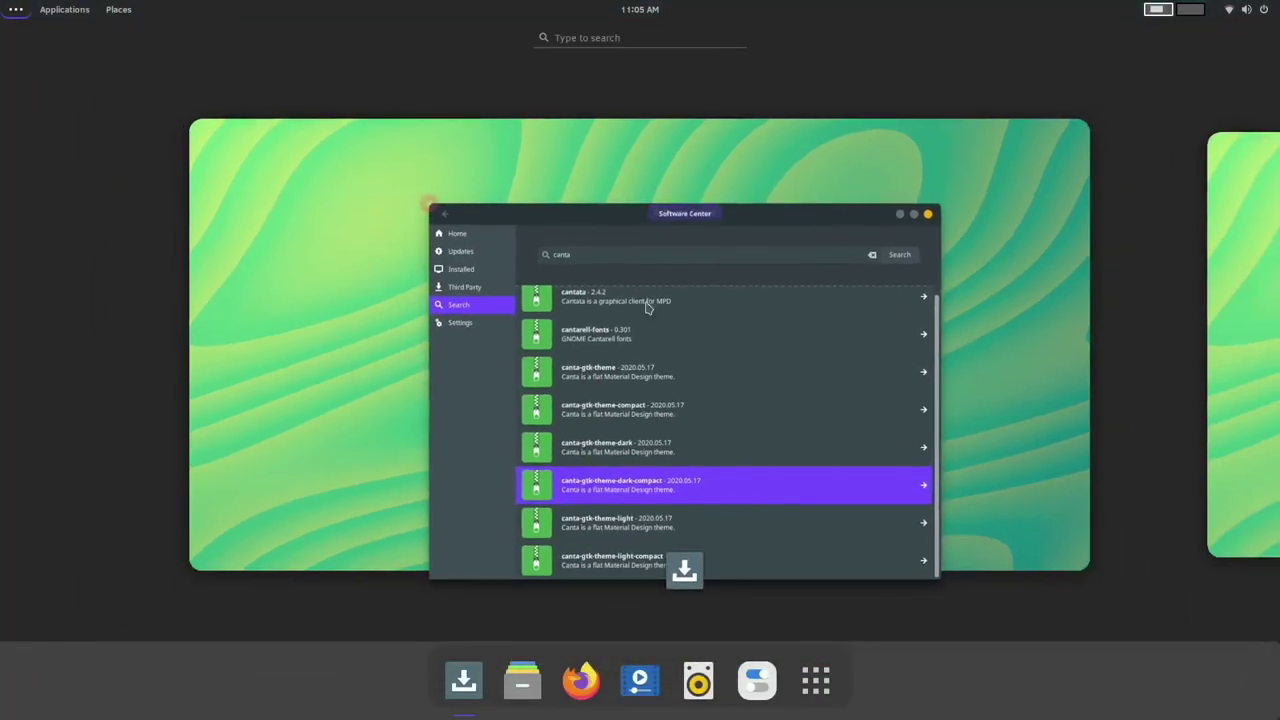
pyautogui.click(748, 690)
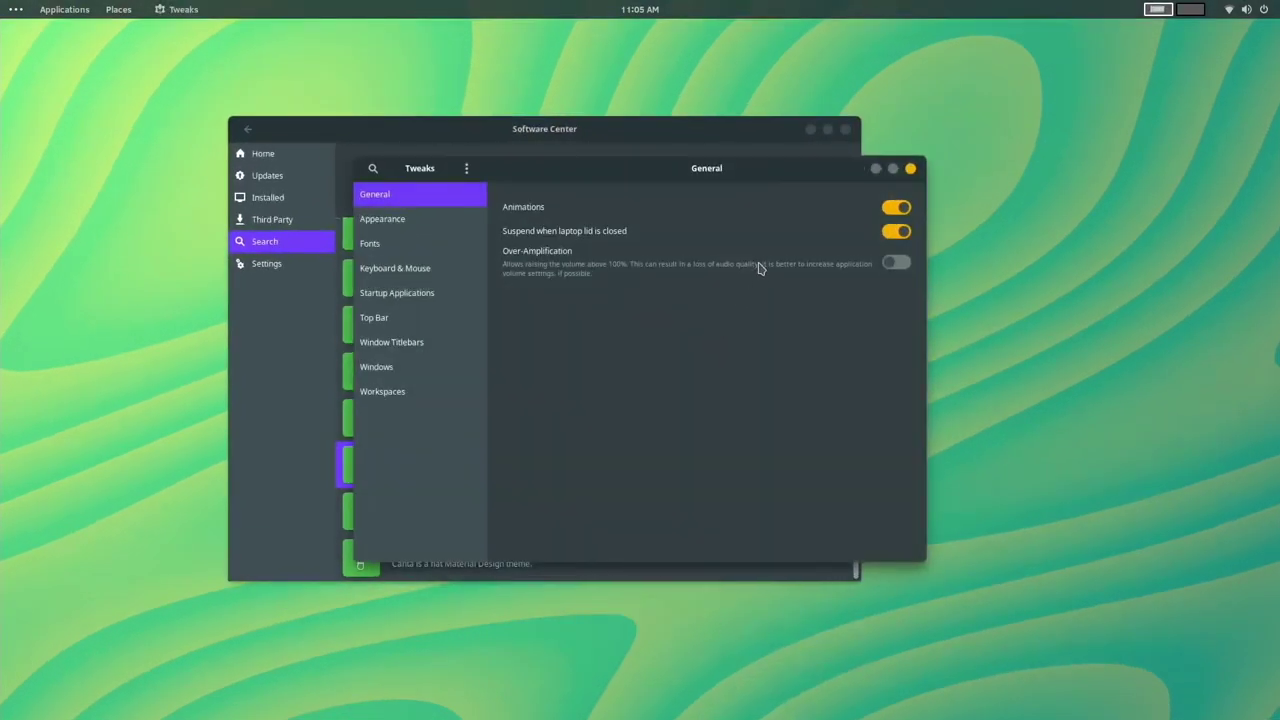
pyautogui.click(443, 219)
pyautogui.click(852, 305)
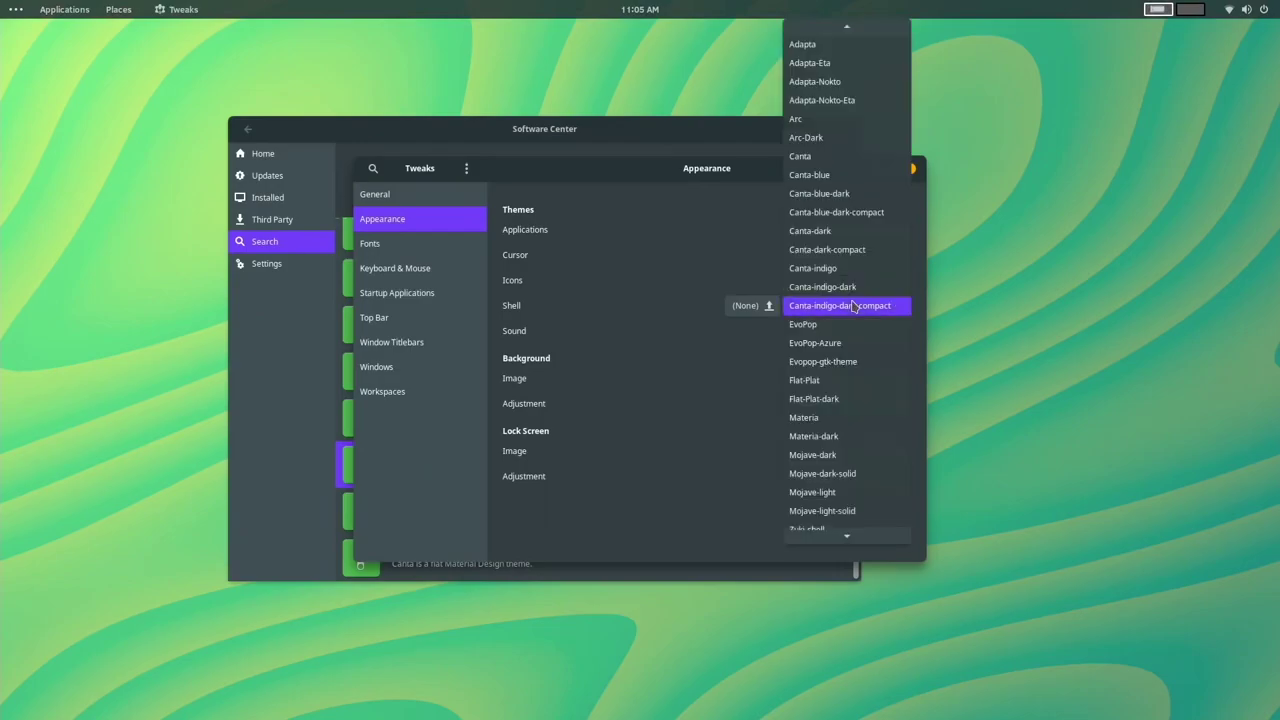
pyautogui.scroll(-1, 840, 460)
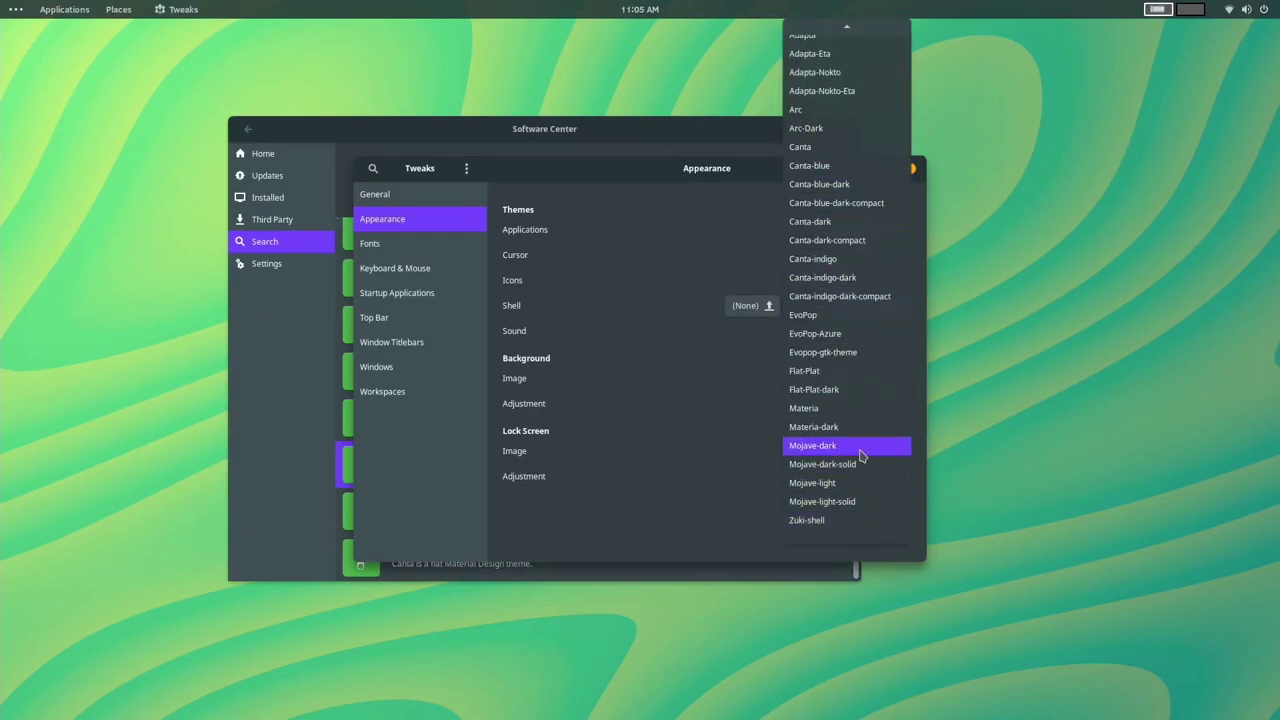
pyautogui.scroll(1, 855, 40)
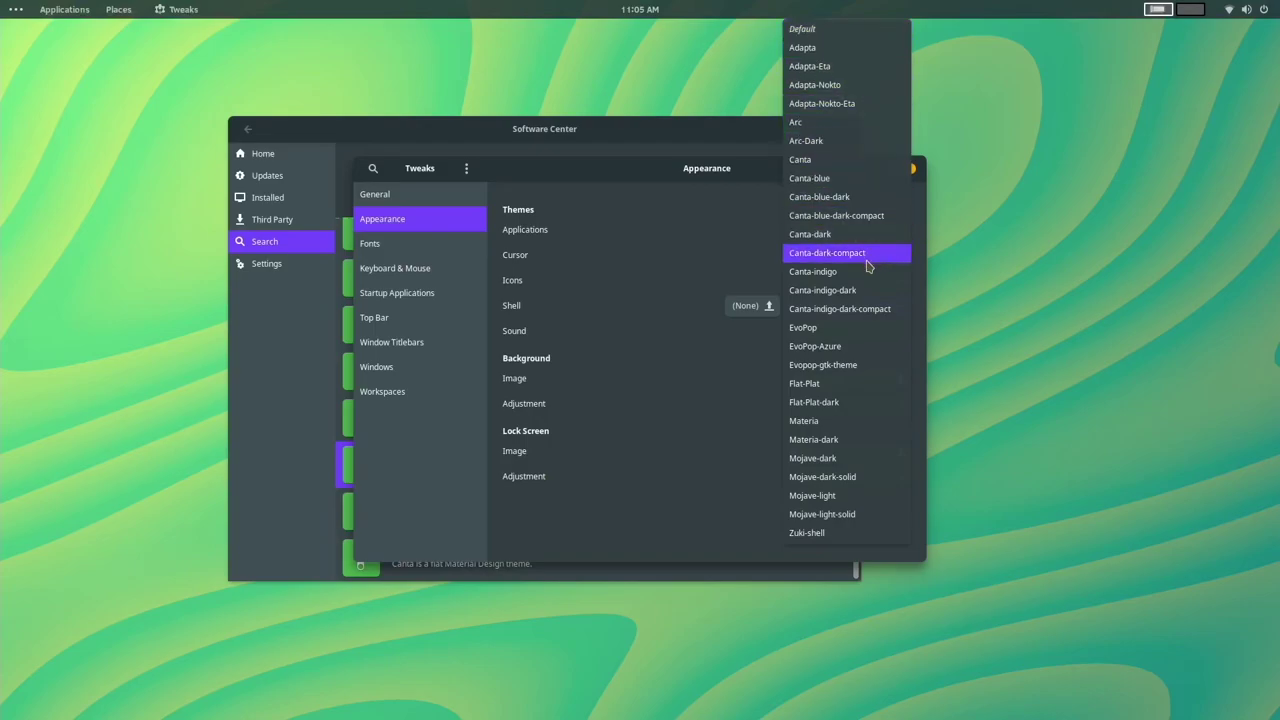
pyautogui.click(631, 485)
# Switch back to the Software Center, browse its home themes list and open the oranchelo-Beka-icon-theme package details
pyautogui.click(306, 326)
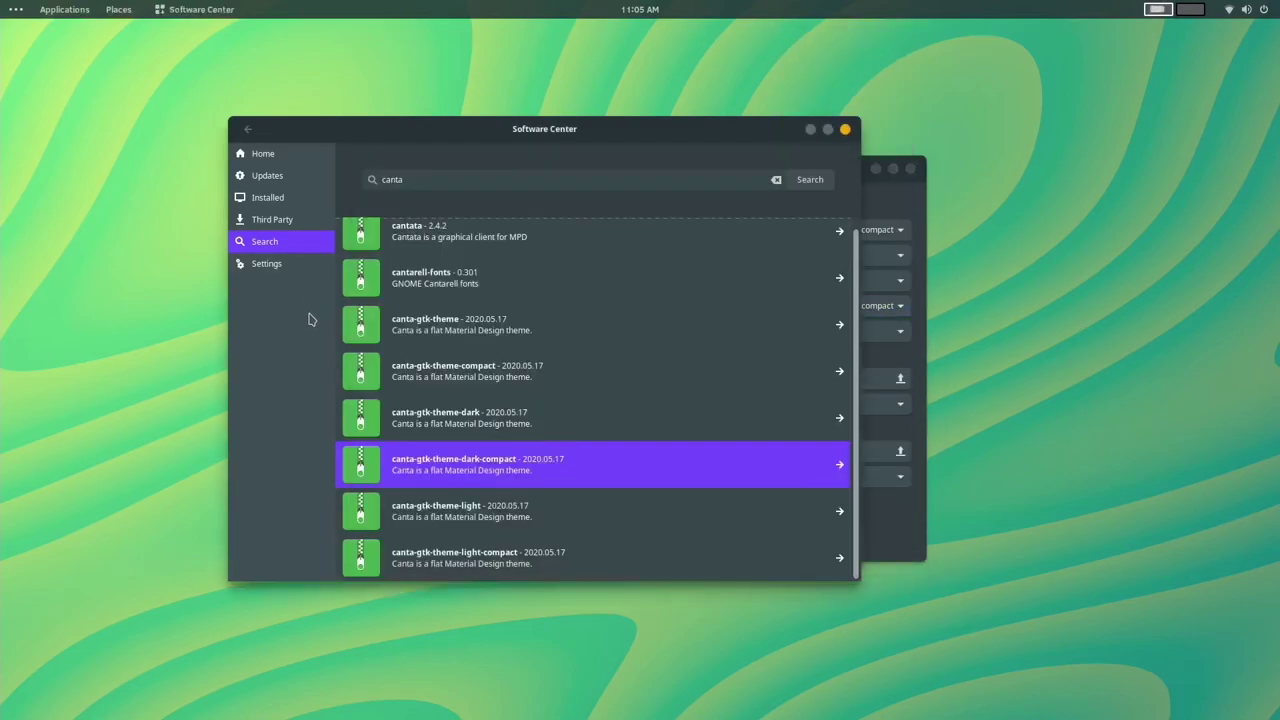
pyautogui.click(269, 157)
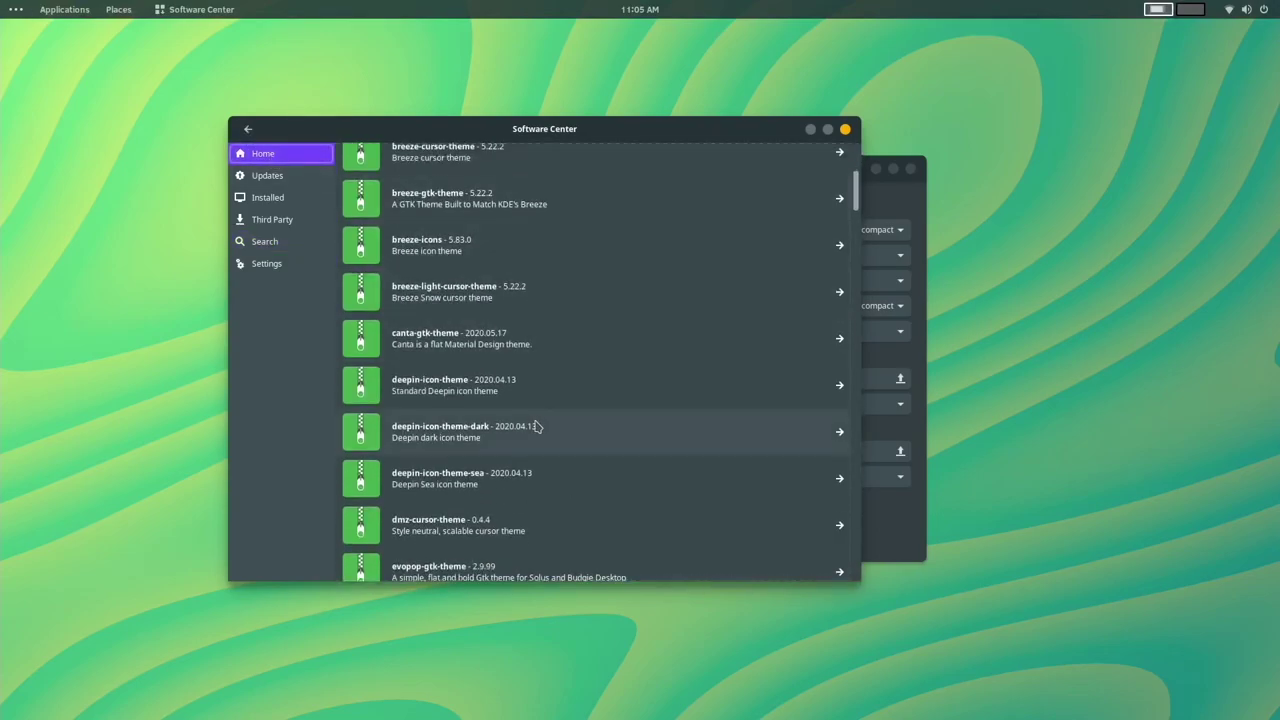
pyautogui.scroll(-5, 535, 425)
pyautogui.scroll(-12, 535, 425)
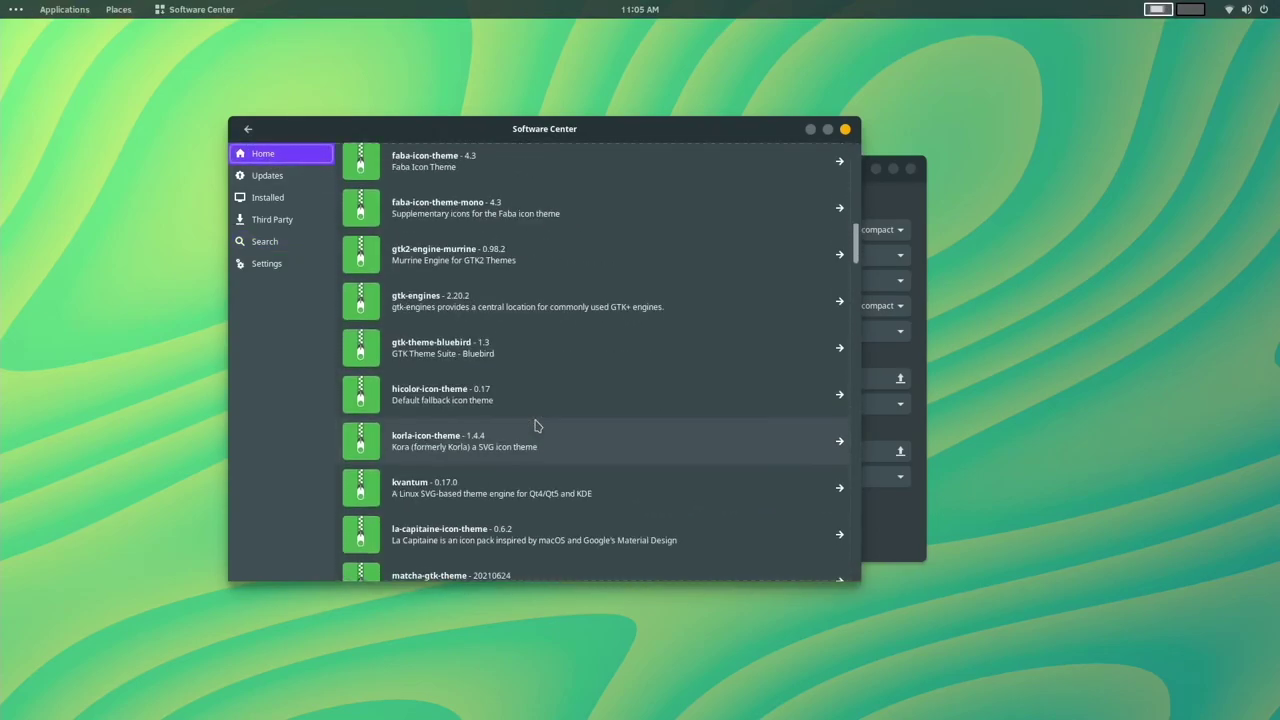
pyautogui.scroll(-15, 535, 425)
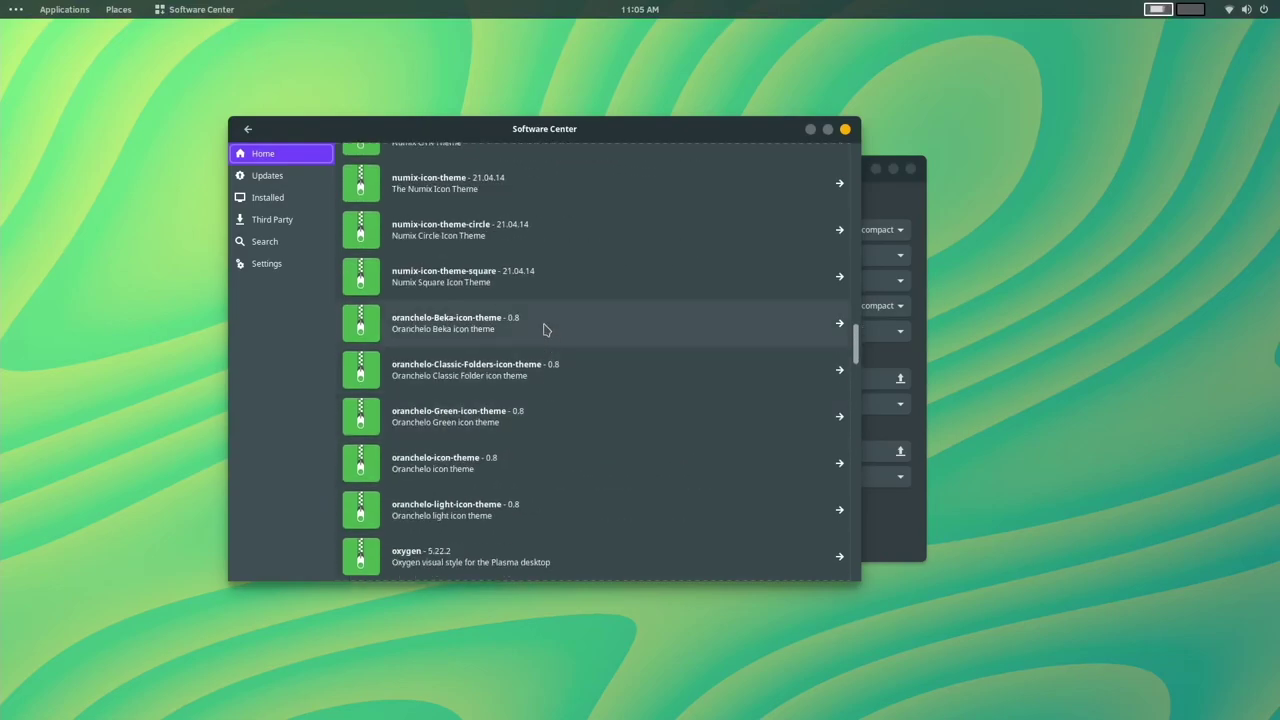
pyautogui.click(545, 330)
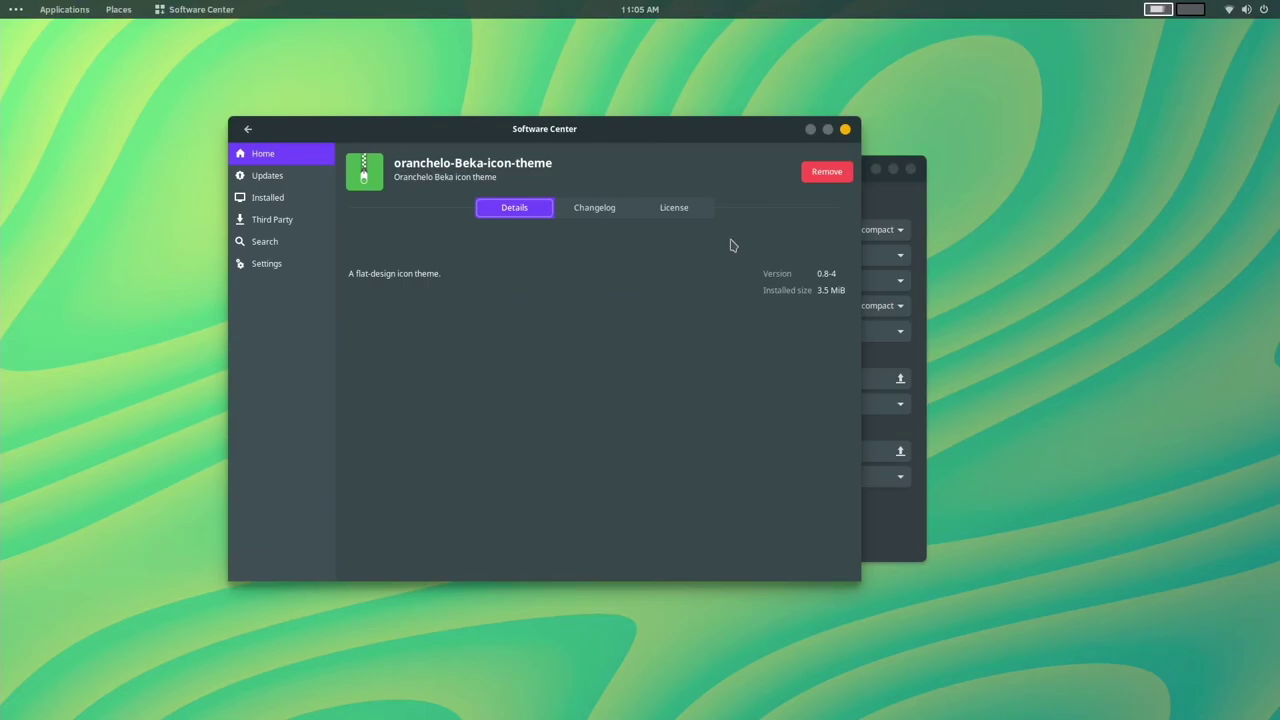
# Close and reopen Tweaks, then set the icon theme to Oranchelo-Beka in the Appearance settings
pyautogui.click(888, 196)
pyautogui.click(908, 169)
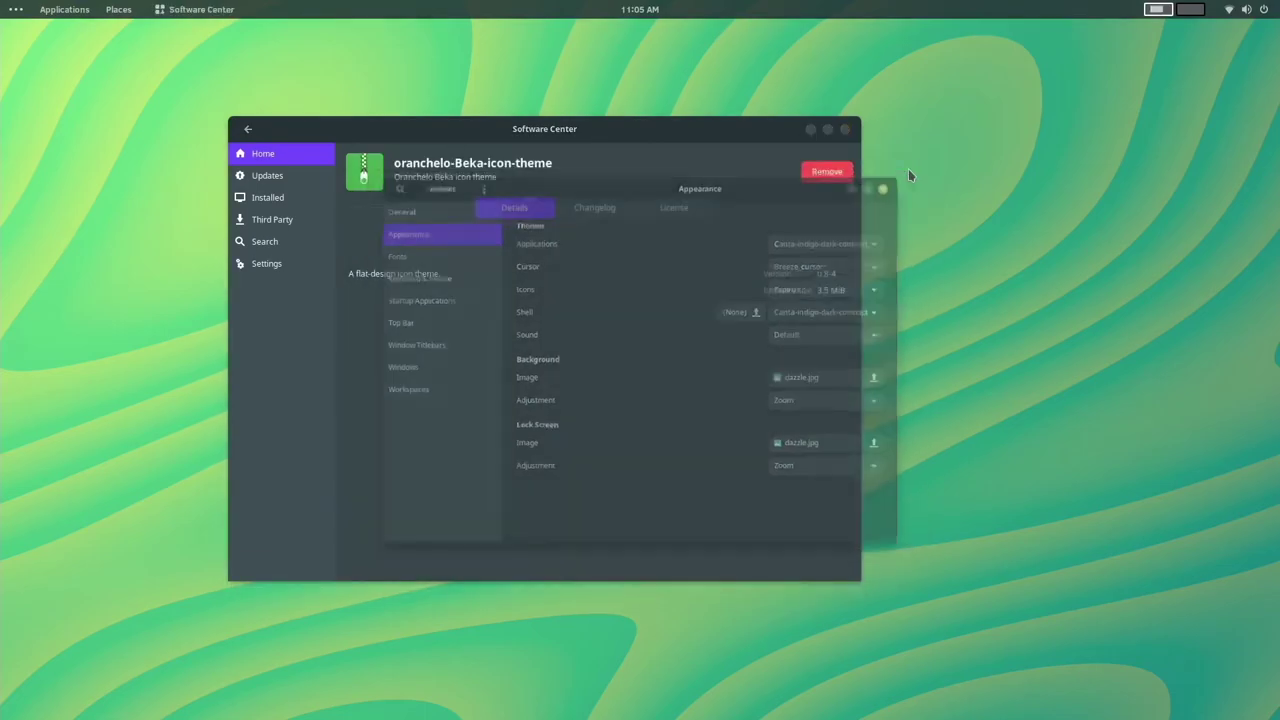
pyautogui.click(78, 10)
pyautogui.click(15, 9)
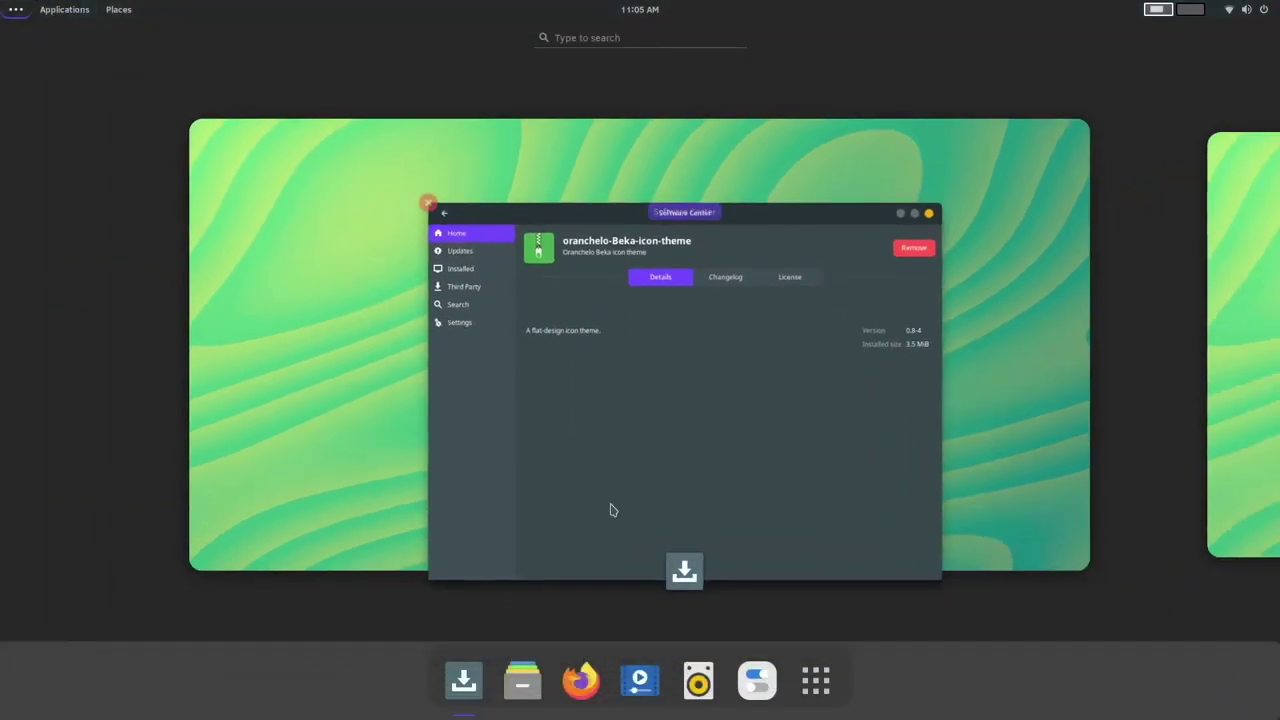
pyautogui.click(757, 680)
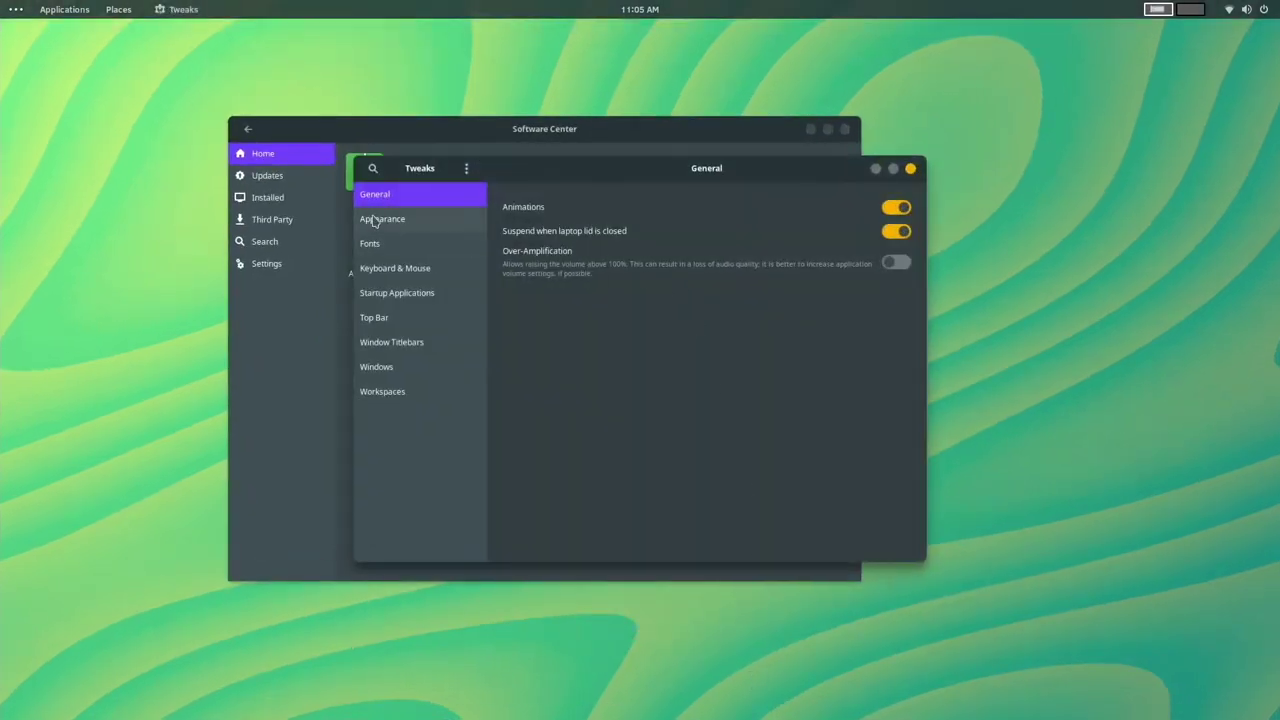
pyautogui.click(378, 219)
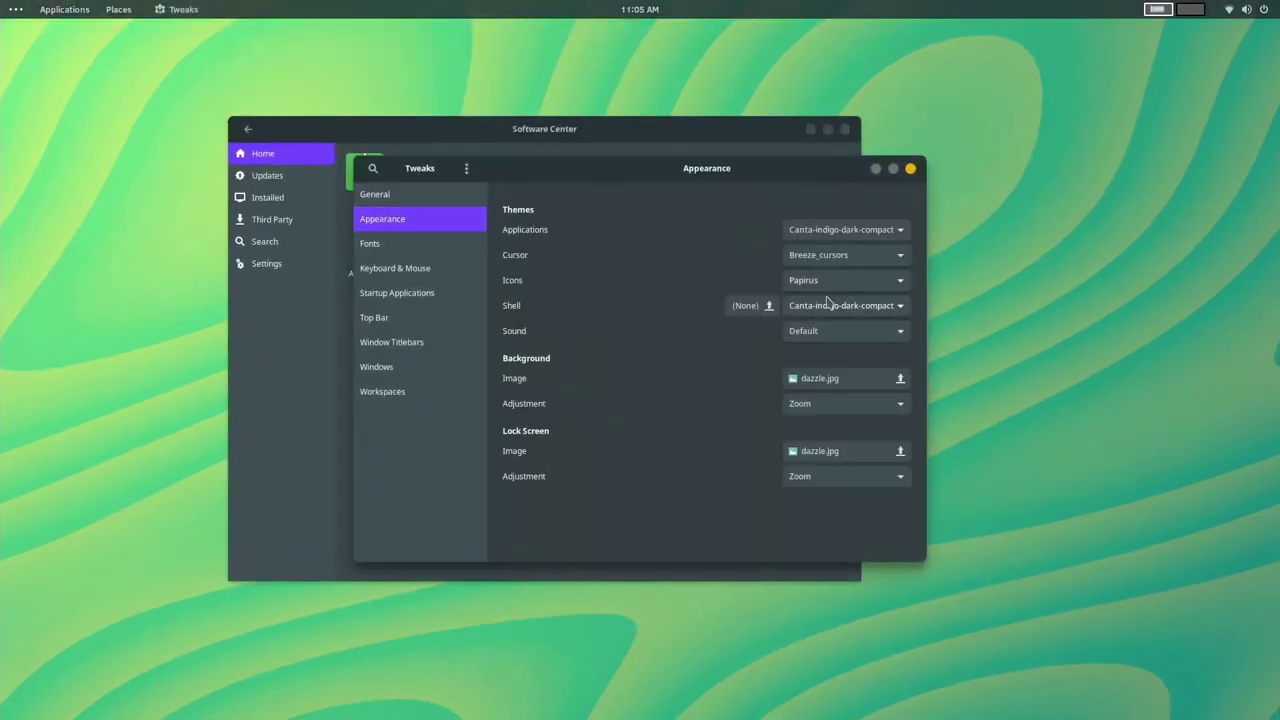
pyautogui.click(823, 282)
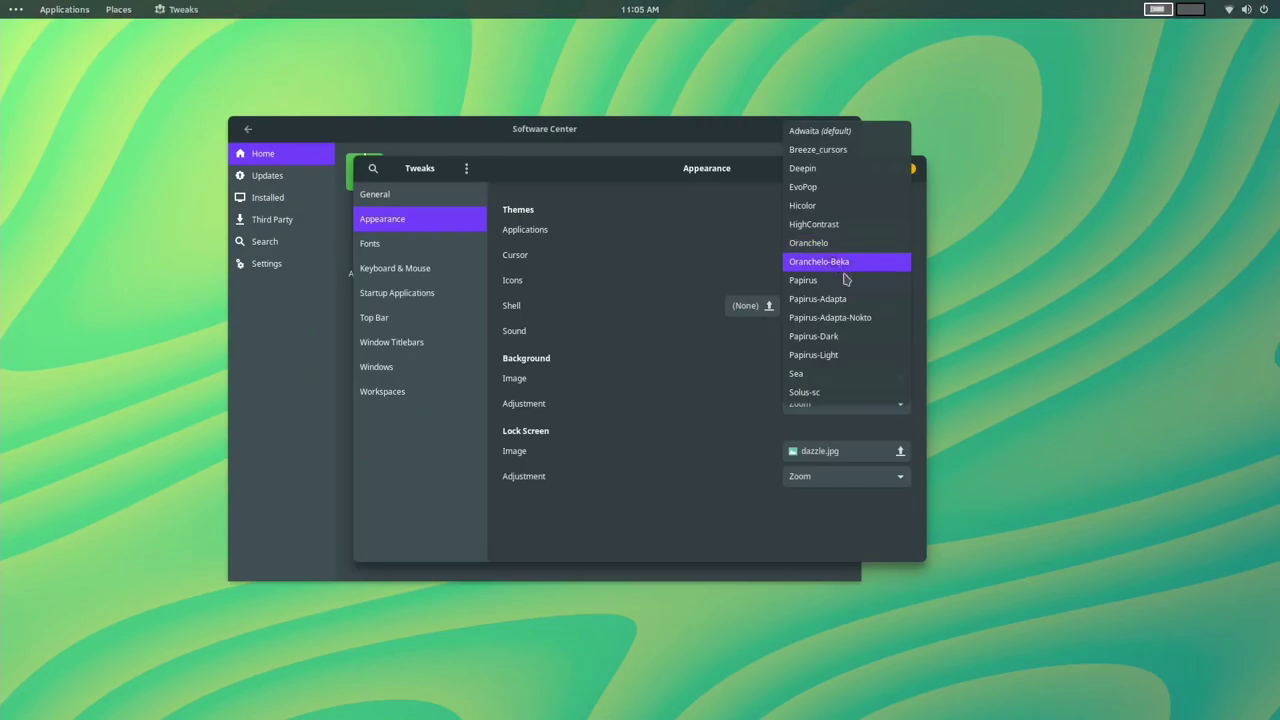
pyautogui.click(841, 263)
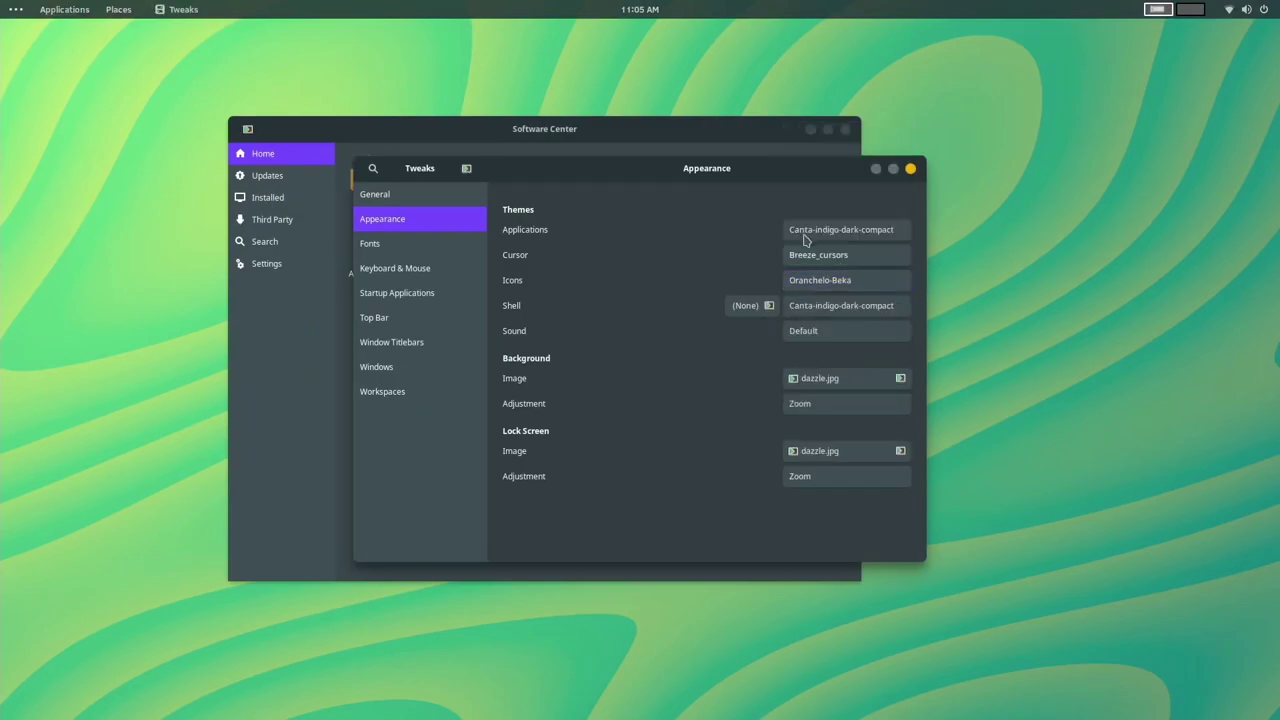
# View the Oranchelo-Beka icons on both pages of the application grid, then return to the Tweaks window
pyautogui.click(15, 9)
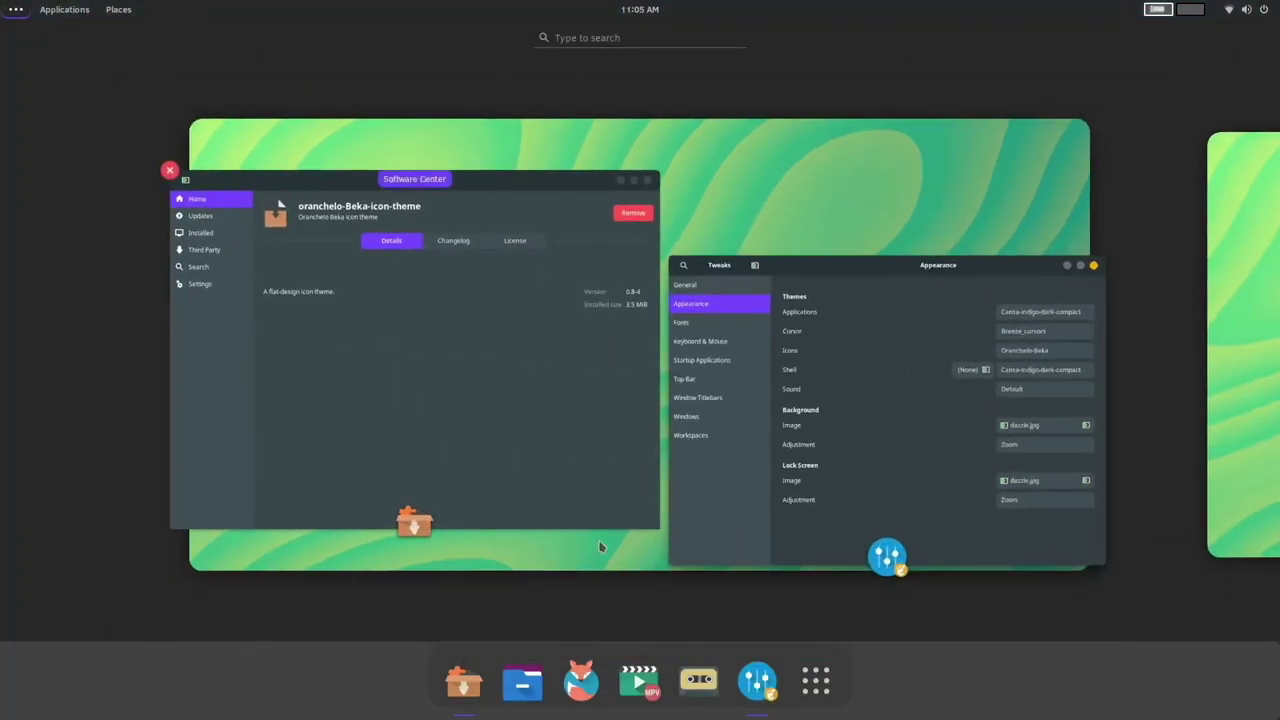
pyautogui.click(816, 680)
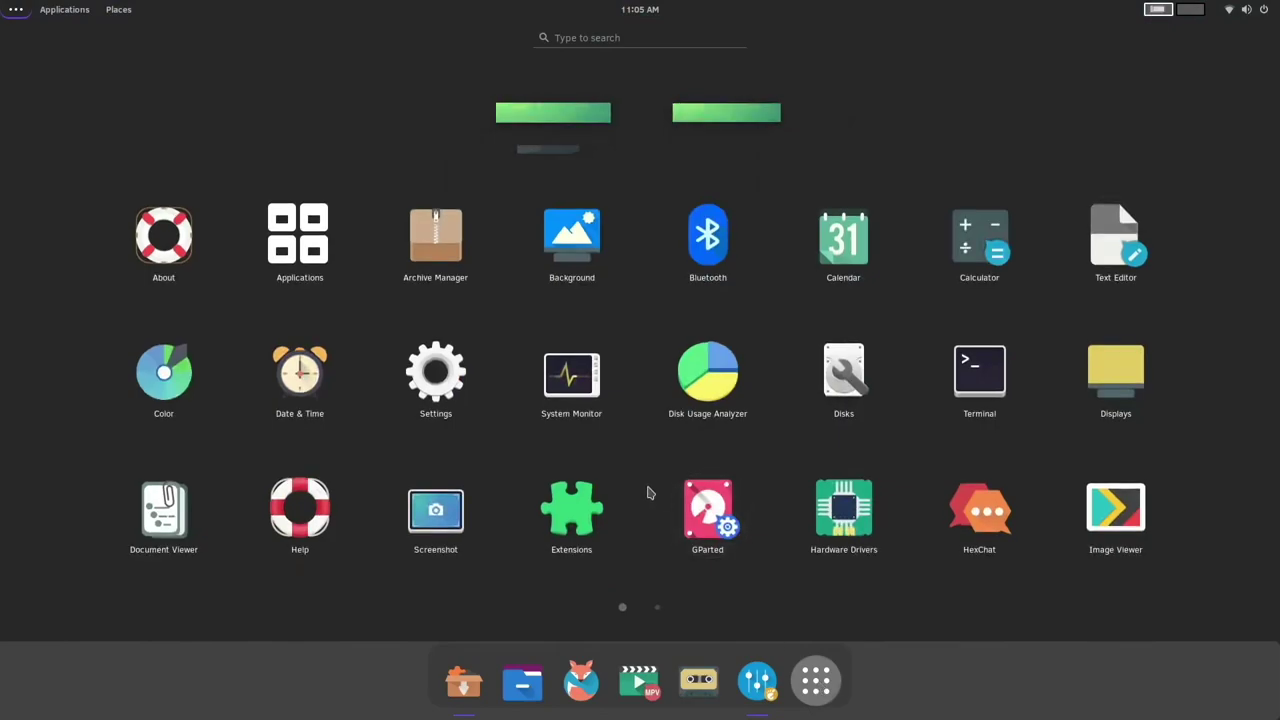
pyautogui.scroll(-1, 650, 491)
pyautogui.scroll(1, 650, 492)
pyautogui.scroll(-1, 650, 492)
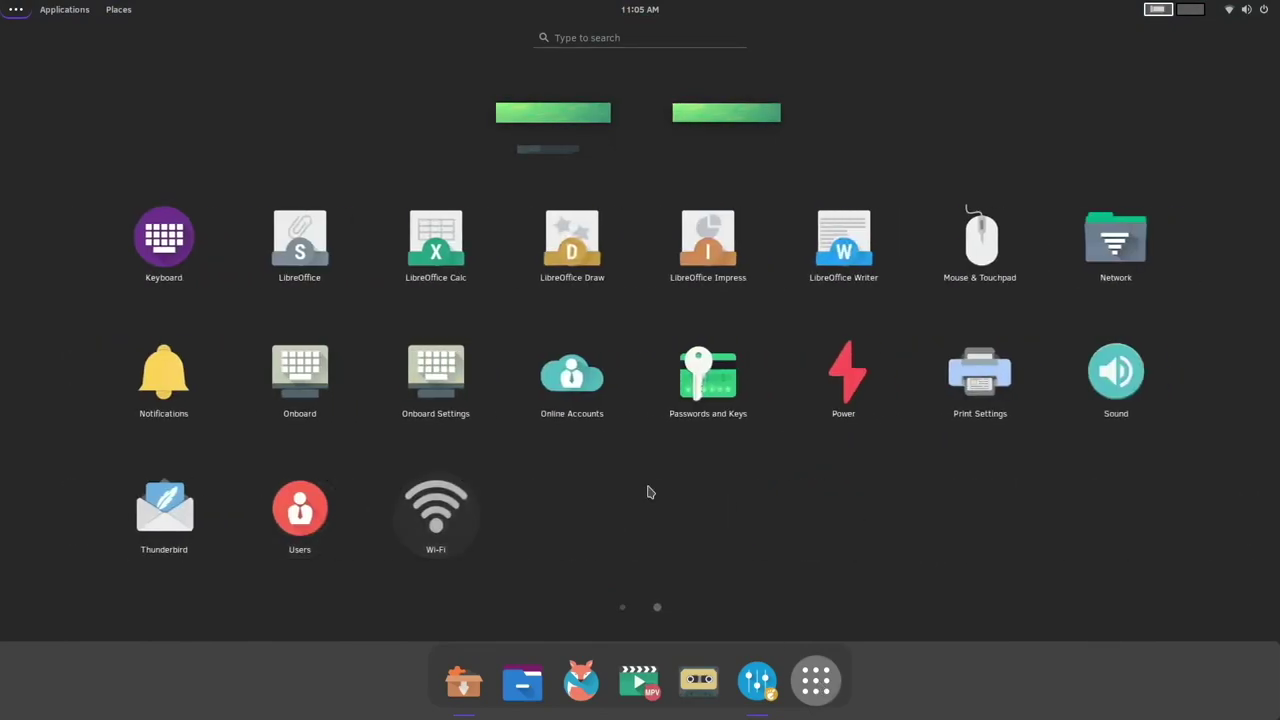
pyautogui.click(816, 672)
pyautogui.click(877, 343)
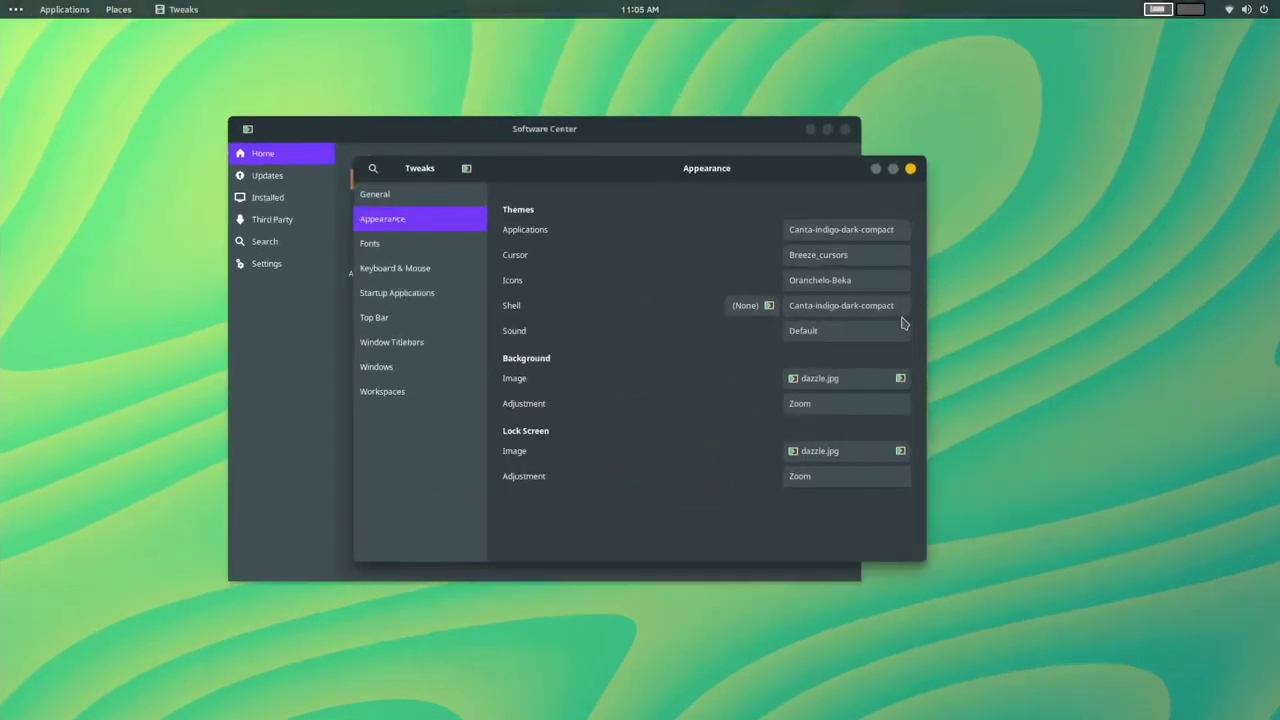
# Look through the icon themes in Tweaks, then switch to the Software Center and open the oranchelo-icon-theme package details
pyautogui.click(827, 287)
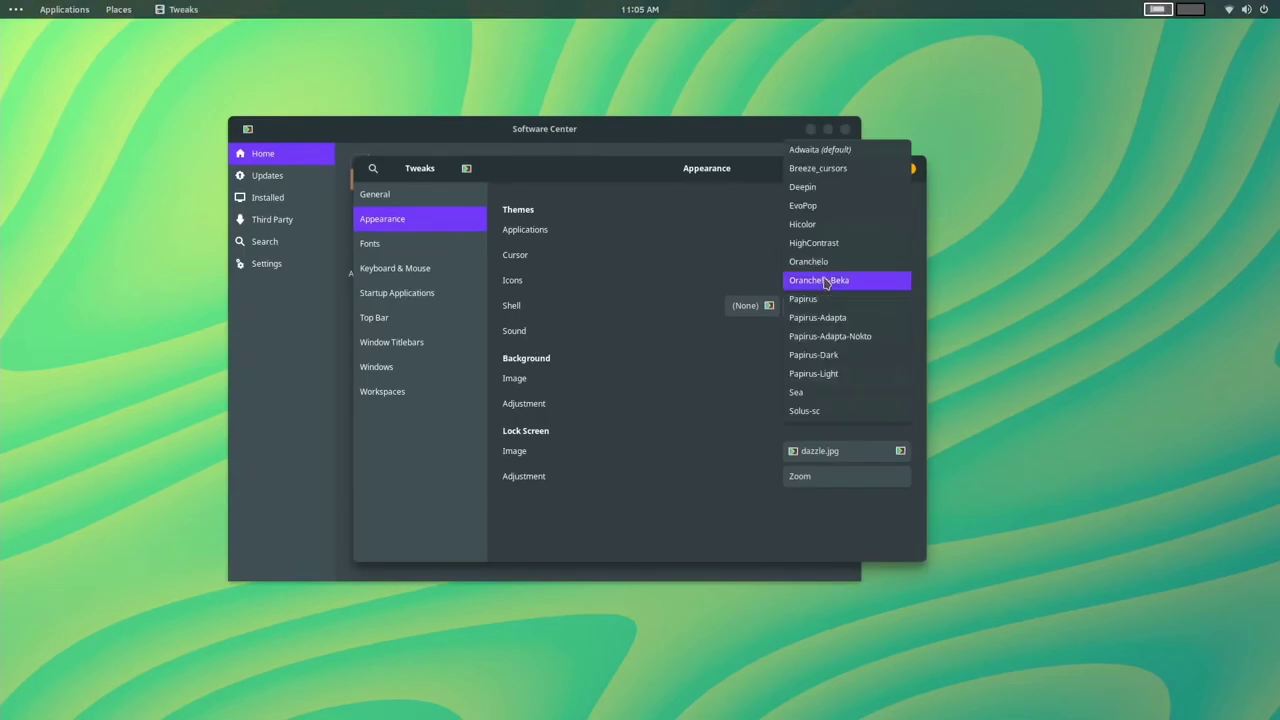
pyautogui.click(326, 456)
pyautogui.click(274, 400)
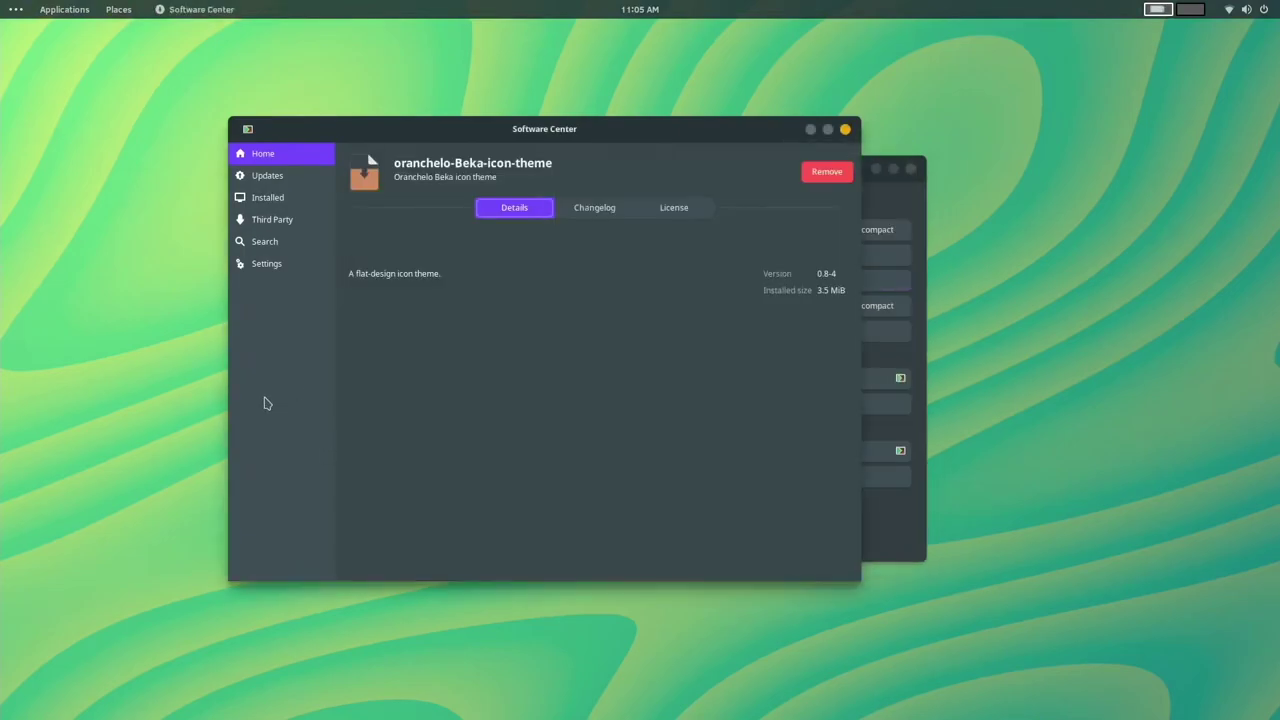
pyautogui.click(248, 129)
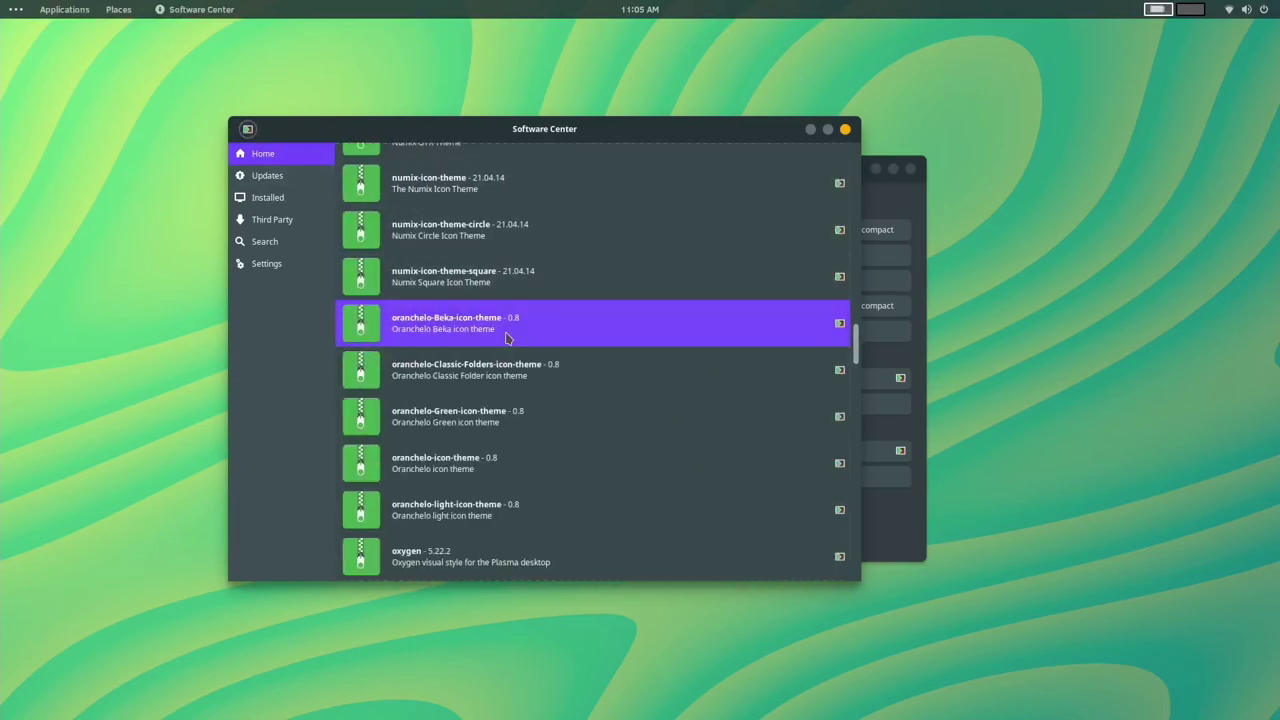
pyautogui.scroll(3, 342, 197)
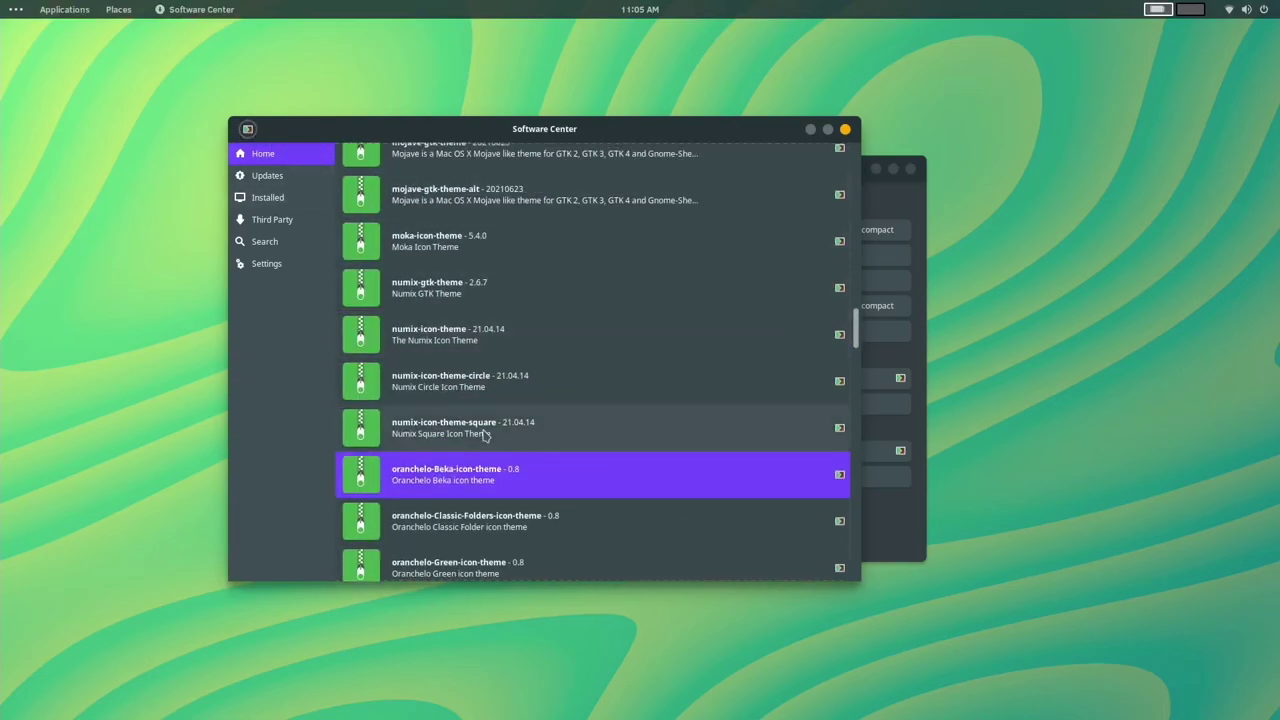
pyautogui.scroll(2, 485, 432)
pyautogui.scroll(-4, 485, 432)
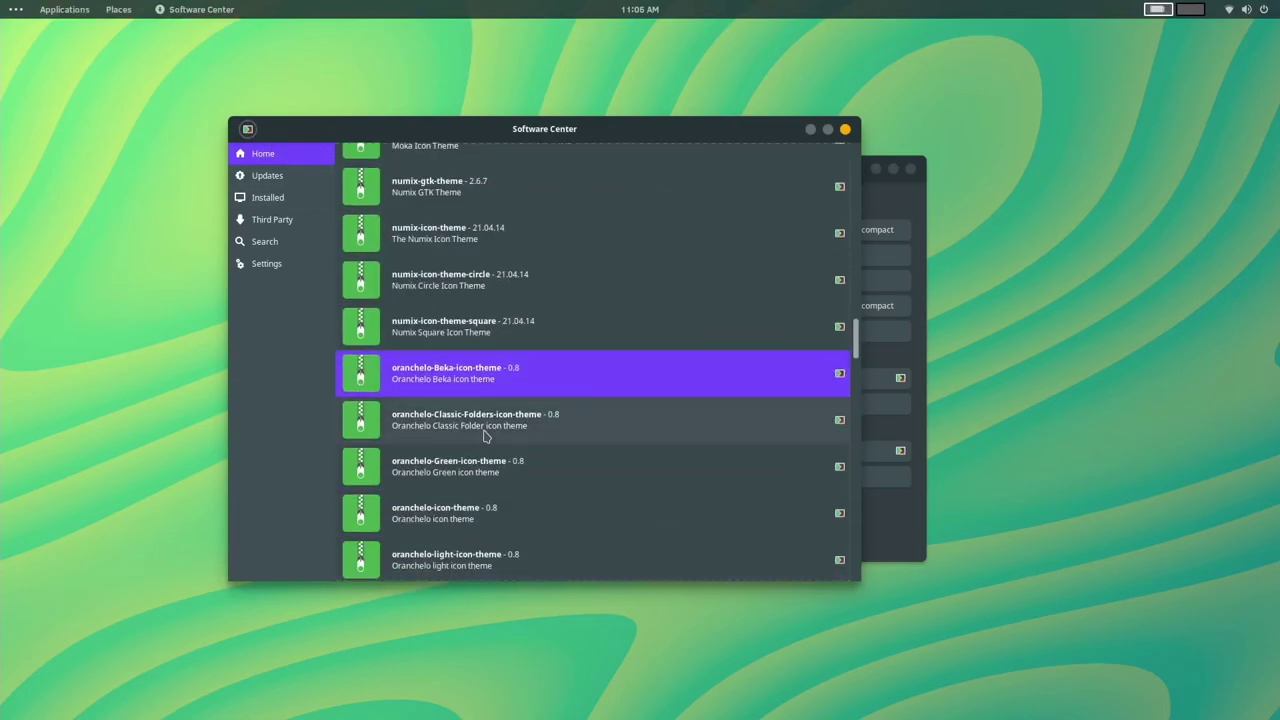
pyautogui.click(476, 516)
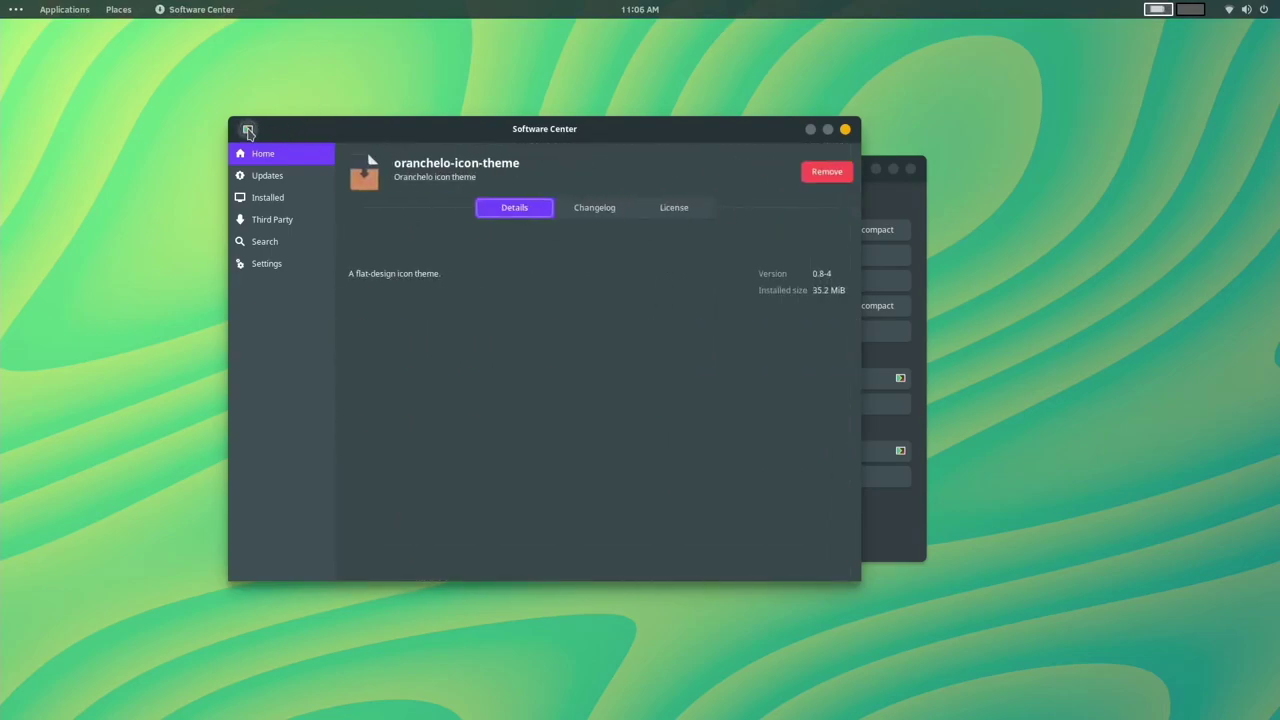
# Return to the Software Center's themes list, browse the earlier entries and open the evopop-icon-theme package details
pyautogui.click(247, 129)
pyautogui.scroll(3, 458, 292)
pyautogui.scroll(15, 458, 292)
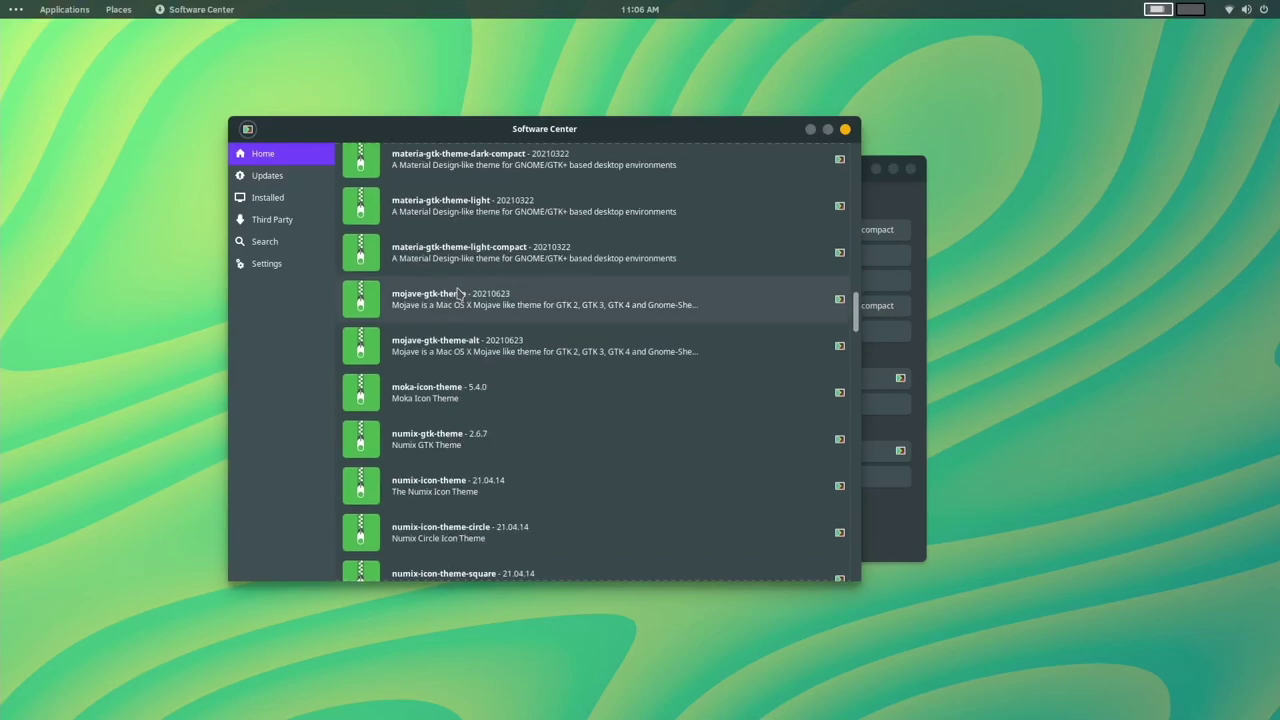
pyautogui.scroll(2, 458, 292)
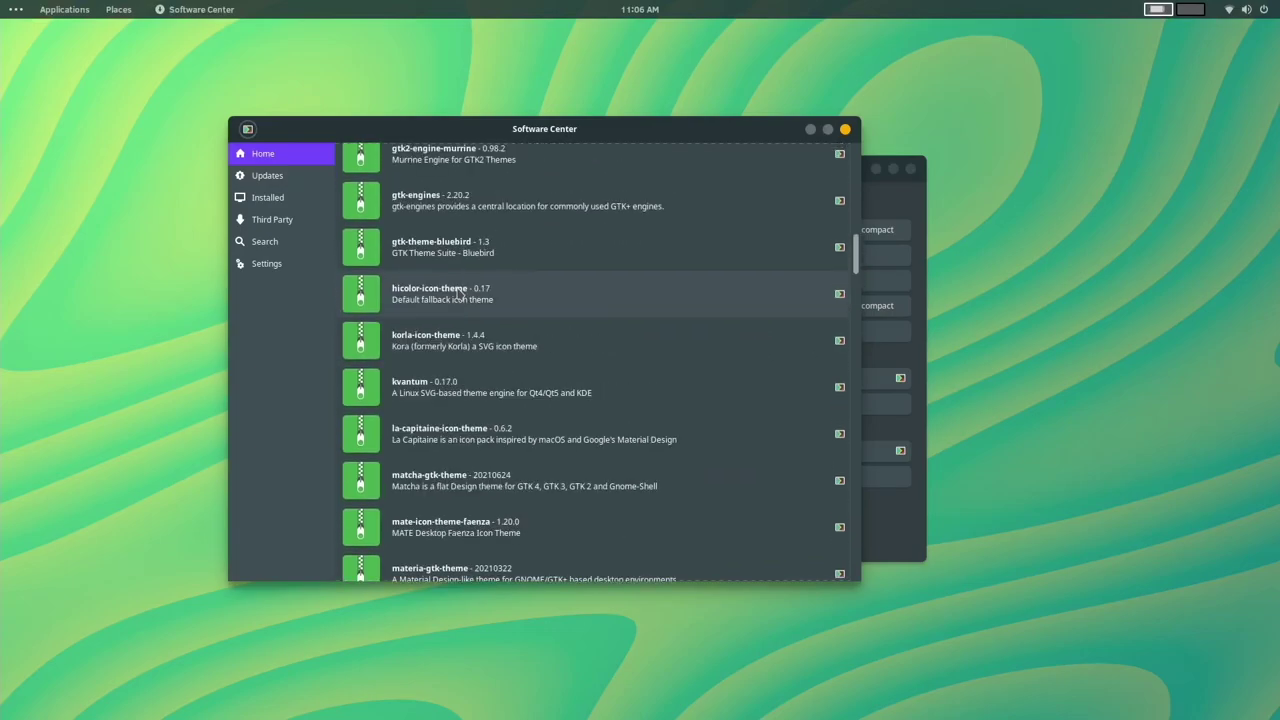
pyautogui.scroll(10, 458, 292)
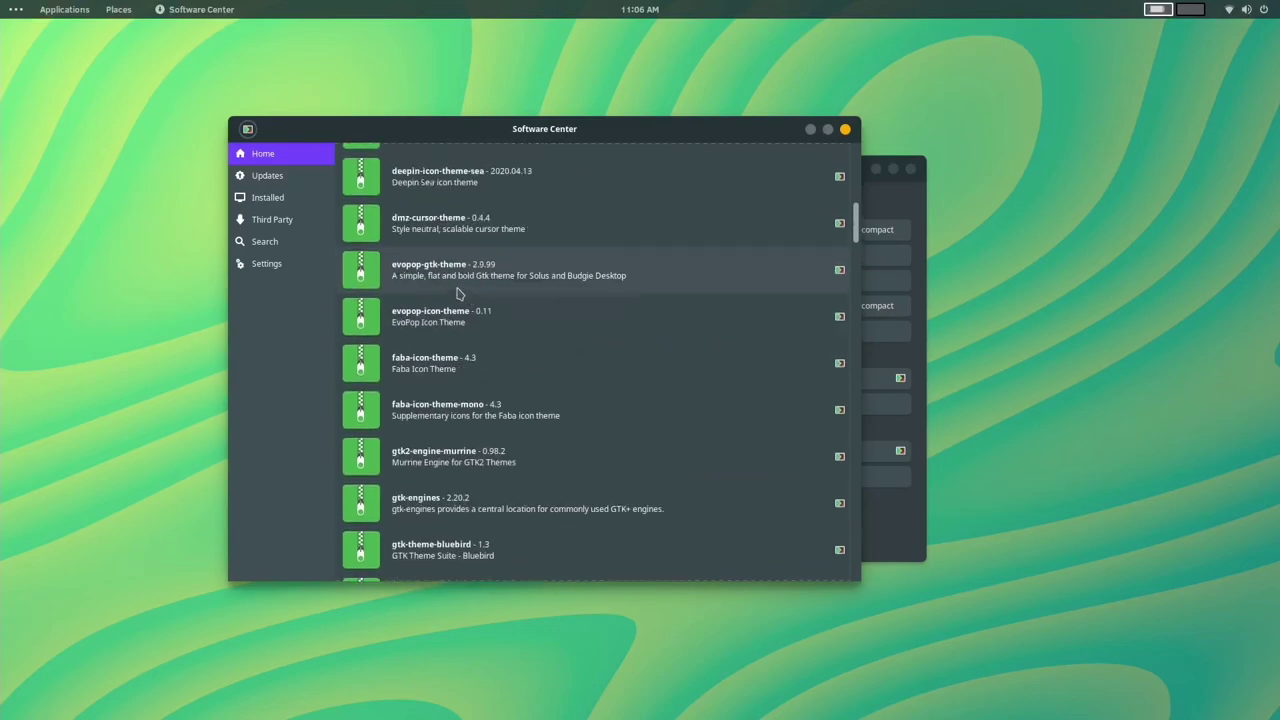
pyautogui.scroll(2, 458, 292)
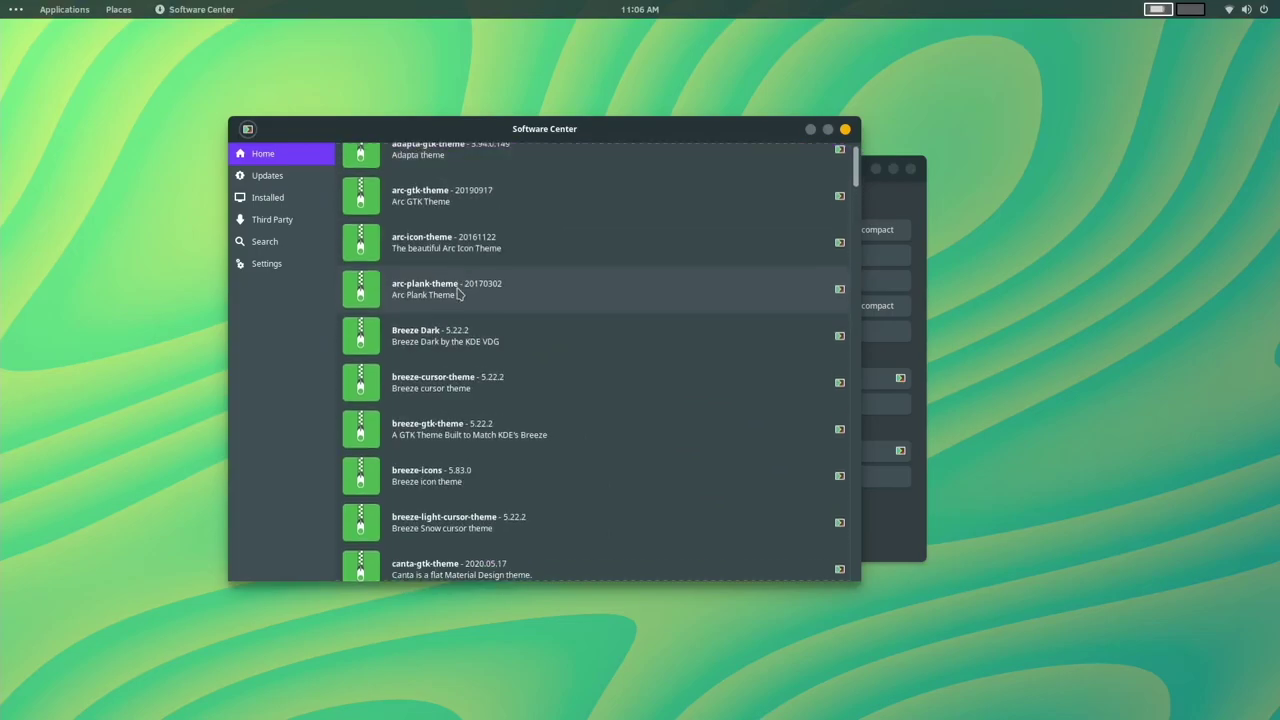
pyautogui.scroll(-5, 458, 292)
pyautogui.scroll(-2, 458, 292)
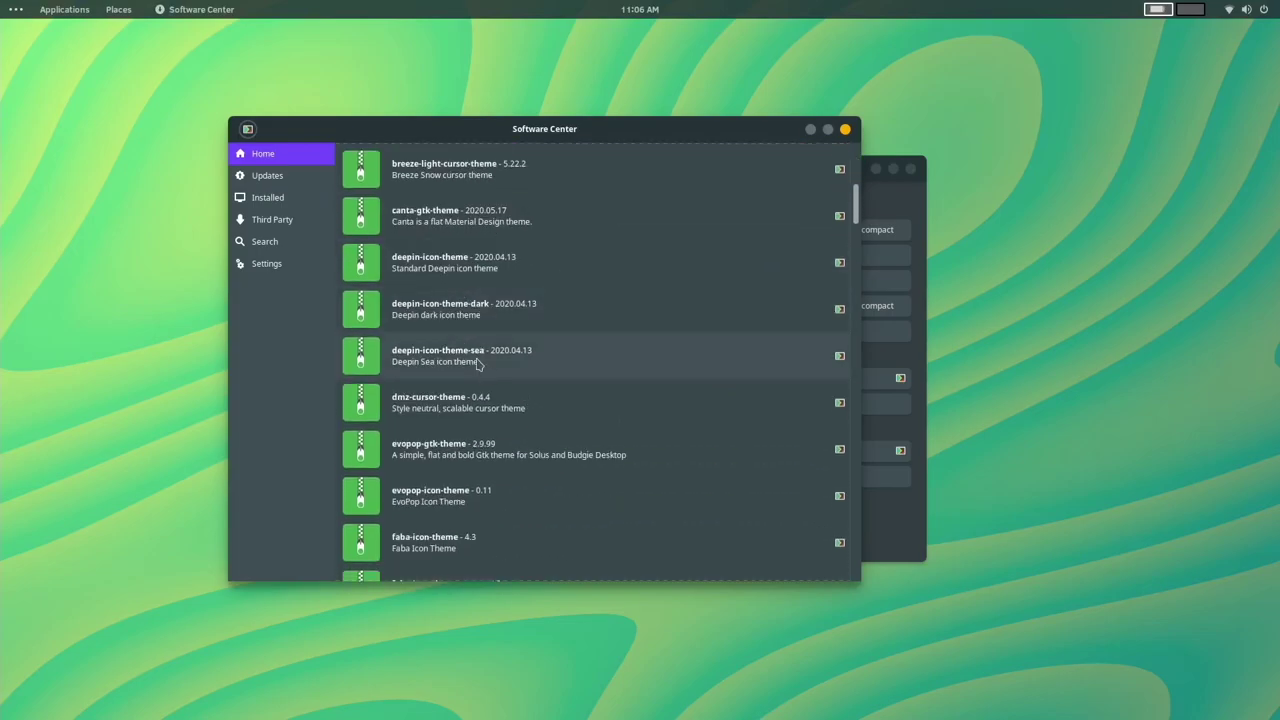
pyautogui.click(500, 489)
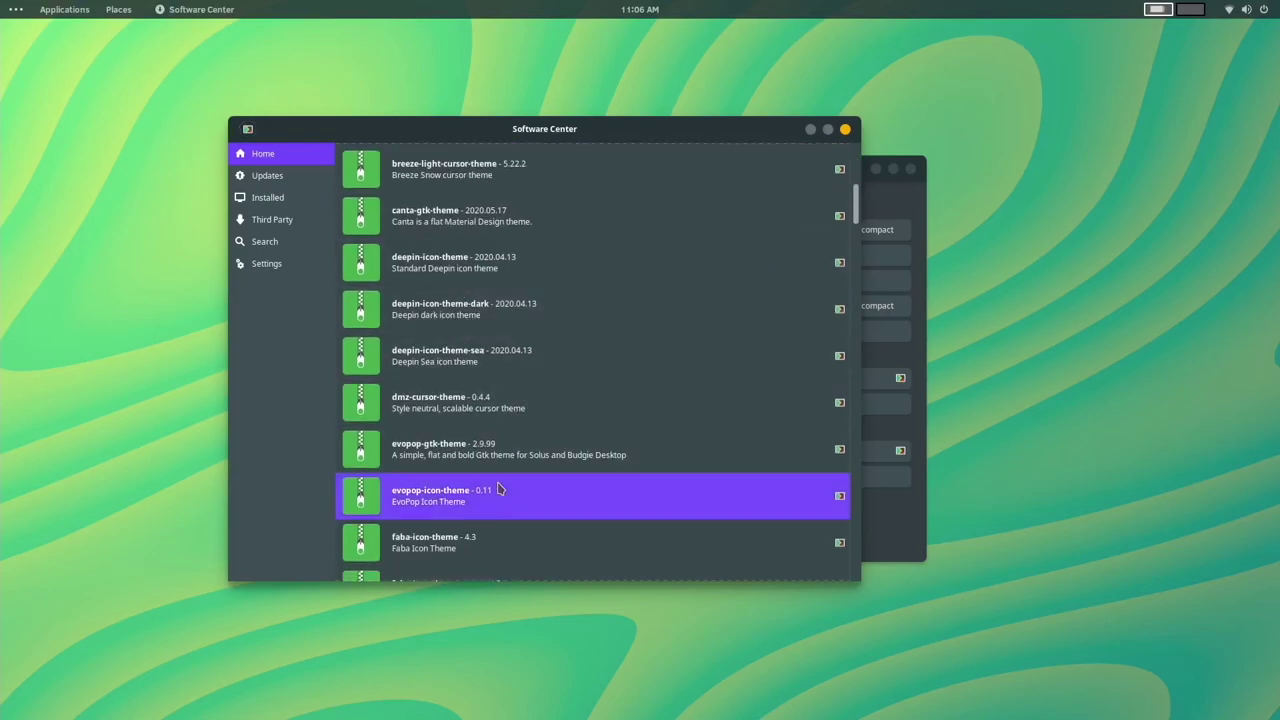
# Switch to Tweaks and set the icon theme to EvoPop
pyautogui.click(907, 217)
pyautogui.click(876, 278)
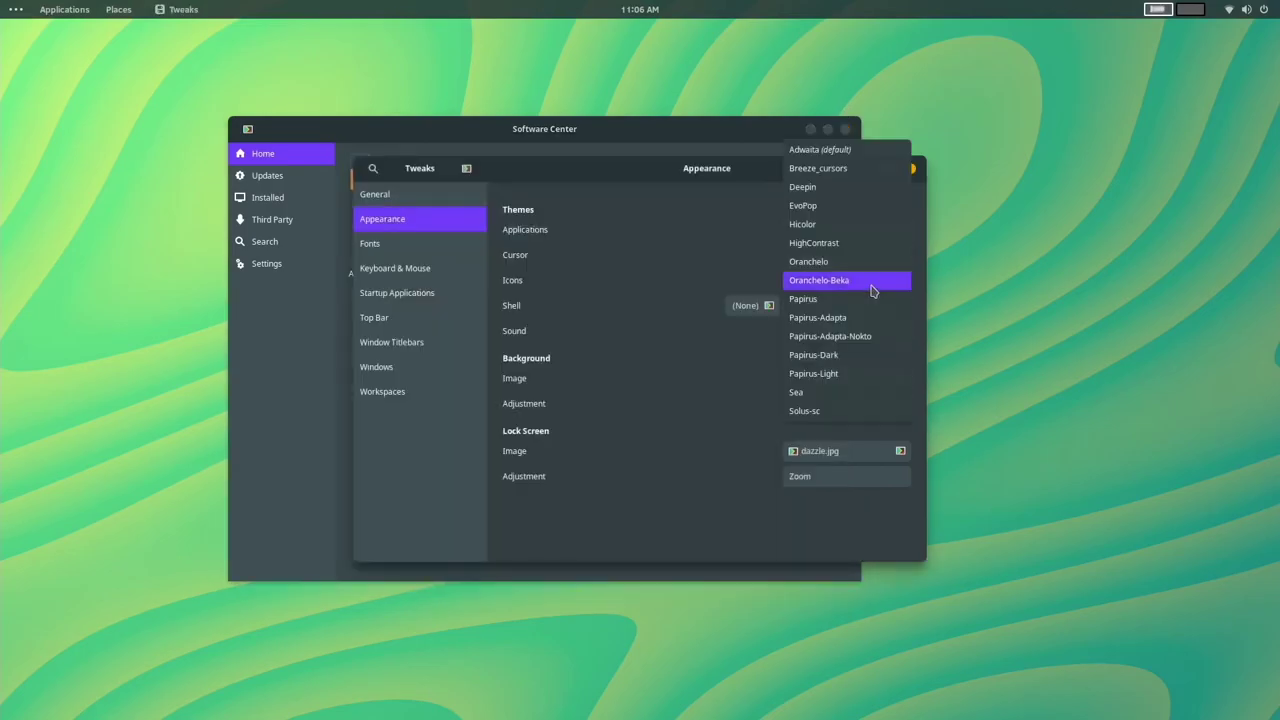
pyautogui.press('Escape')
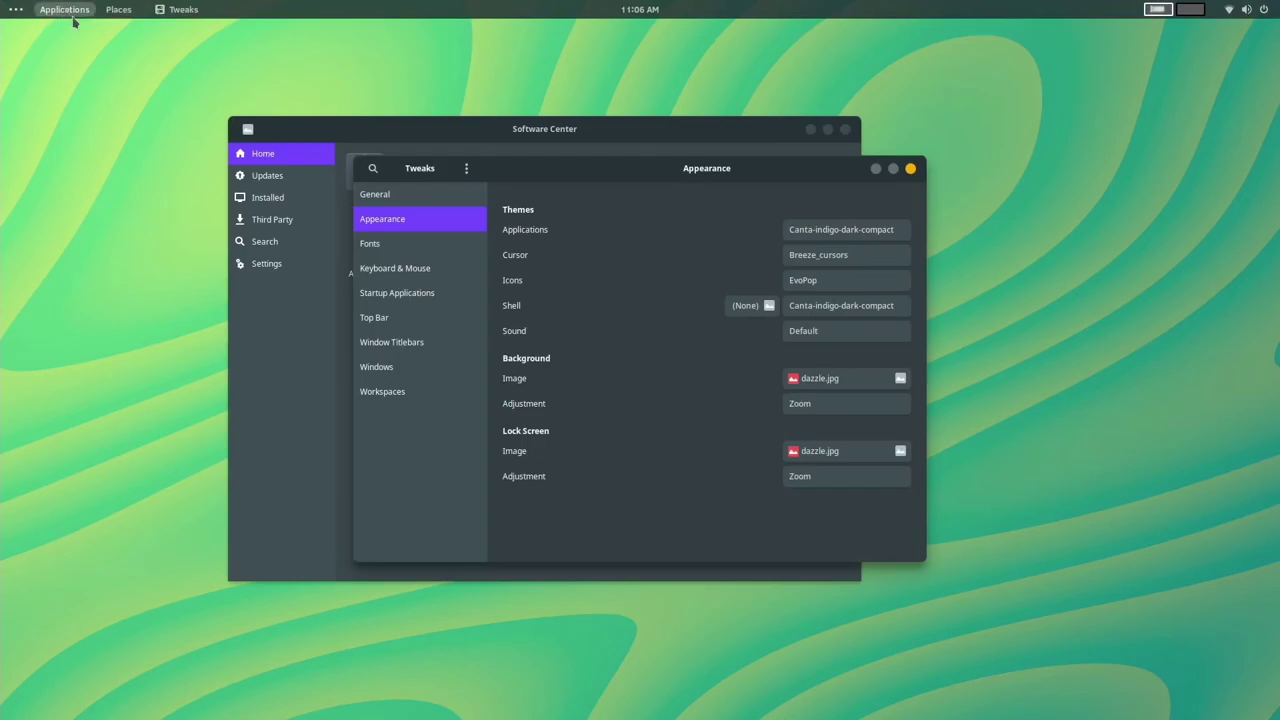
# Return the Software Center to its themes list, view the EvoPop icons in the application grid, and go back to Tweaks
pyautogui.click(294, 132)
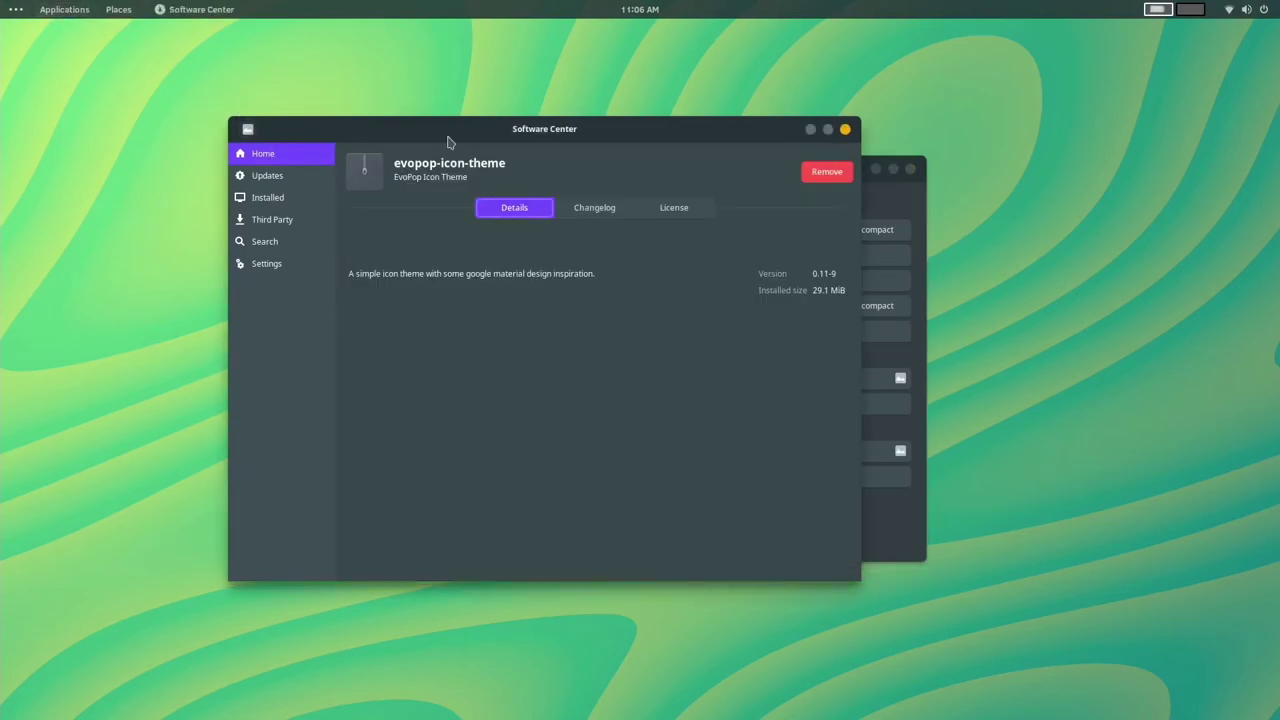
pyautogui.click(247, 129)
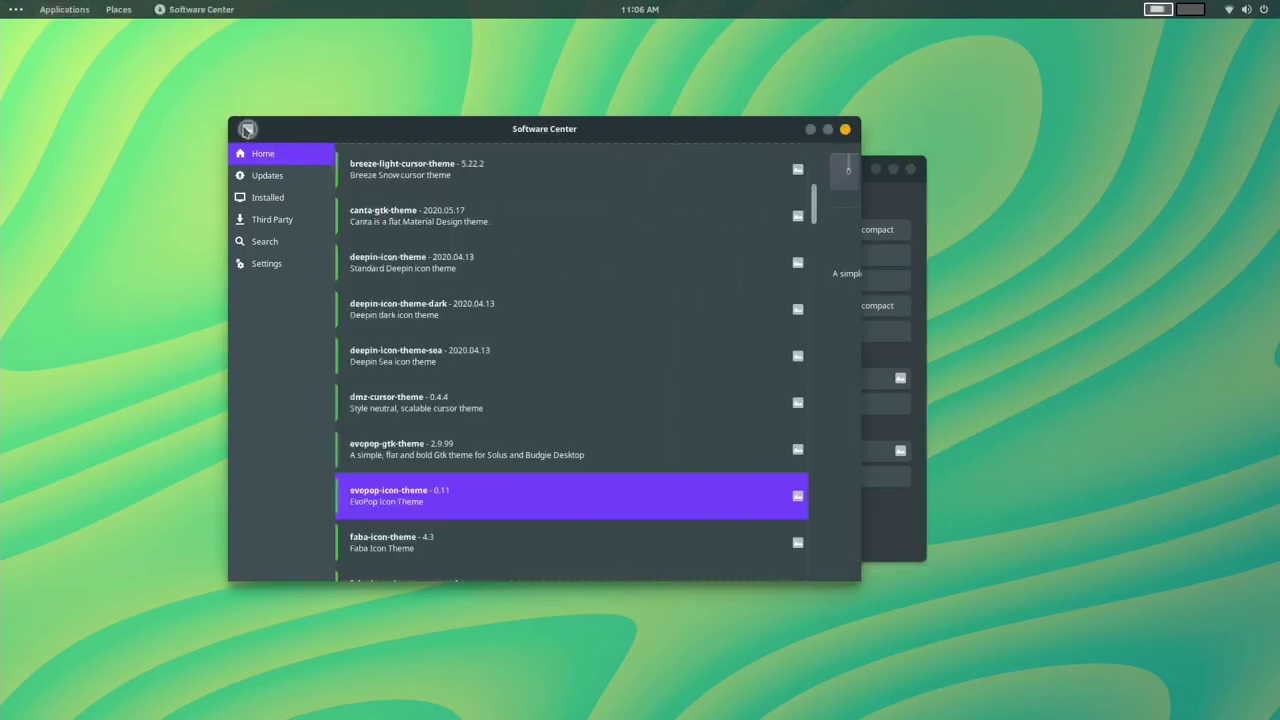
pyautogui.click(55, 9)
pyautogui.click(16, 11)
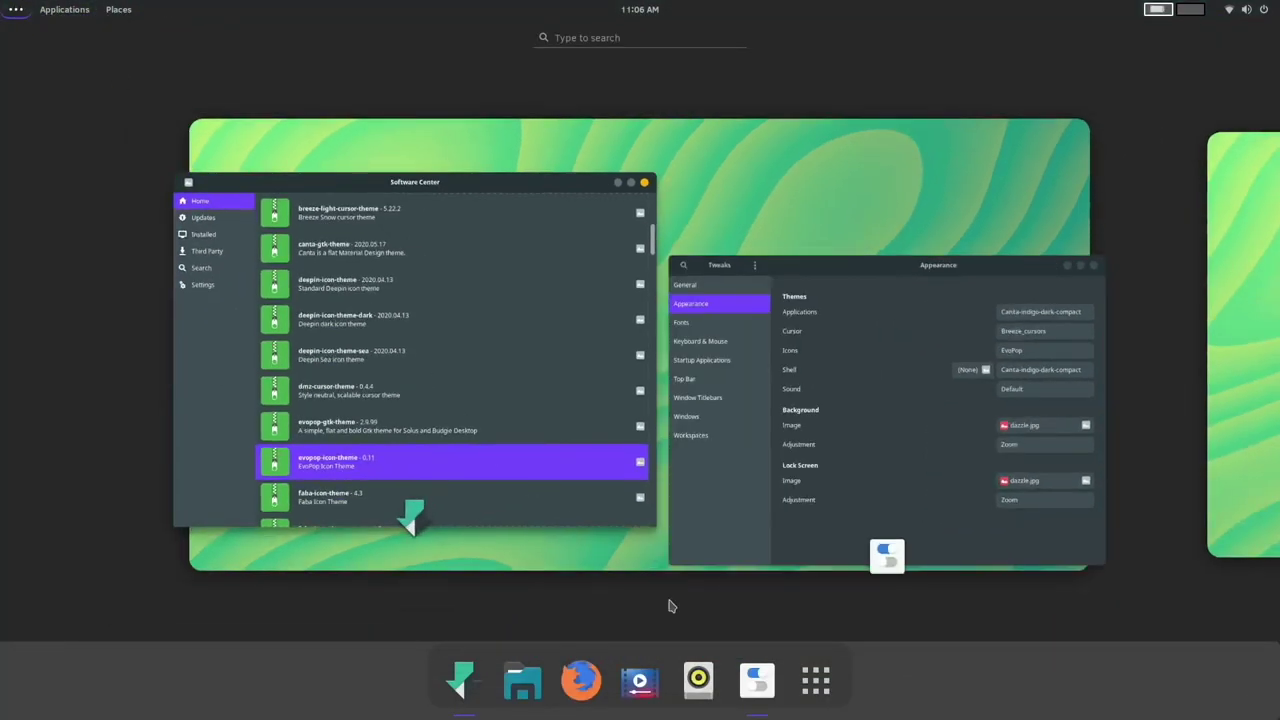
pyautogui.click(816, 681)
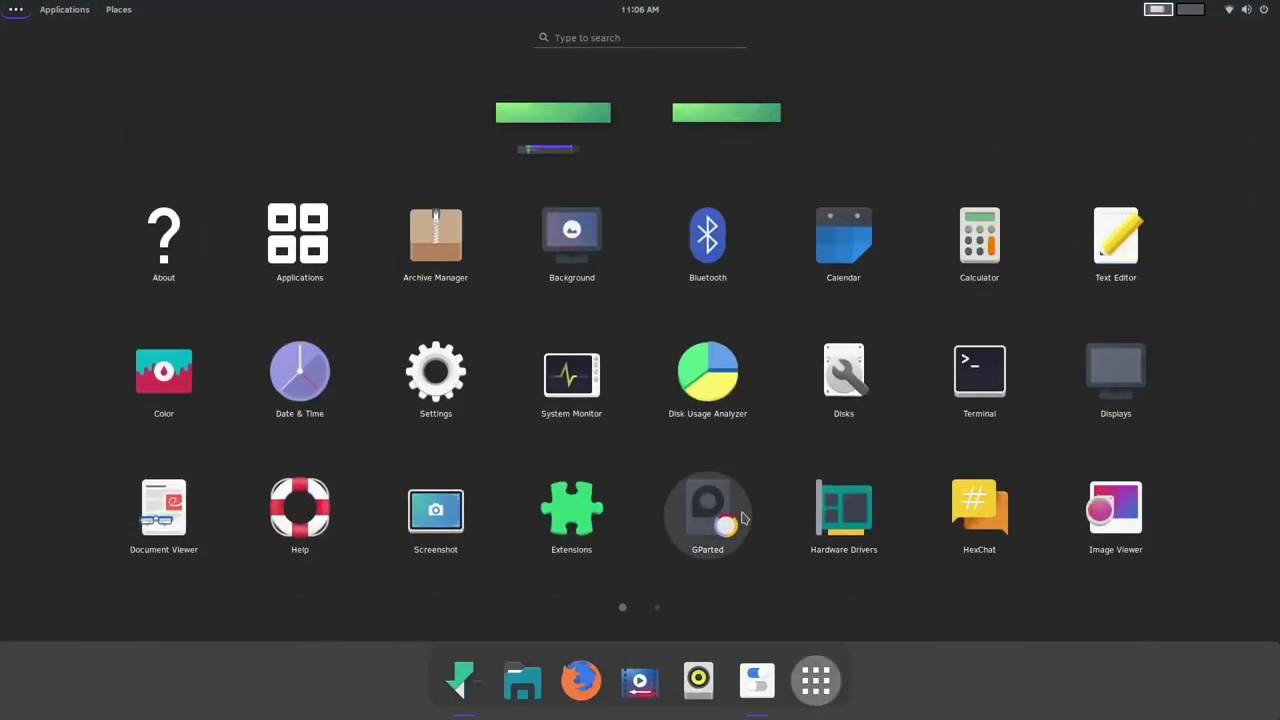
pyautogui.scroll(-1, 717, 500)
pyautogui.scroll(1, 717, 494)
pyautogui.click(832, 686)
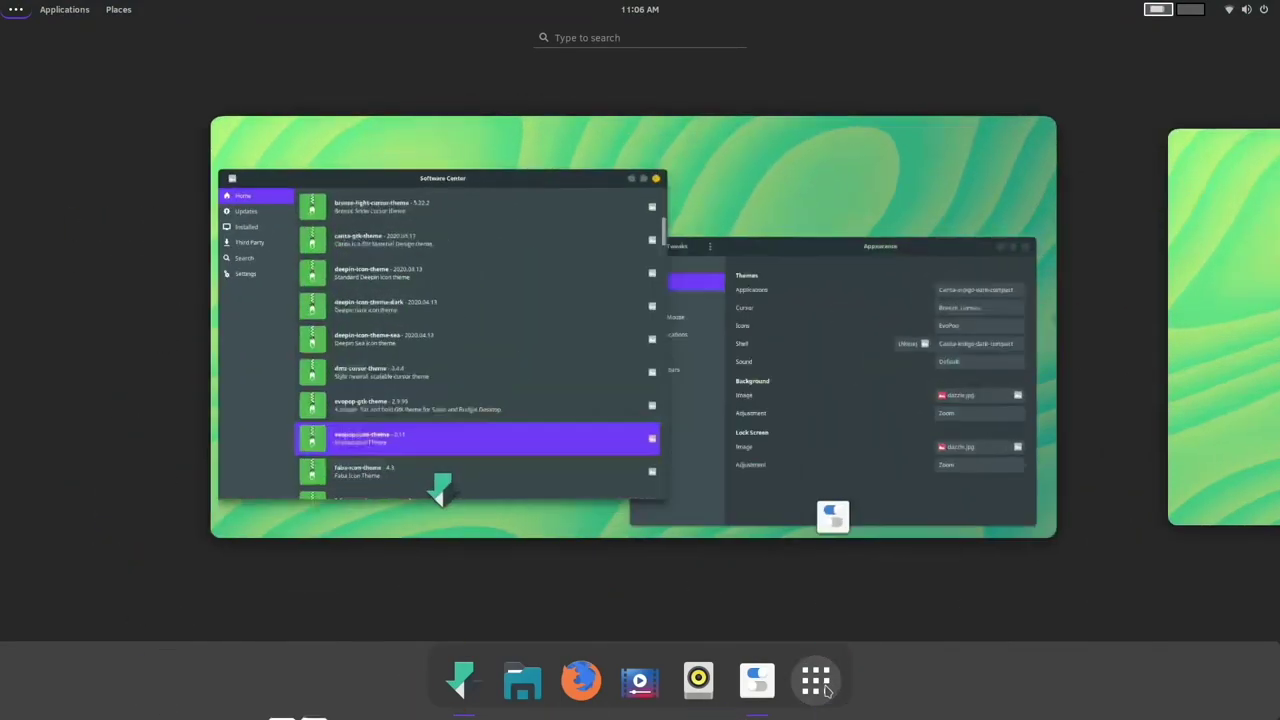
pyautogui.click(1063, 353)
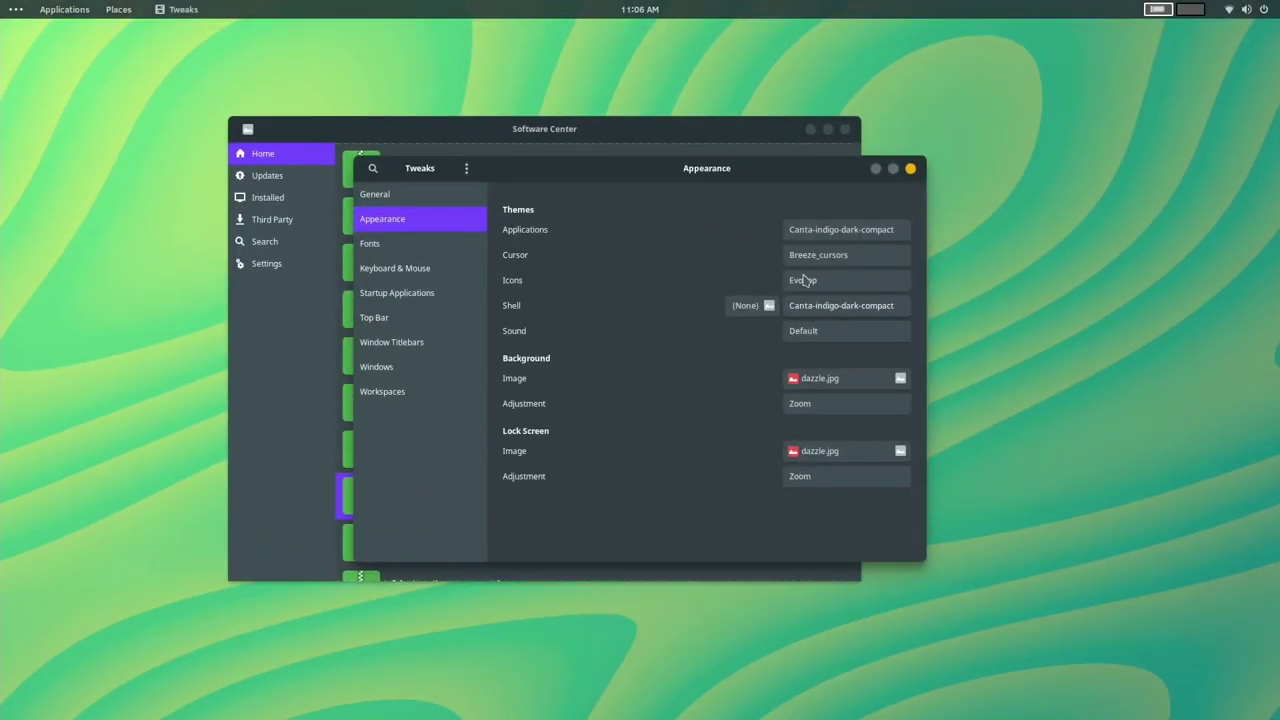
# Check the icon themes in Tweaks without changing the selection, then open the arc-icon-theme package details in the Software Center
pyautogui.click(830, 279)
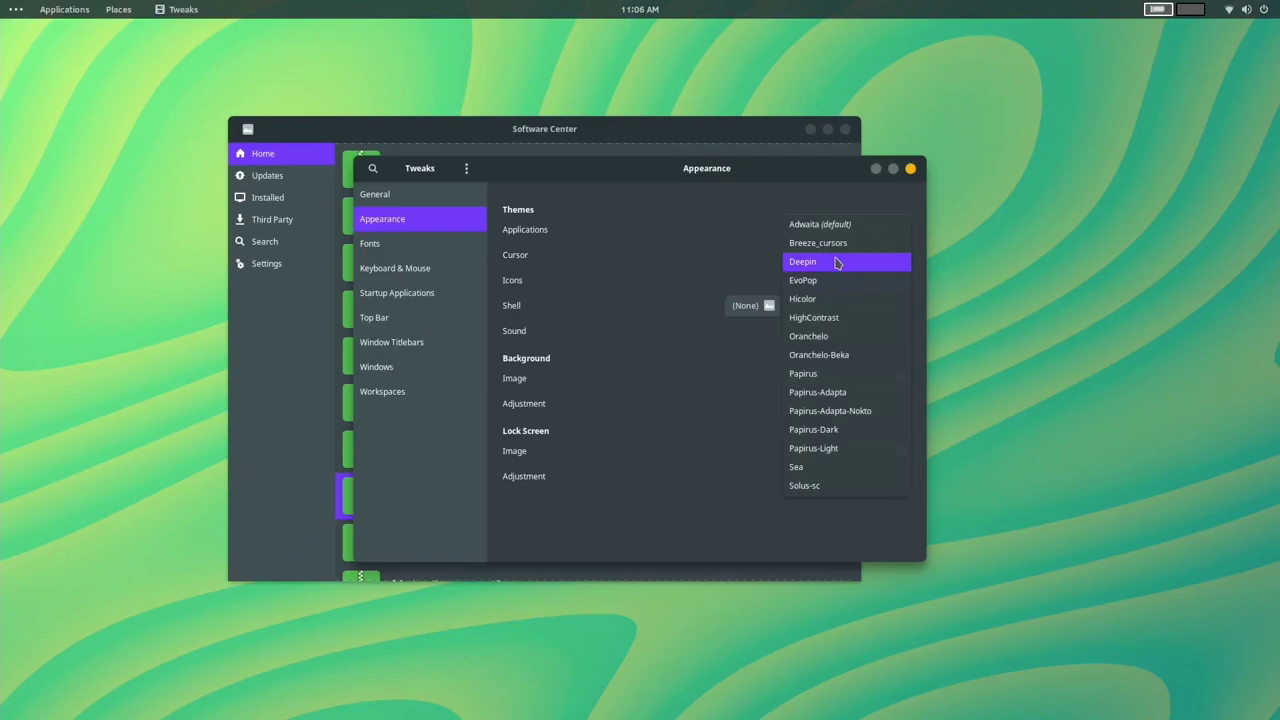
pyautogui.click(640, 346)
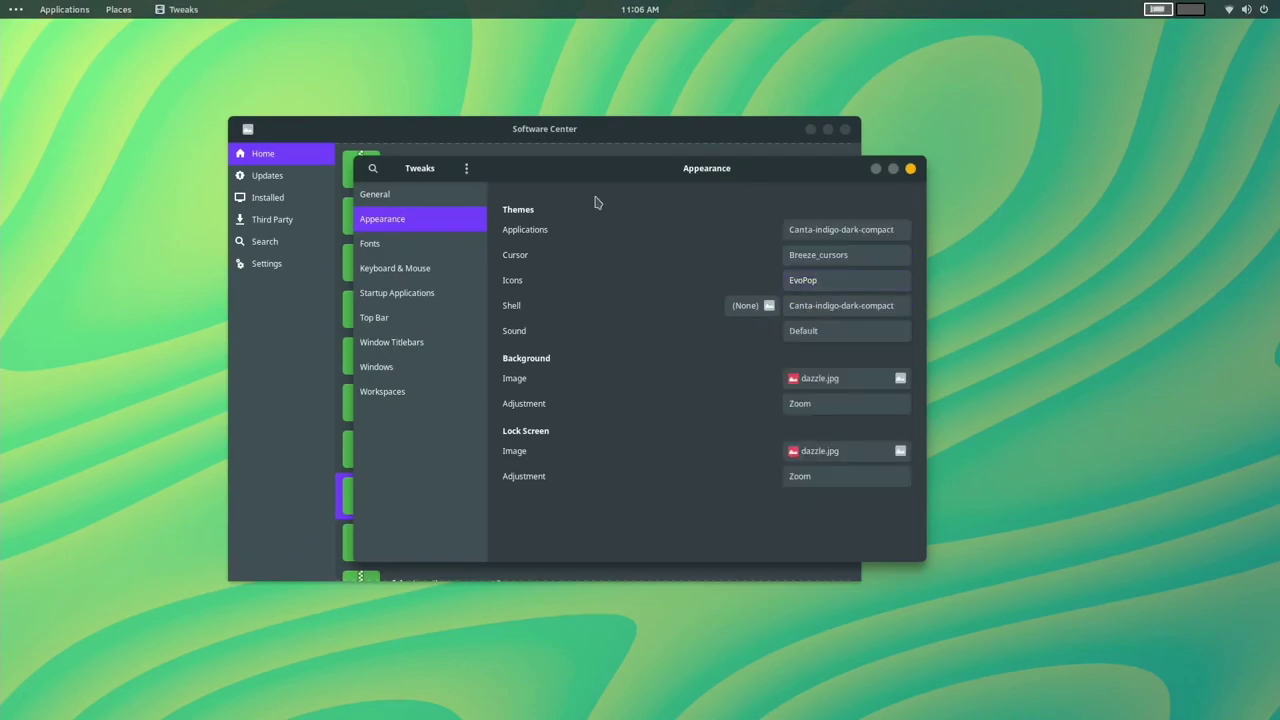
pyautogui.click(637, 139)
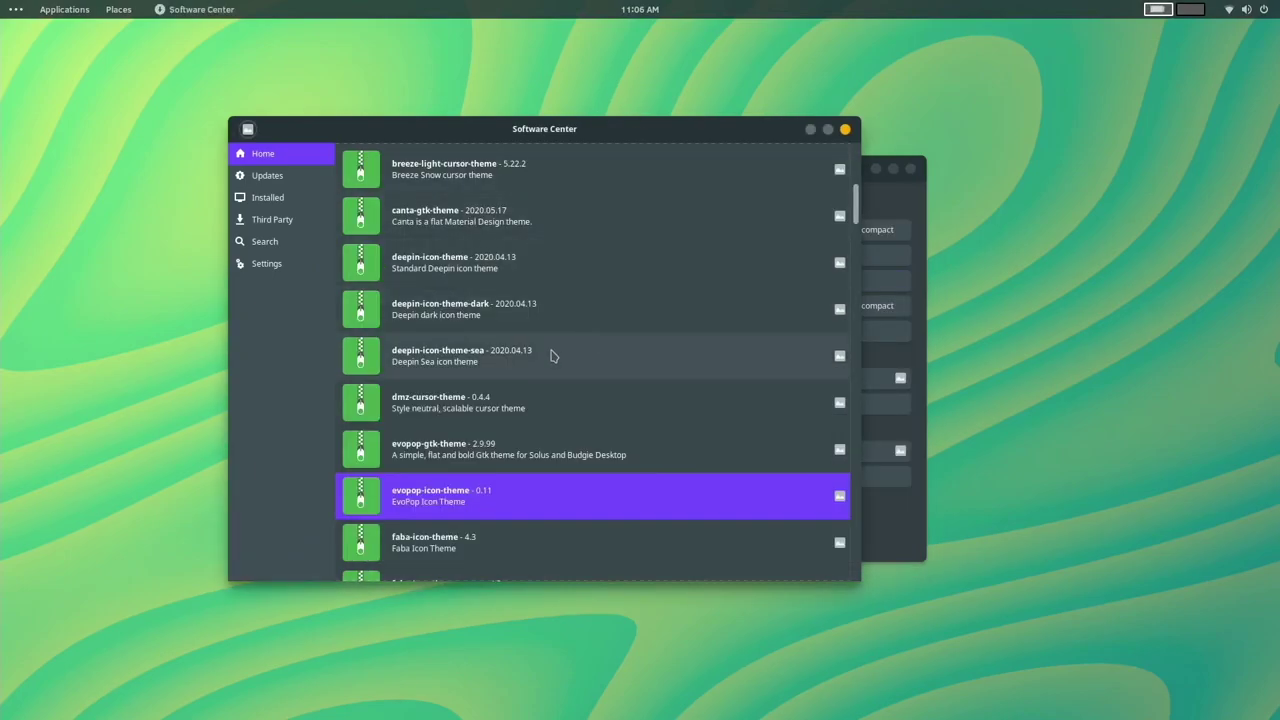
pyautogui.scroll(5, 555, 354)
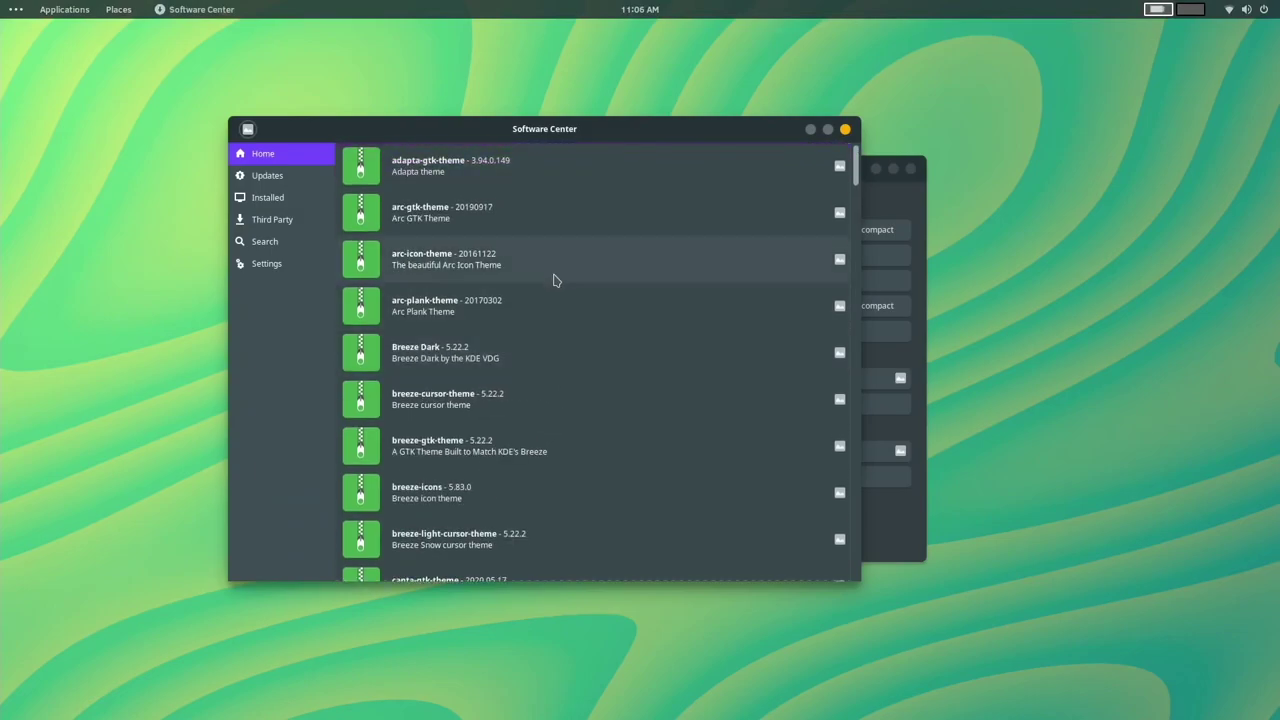
pyautogui.click(557, 260)
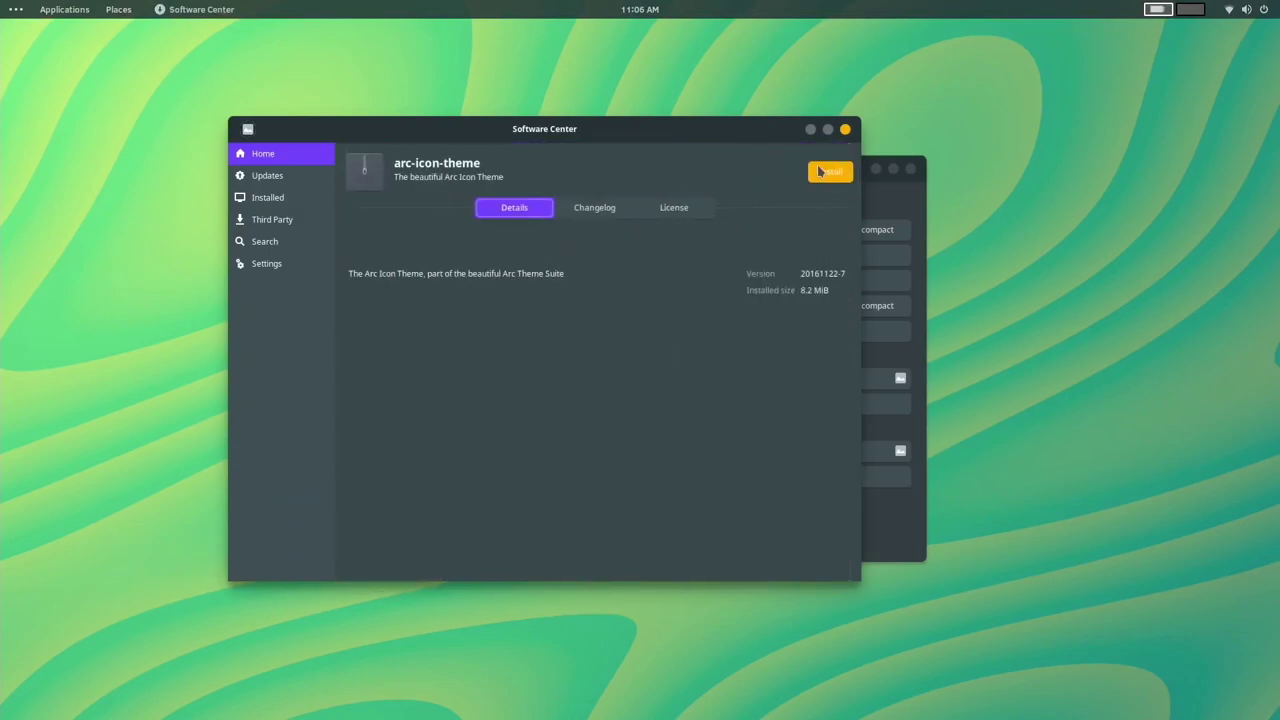
# Install the arc-icon-theme package, authorising the installation with the account password
pyautogui.click(829, 171)
pyautogui.click(658, 216)
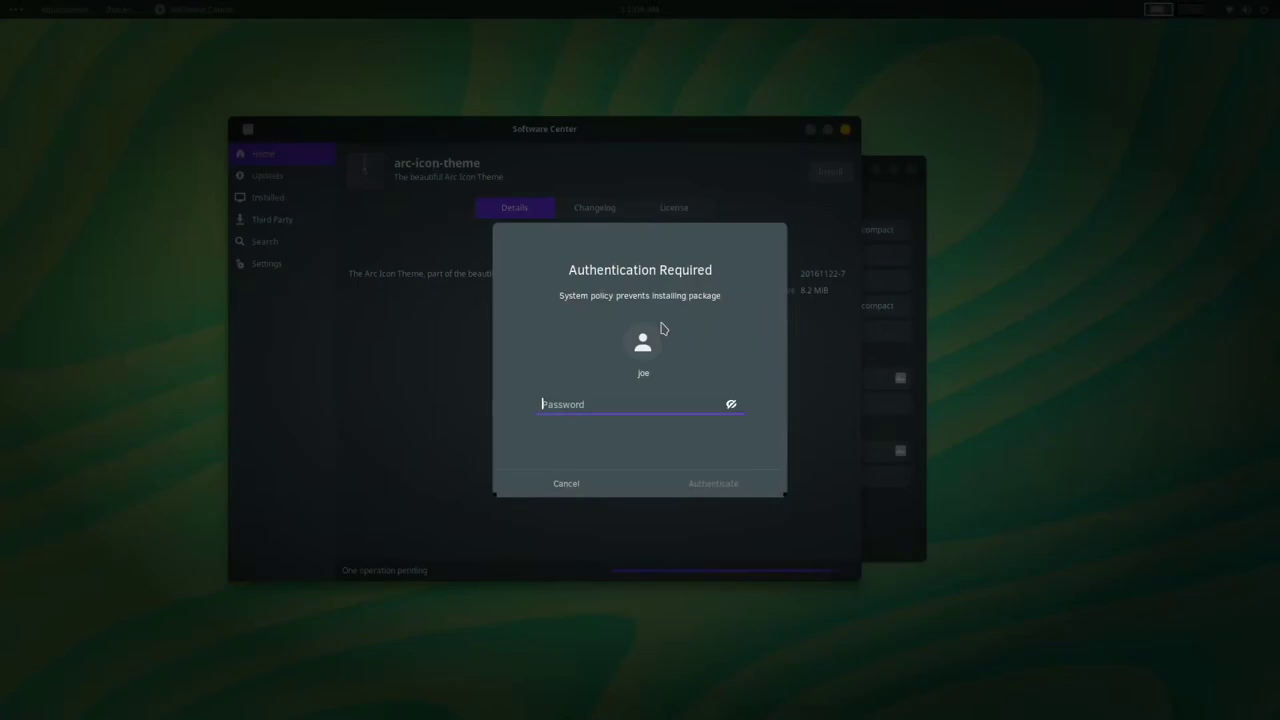
pyautogui.write('******')
pyautogui.press('Return')
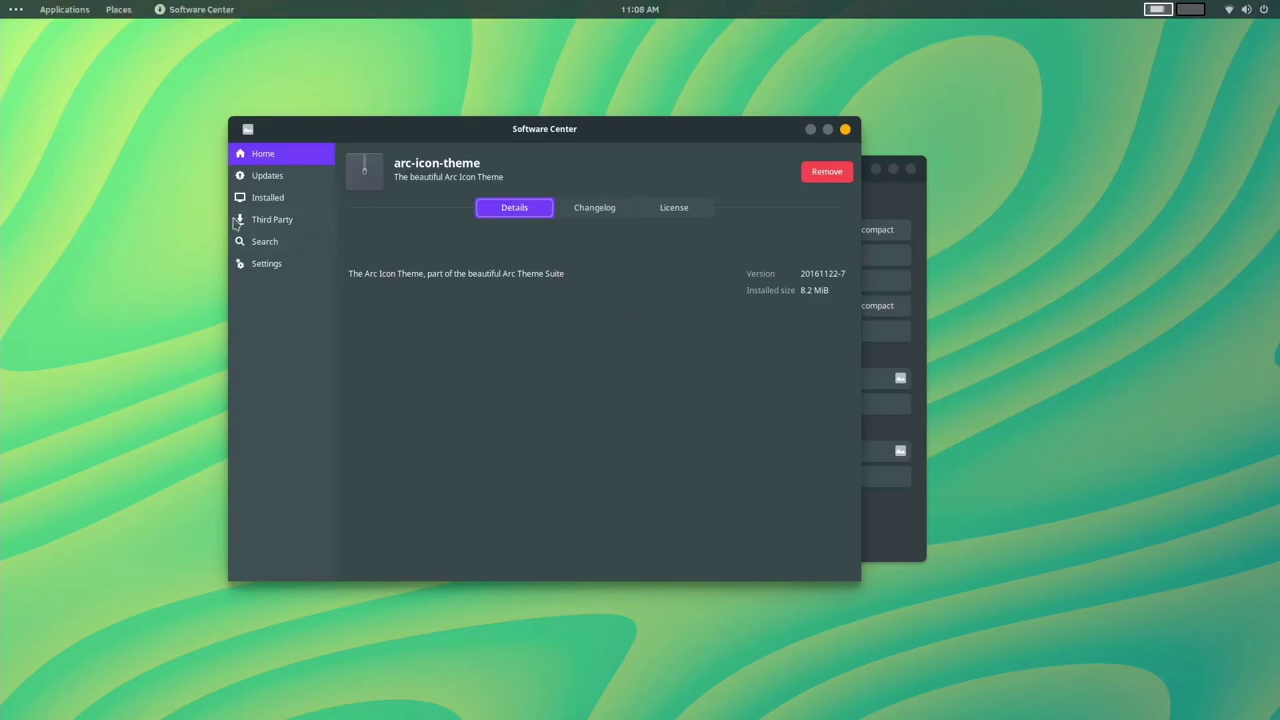
# Examine the full list of third-party applications on offer, from Android Studio through Webstorm
pyautogui.click(278, 222)
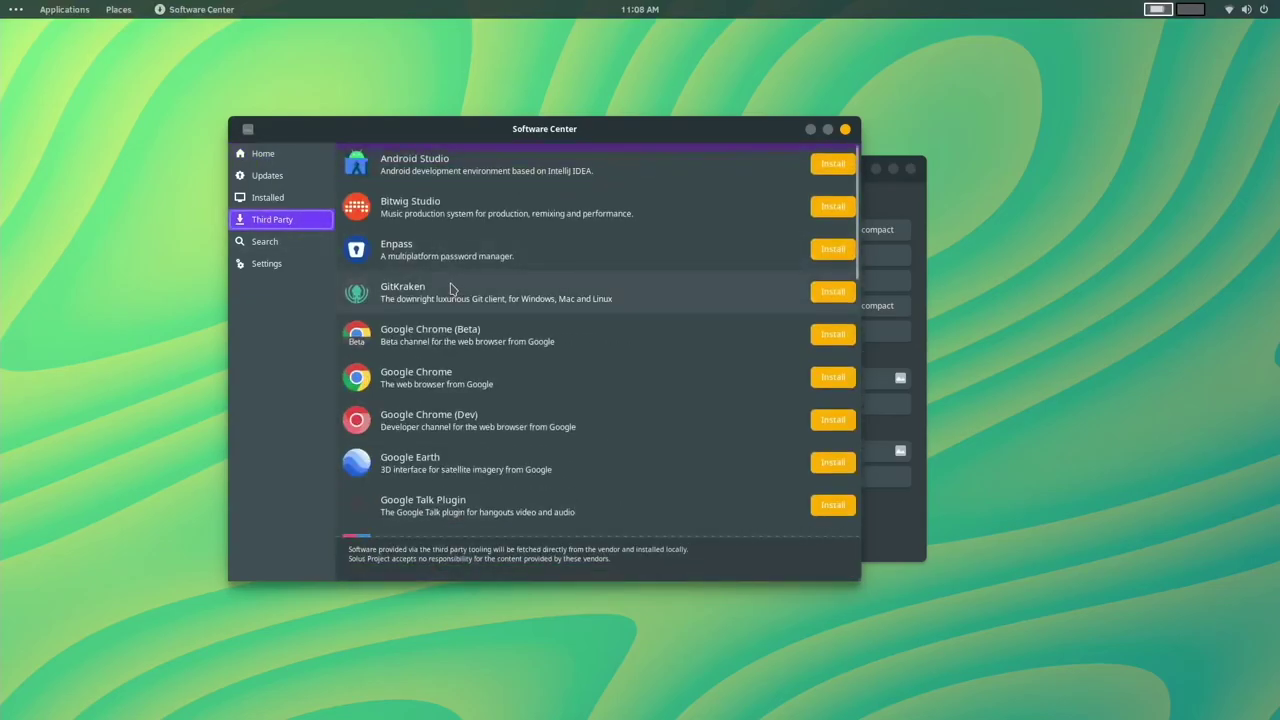
pyautogui.scroll(-5, 450, 288)
pyautogui.scroll(5, 450, 288)
pyautogui.scroll(2, 449, 287)
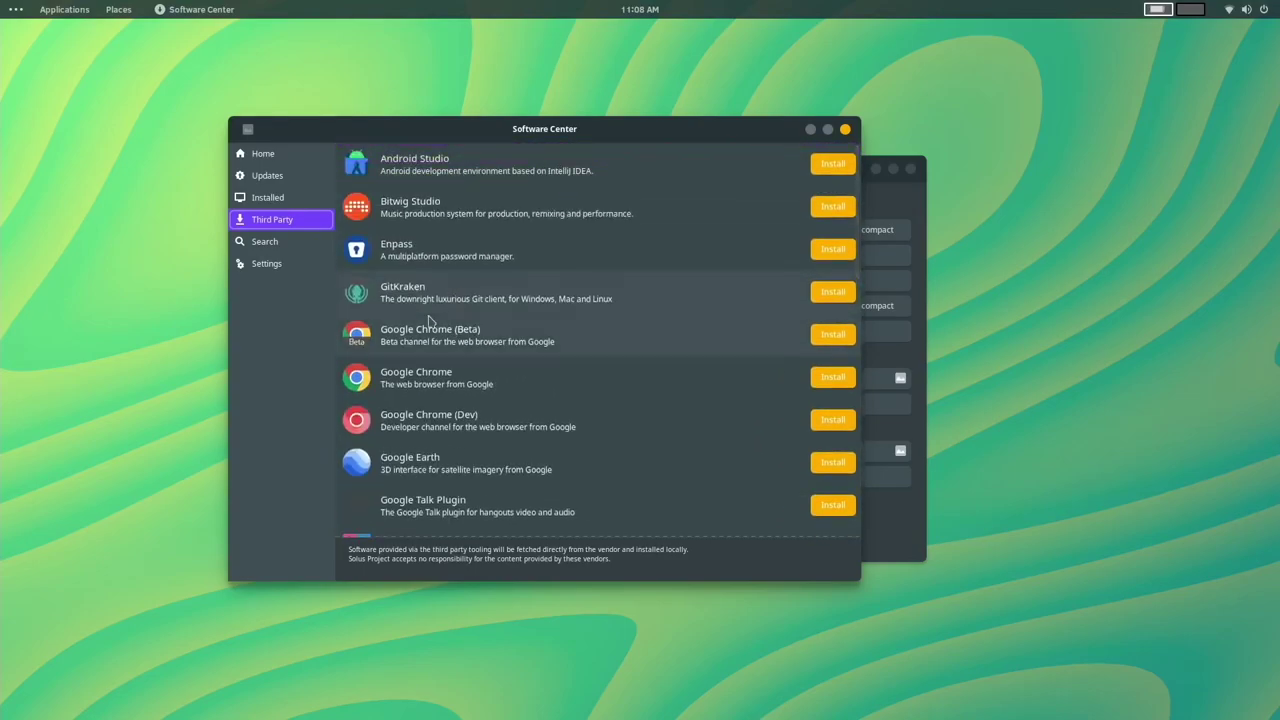
pyautogui.scroll(-3, 466, 393)
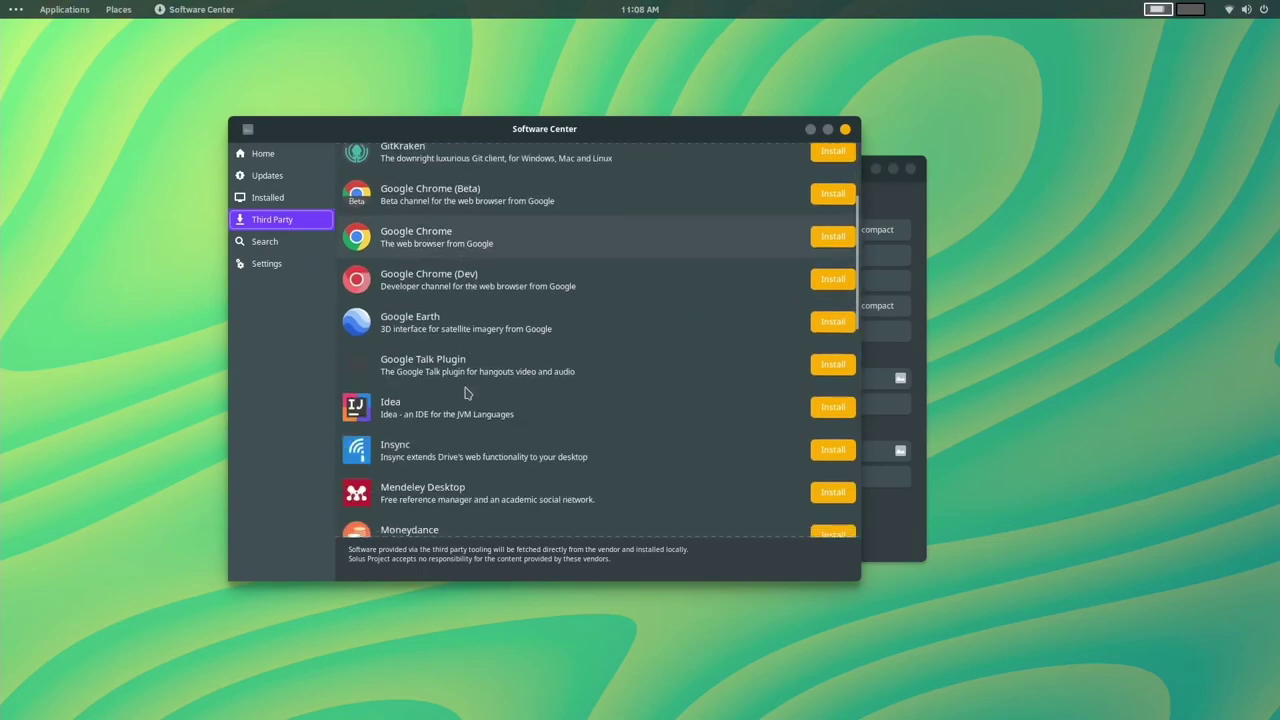
pyautogui.scroll(-8, 466, 393)
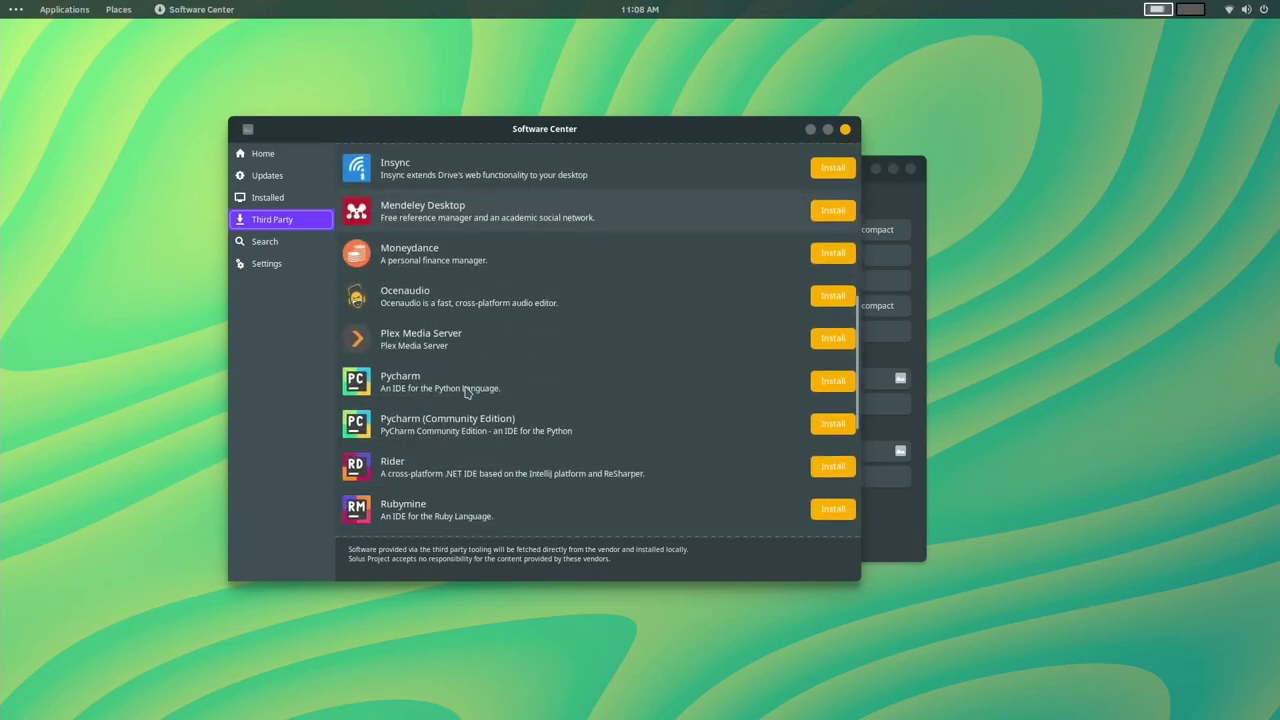
pyautogui.scroll(-4, 466, 393)
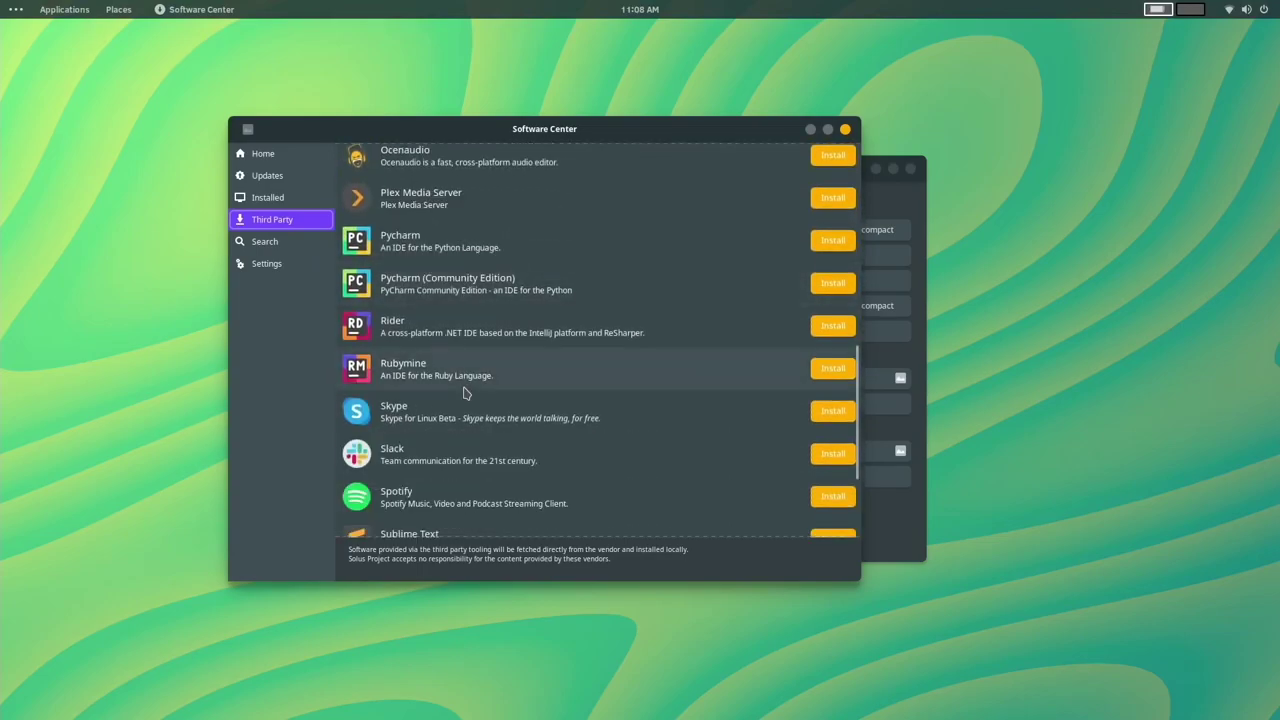
pyautogui.scroll(-1, 466, 393)
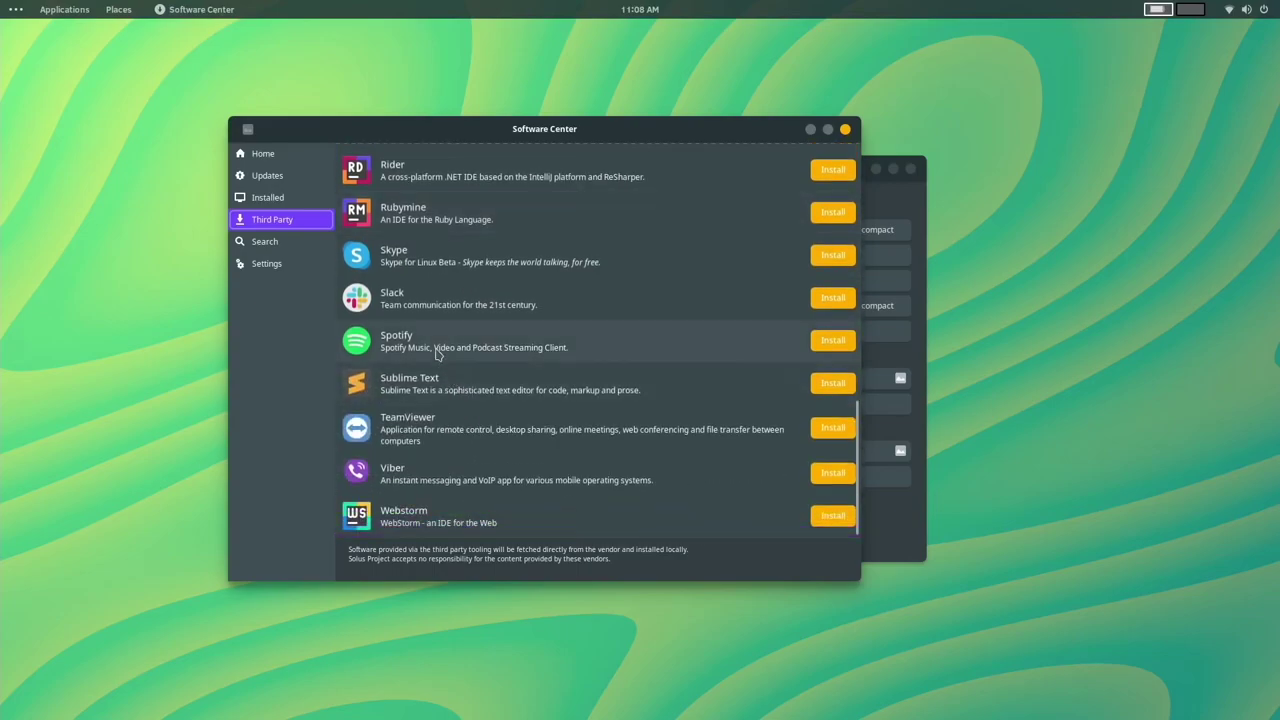
pyautogui.scroll(6, 445, 375)
pyautogui.scroll(8, 436, 354)
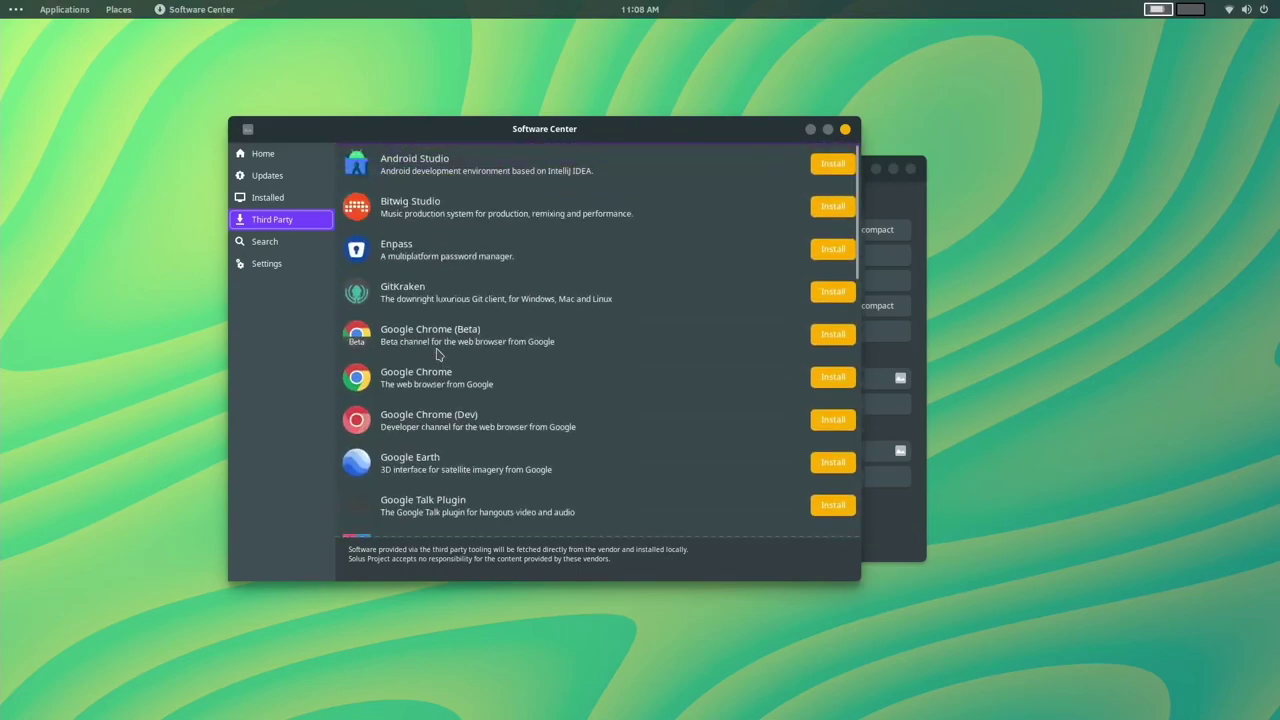
pyautogui.scroll(-8, 455, 275)
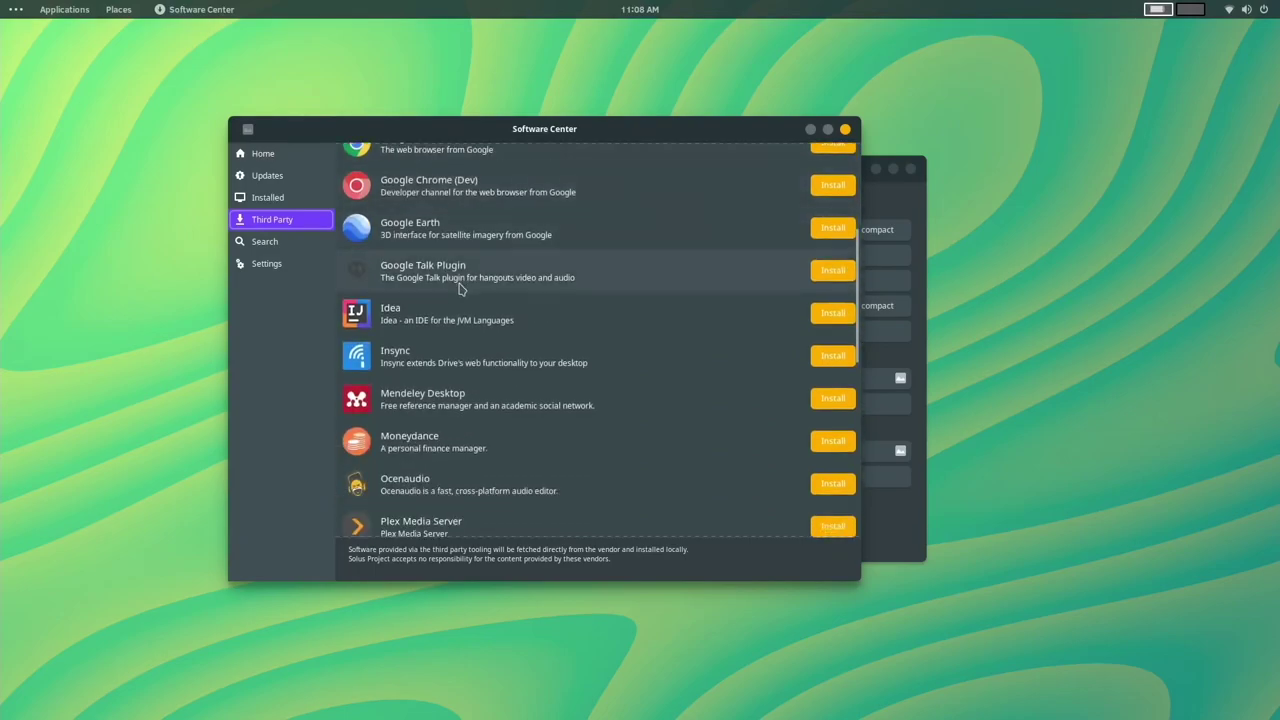
pyautogui.scroll(-7, 459, 291)
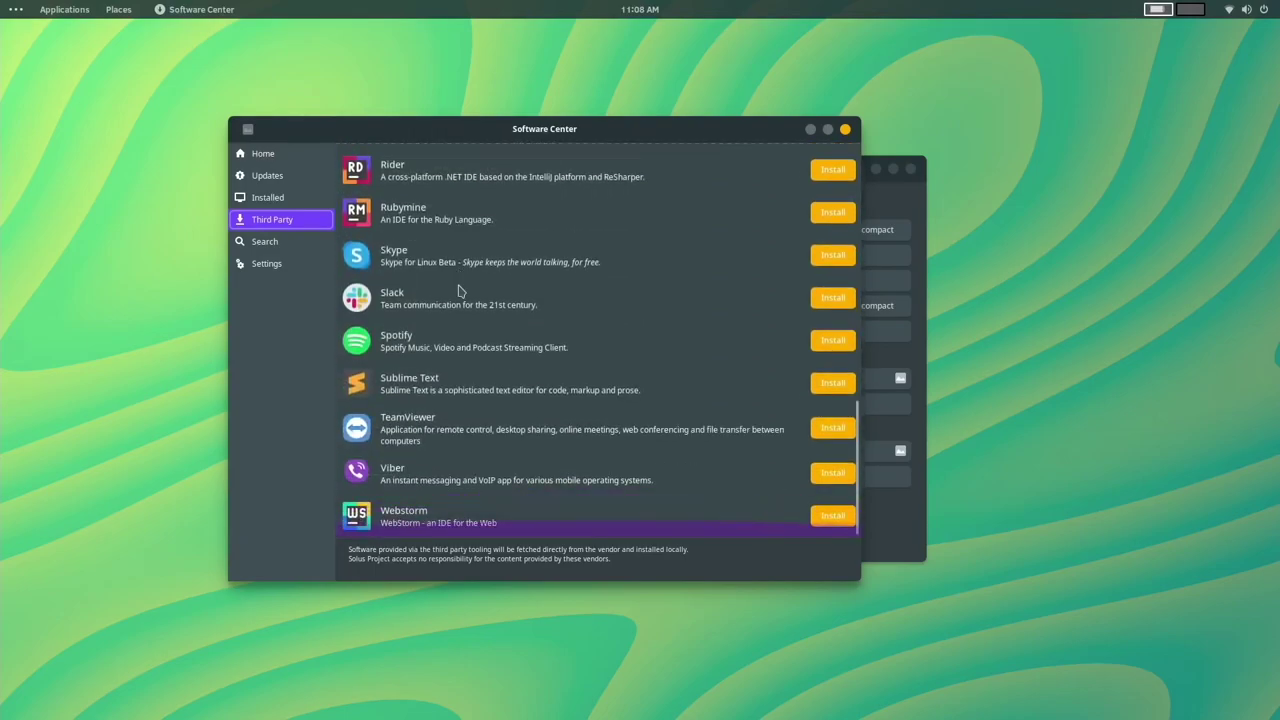
pyautogui.scroll(6, 458, 288)
pyautogui.scroll(8, 462, 294)
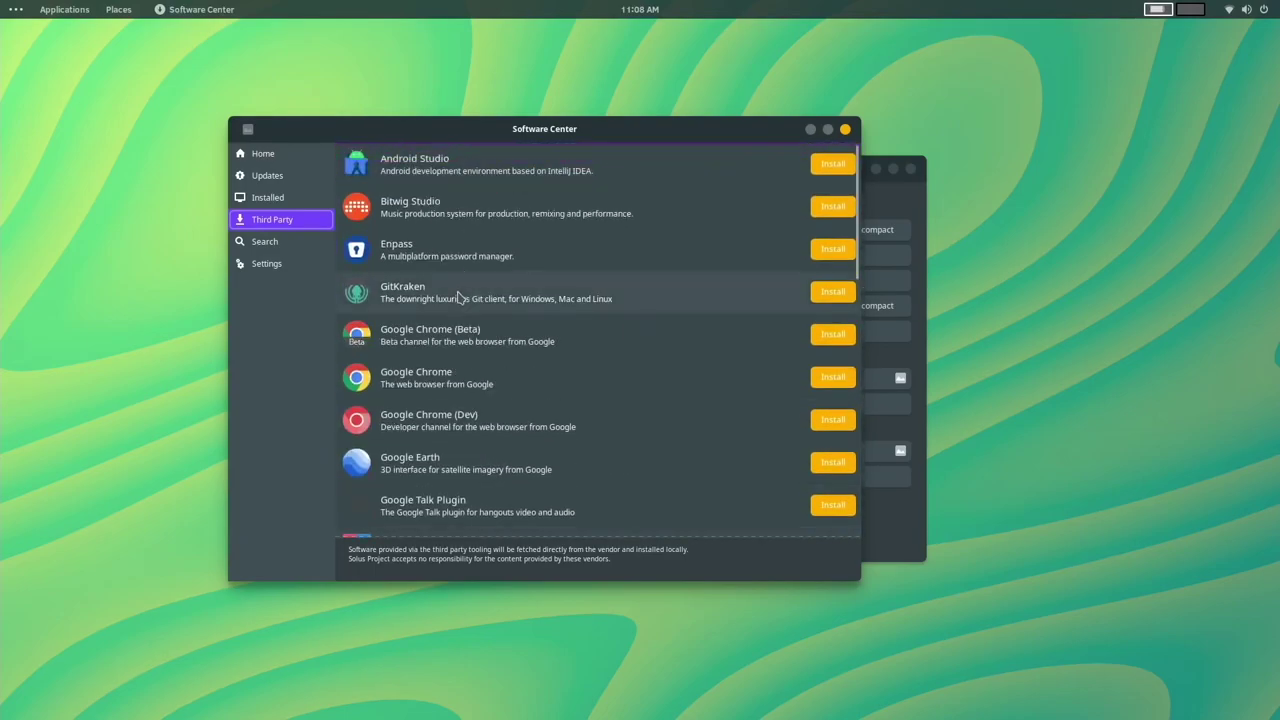
pyautogui.scroll(-6, 455, 300)
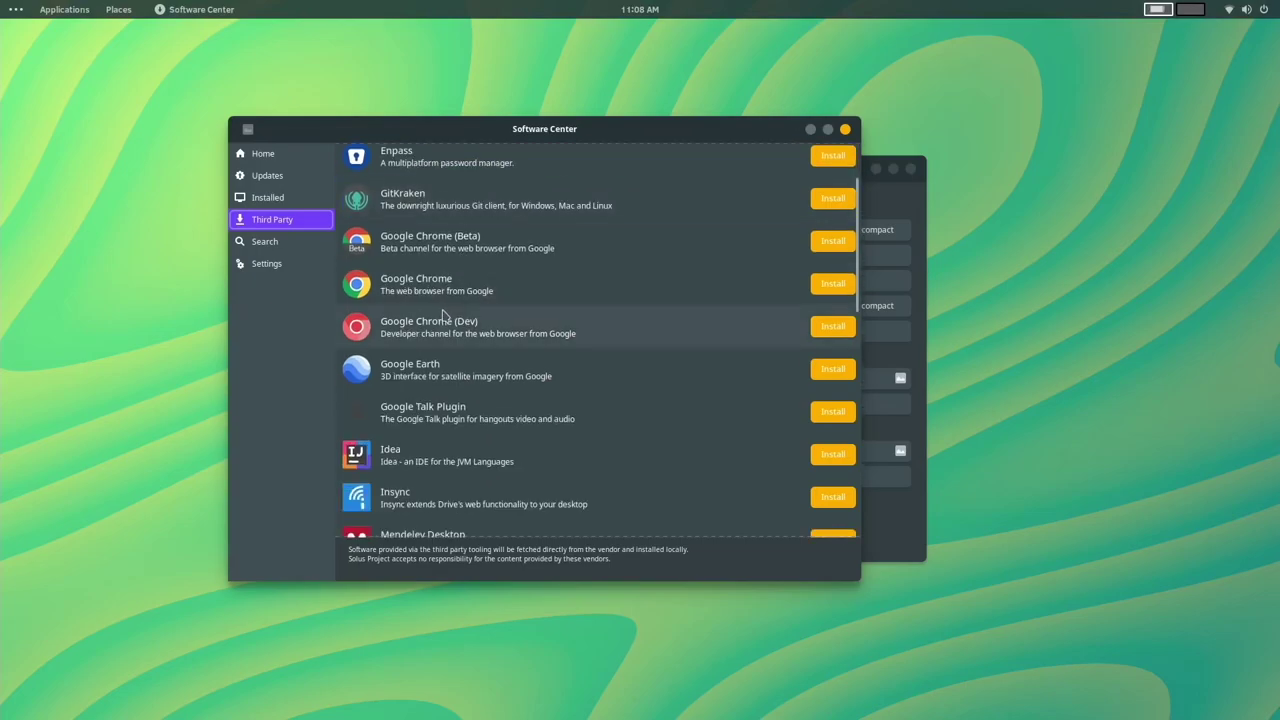
pyautogui.scroll(6, 441, 316)
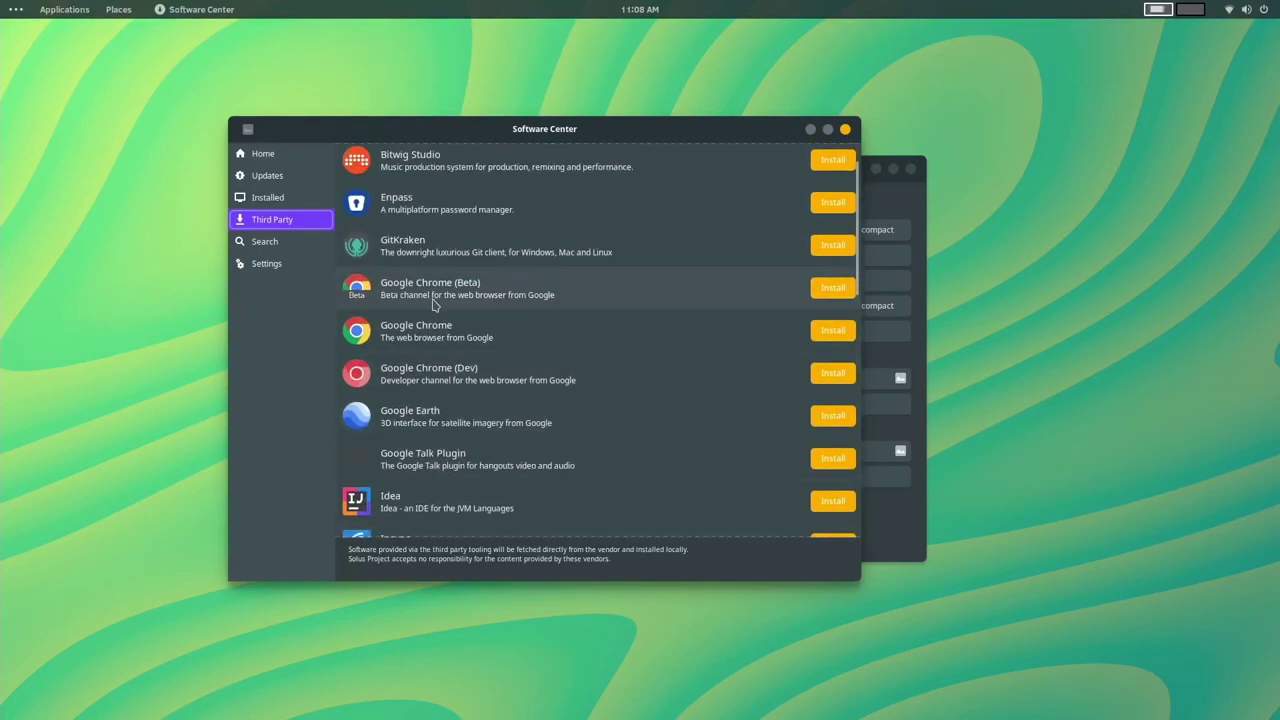
# Close the Tweaks window and return the Software Center's home section to its main category overview
pyautogui.click(285, 158)
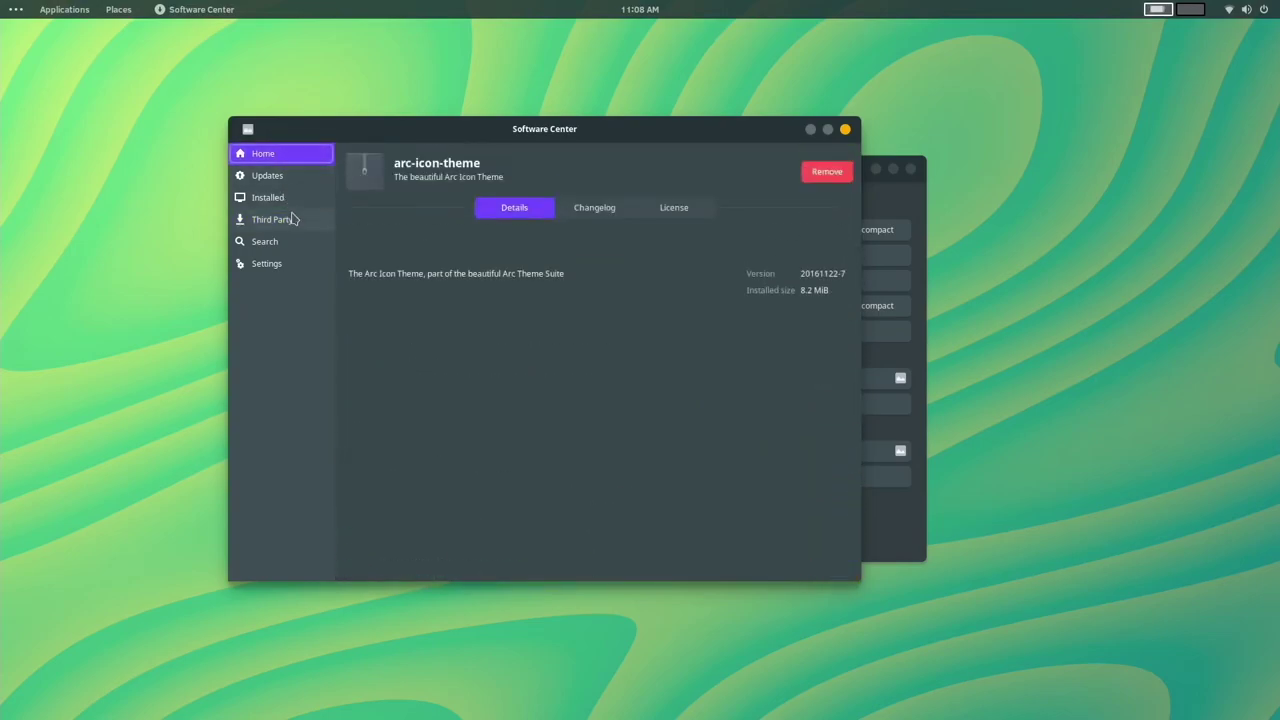
pyautogui.click(247, 129)
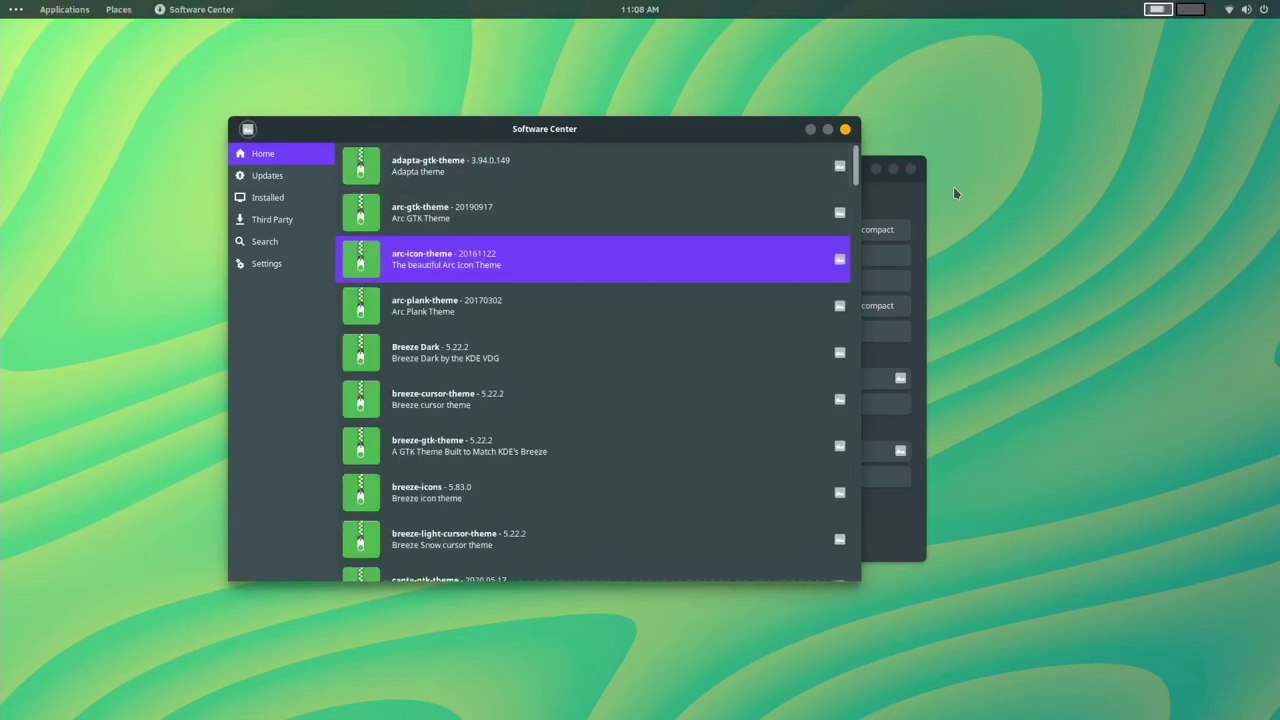
pyautogui.click(909, 169)
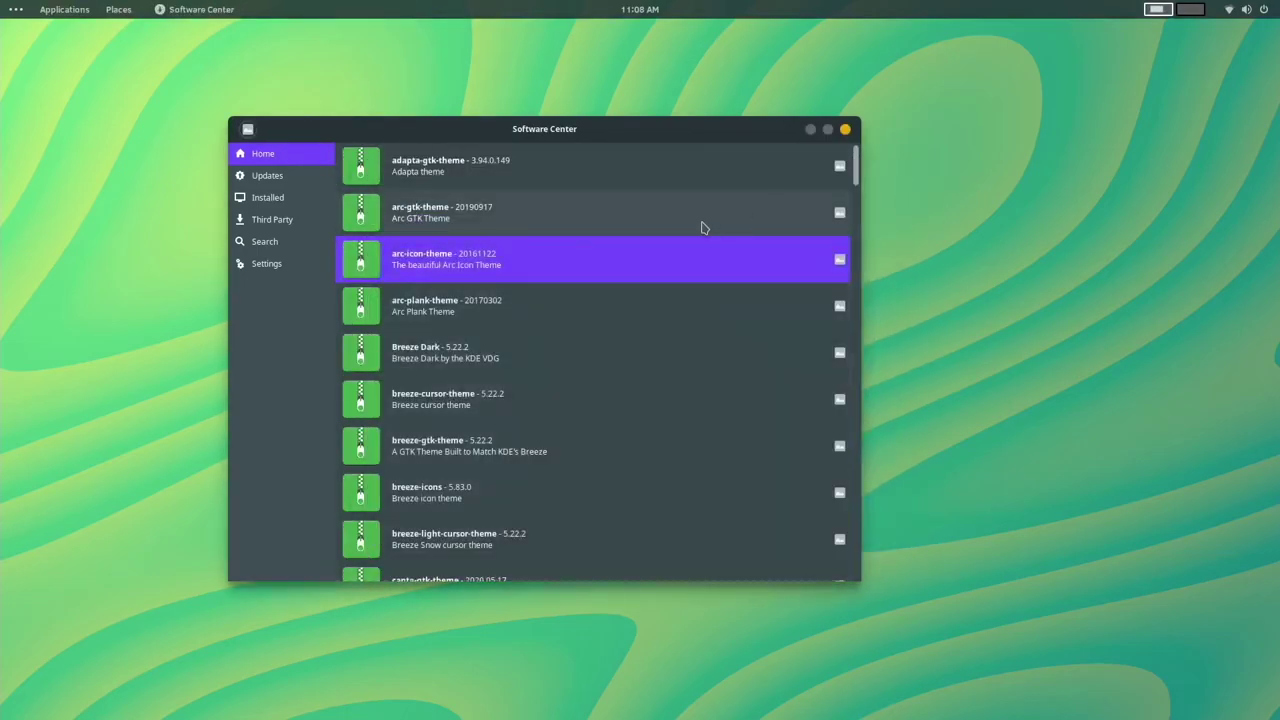
pyautogui.click(252, 129)
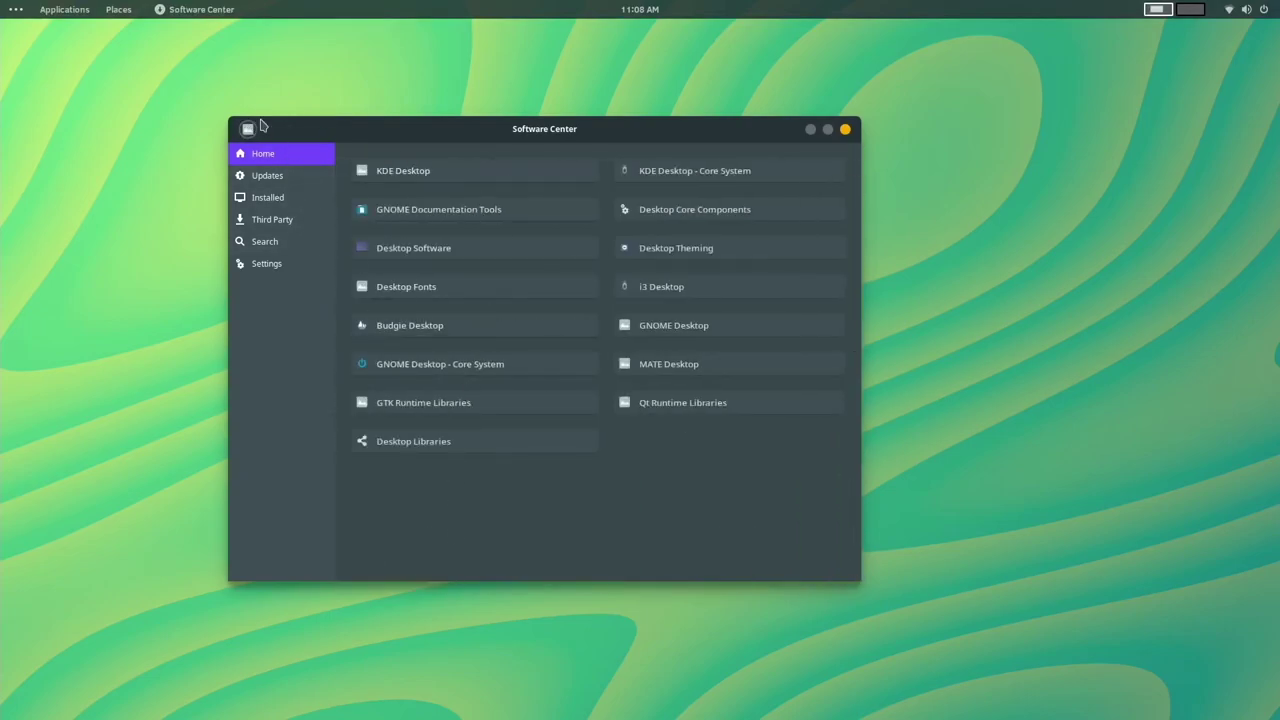
pyautogui.click(248, 128)
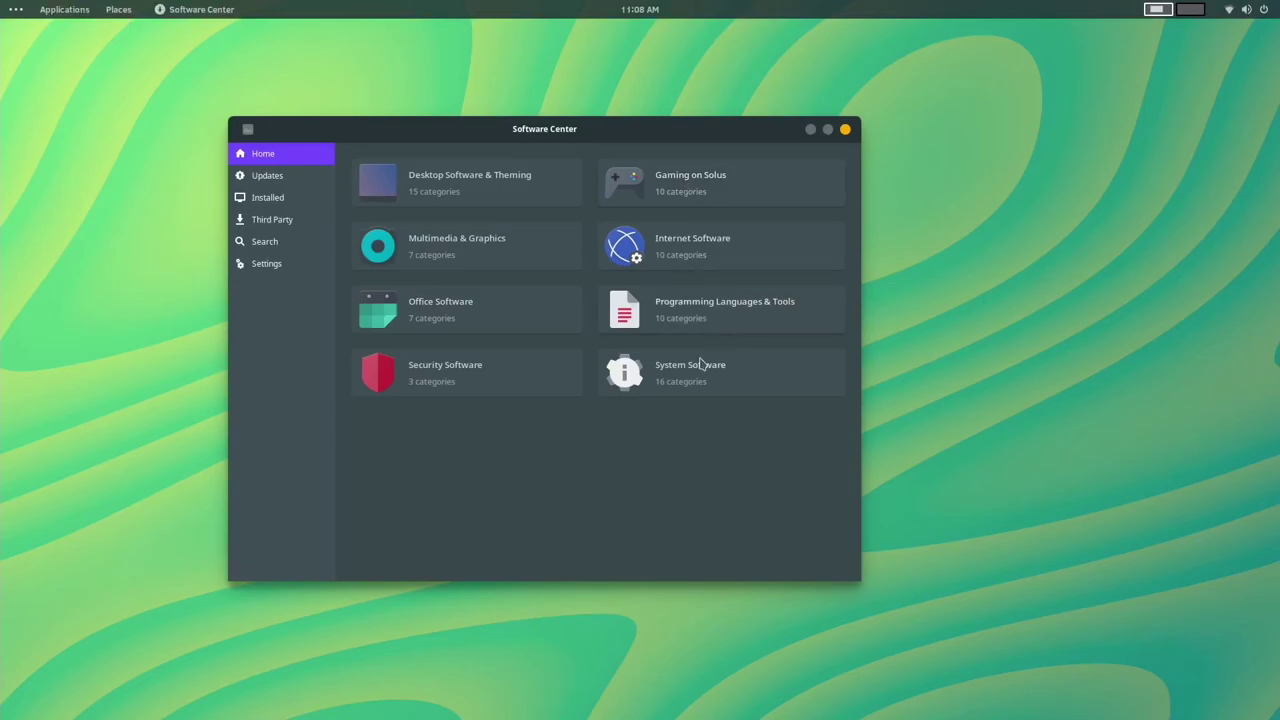
# Open the Web browsers category under Internet Software and look through the available browser packages
pyautogui.click(735, 240)
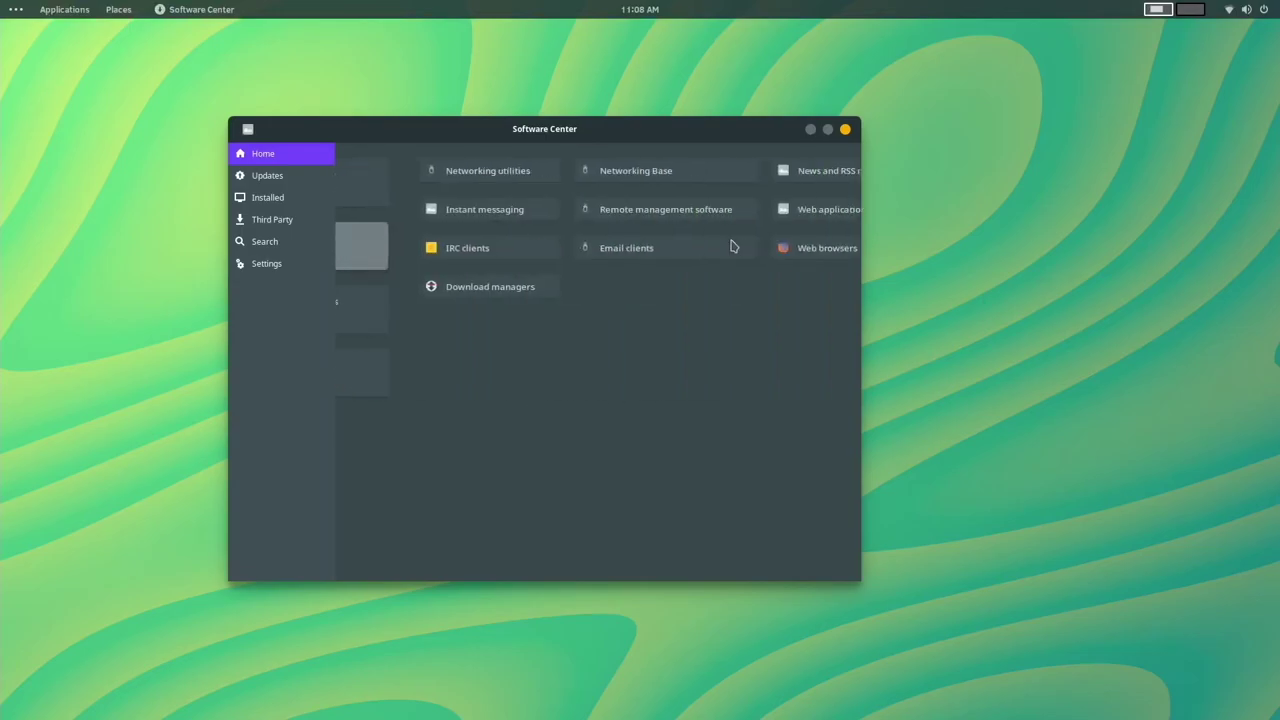
pyautogui.click(740, 256)
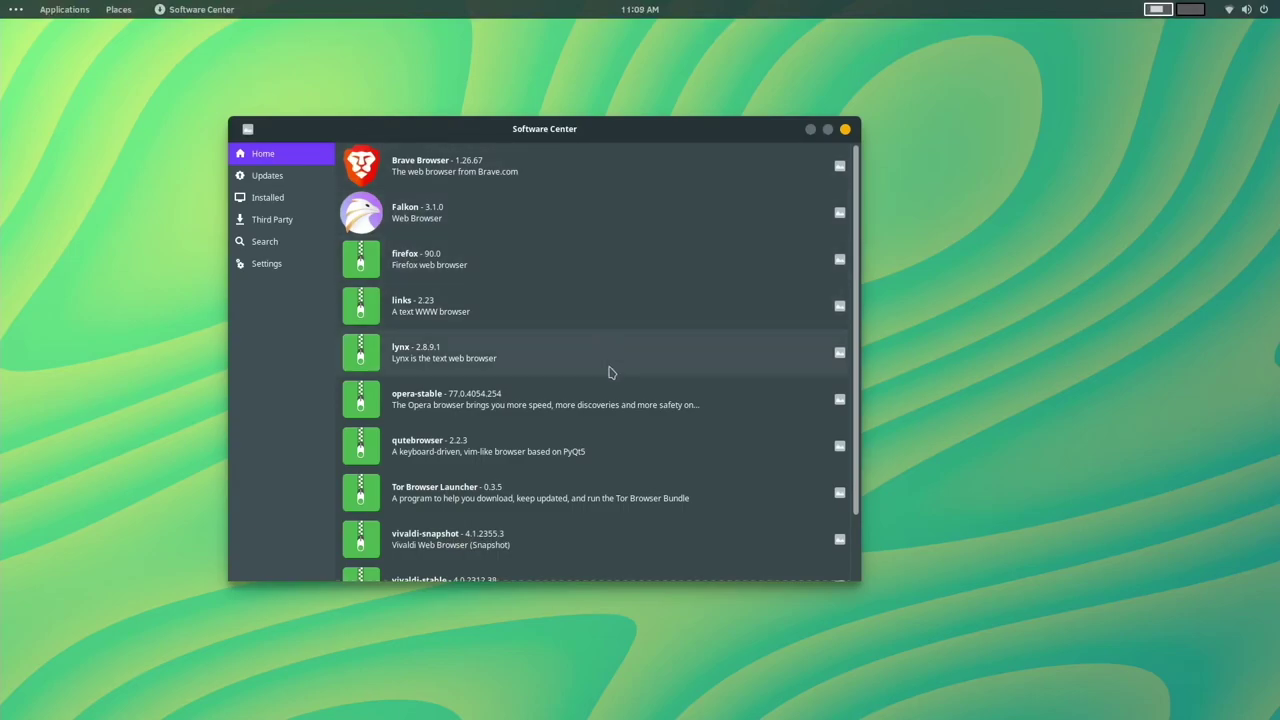
pyautogui.scroll(-2, 610, 372)
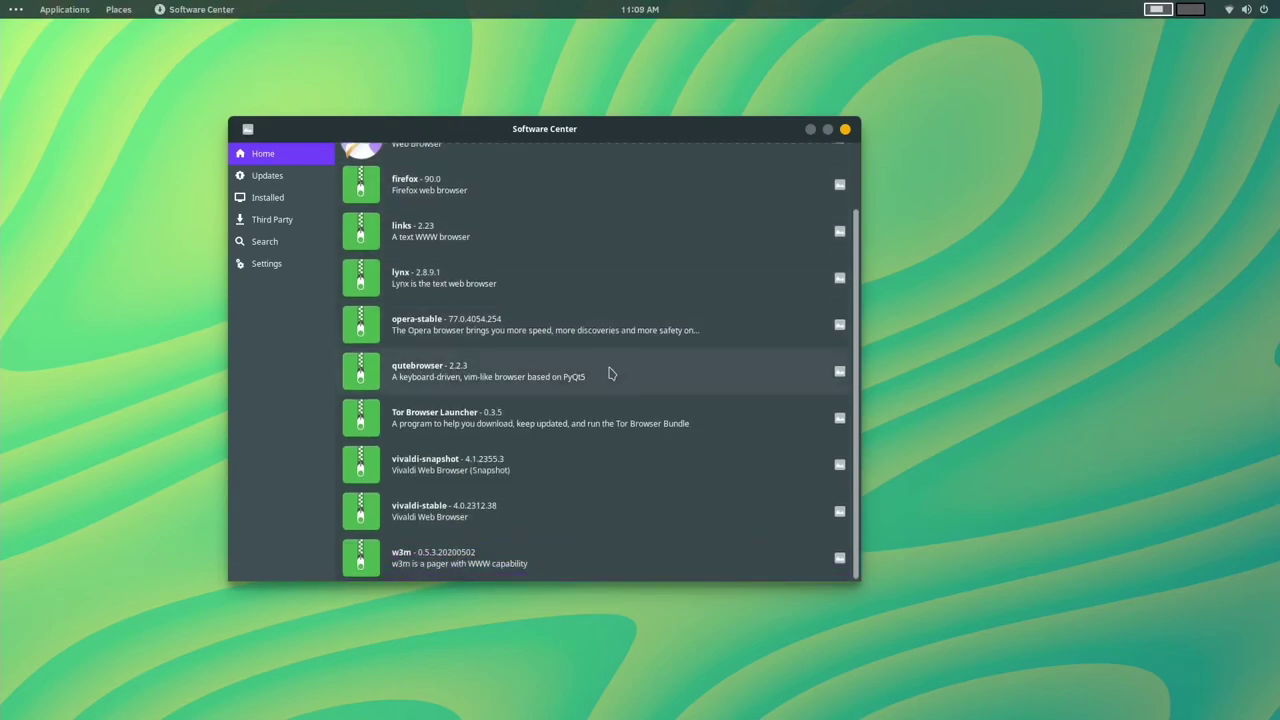
pyautogui.scroll(2, 615, 332)
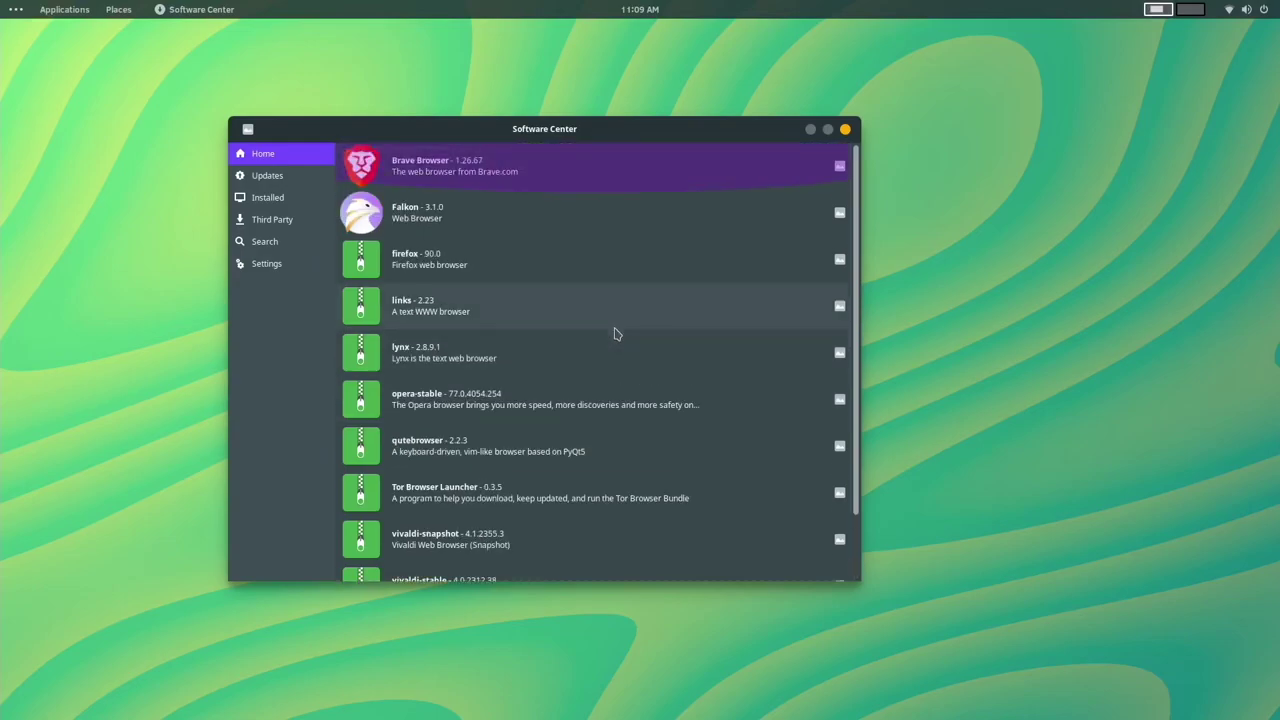